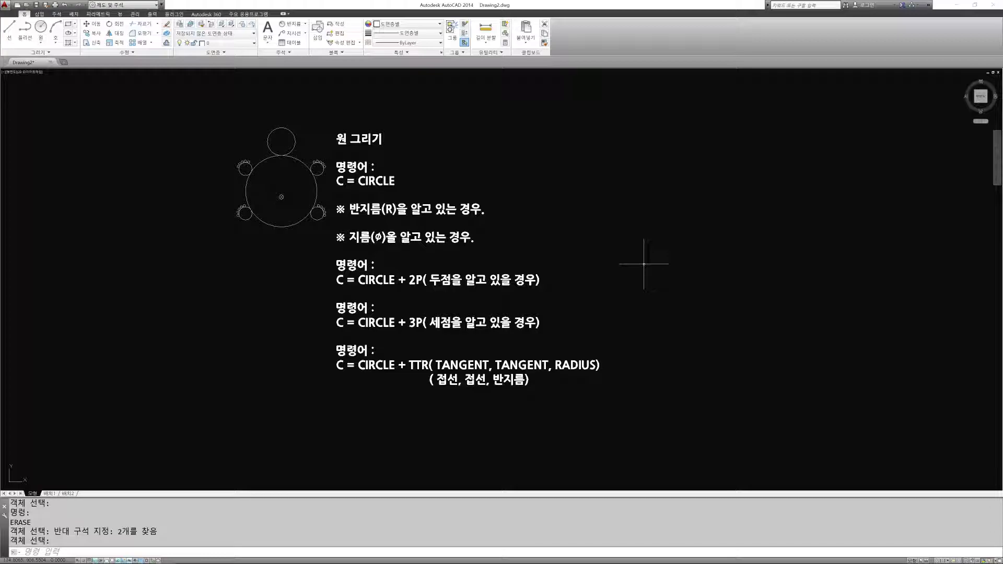
{"action": "key", "text": "Return"}
{"action": "middle_click_drag", "start_coordinate": [658, 257], "coordinate": [645, 284]}
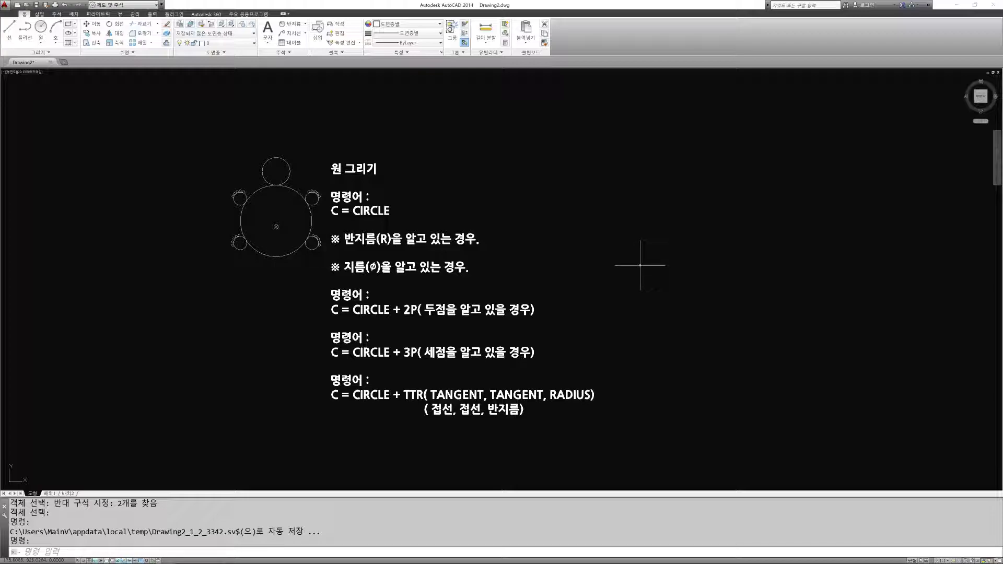
{"action": "middle_click_drag", "start_coordinate": [639, 251], "coordinate": [578, 264]}
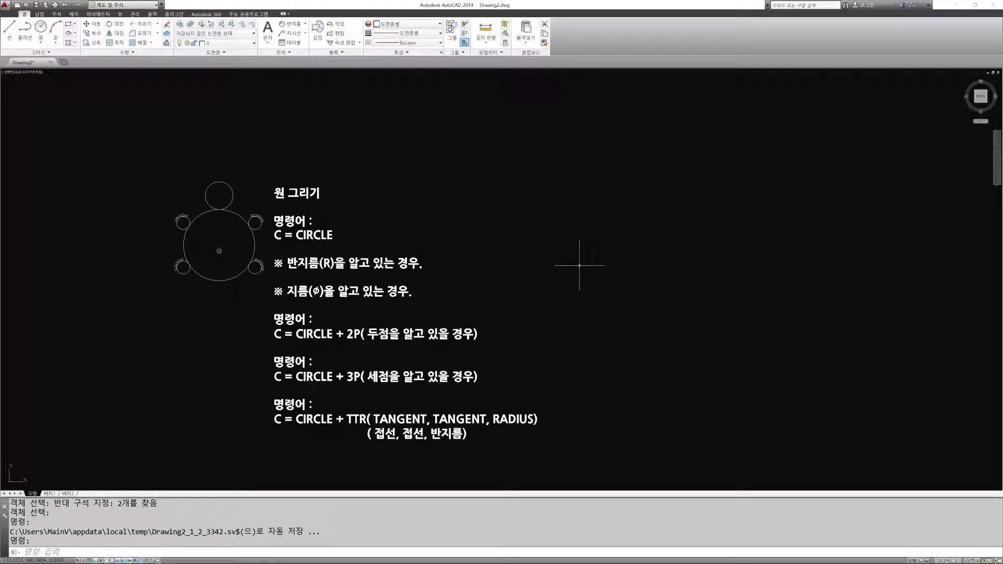
{"action": "key", "text": "Escape"}
{"action": "key", "text": "Escape"}
{"action": "key", "text": "Escape"}
{"action": "key", "text": "Escape"}
{"action": "key", "text": "Escape"}
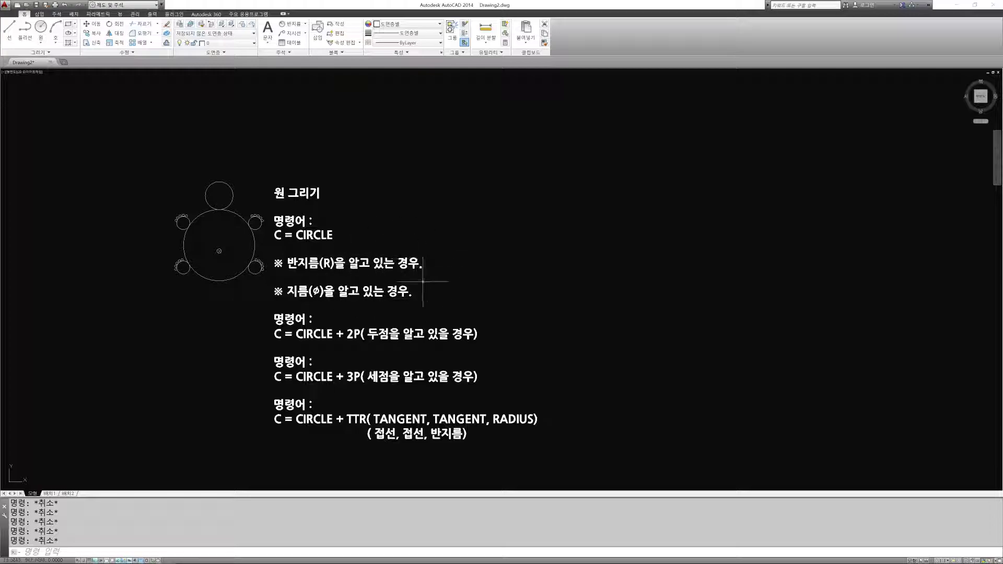
{"action": "middle_click_drag", "start_coordinate": [643, 281], "coordinate": [592, 281]}
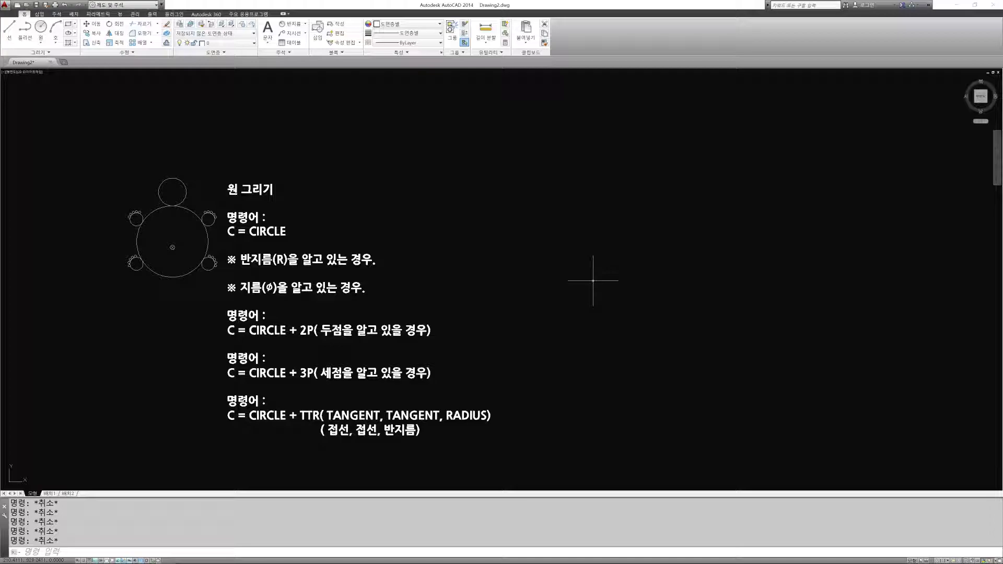
{"action": "type", "text": "c"}
{"action": "key", "text": "Return"}
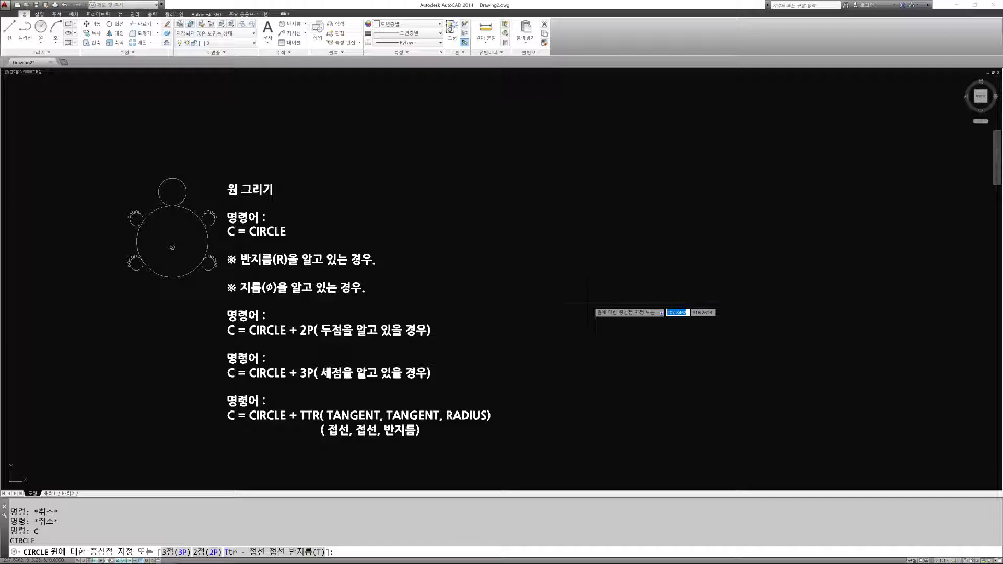
{"action": "key", "text": "Escape"}
{"action": "key", "text": "Escape"}
{"action": "key", "text": "Escape"}
{"action": "key", "text": "Escape"}
{"action": "key", "text": "Escape"}
{"action": "key", "text": "Escape"}
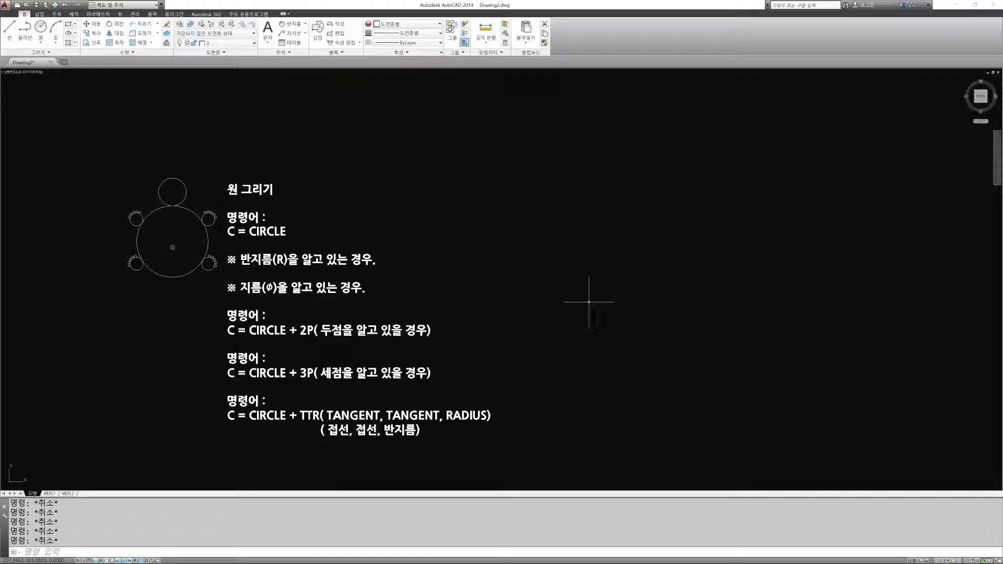
Open the object snap settings with OSNAP, review the enabled modes including Tangent, and accept them
{"action": "type", "text": "o"}
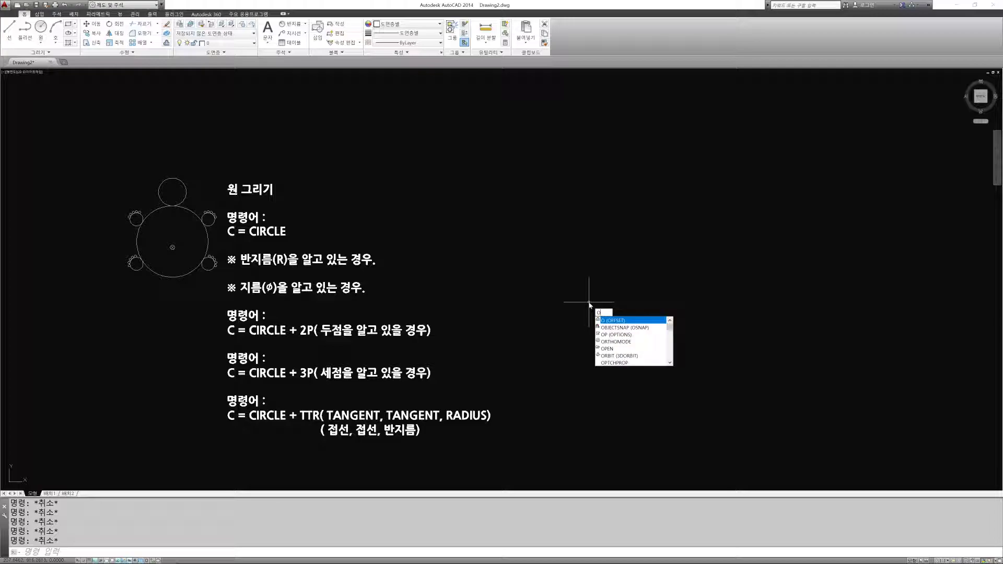
{"action": "type", "text": "snap"}
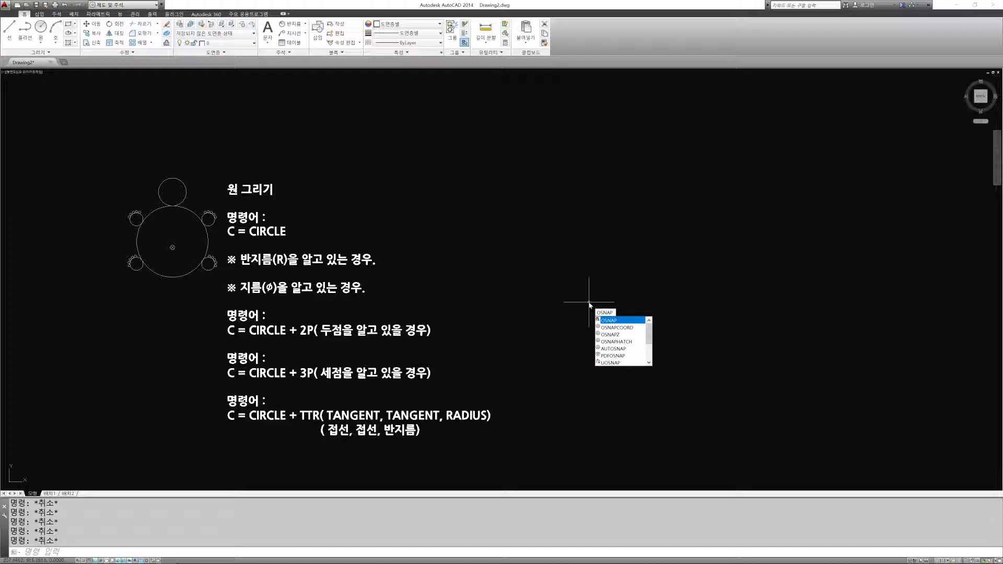
{"action": "key", "text": "Return"}
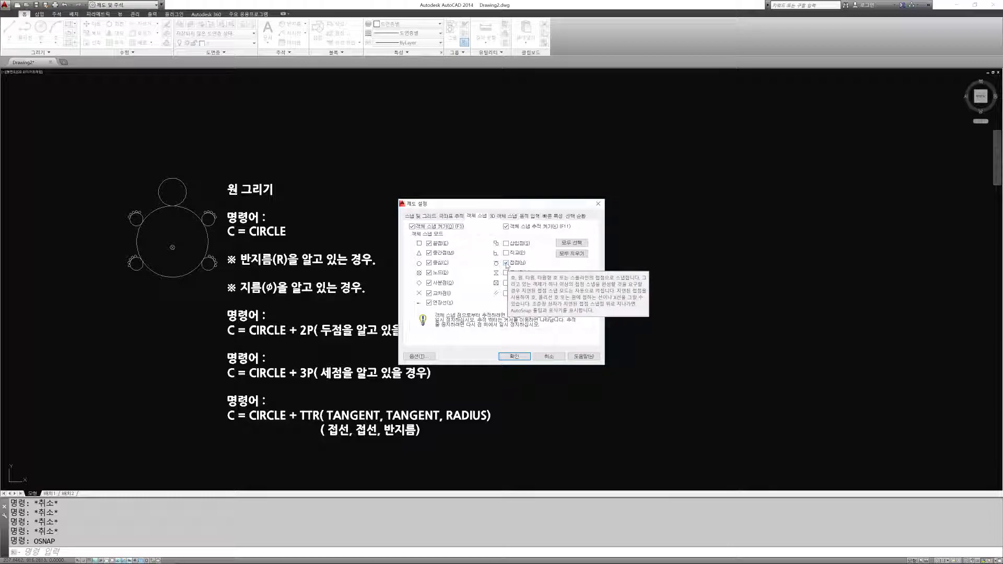
{"action": "left_click", "coordinate": [511, 356]}
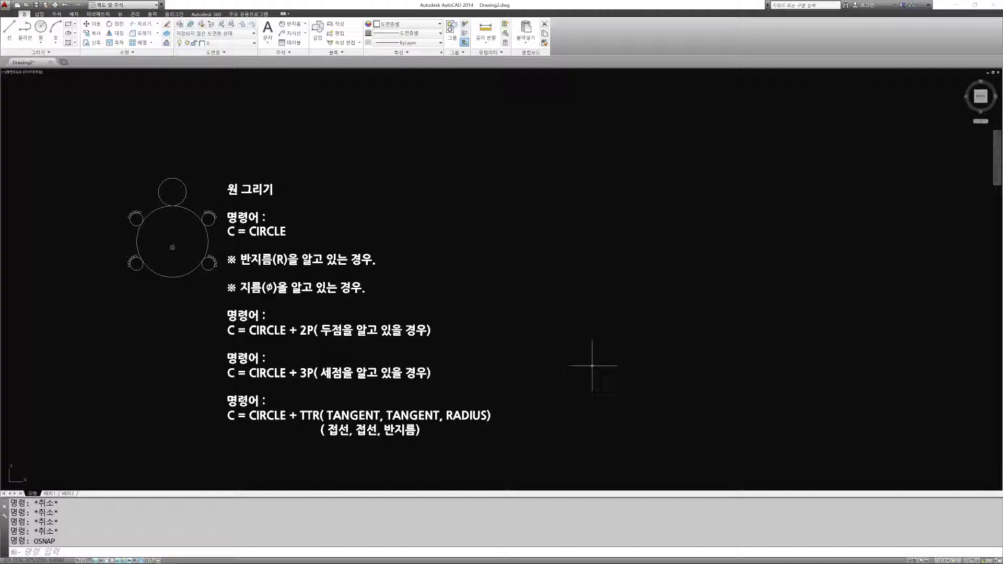
Draw a circle with a radius of 20 in the empty area beside the notes, with ortho mode off
{"action": "middle_click_drag", "start_coordinate": [556, 347], "coordinate": [538, 340]}
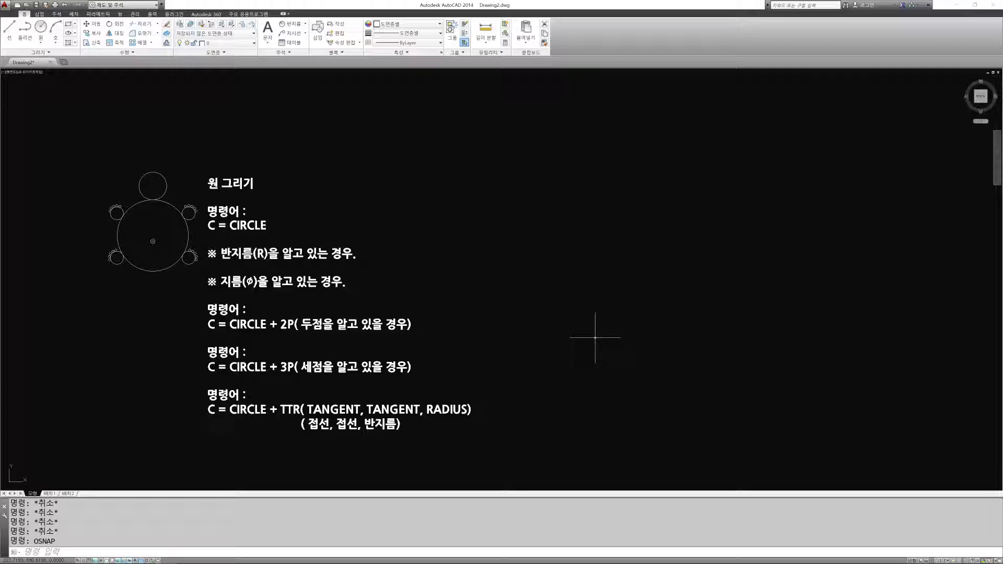
{"action": "middle_click_drag", "start_coordinate": [583, 282], "coordinate": [586, 321]}
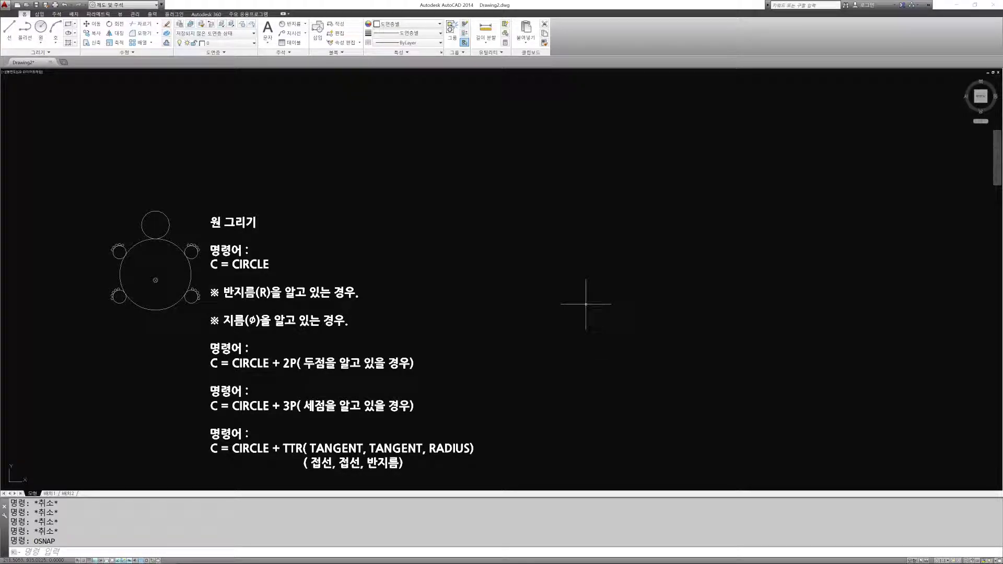
{"action": "middle_click_drag", "start_coordinate": [575, 343], "coordinate": [575, 308]}
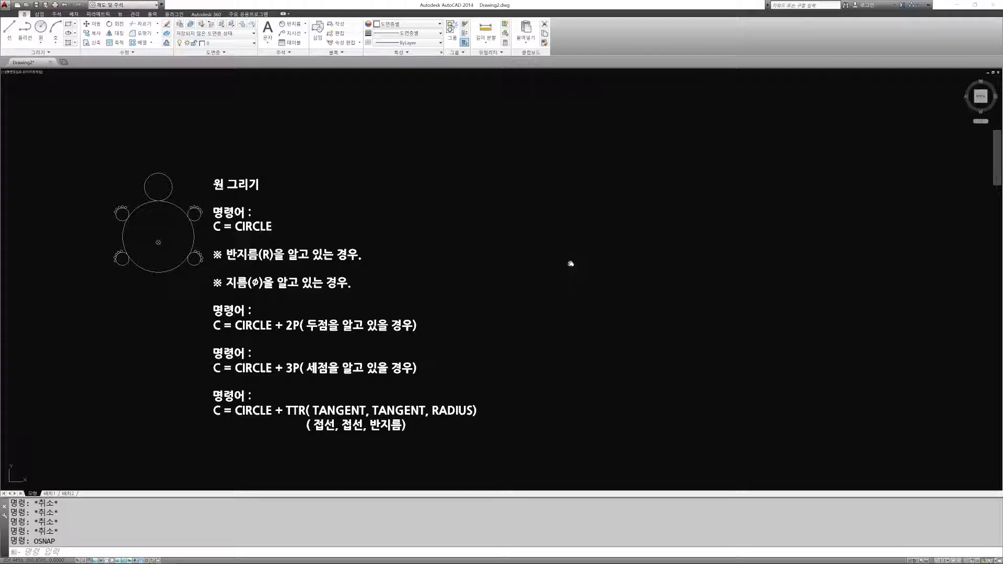
{"action": "middle_click_drag", "start_coordinate": [573, 263], "coordinate": [569, 289]}
{"action": "type", "text": "c"}
{"action": "key", "text": "Return"}
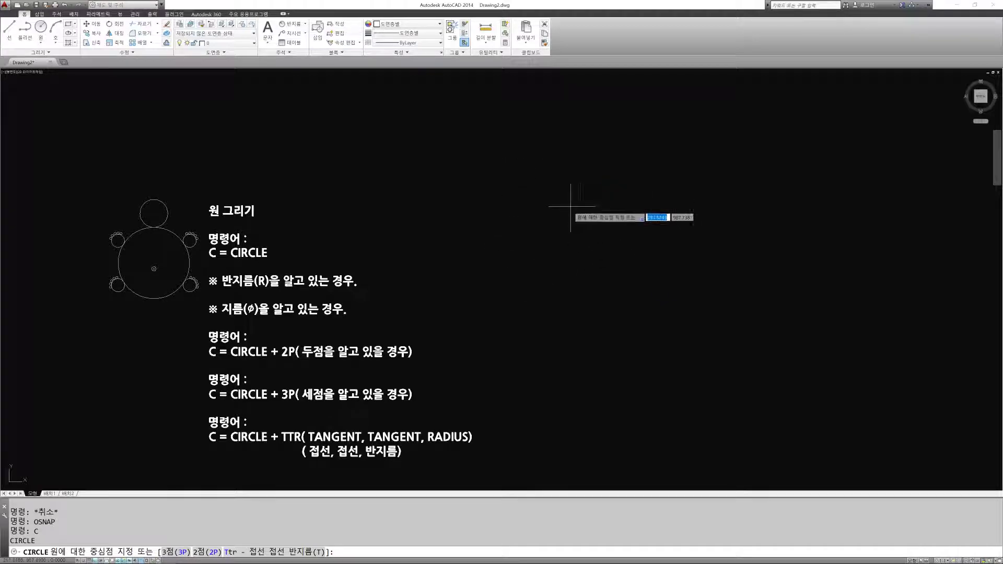
{"action": "left_click", "coordinate": [540, 227]}
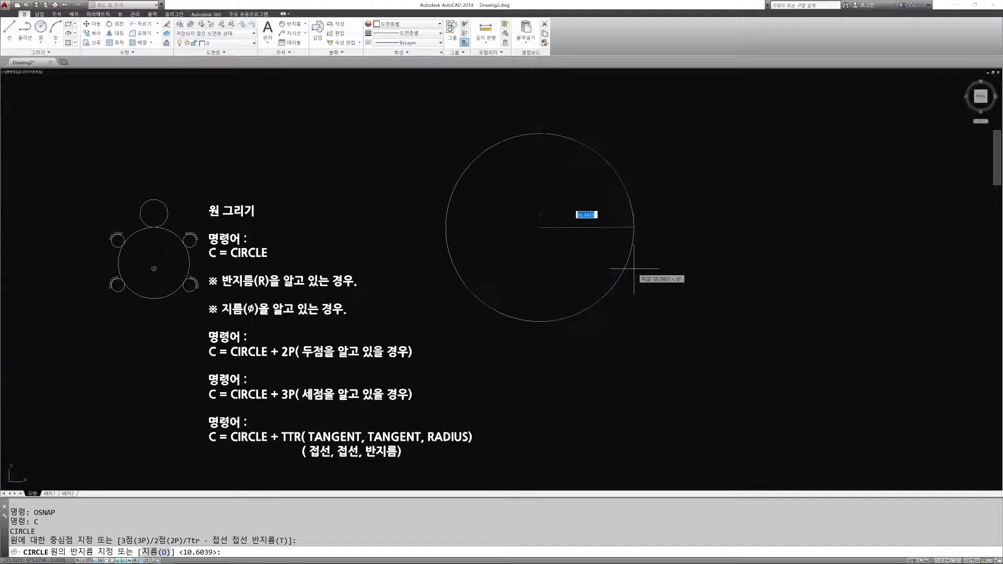
{"action": "key", "text": "F8"}
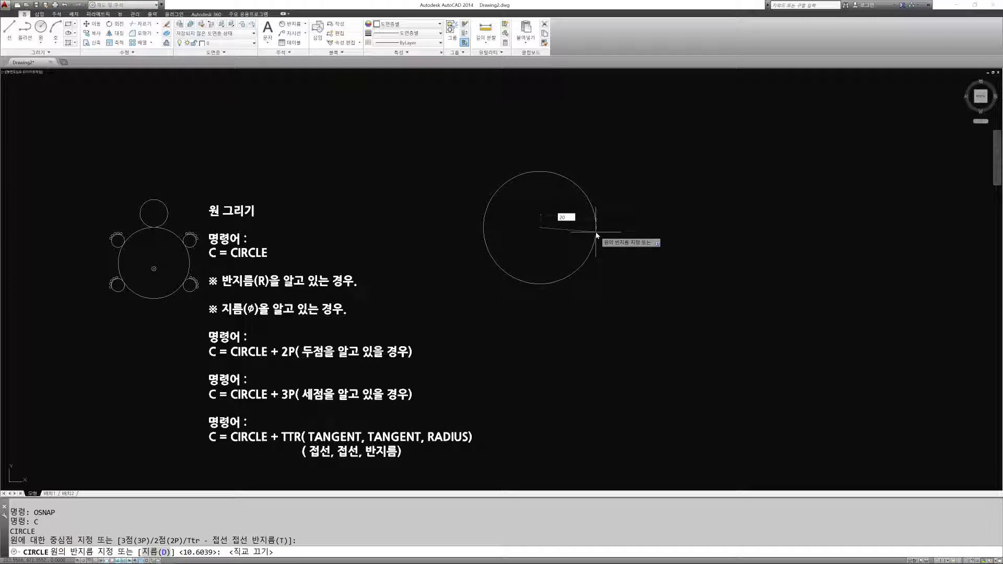
{"action": "key", "text": "Return"}
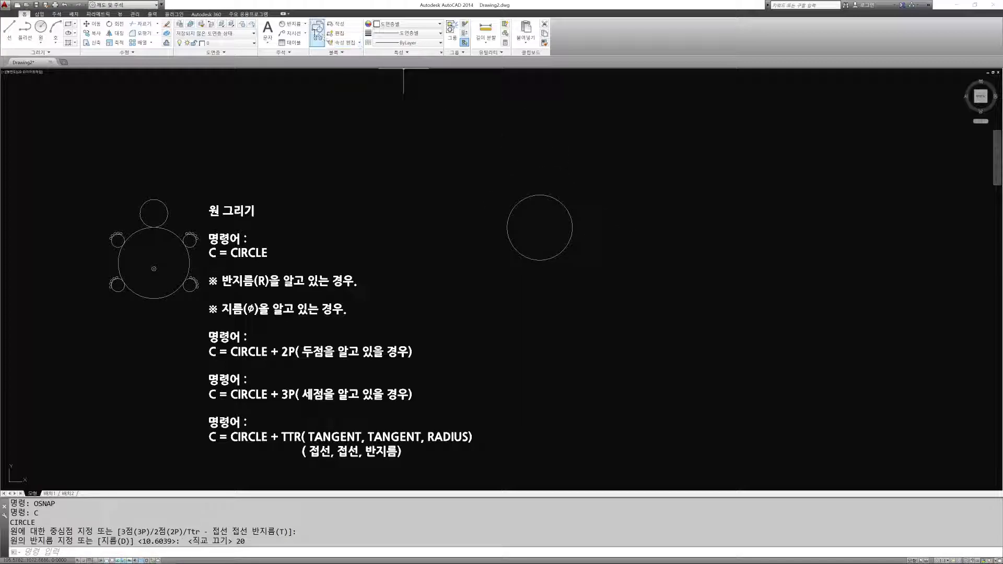
Add a radius dimension outside the circle's upper-left edge and place a point at the circle's centre
{"action": "left_click", "coordinate": [289, 23]}
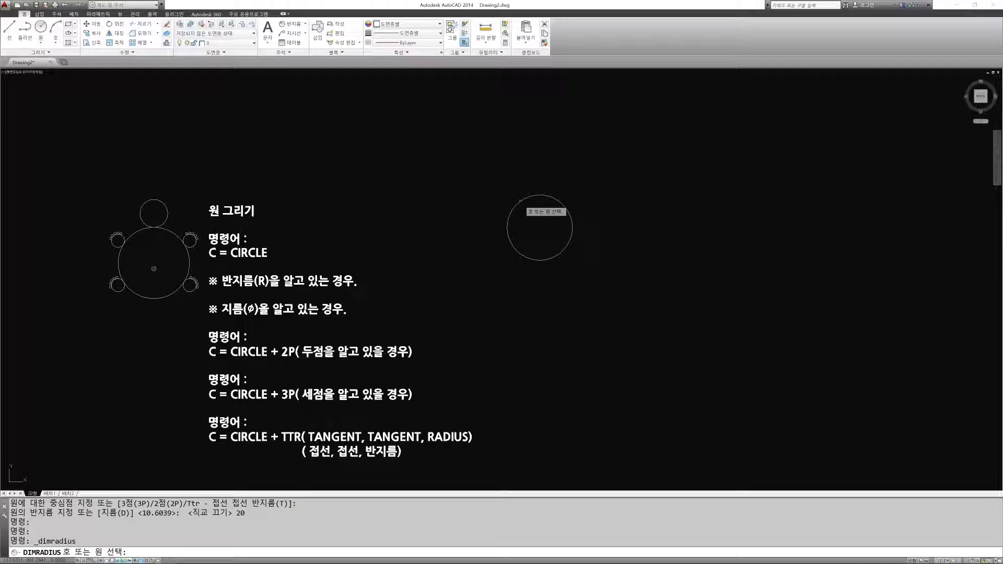
{"action": "left_click", "coordinate": [568, 211]}
{"action": "left_click", "coordinate": [507, 195]}
{"action": "scroll", "coordinate": [563, 202], "scroll_direction": "up", "scroll_amount": 4}
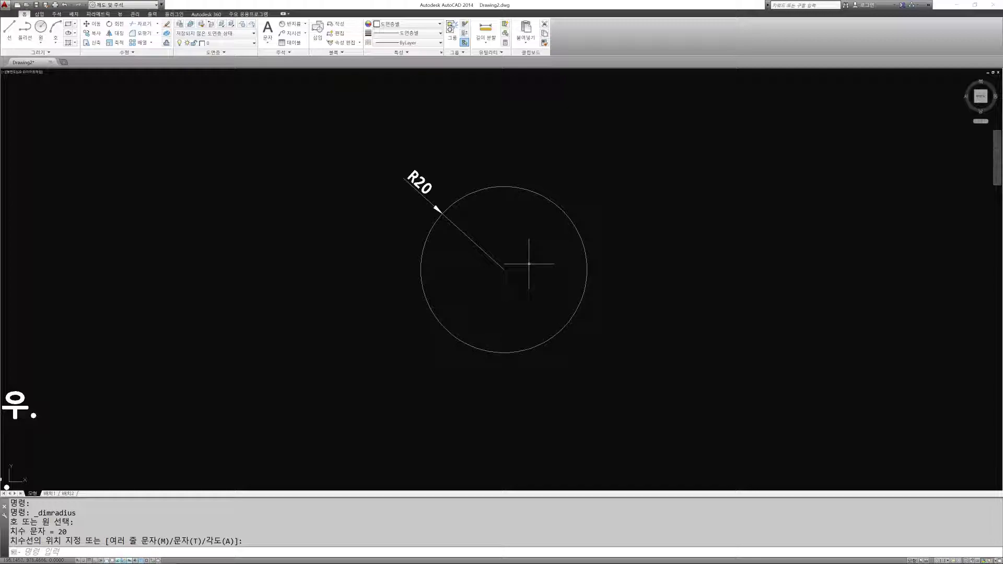
{"action": "key", "text": "Return"}
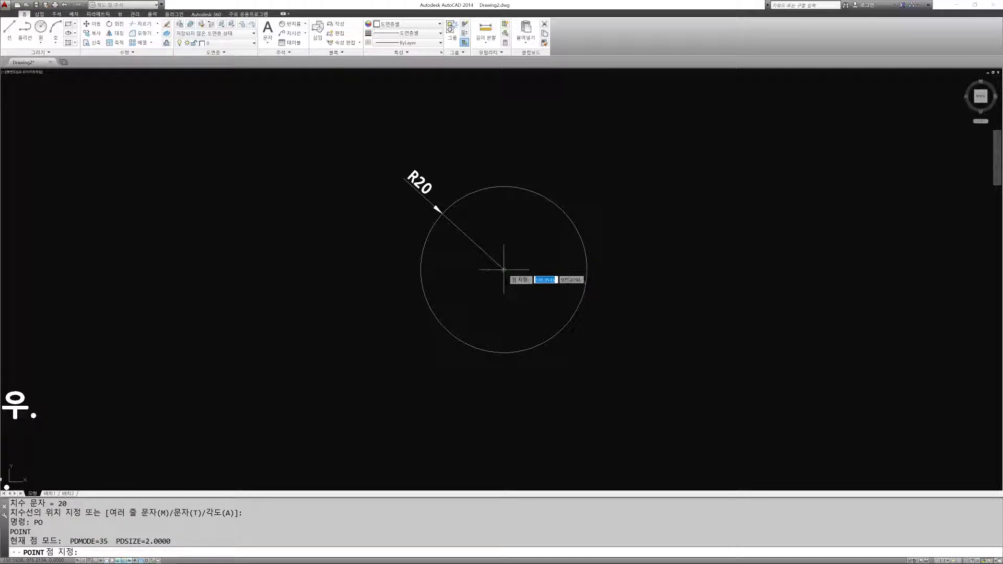
{"action": "key", "text": "Escape"}
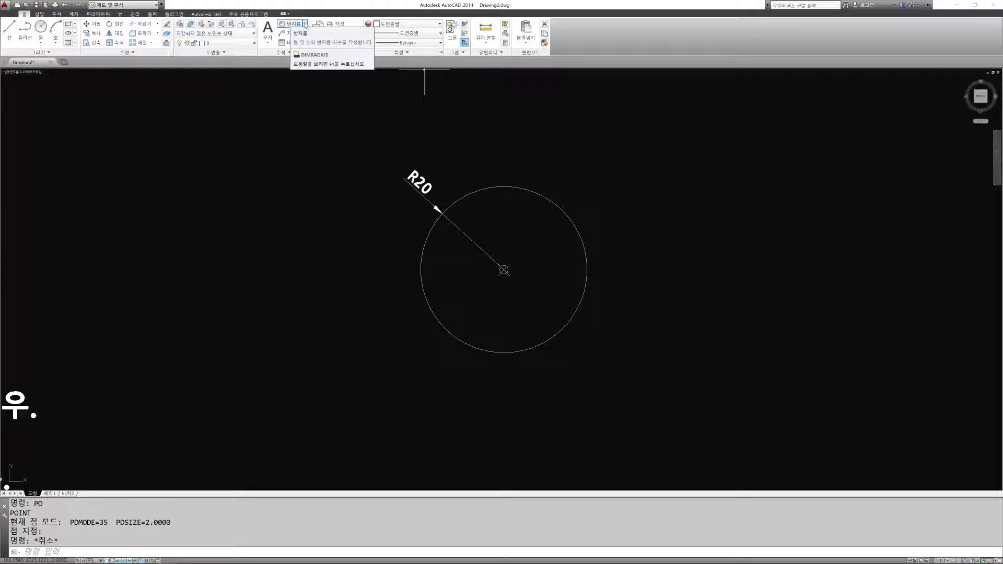
Add linear dimensions from the circle's centre to its left and right quadrants, both on one line above the centre
{"action": "left_click", "coordinate": [305, 23]}
{"action": "left_click", "coordinate": [294, 35]}
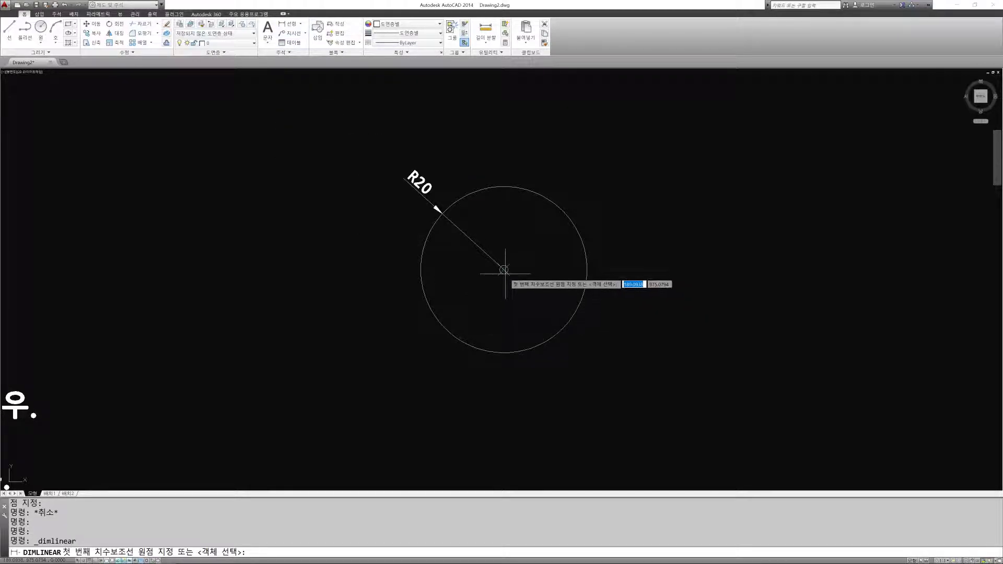
{"action": "left_click", "coordinate": [504, 270]}
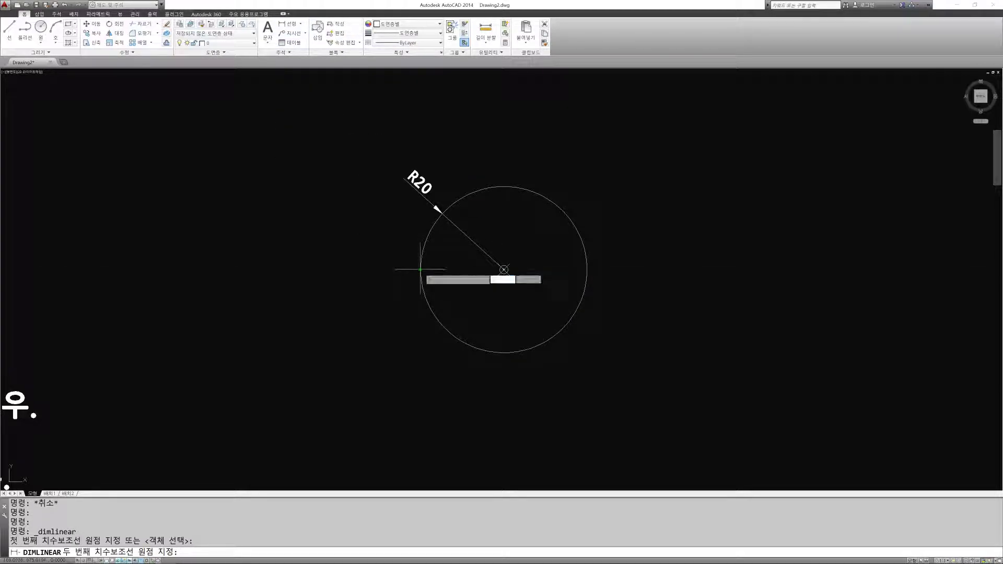
{"action": "left_click", "coordinate": [421, 271]}
{"action": "left_click", "coordinate": [457, 252]}
{"action": "key", "text": "Return"}
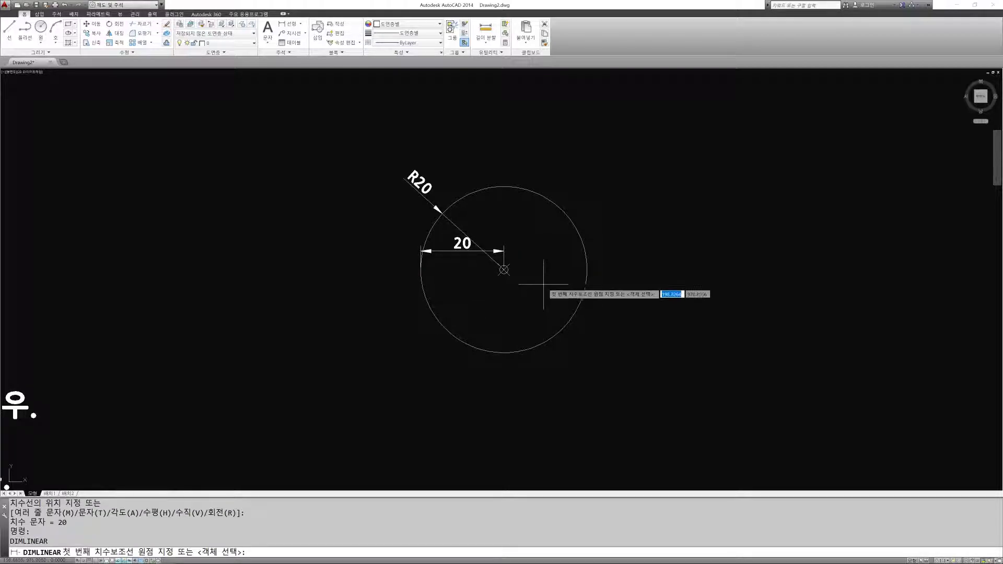
{"action": "left_click", "coordinate": [504, 270]}
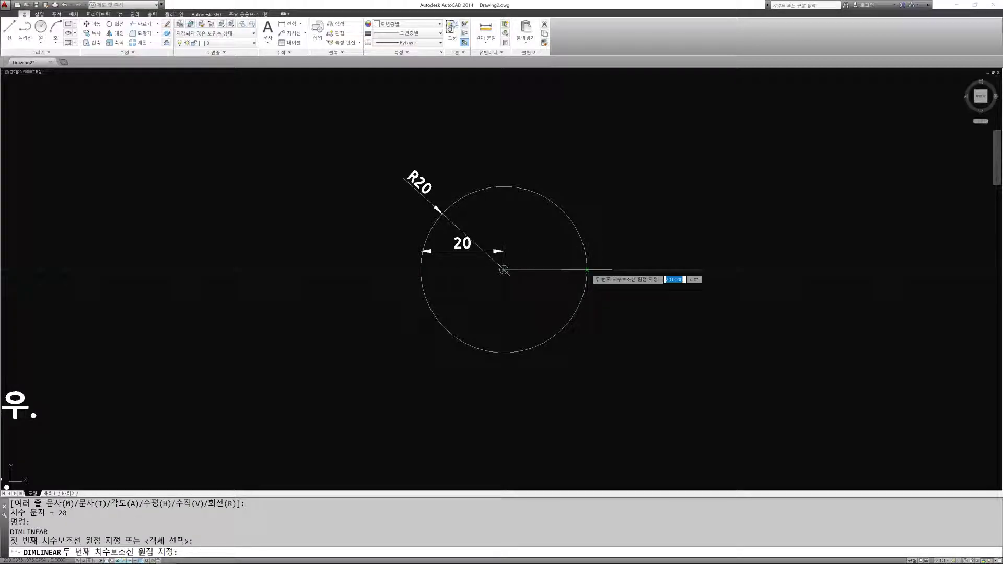
{"action": "left_click", "coordinate": [587, 270]}
{"action": "left_click", "coordinate": [504, 270]}
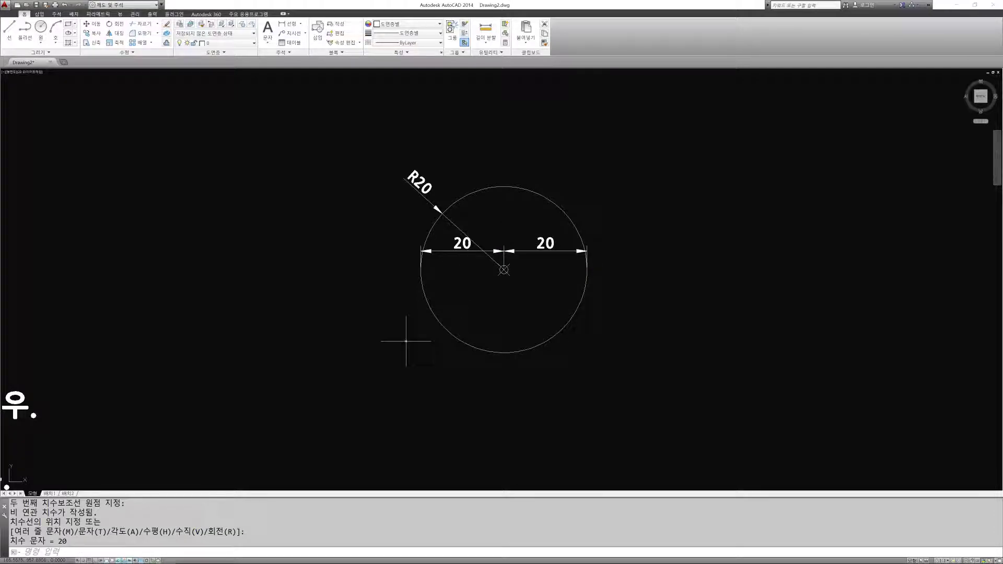
Add a linear dimension across the full circle from left to right quadrant, above the two half-width dimensions
{"action": "key", "text": "Return"}
{"action": "left_click", "coordinate": [421, 269]}
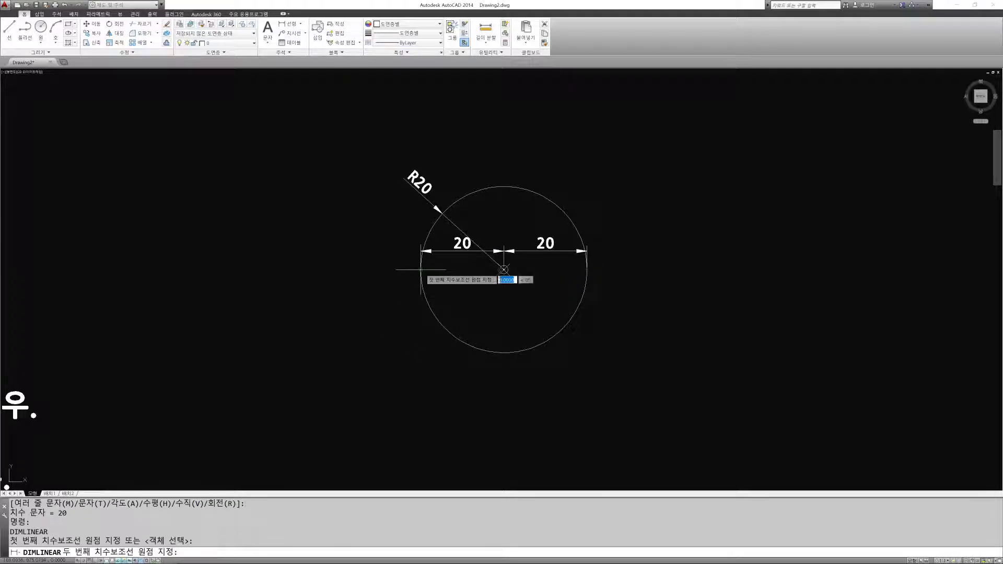
{"action": "left_click", "coordinate": [588, 271]}
{"action": "left_click", "coordinate": [610, 228]}
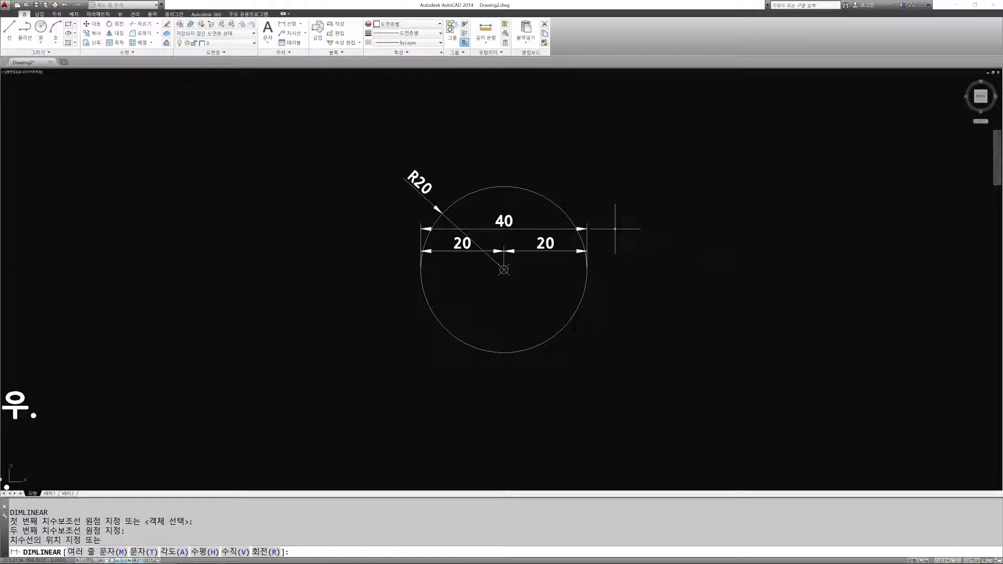
{"action": "key", "text": "Escape"}
{"action": "key", "text": "Escape"}
Erase the three linear dimensions inside the circle, keeping the radius dimension and centre point
{"action": "type", "text": "e"}
{"action": "key", "text": "Return"}
{"action": "left_click", "coordinate": [512, 255]}
{"action": "left_click", "coordinate": [499, 219]}
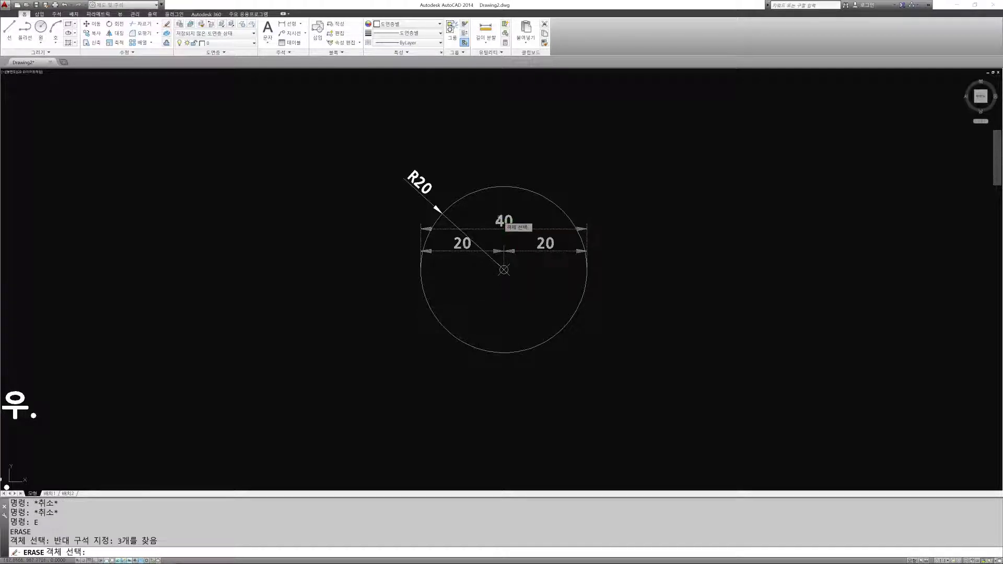
{"action": "key", "text": "Return"}
{"action": "middle_click_drag", "start_coordinate": [619, 291], "coordinate": [540, 298]}
{"action": "key", "text": "Escape"}
{"action": "key", "text": "Escape"}
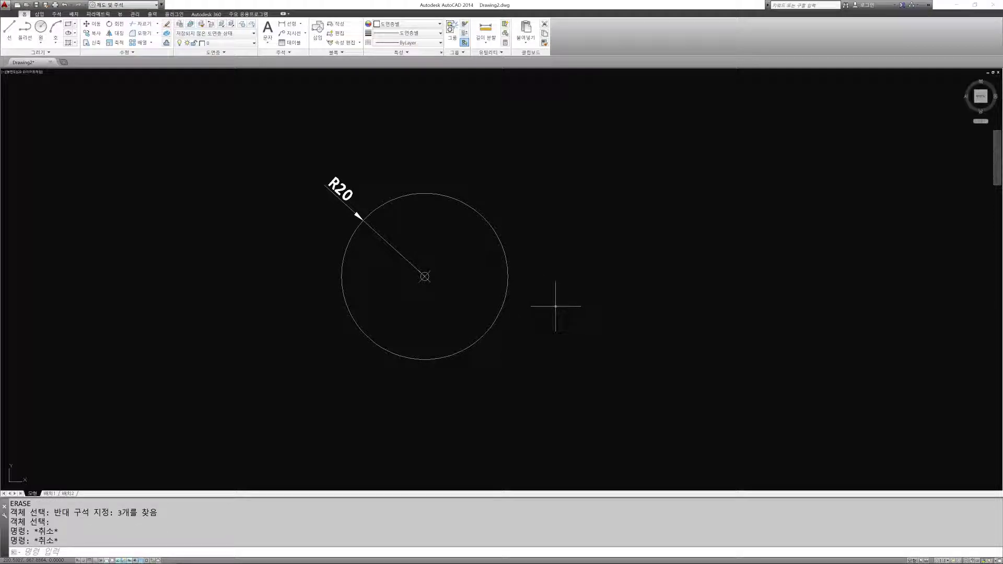
Erase the circle together with its radius dimension and centre point
{"action": "type", "text": "e"}
{"action": "key", "text": "Return"}
{"action": "left_click", "coordinate": [603, 383]}
{"action": "left_click", "coordinate": [203, 170]}
{"action": "key", "text": "Return"}
{"action": "scroll", "coordinate": [551, 231], "scroll_direction": "down", "scroll_amount": 3}
{"action": "scroll", "coordinate": [491, 266], "scroll_direction": "up", "scroll_amount": 1}
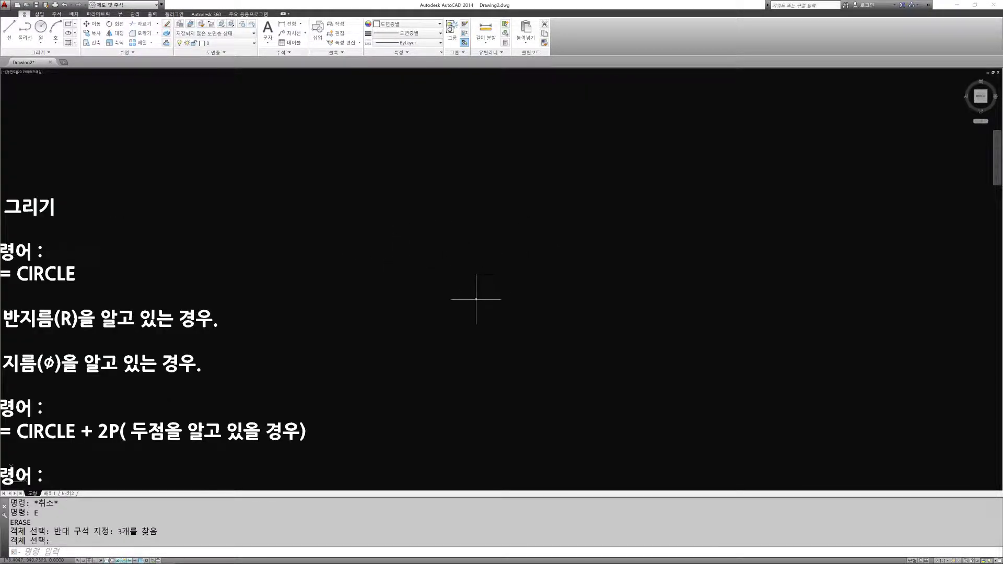
{"action": "middle_click_drag", "start_coordinate": [476, 297], "coordinate": [563, 255]}
{"action": "key", "text": "Escape"}
{"action": "key", "text": "Escape"}
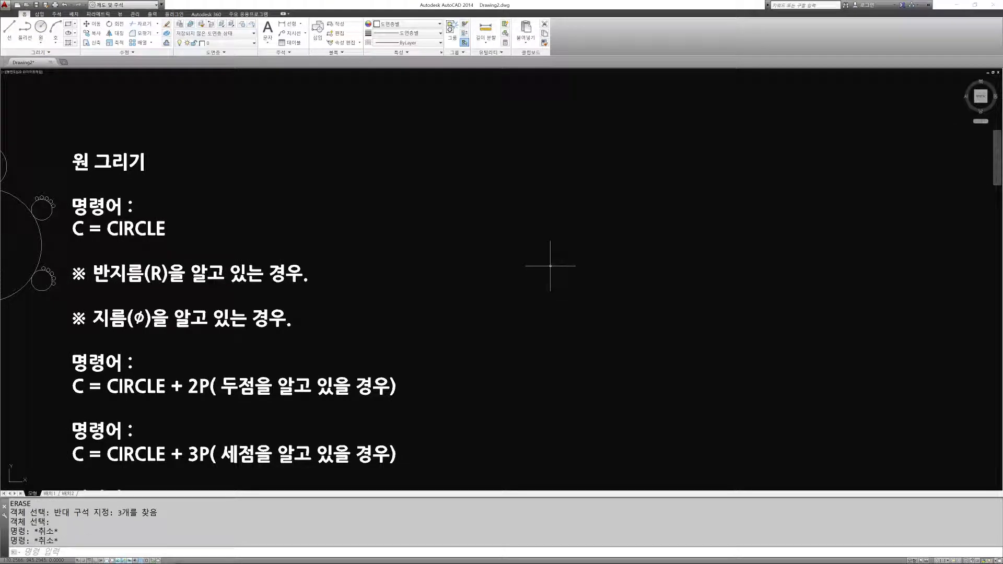
Draw a circle with a radius of 20 in the empty area beside the notes
{"action": "key", "text": "Return"}
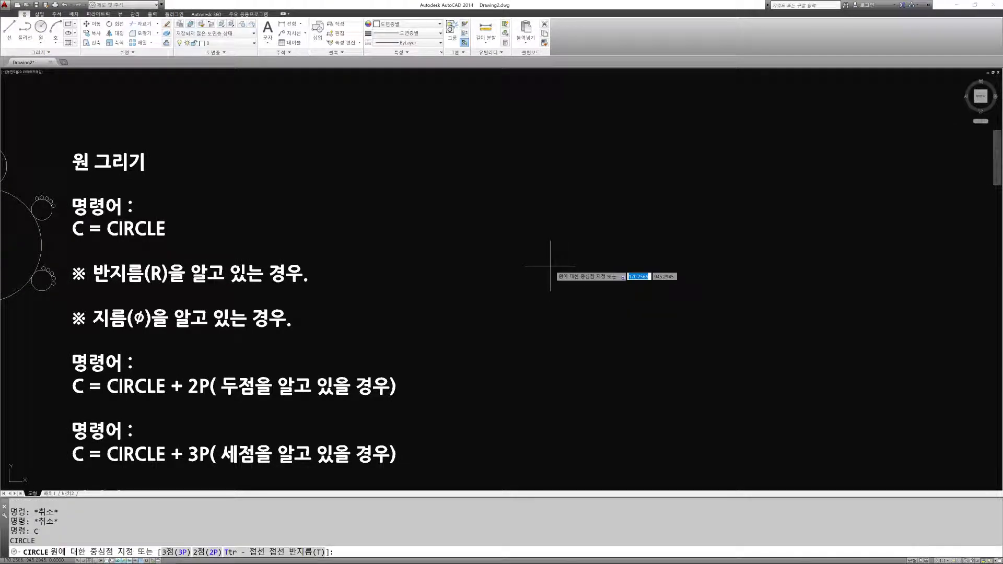
{"action": "left_click", "coordinate": [557, 194]}
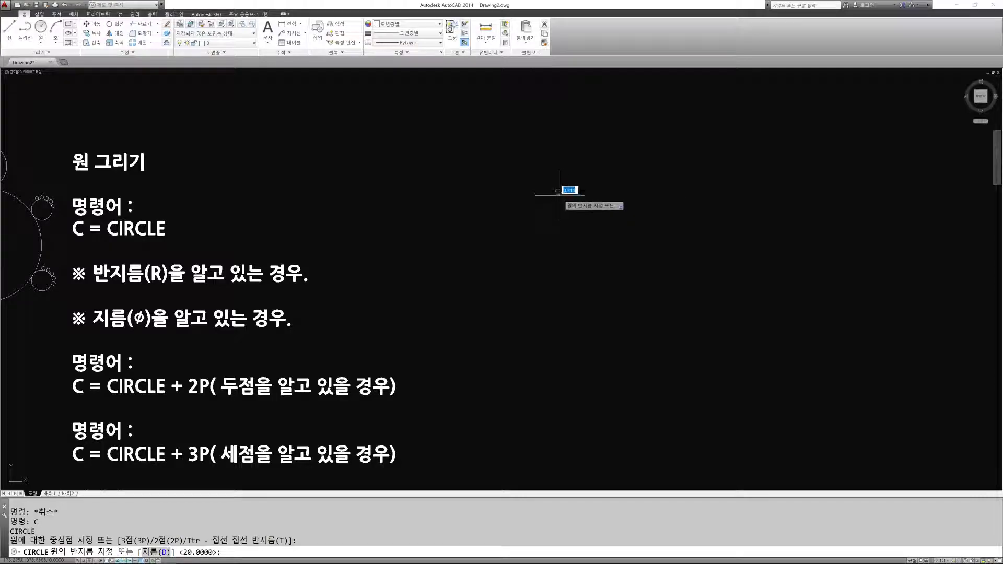
{"action": "middle_click_drag", "start_coordinate": [628, 184], "coordinate": [591, 259]}
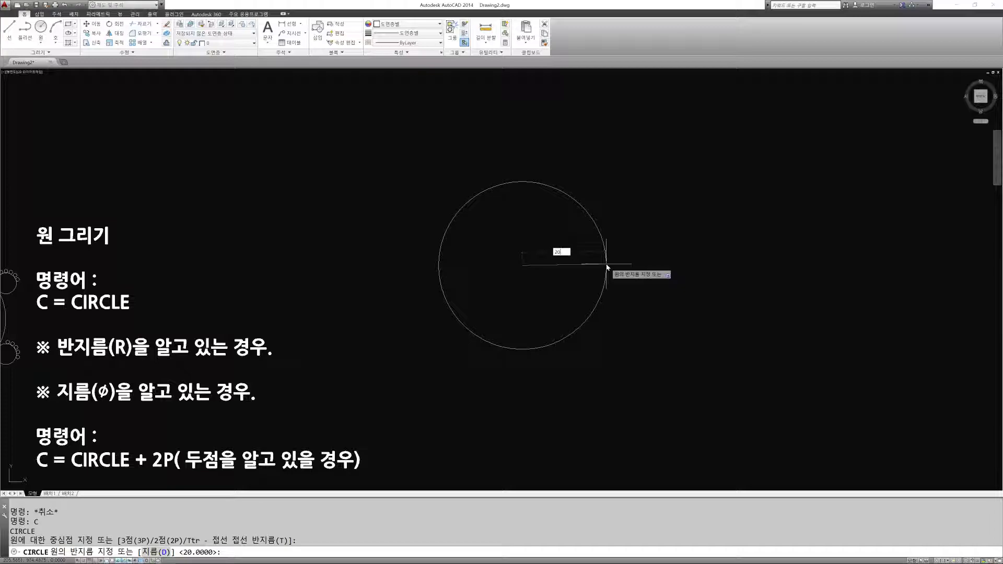
{"action": "key", "text": "Return"}
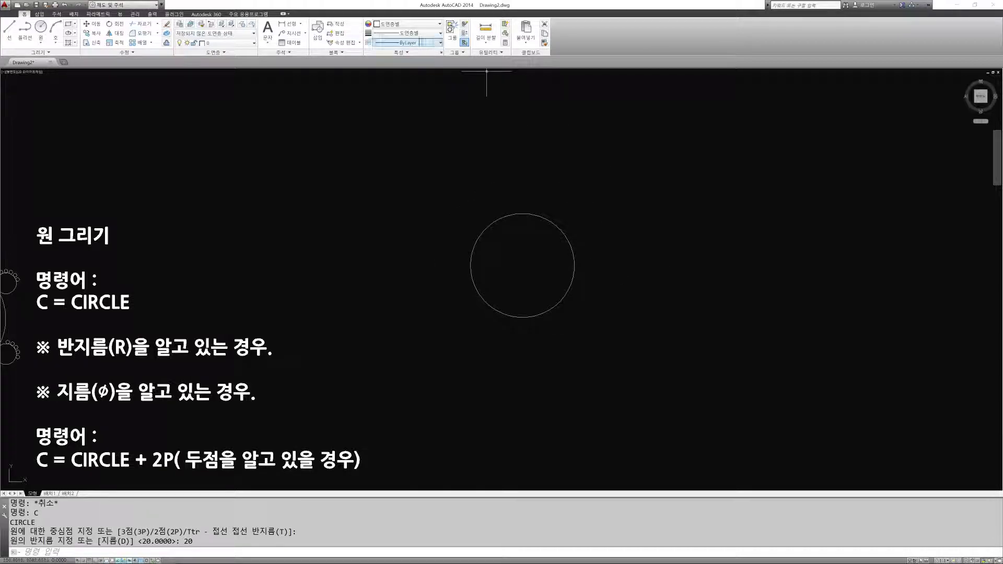
Add a radius dimension to the new circle, with its text outside the upper-left edge
{"action": "left_click", "coordinate": [300, 25]}
{"action": "left_click", "coordinate": [292, 106]}
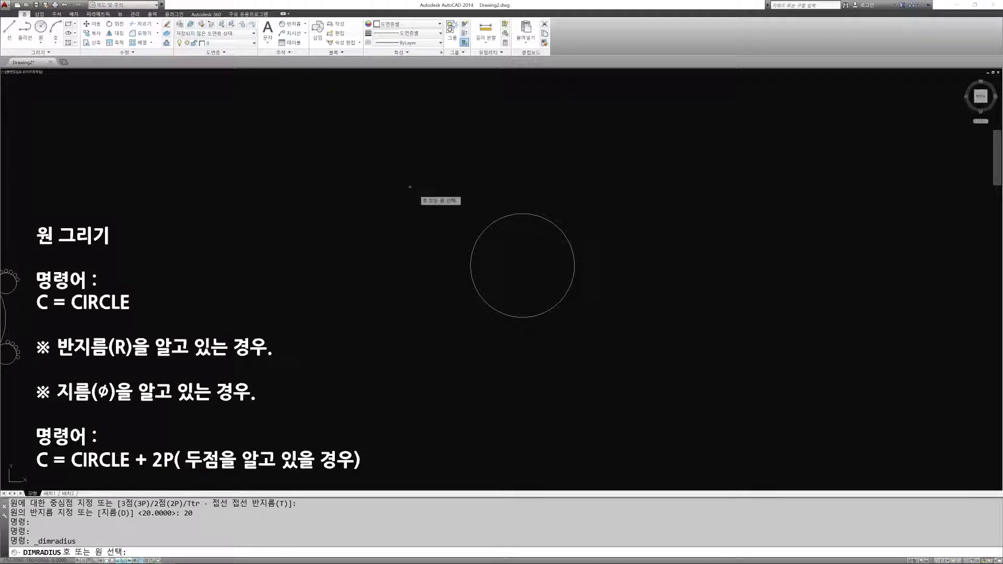
{"action": "left_click", "coordinate": [485, 228]}
{"action": "left_click", "coordinate": [471, 212]}
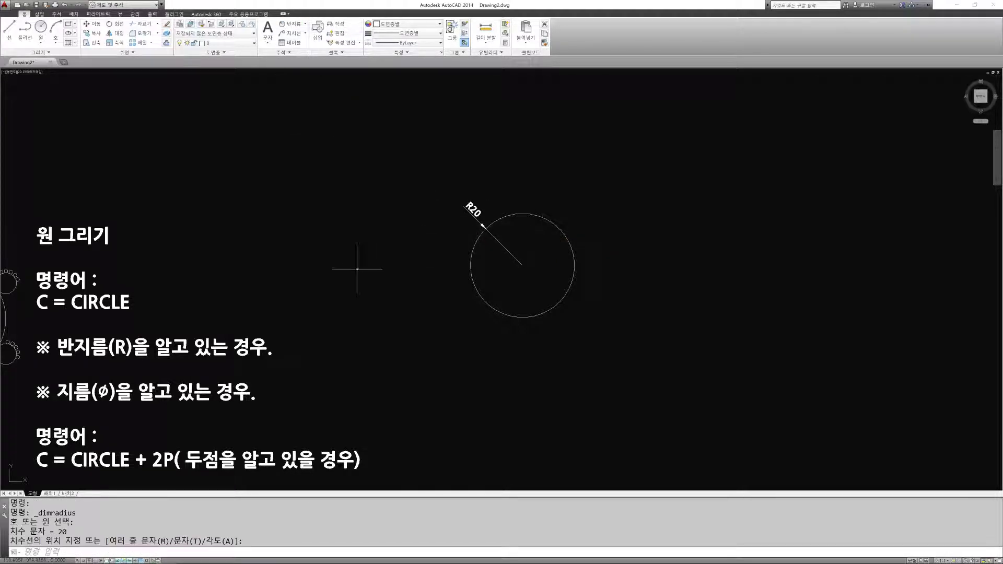
Draw a second circle to the right of the first, using the Diameter option with a diameter of 40
{"action": "scroll", "coordinate": [558, 281], "scroll_direction": "up", "scroll_amount": 2}
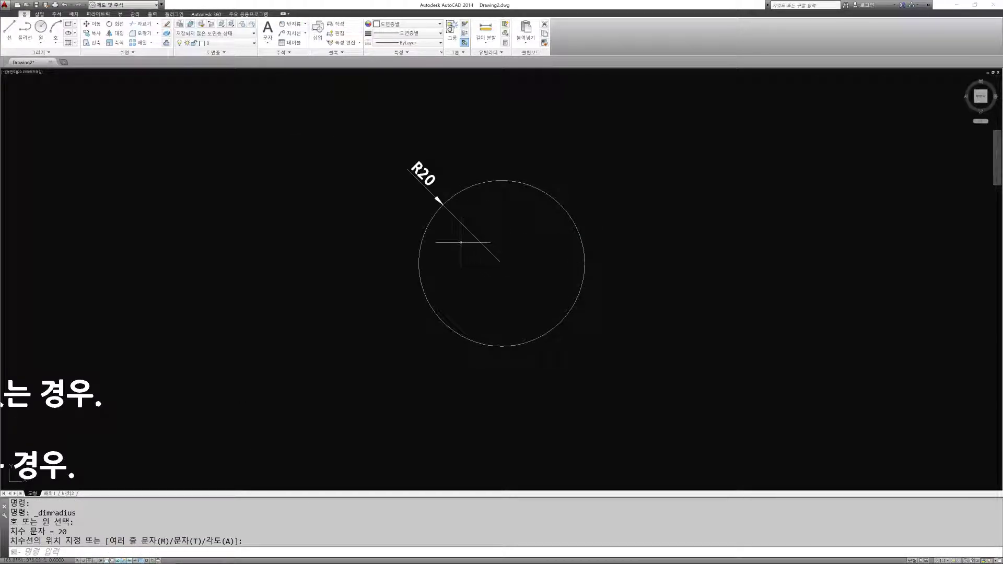
{"action": "middle_click_drag", "start_coordinate": [553, 264], "coordinate": [501, 260]}
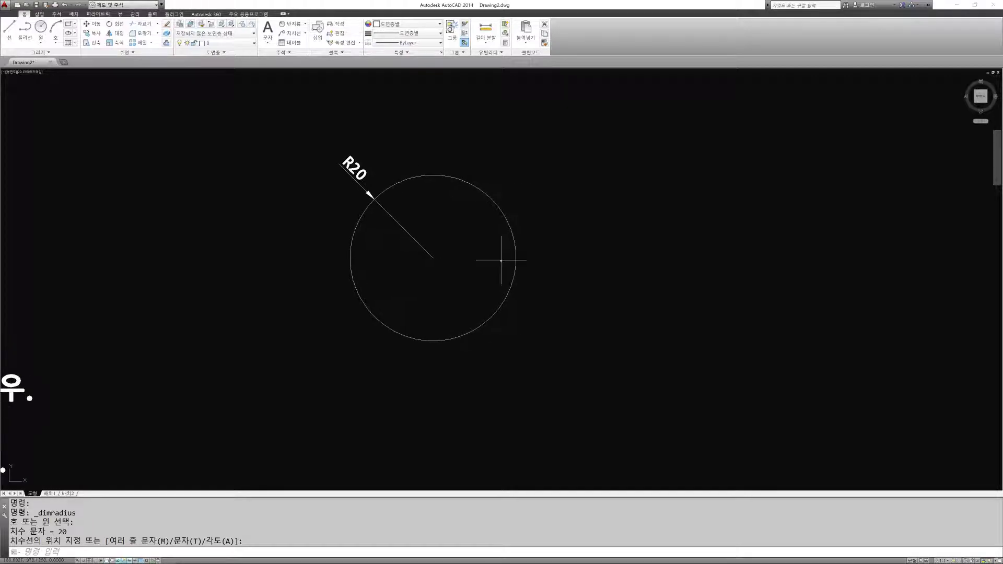
{"action": "scroll", "coordinate": [493, 257], "scroll_direction": "down", "scroll_amount": 2}
{"action": "scroll", "coordinate": [477, 253], "scroll_direction": "up", "scroll_amount": 2}
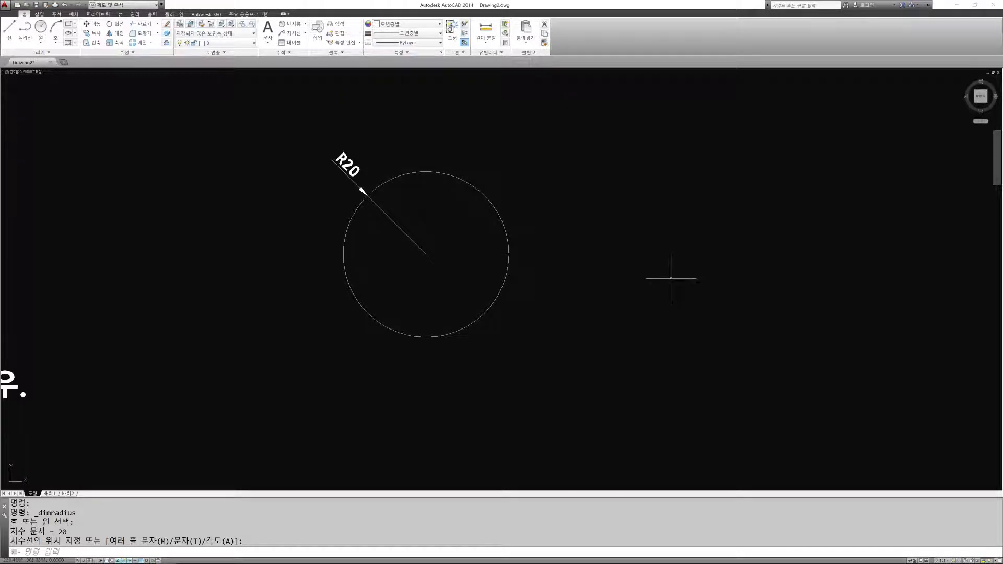
{"action": "middle_click_drag", "start_coordinate": [670, 279], "coordinate": [591, 275]}
{"action": "type", "text": "c"}
{"action": "key", "text": "Return"}
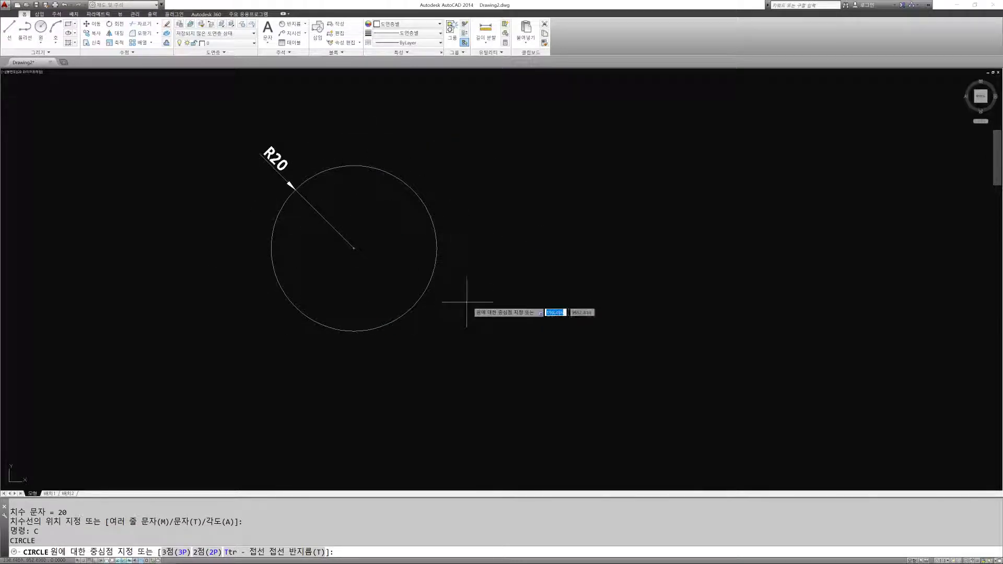
{"action": "left_click", "coordinate": [612, 250]}
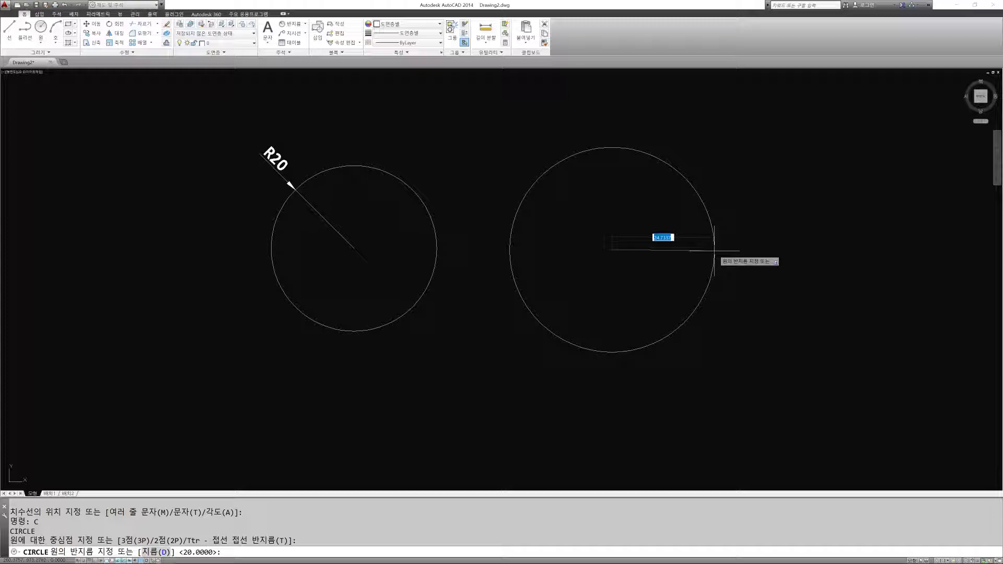
{"action": "type", "text": "D"}
{"action": "key", "text": "Return"}
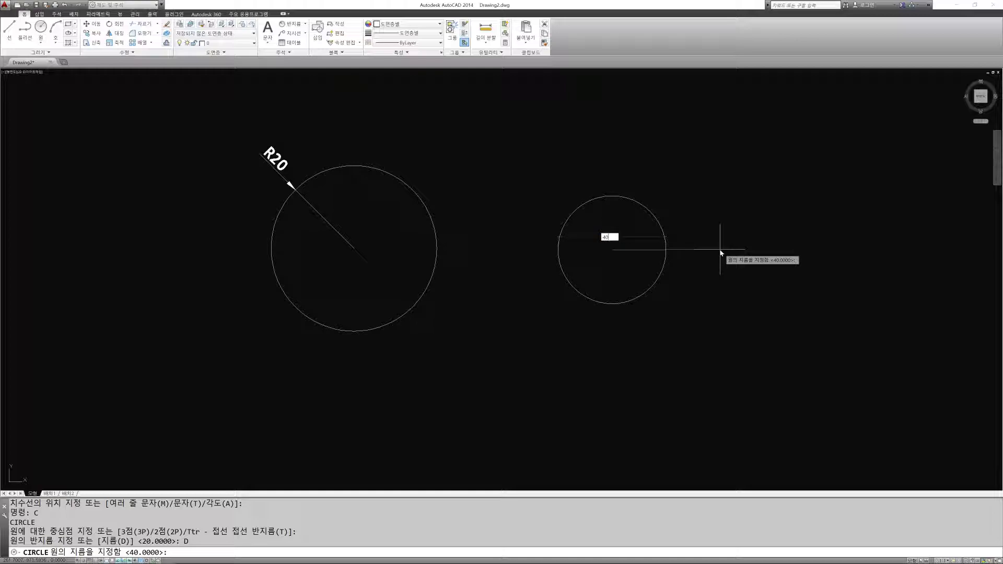
{"action": "key", "text": "Return"}
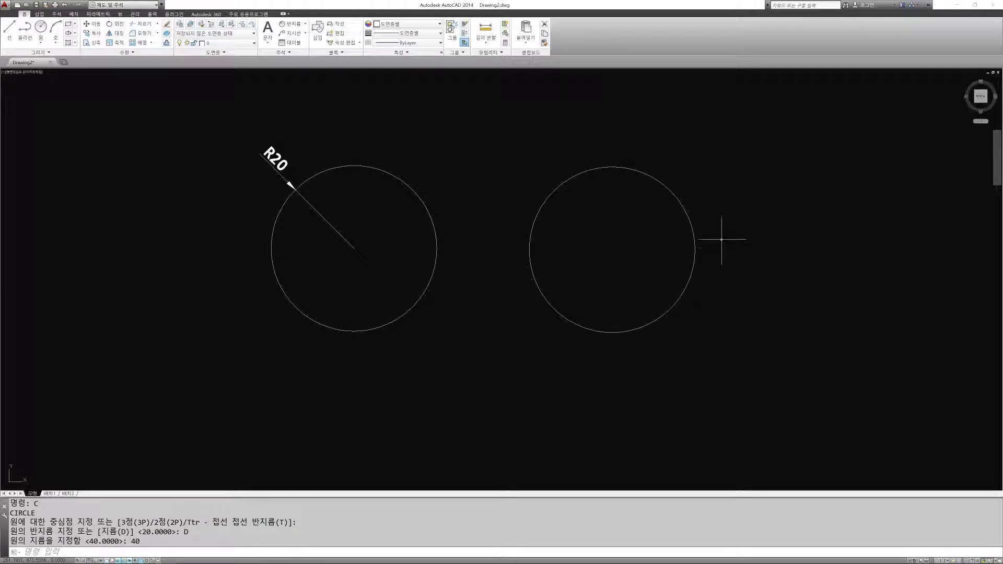
Add a diameter dimension to the second circle, with its text outside the upper-right edge
{"action": "left_click", "coordinate": [305, 23]}
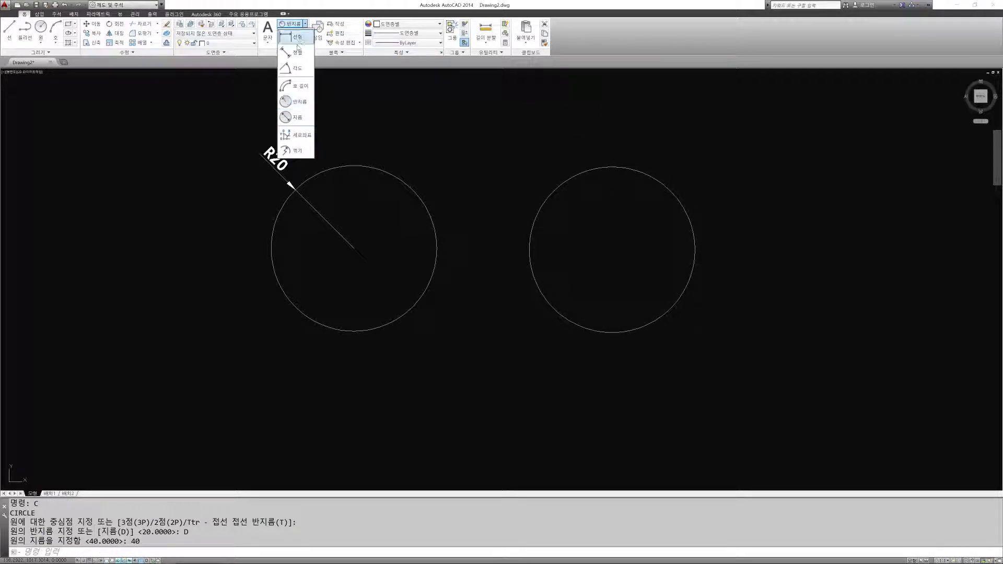
{"action": "left_click", "coordinate": [298, 99]}
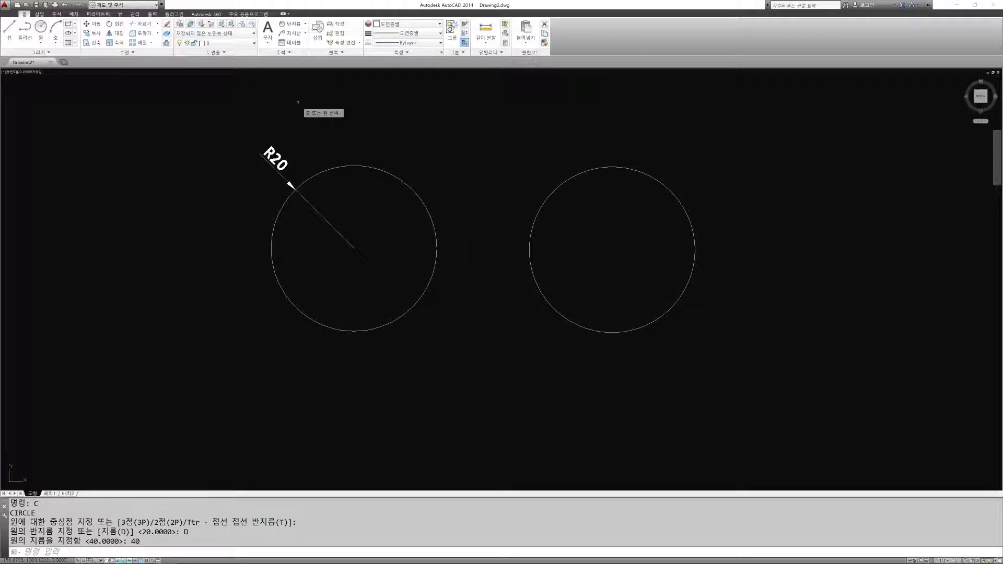
{"action": "left_click", "coordinate": [306, 24]}
{"action": "left_click", "coordinate": [291, 118]}
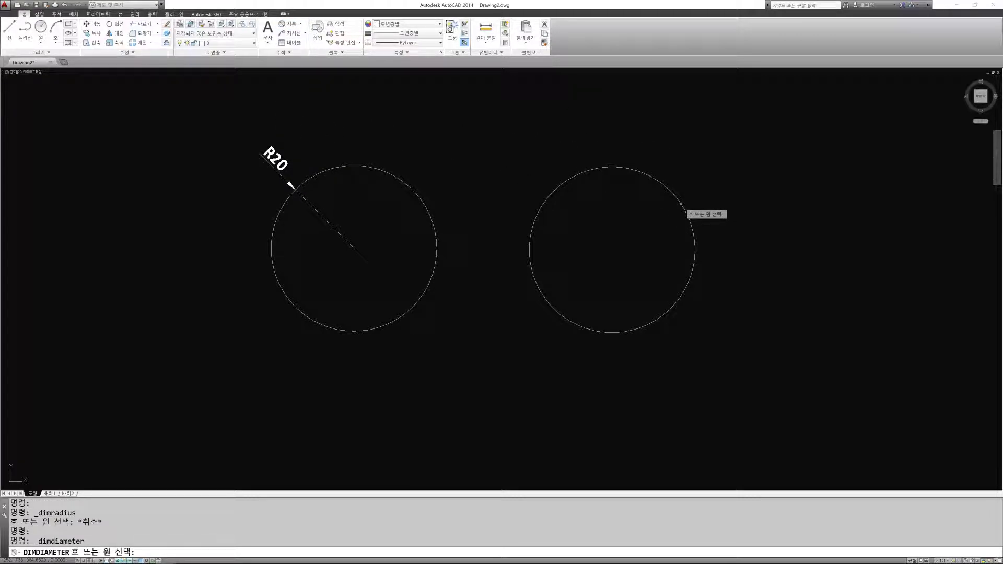
{"action": "left_click", "coordinate": [680, 203]}
{"action": "left_click", "coordinate": [700, 180]}
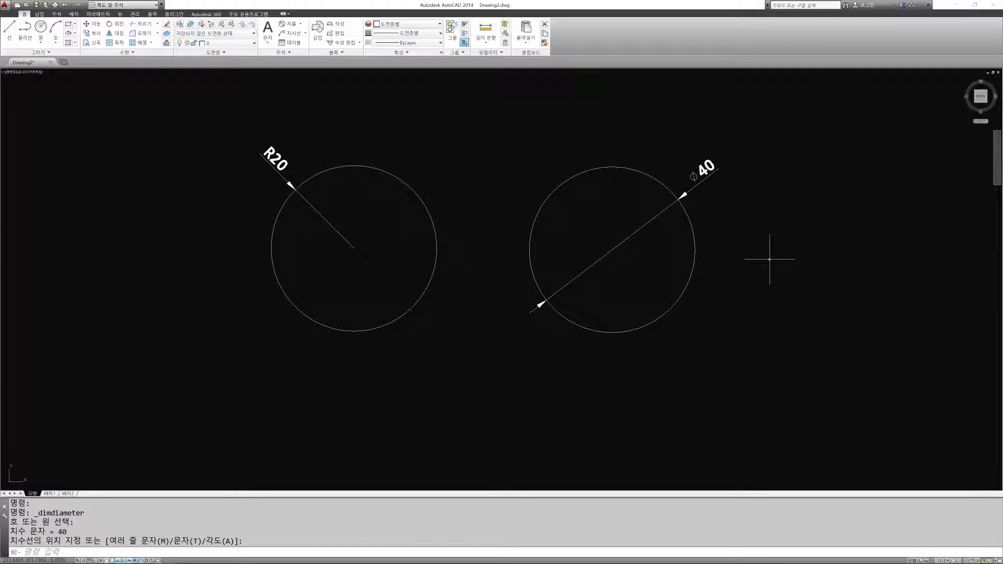
Add a radius dimension to the second circle, with its text outside the upper-left edge
{"action": "left_click", "coordinate": [302, 24]}
{"action": "left_click", "coordinate": [292, 102]}
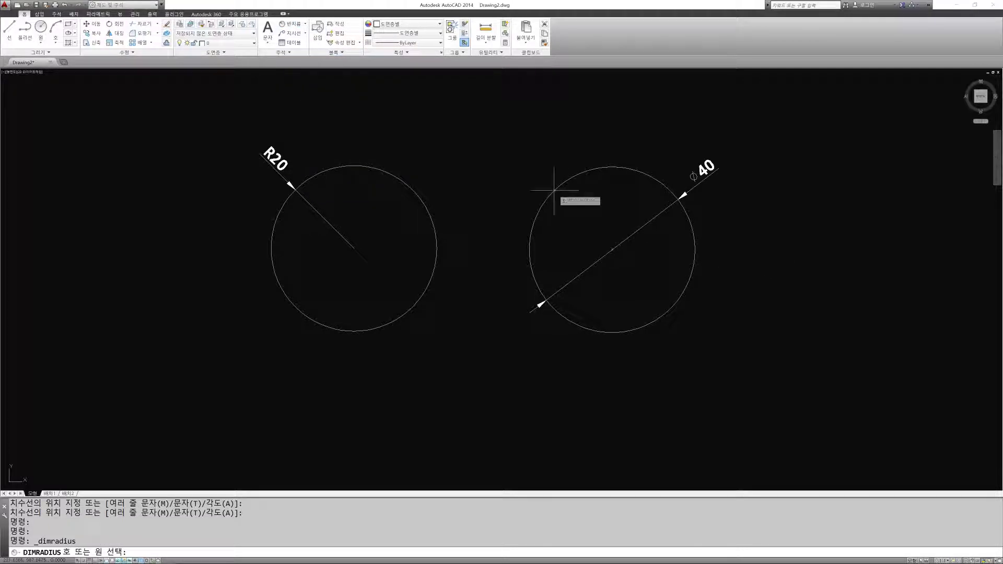
{"action": "left_click", "coordinate": [554, 191]}
{"action": "left_click", "coordinate": [535, 173]}
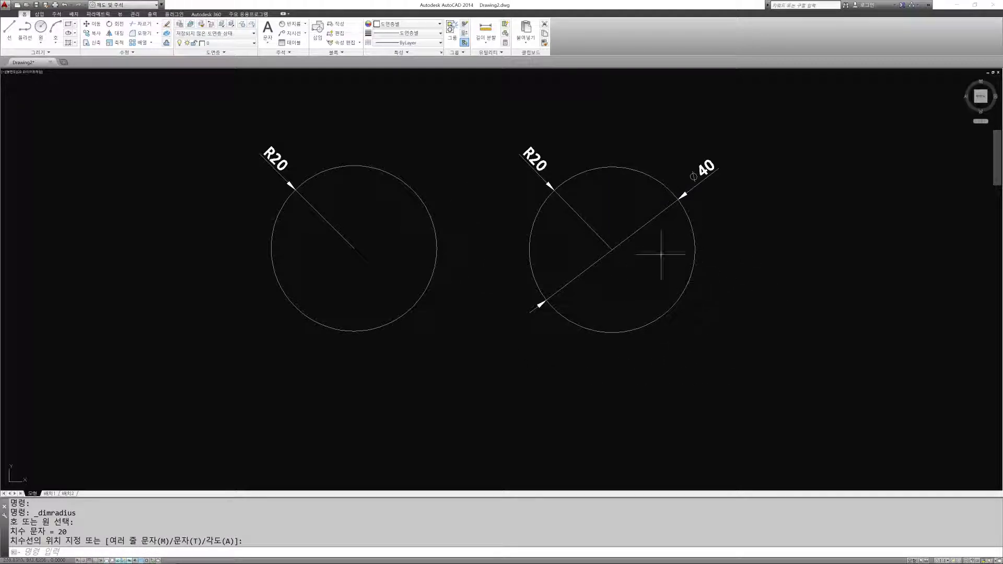
Draw a third circle to the right of the second, using the Diameter option with a diameter of 40
{"action": "scroll", "coordinate": [584, 224], "scroll_direction": "down", "scroll_amount": 2}
{"action": "scroll", "coordinate": [689, 238], "scroll_direction": "up", "scroll_amount": 2}
{"action": "middle_click_drag", "start_coordinate": [749, 254], "coordinate": [707, 255]}
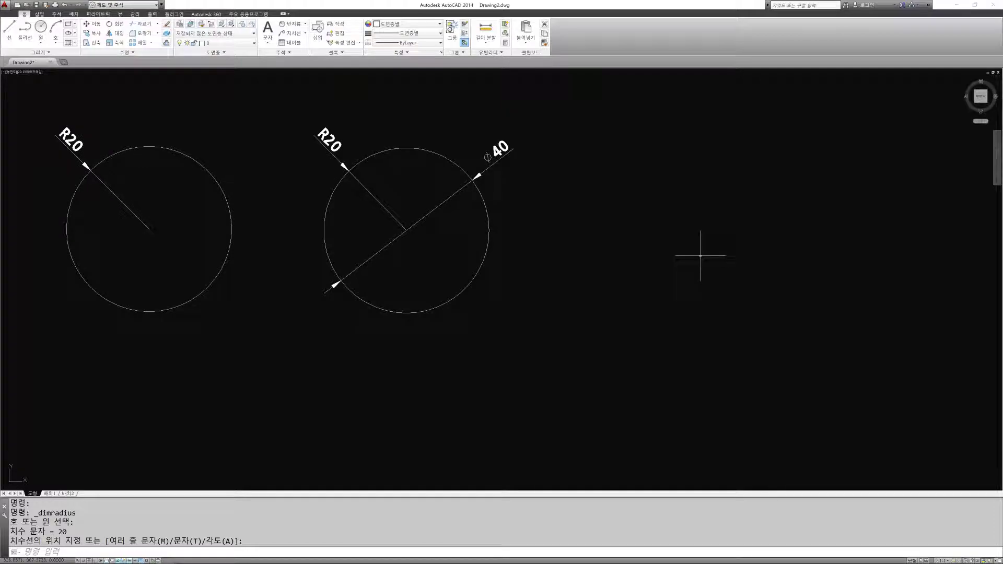
{"action": "type", "text": "c"}
{"action": "key", "text": "Return"}
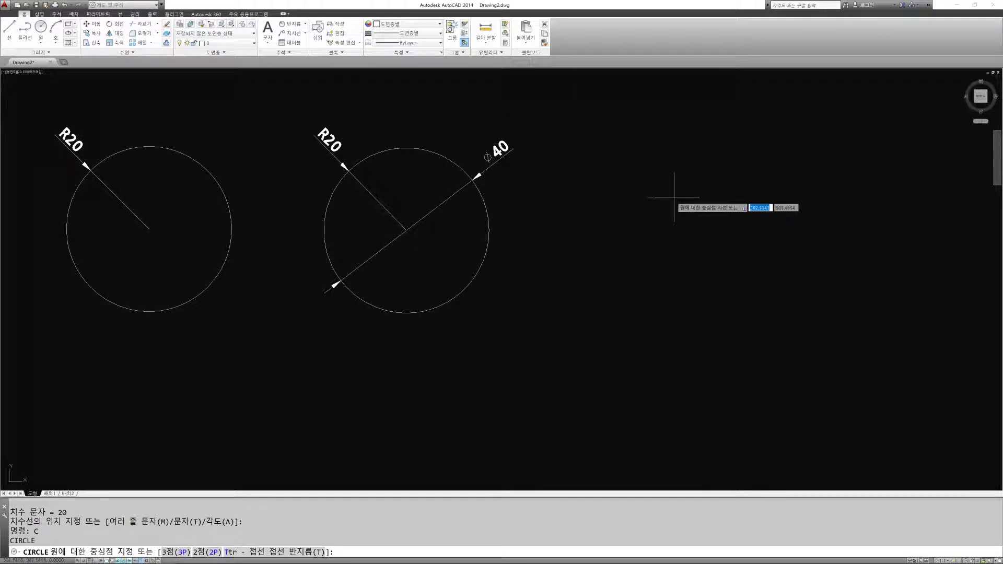
{"action": "left_click", "coordinate": [680, 221]}
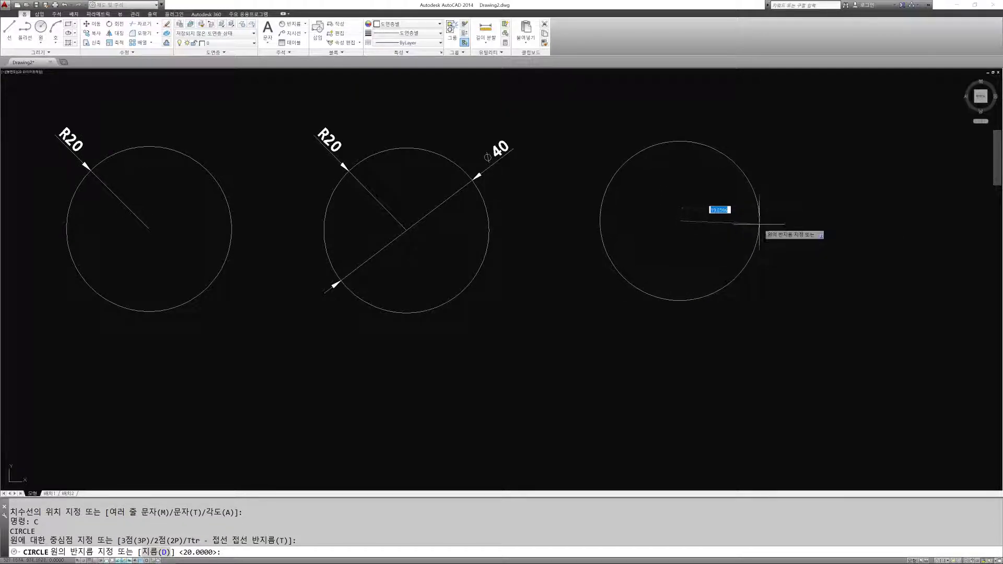
{"action": "type", "text": "D"}
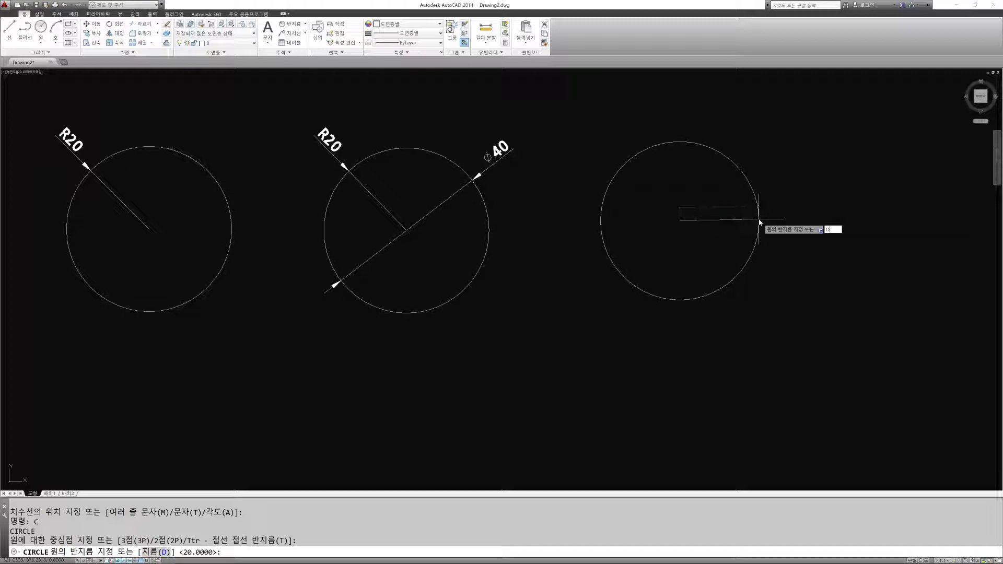
{"action": "key", "text": "Return"}
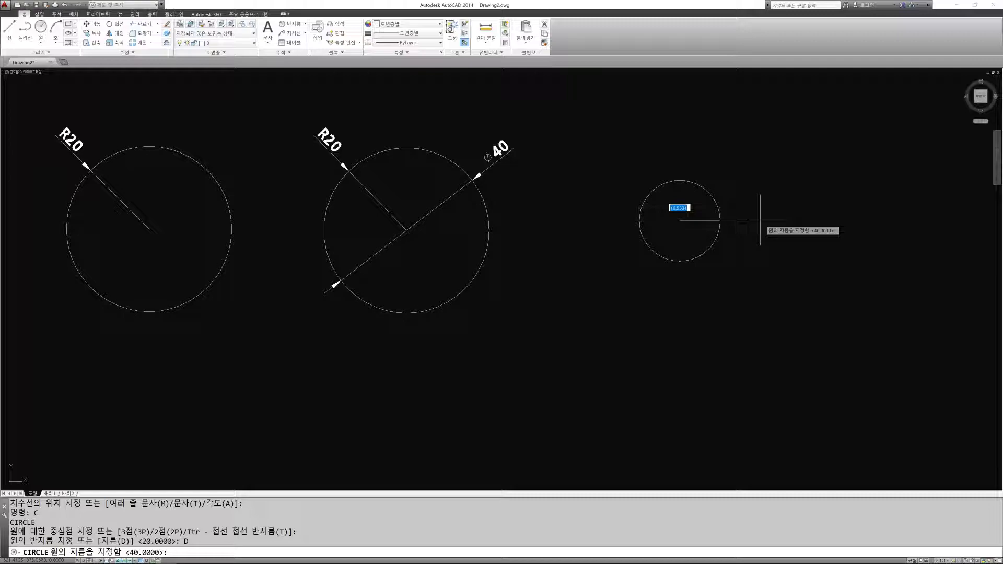
{"action": "type", "text": "40"}
{"action": "key", "text": "Return"}
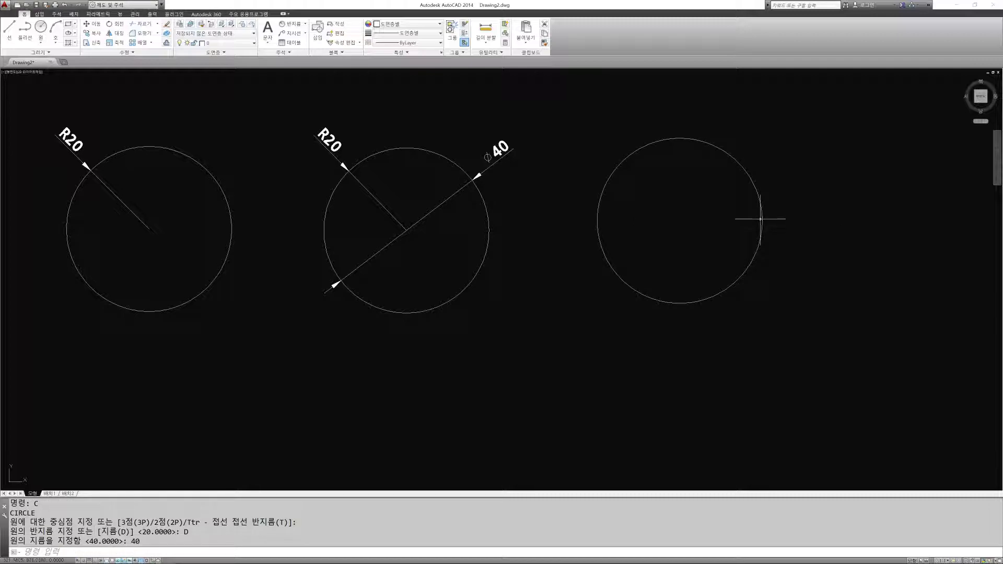
Dimension the third circle with a radius dimension at its upper left and a diameter dimension at its upper right
{"action": "left_click", "coordinate": [291, 23]}
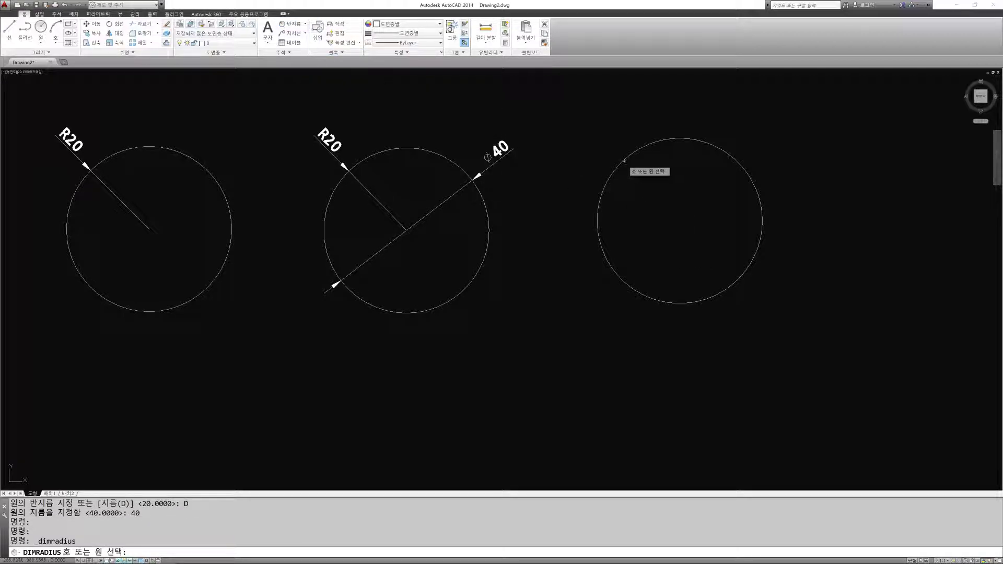
{"action": "left_click", "coordinate": [625, 159]}
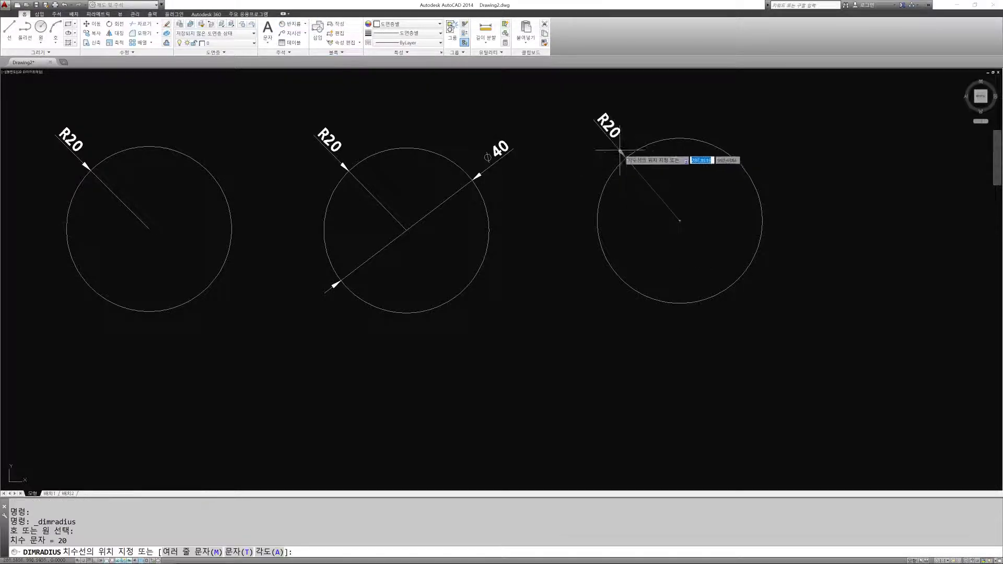
{"action": "left_click", "coordinate": [305, 24]}
{"action": "left_click", "coordinate": [296, 117]}
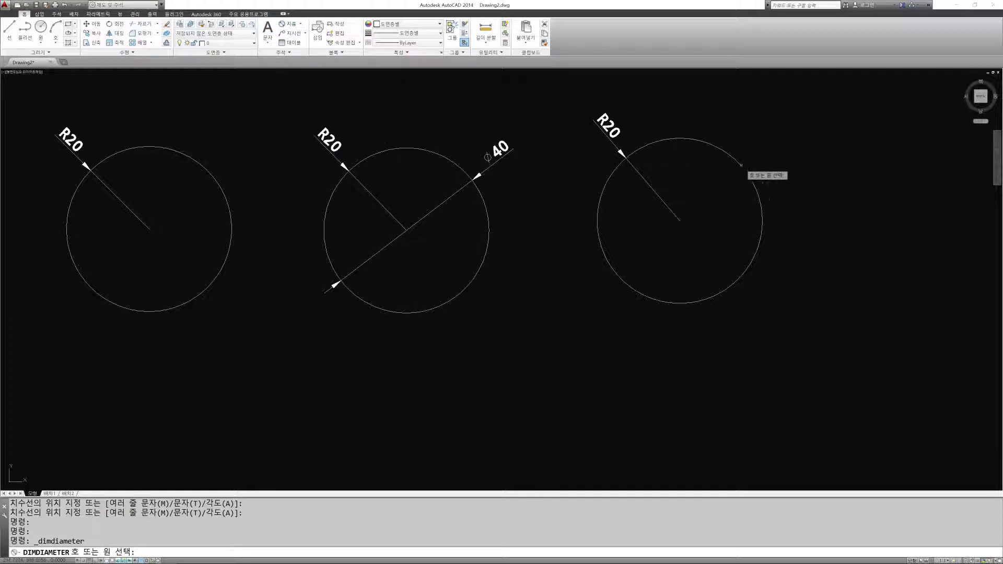
{"action": "left_click", "coordinate": [737, 162]}
{"action": "left_click", "coordinate": [753, 134]}
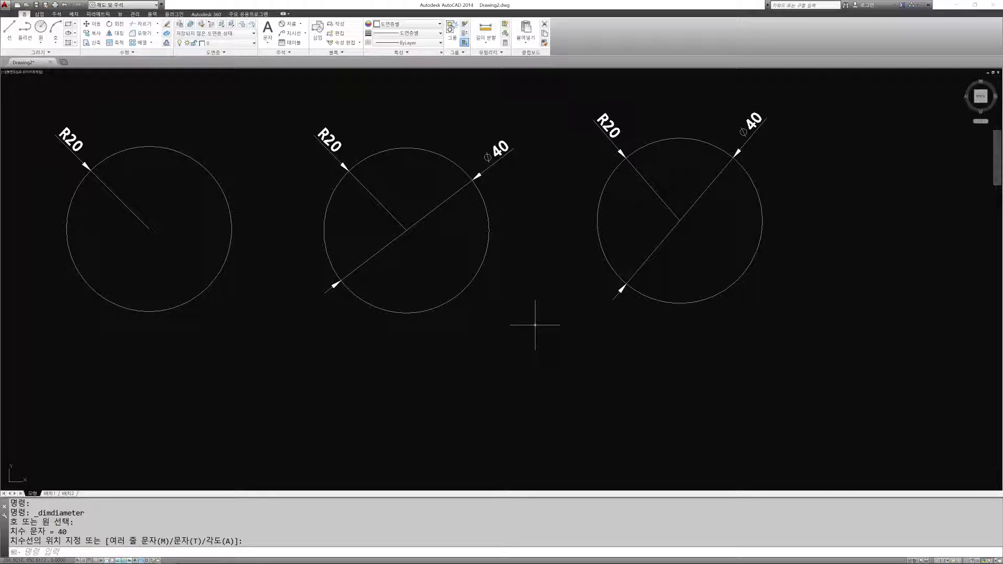
{"action": "middle_click_drag", "start_coordinate": [554, 231], "coordinate": [581, 276]}
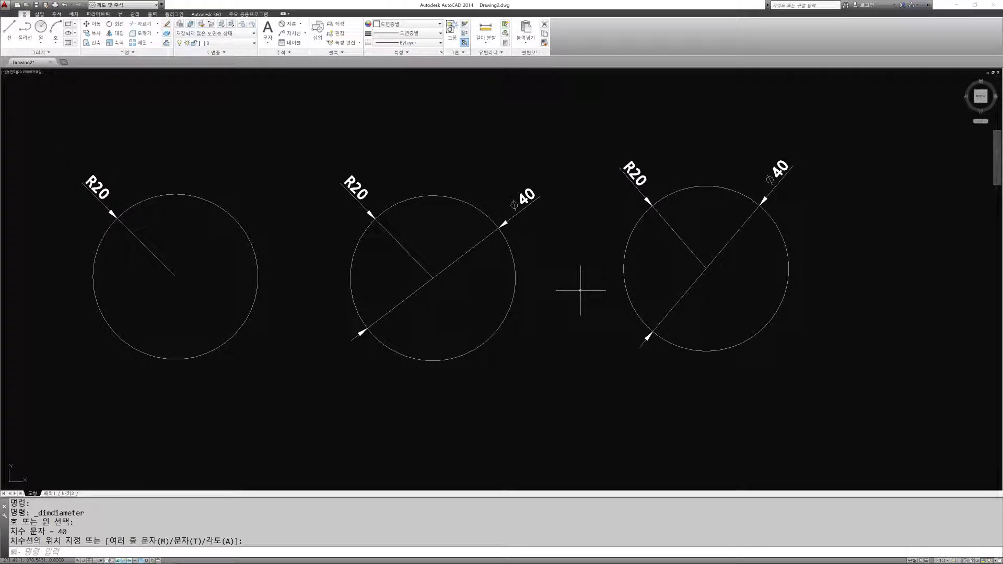
{"action": "key", "text": "Escape"}
{"action": "key", "text": "Escape"}
{"action": "key", "text": "Escape"}
{"action": "key", "text": "Escape"}
{"action": "key", "text": "Escape"}
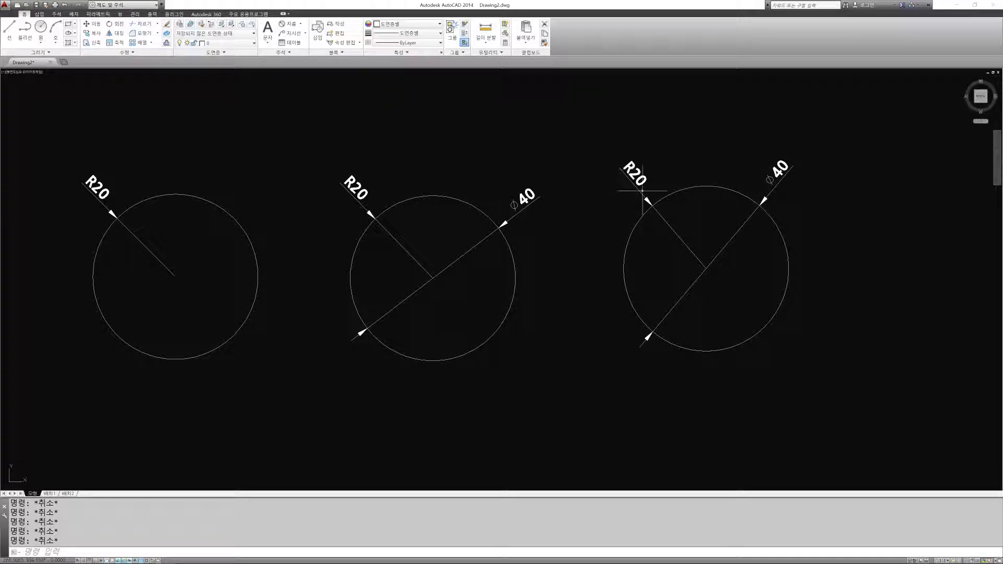
Add a multiline text note reading "R20으로 작업." above the first circle
{"action": "scroll", "coordinate": [705, 205], "scroll_direction": "down", "scroll_amount": 1}
{"action": "middle_click_drag", "start_coordinate": [422, 163], "coordinate": [507, 223]}
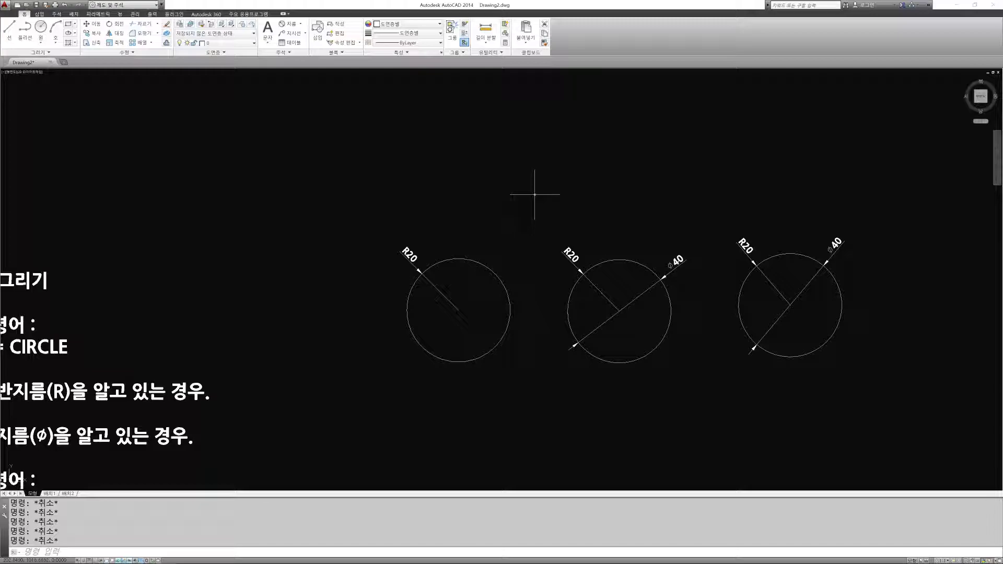
{"action": "type", "text": "mt"}
{"action": "key", "text": "Return"}
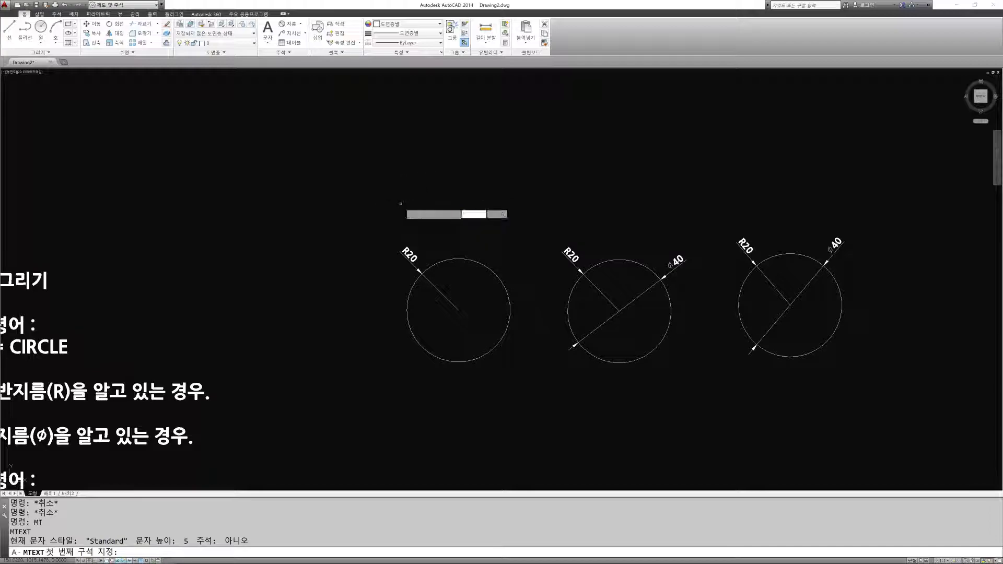
{"action": "left_click", "coordinate": [400, 204]}
{"action": "left_click", "coordinate": [553, 166]}
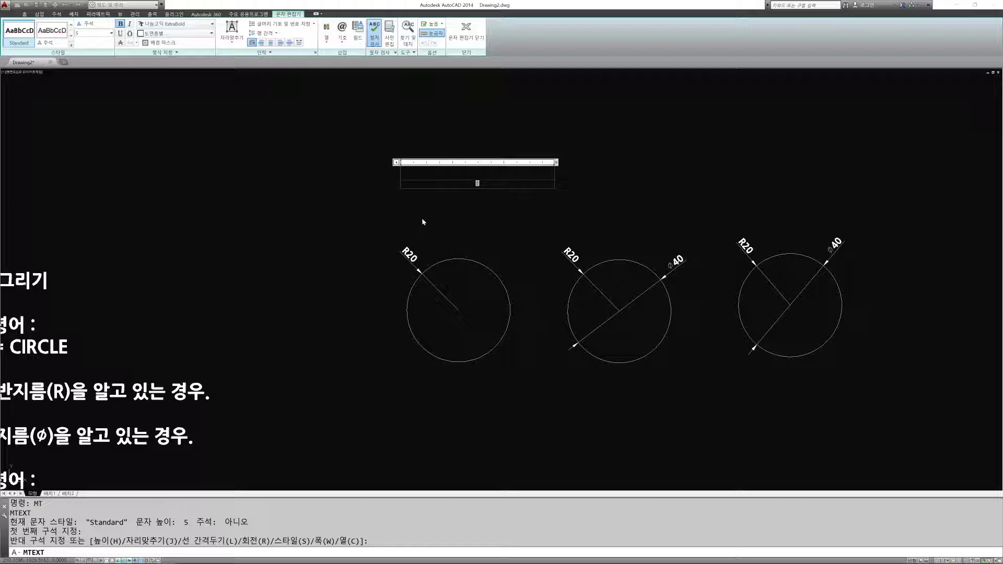
{"action": "type", "text": "R"}
{"action": "type", "text": "20"}
{"action": "type", "text": "DMFH"}
{"action": "key", "text": "BackSpace"}
{"action": "key", "text": "BackSpace"}
{"action": "key", "text": "BackSpace"}
{"action": "key", "text": "BackSpace"}
{"action": "type", "text": "으로 작업."}
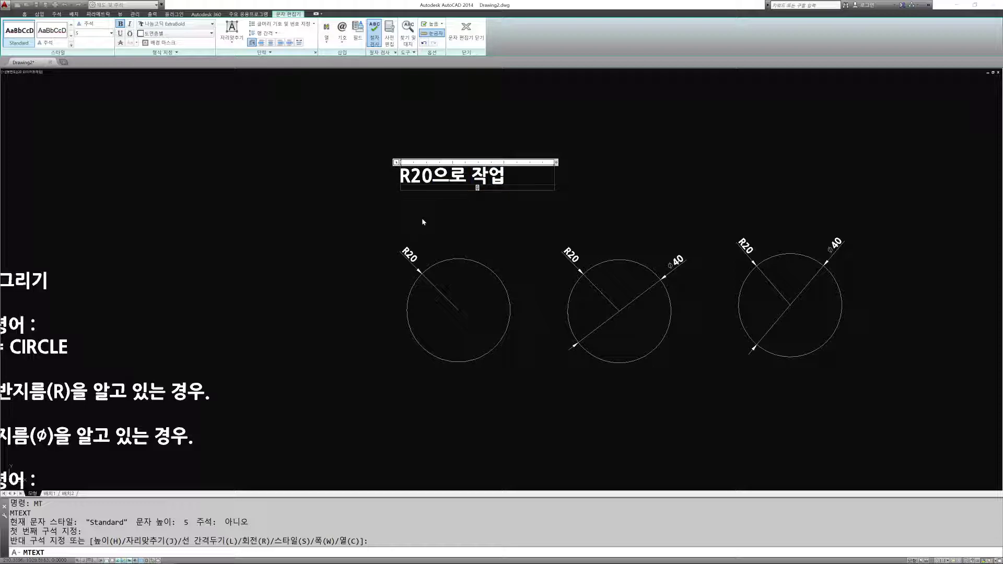
{"action": "left_click", "coordinate": [418, 219]}
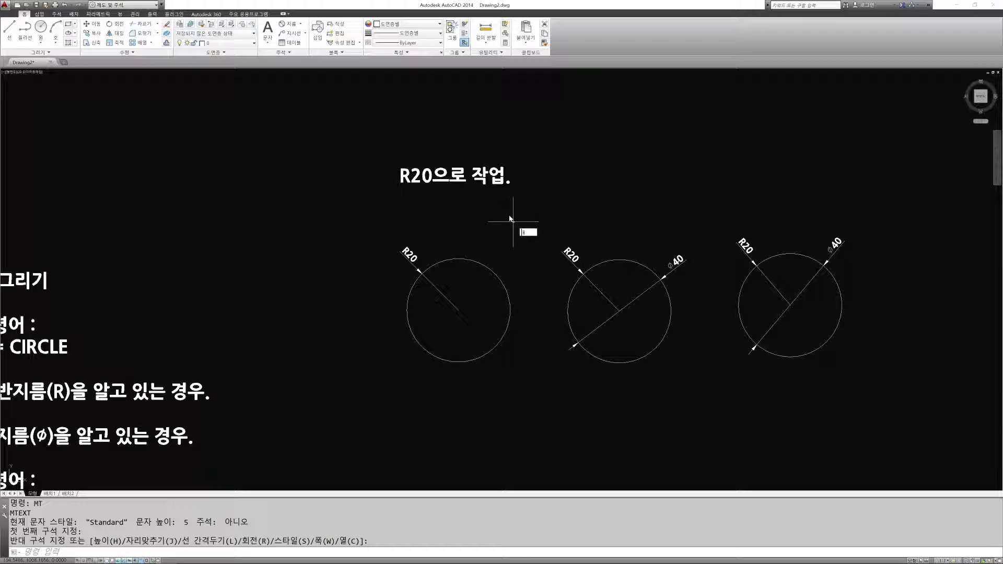
Copy the "R20으로 작업." note straight down, directly beneath the original, with ortho mode on
{"action": "key", "text": "Escape"}
{"action": "key", "text": "Escape"}
{"action": "type", "text": "co"}
{"action": "key", "text": "space"}
{"action": "left_click", "coordinate": [508, 213]}
{"action": "left_click", "coordinate": [418, 164]}
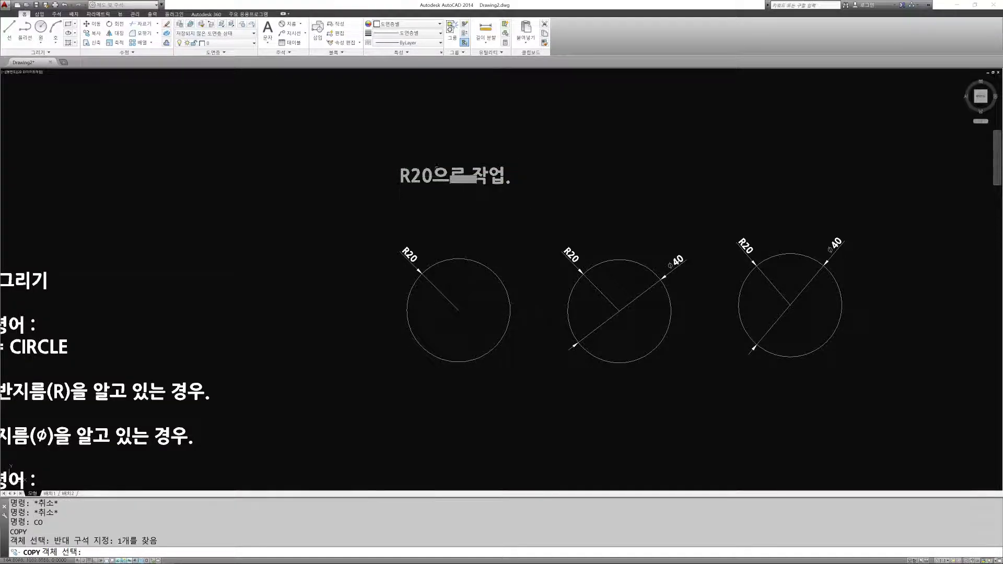
{"action": "key", "text": "space"}
{"action": "left_click", "coordinate": [613, 165]}
{"action": "key", "text": "F8"}
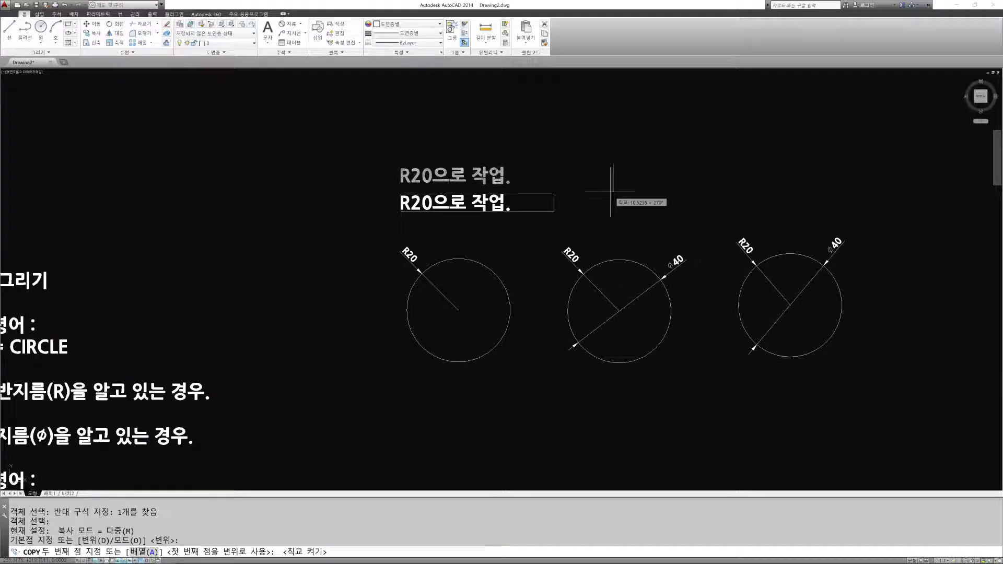
{"action": "left_click", "coordinate": [606, 193]}
{"action": "key", "text": "Escape"}
Change the copied note's text to "⌀40( % % C )", using the %%c code for the diameter symbol
{"action": "type", "text": "ed"}
{"action": "key", "text": "space"}
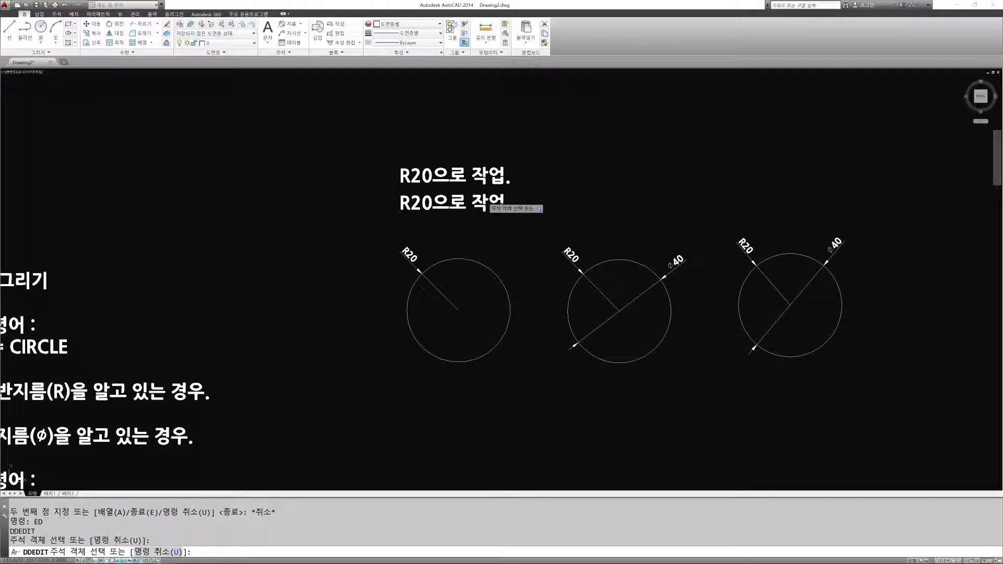
{"action": "left_click", "coordinate": [485, 204]}
{"action": "left_click_drag", "start_coordinate": [511, 205], "coordinate": [387, 242]}
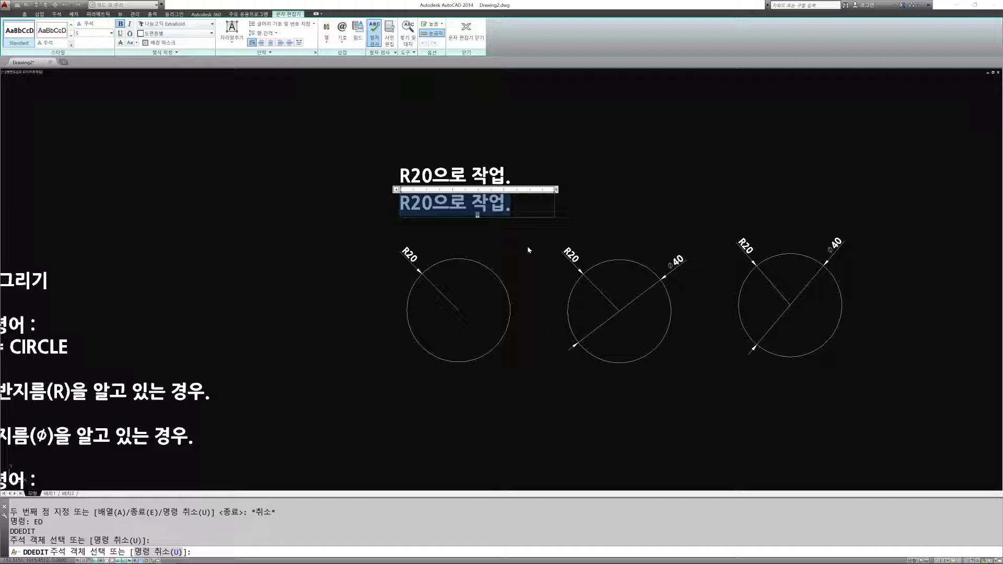
{"action": "type", "text": "%%"}
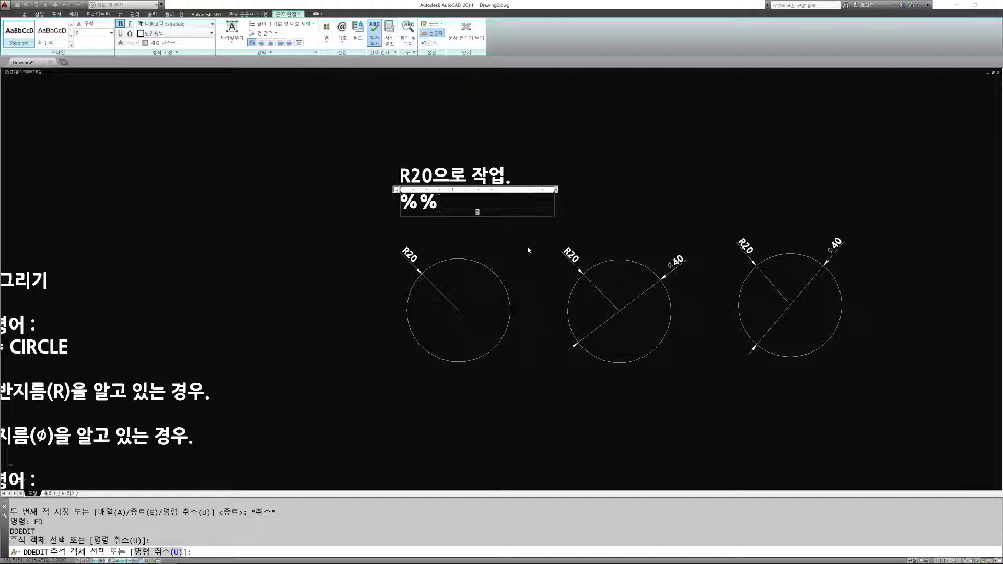
{"action": "type", "text": "c"}
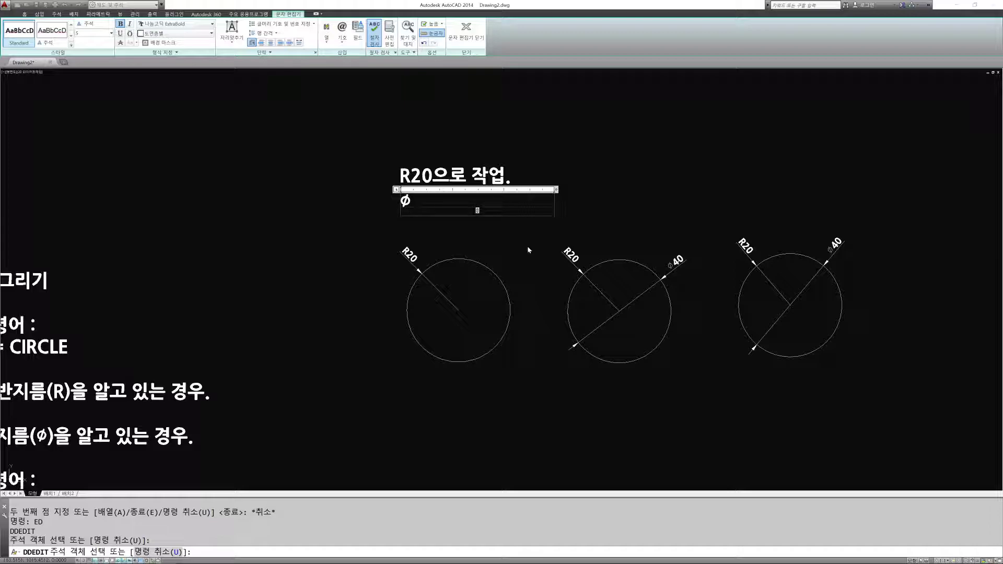
{"action": "type", "text": "40("}
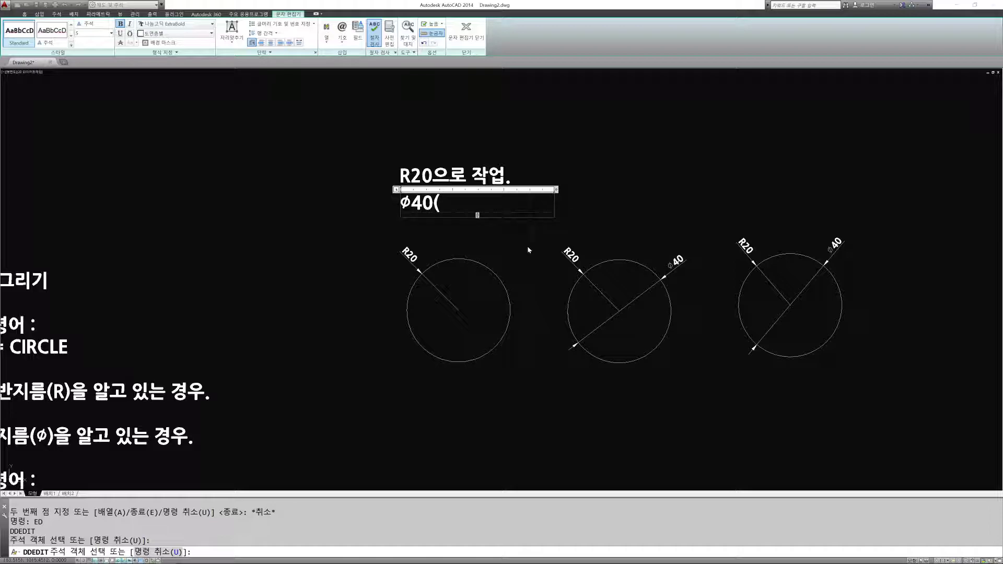
{"action": "type", "text": " % % C )"}
{"action": "left_click", "coordinate": [528, 250]}
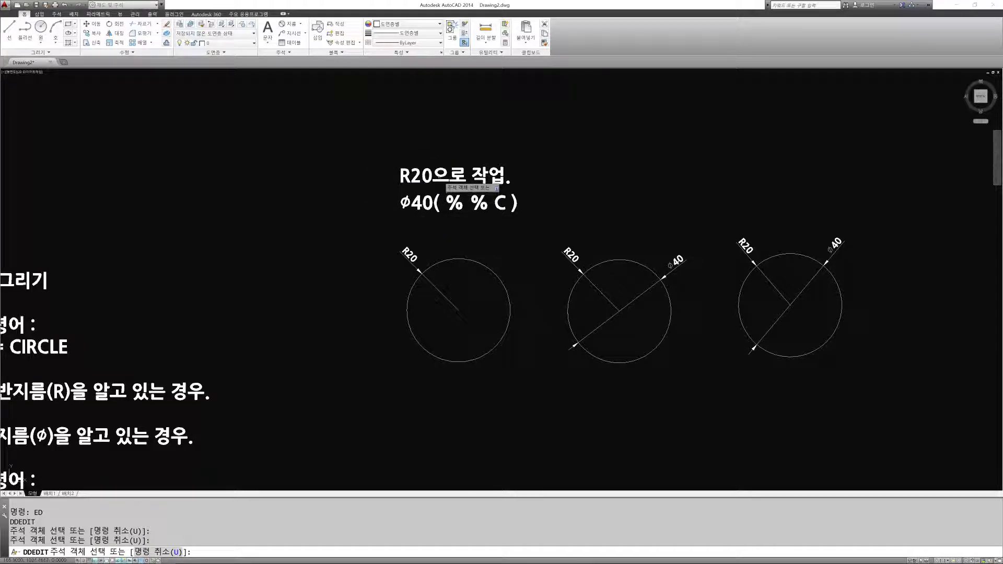
Replace the "R" prefix in the upper note with "반지름"
{"action": "left_click", "coordinate": [439, 180]}
{"action": "left_click_drag", "start_coordinate": [398, 176], "coordinate": [410, 176]}
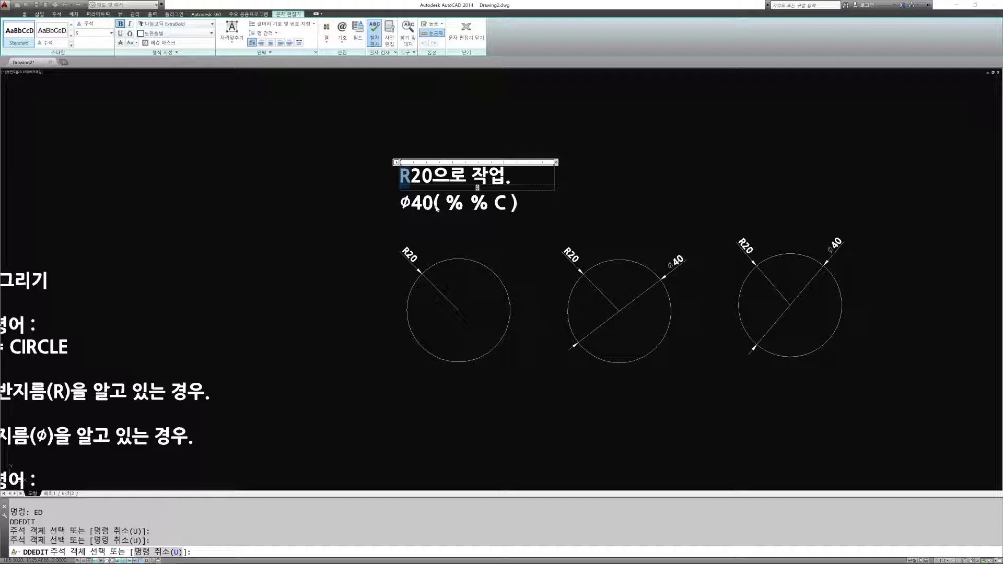
{"action": "type", "text": "반지름"}
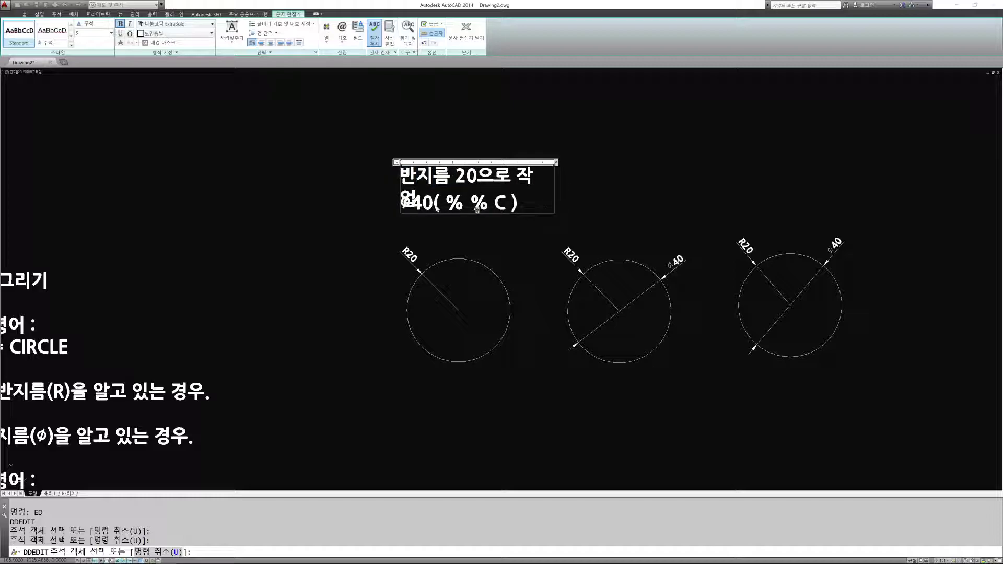
Restore the upper note's prefix to "R" and finish editing the text
{"action": "key", "text": "BackSpace"}
{"action": "key", "text": "BackSpace"}
{"action": "key", "text": "BackSpace"}
{"action": "key", "text": "BackSpace"}
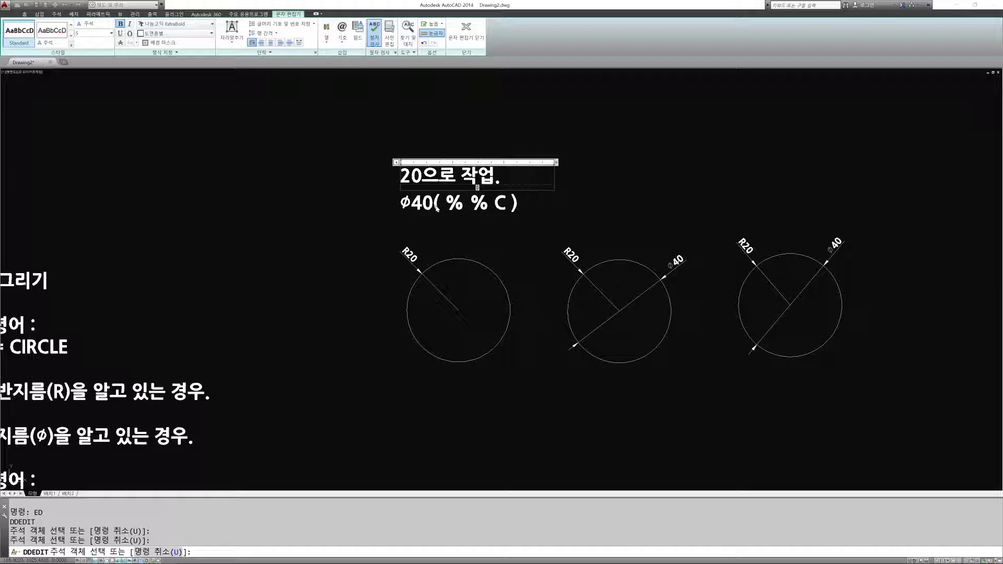
{"action": "type", "text": "R"}
{"action": "left_click", "coordinate": [357, 274]}
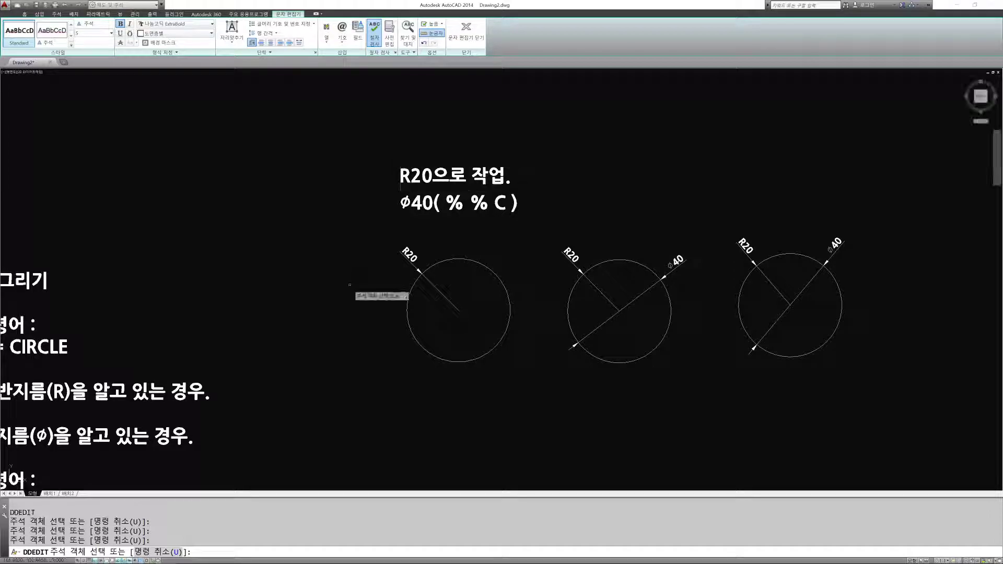
{"action": "key", "text": "Escape"}
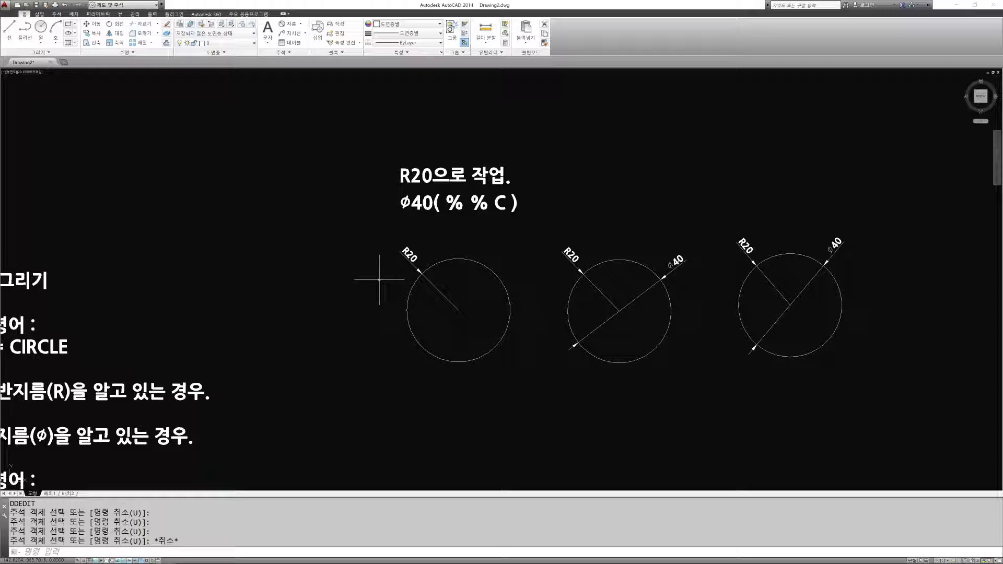
{"action": "scroll", "coordinate": [379, 286], "scroll_direction": "down", "scroll_amount": 2}
{"action": "mouse_move", "coordinate": [385, 293]}
{"action": "middle_mouse_down"}
{"action": "mouse_move", "coordinate": [481, 238]}
{"action": "mouse_move", "coordinate": [499, 246]}
{"action": "middle_mouse_up"}
{"action": "scroll", "coordinate": [481, 238], "scroll_direction": "up", "scroll_amount": 2}
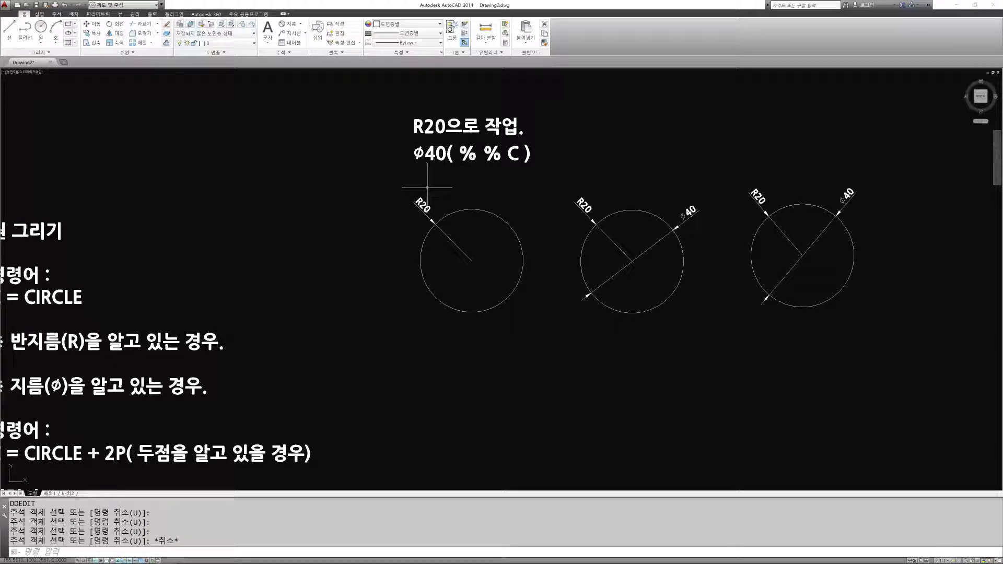
{"action": "scroll", "coordinate": [521, 185], "scroll_direction": "down", "scroll_amount": 2}
{"action": "scroll", "coordinate": [499, 191], "scroll_direction": "up", "scroll_amount": 1}
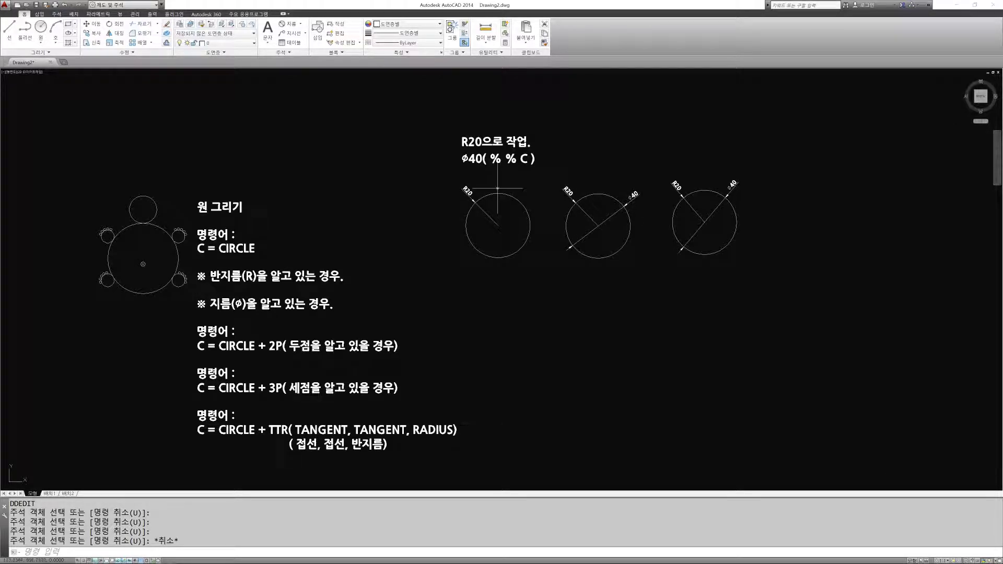
{"action": "middle_click_drag", "start_coordinate": [526, 252], "coordinate": [493, 226]}
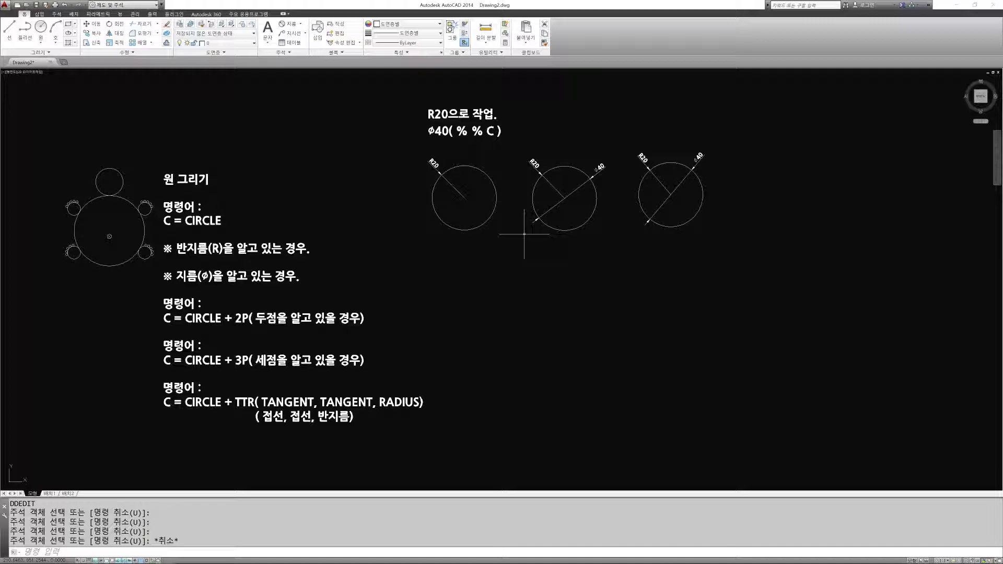
Draw a circle of arbitrary radius in the empty area below the second and third circles
{"action": "scroll", "coordinate": [562, 158], "scroll_direction": "up", "scroll_amount": 2}
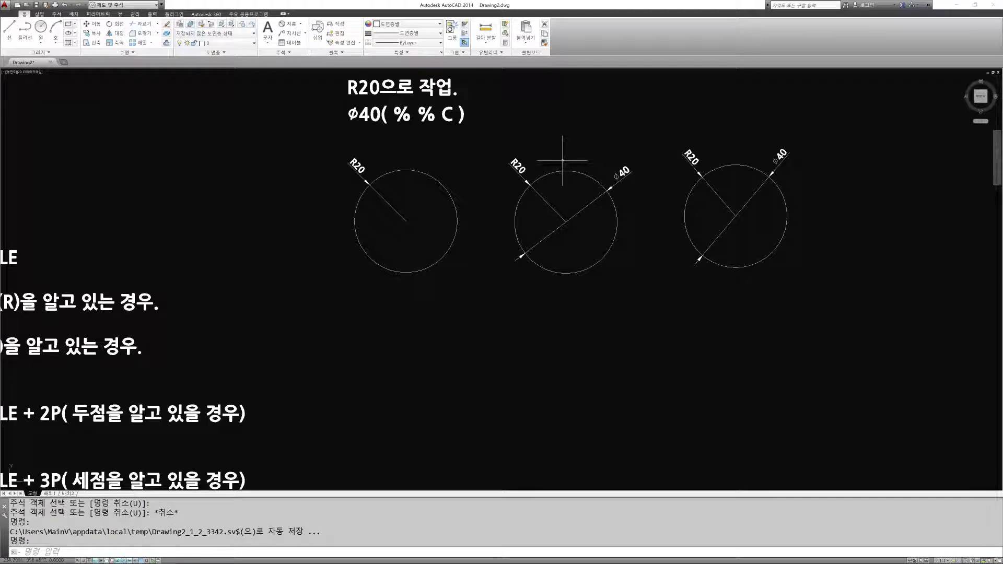
{"action": "middle_click_drag", "start_coordinate": [633, 309], "coordinate": [601, 197]}
{"action": "type", "text": "c"}
{"action": "key", "text": "Return"}
{"action": "left_click", "coordinate": [584, 255]}
{"action": "left_click", "coordinate": [646, 308]}
Draw a horizontal line from the new circle's left quadrant to its centre
{"action": "type", "text": "l"}
{"action": "key", "text": "Return"}
{"action": "left_click", "coordinate": [523, 256]}
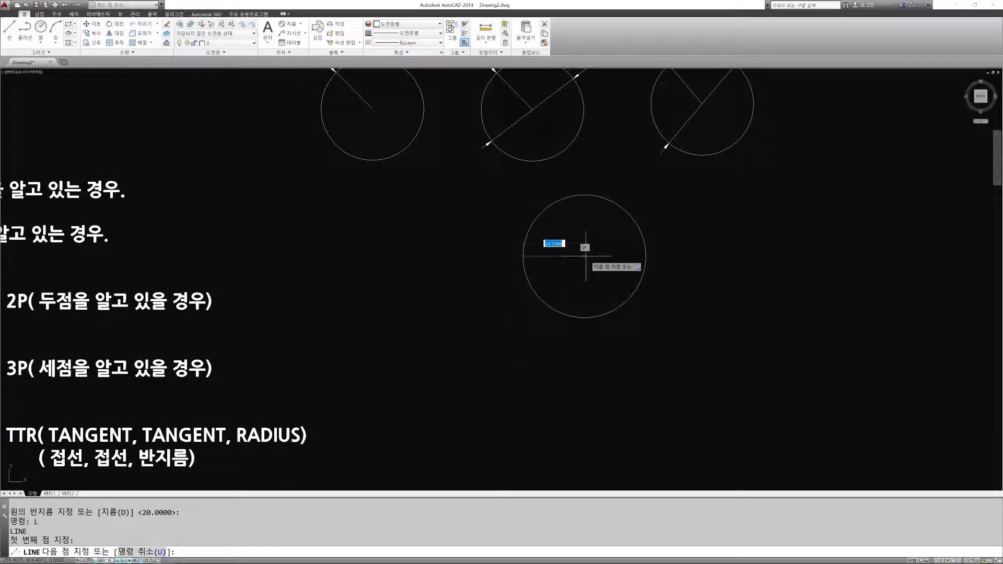
{"action": "left_click", "coordinate": [584, 256]}
{"action": "key", "text": "Escape"}
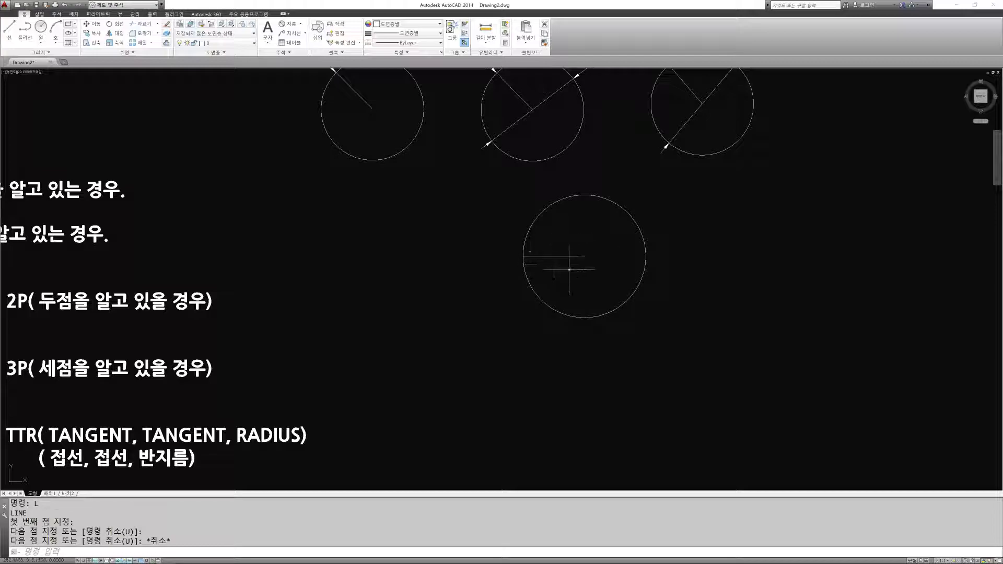
{"action": "key", "text": "Escape"}
Draw a second horizontal line from the new circle's centre to its right quadrant
{"action": "key", "text": "Return"}
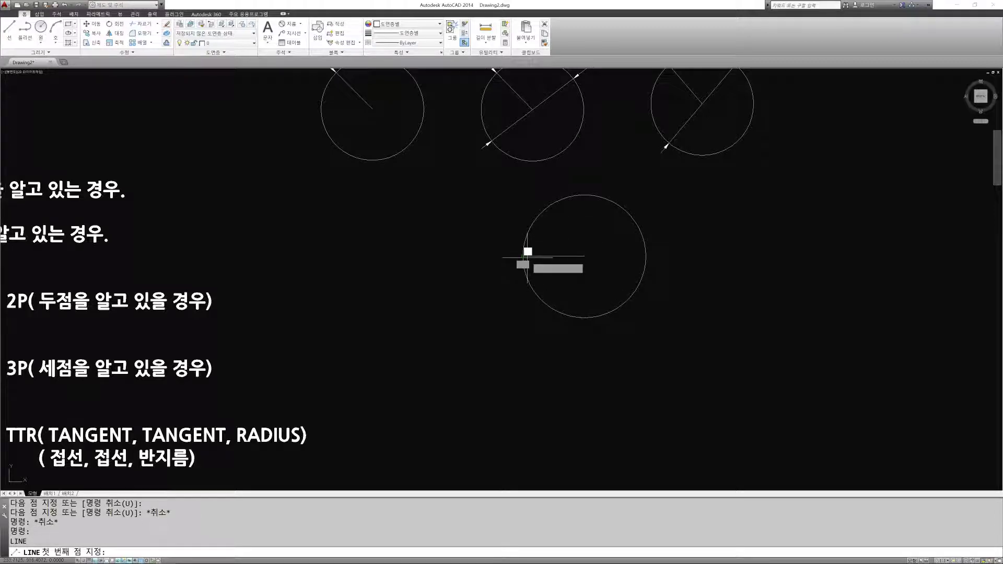
{"action": "left_click", "coordinate": [585, 256]}
{"action": "left_click", "coordinate": [646, 256]}
{"action": "key", "text": "Escape"}
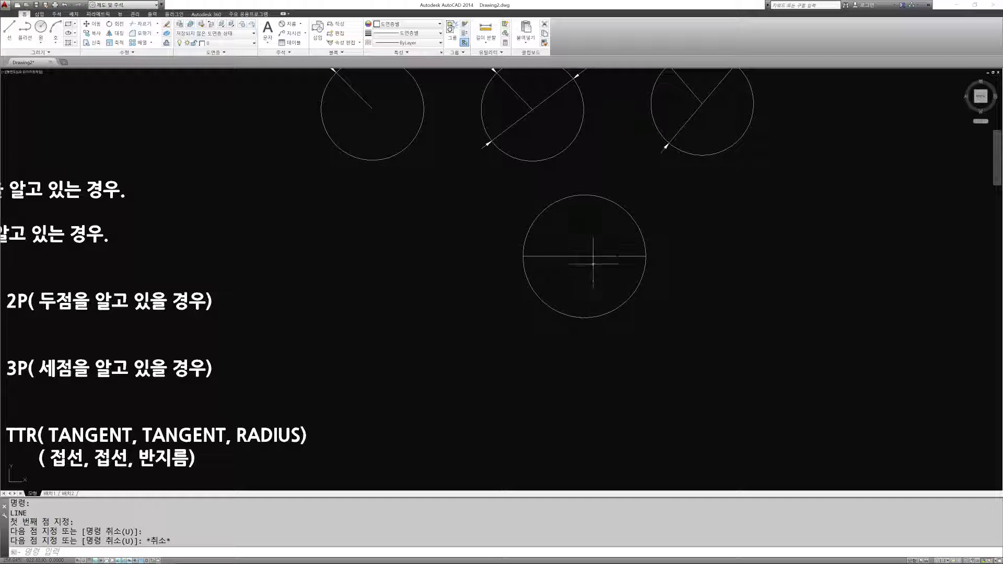
Erase the line from the circle's centre to its right quadrant and undo that erasure
{"action": "type", "text": "e"}
{"action": "key", "text": "space"}
{"action": "left_click", "coordinate": [622, 271]}
{"action": "left_click", "coordinate": [623, 240]}
{"action": "key", "text": "space"}
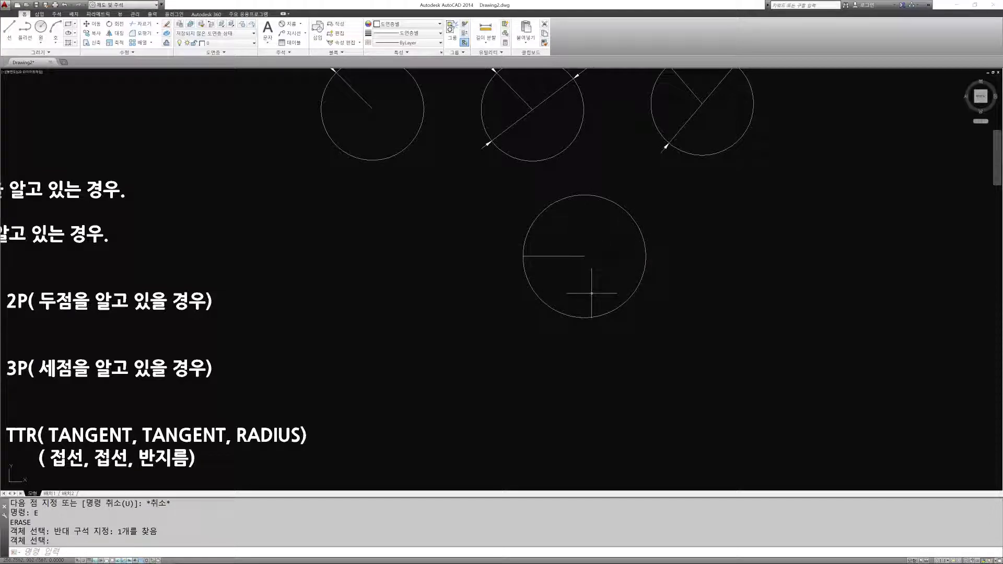
{"action": "type", "text": "u"}
{"action": "key", "text": "space"}
{"action": "key", "text": "Escape"}
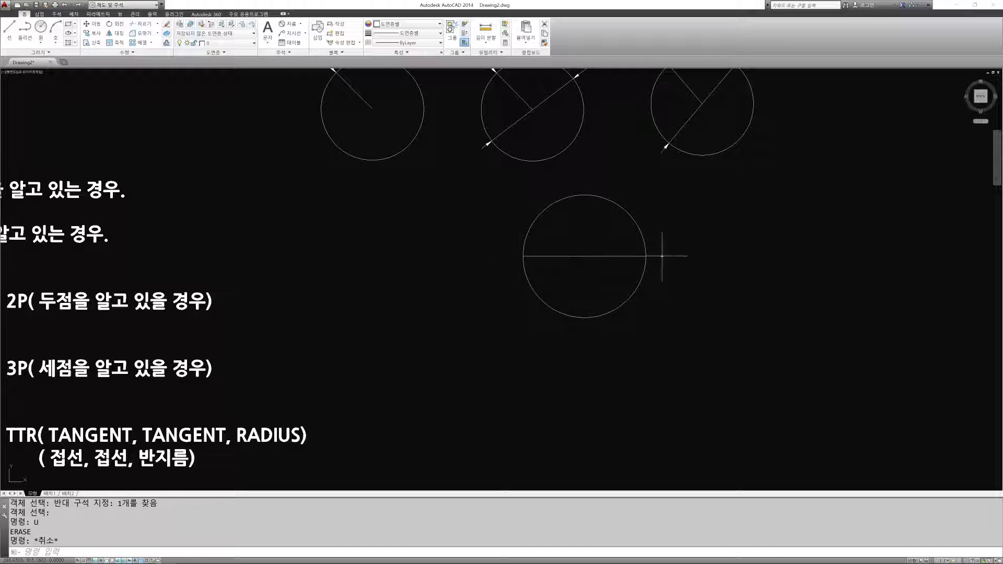
Erase the undimensioned circle together with both of its horizontal radius lines
{"action": "type", "text": "e"}
{"action": "key", "text": "space"}
{"action": "left_click", "coordinate": [726, 278]}
{"action": "left_click", "coordinate": [503, 240]}
{"action": "key", "text": "space"}
{"action": "key", "text": "Escape"}
{"action": "key", "text": "Escape"}
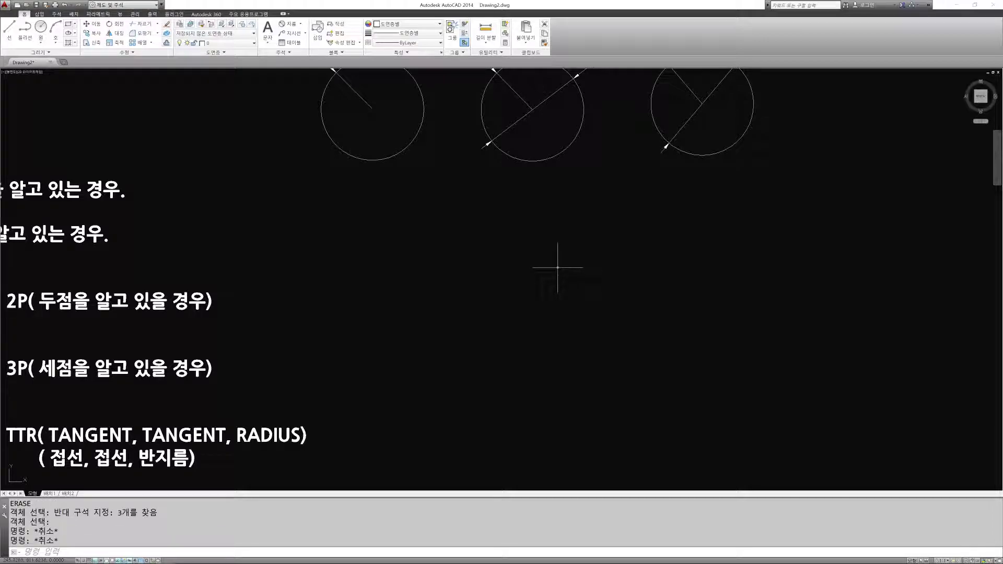
{"action": "scroll", "coordinate": [561, 266], "scroll_direction": "down", "scroll_amount": 2}
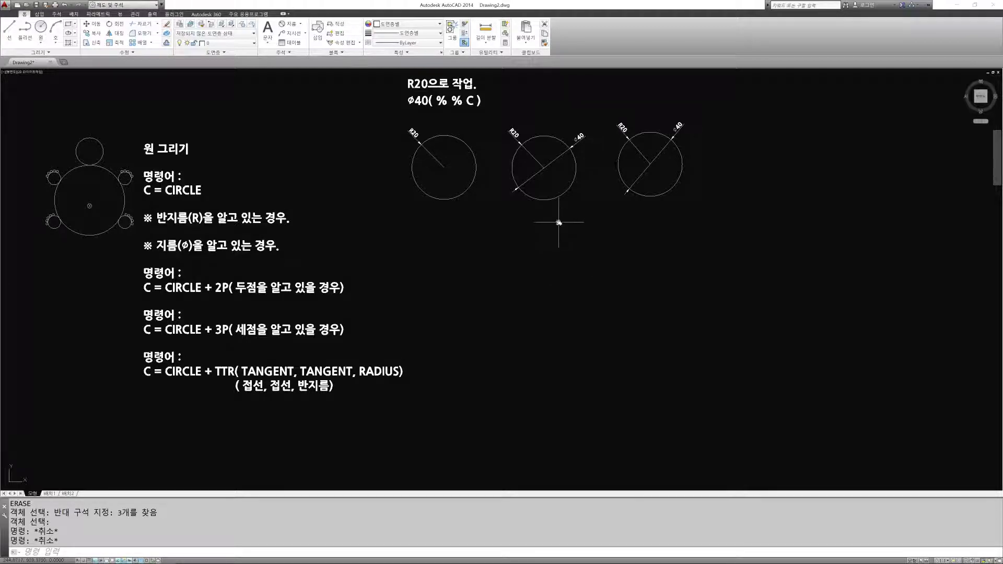
{"action": "middle_click_drag", "start_coordinate": [559, 222], "coordinate": [554, 252]}
{"action": "key", "text": "Escape"}
{"action": "key", "text": "Escape"}
{"action": "type", "text": "E"}
{"action": "key", "text": "Return"}
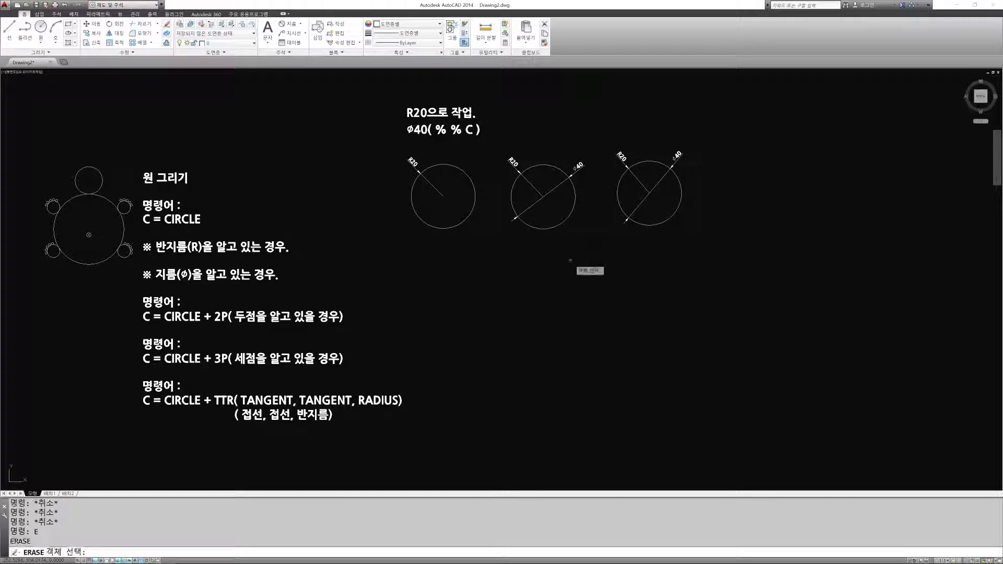
{"action": "left_click", "coordinate": [739, 256]}
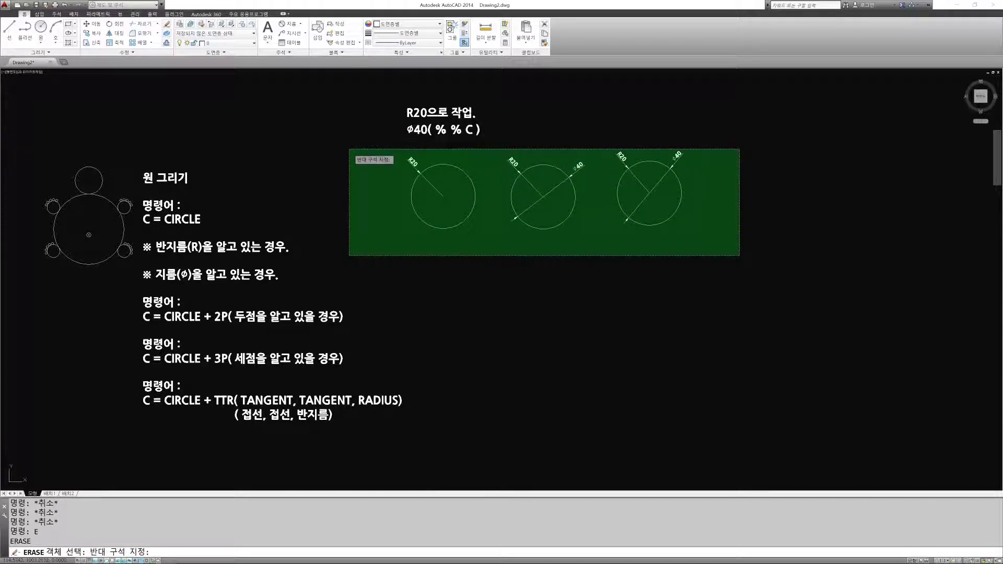
{"action": "left_click", "coordinate": [477, 235]}
{"action": "key", "text": "Escape"}
{"action": "key", "text": "Escape"}
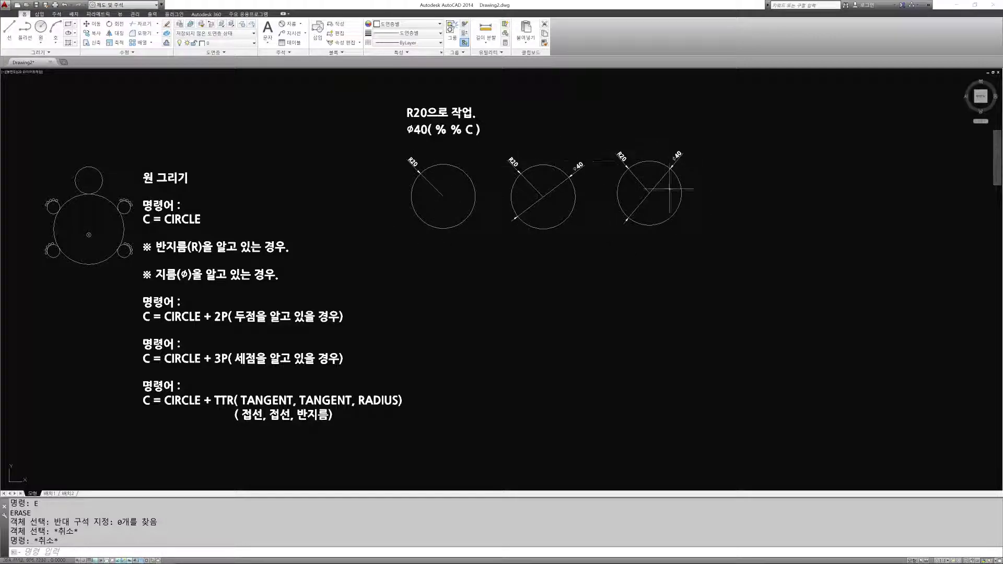
{"action": "middle_click_drag", "start_coordinate": [590, 265], "coordinate": [586, 240]}
{"action": "key", "text": "Escape"}
{"action": "key", "text": "Escape"}
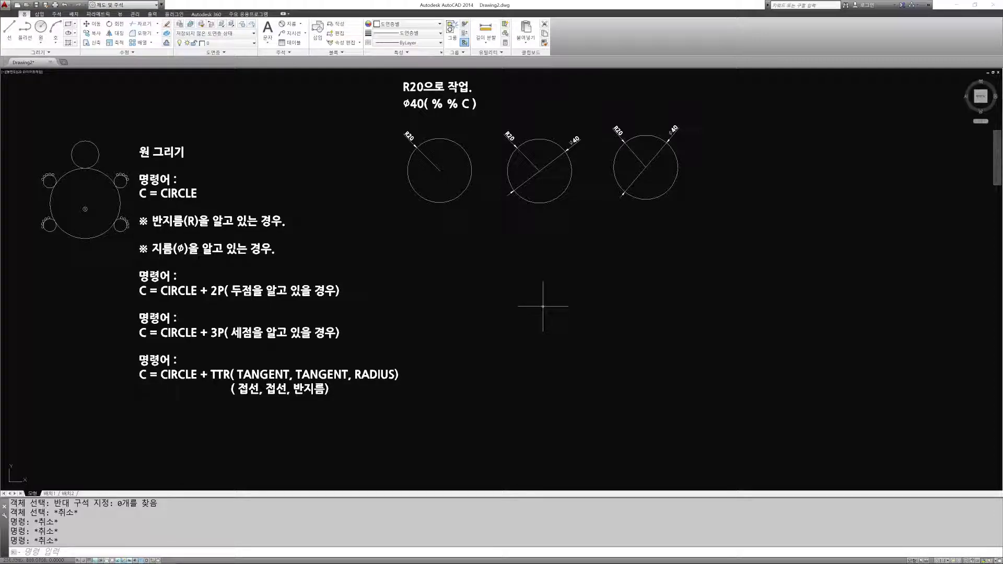
{"action": "type", "text": "c"}
{"action": "key", "text": "Return"}
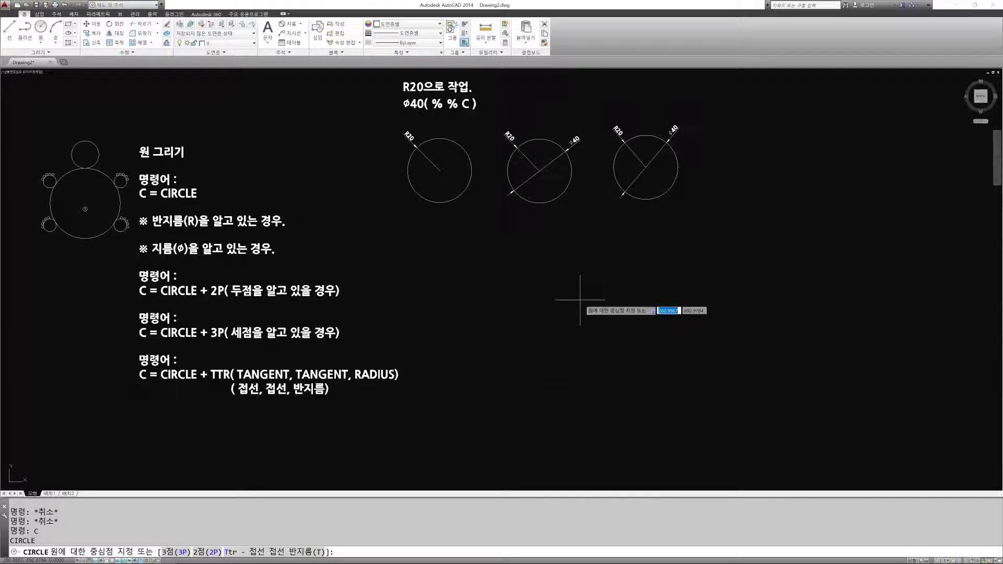
{"action": "key", "text": "Escape"}
{"action": "key", "text": "Escape"}
{"action": "key", "text": "Escape"}
{"action": "key", "text": "Escape"}
{"action": "key", "text": "Escape"}
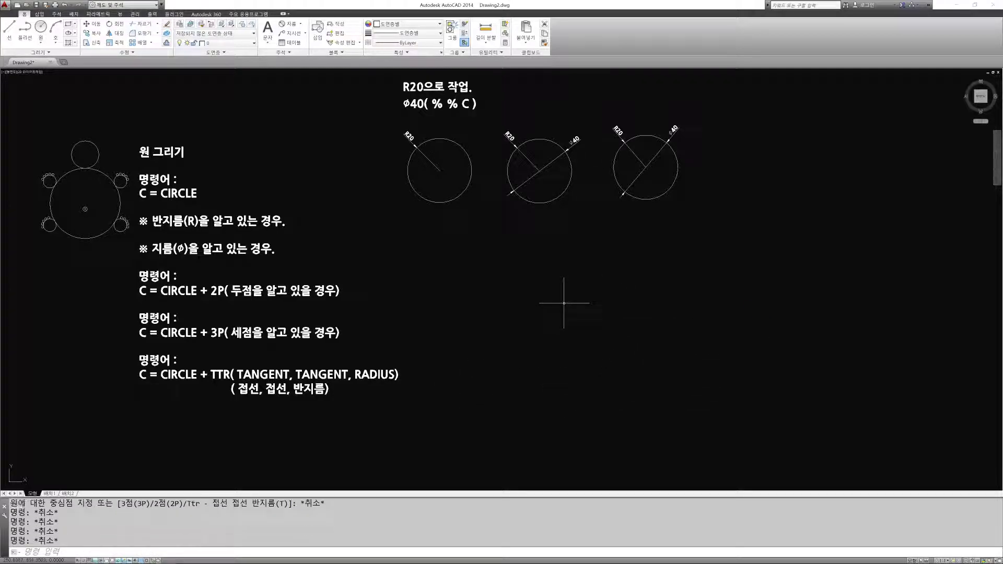
Draw a 50 by 50 square from line segments in the empty area below the dimensioned circles
{"action": "type", "text": "L"}
{"action": "key", "text": "Return"}
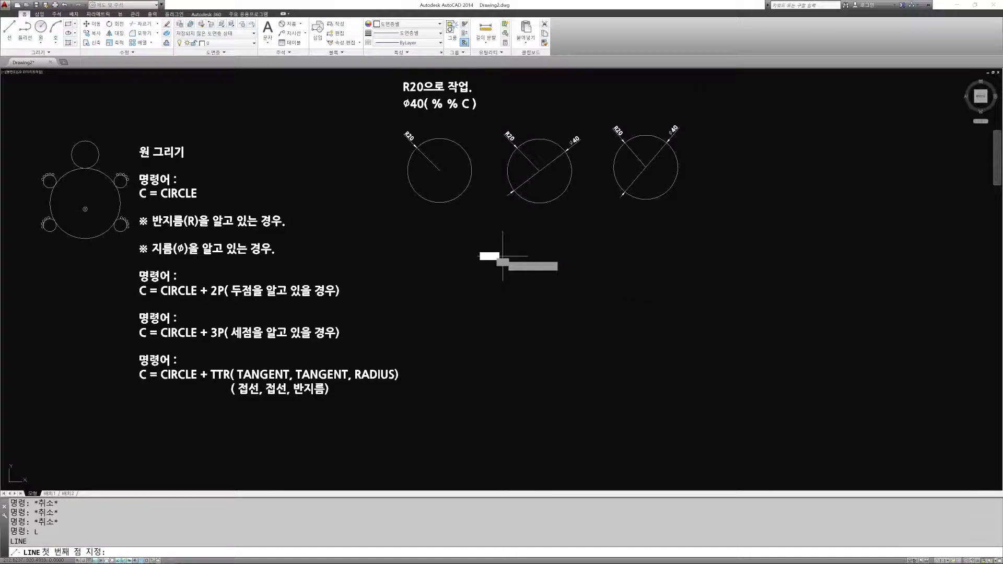
{"action": "left_click", "coordinate": [503, 256]}
{"action": "type", "text": "50"}
{"action": "key", "text": "Return"}
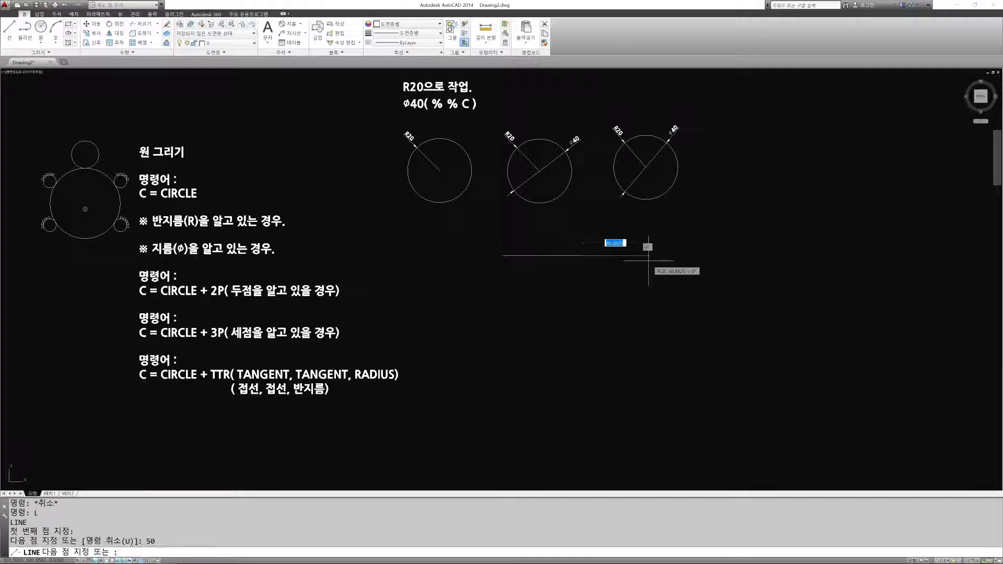
{"action": "type", "text": "50"}
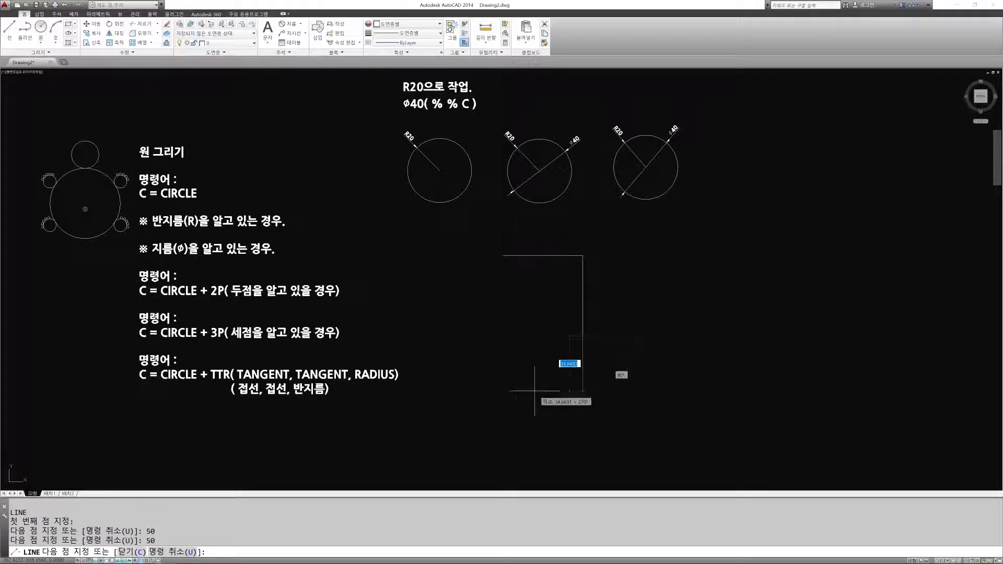
{"action": "key", "text": "Return"}
{"action": "type", "text": "50"}
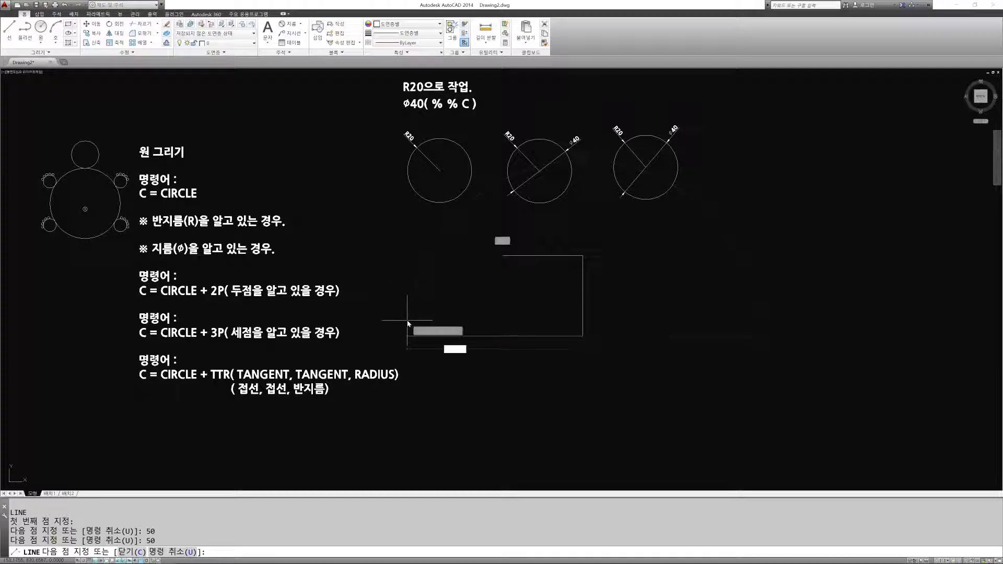
{"action": "key", "text": "Return"}
{"action": "left_click", "coordinate": [502, 255]}
{"action": "key", "text": "Escape"}
Copy the whole square horizontally to an empty spot to the right of the original
{"action": "scroll", "coordinate": [548, 308], "scroll_direction": "up", "scroll_amount": 3}
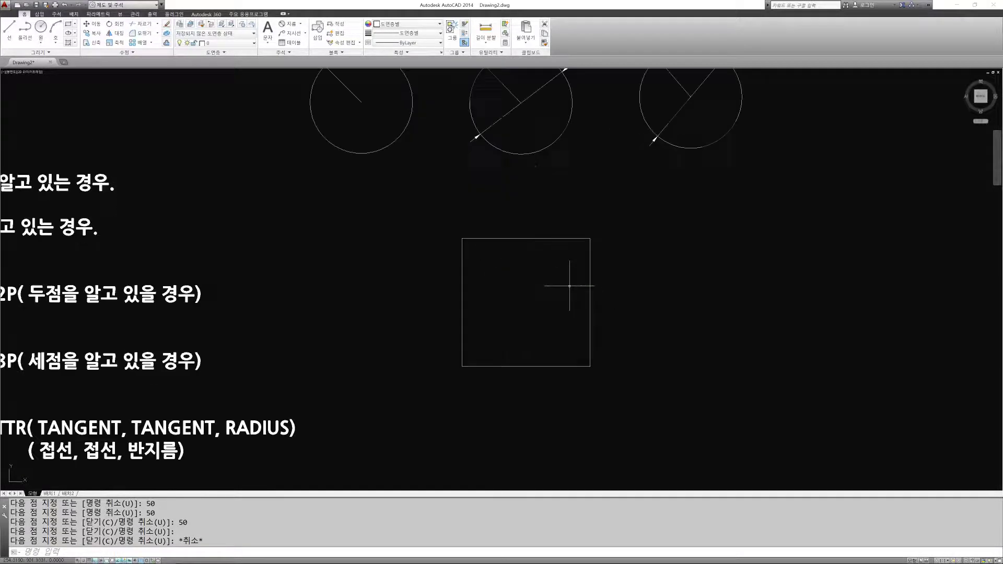
{"action": "key", "text": "Escape"}
{"action": "key", "text": "Escape"}
{"action": "type", "text": "co"}
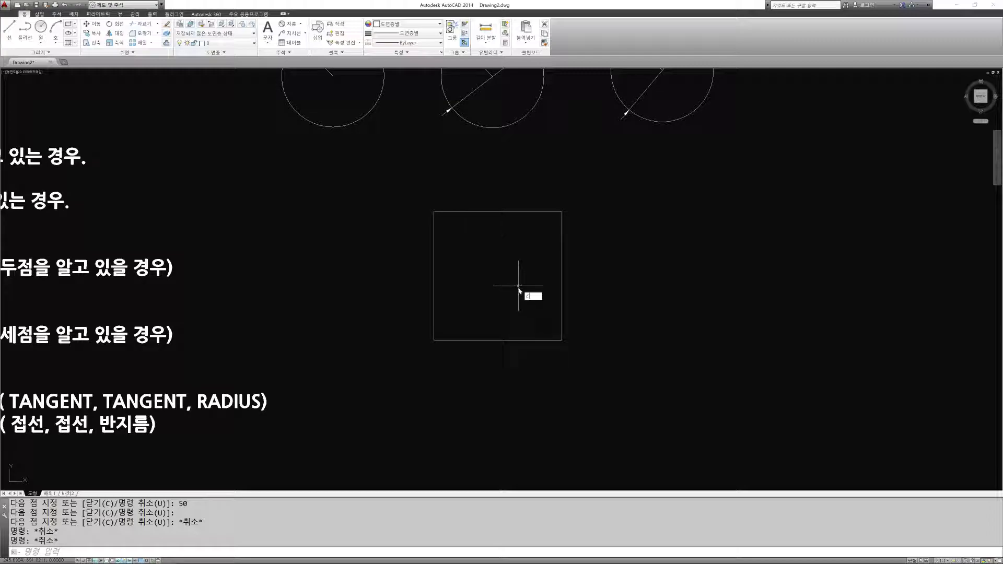
{"action": "key", "text": "Return"}
{"action": "left_click", "coordinate": [392, 194]}
{"action": "left_click", "coordinate": [625, 408]}
{"action": "key", "text": "Return"}
{"action": "left_click", "coordinate": [514, 395]}
{"action": "left_click", "coordinate": [772, 395]}
{"action": "key", "text": "Escape"}
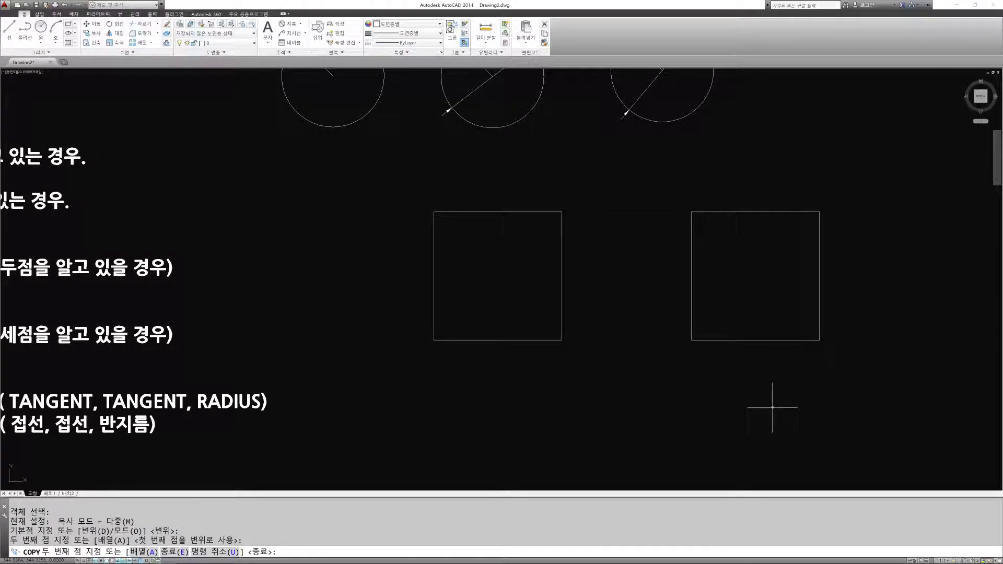
Draw a two-point (2P) circle on the original square from its lower-left corner to its upper-left corner
{"action": "scroll", "coordinate": [453, 237], "scroll_direction": "up", "scroll_amount": 4}
{"action": "scroll", "coordinate": [470, 230], "scroll_direction": "down", "scroll_amount": 4}
{"action": "scroll", "coordinate": [510, 246], "scroll_direction": "up", "scroll_amount": 2}
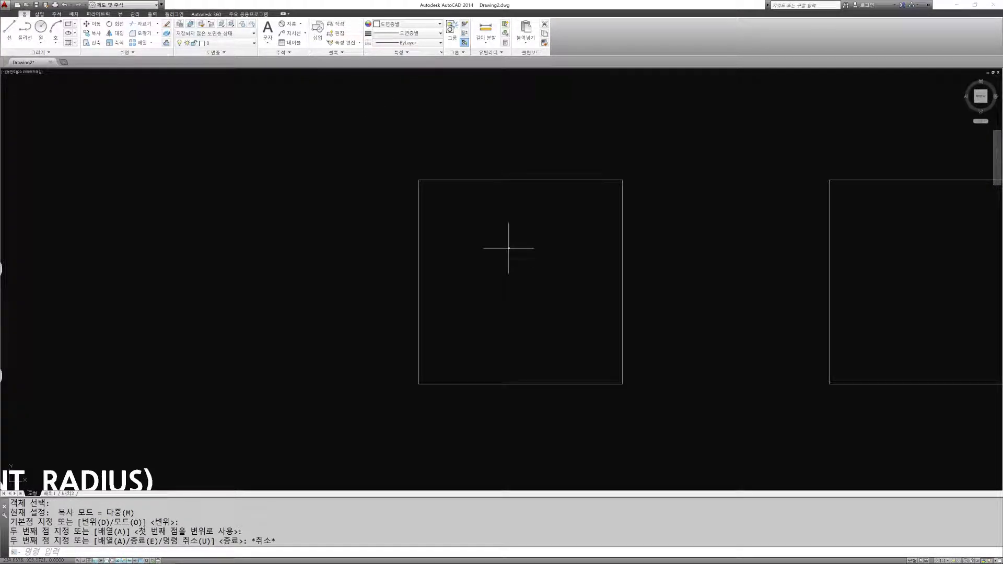
{"action": "key", "text": "Escape"}
{"action": "key", "text": "Escape"}
{"action": "type", "text": "c"}
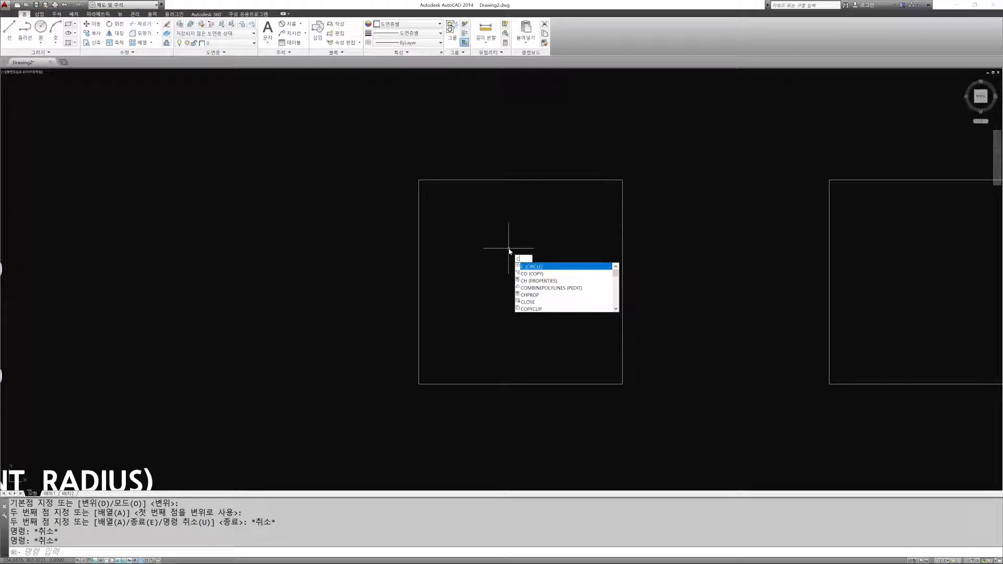
{"action": "key", "text": "Return"}
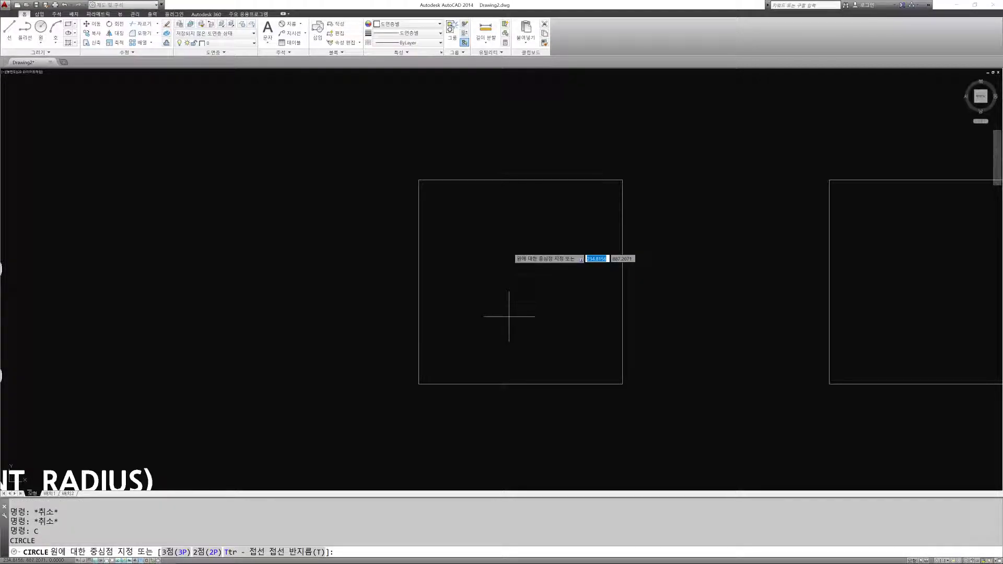
{"action": "type", "text": "2P"}
{"action": "key", "text": "Return"}
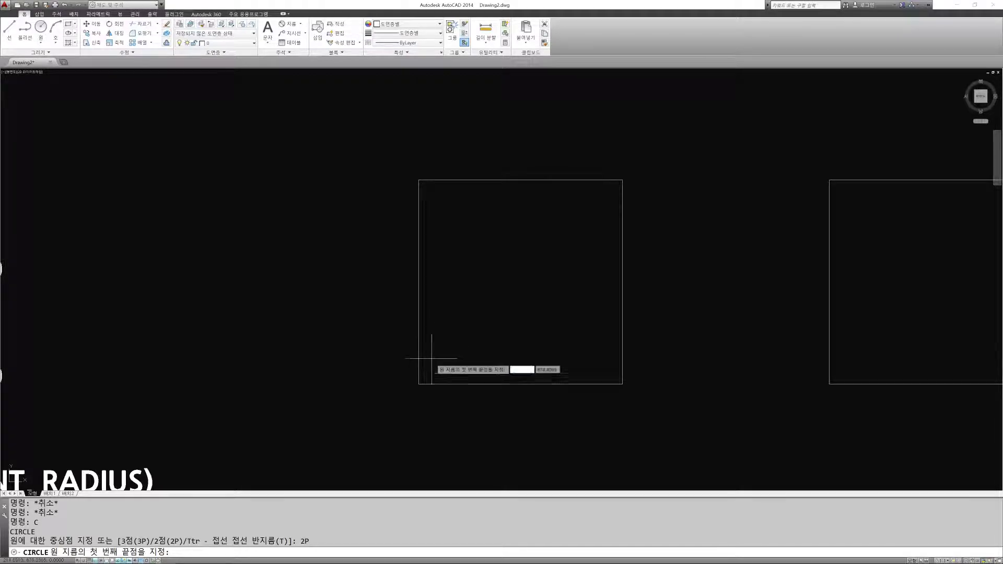
{"action": "left_click", "coordinate": [418, 384]}
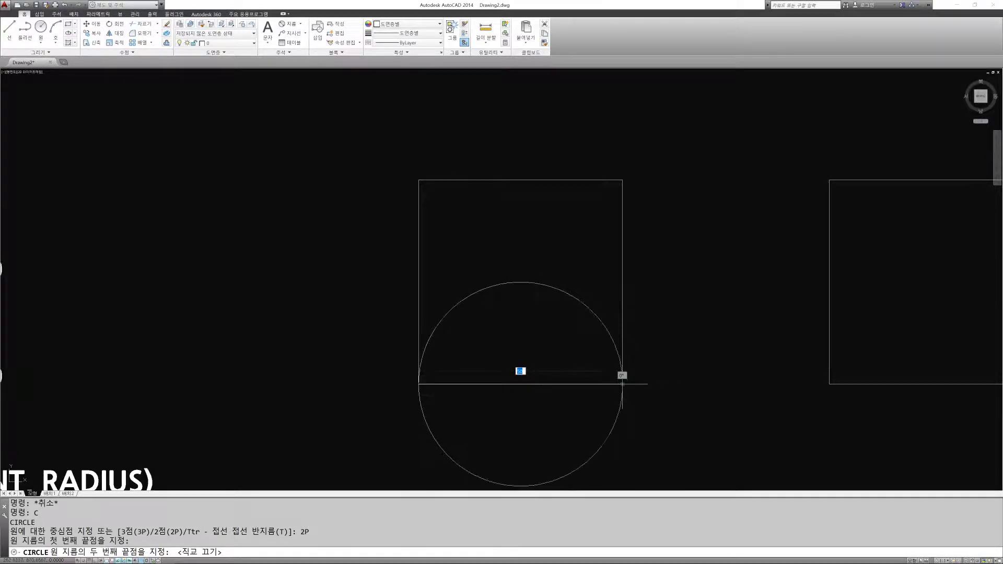
{"action": "left_click", "coordinate": [419, 180]}
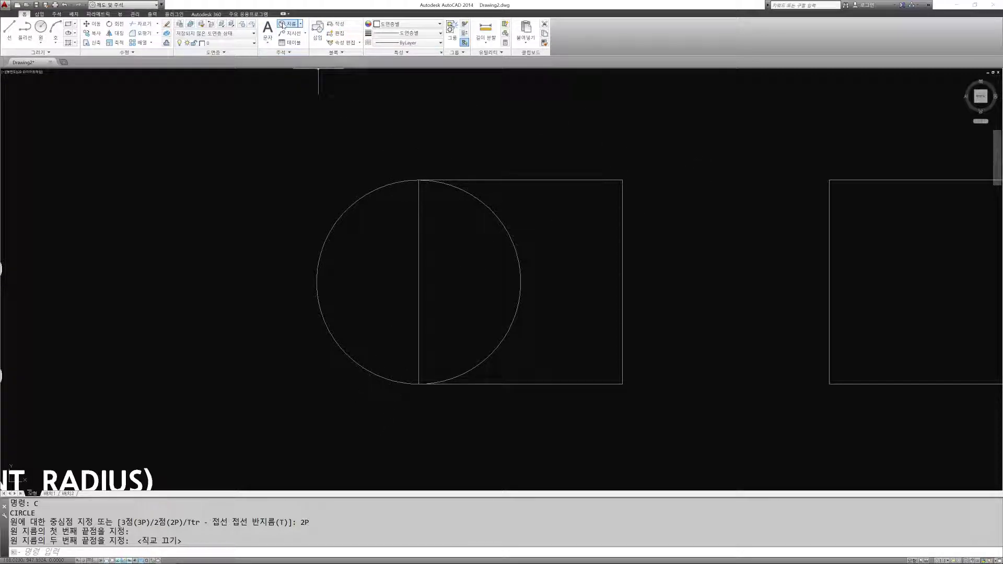
Add linear dimensions for the original square's width above it and its height along its right side
{"action": "left_click", "coordinate": [300, 24]}
{"action": "left_click", "coordinate": [289, 37]}
{"action": "left_click", "coordinate": [419, 180]}
{"action": "left_click", "coordinate": [622, 180]}
{"action": "left_click", "coordinate": [622, 135]}
{"action": "key", "text": "Return"}
{"action": "left_click", "coordinate": [622, 181]}
{"action": "left_click", "coordinate": [622, 384]}
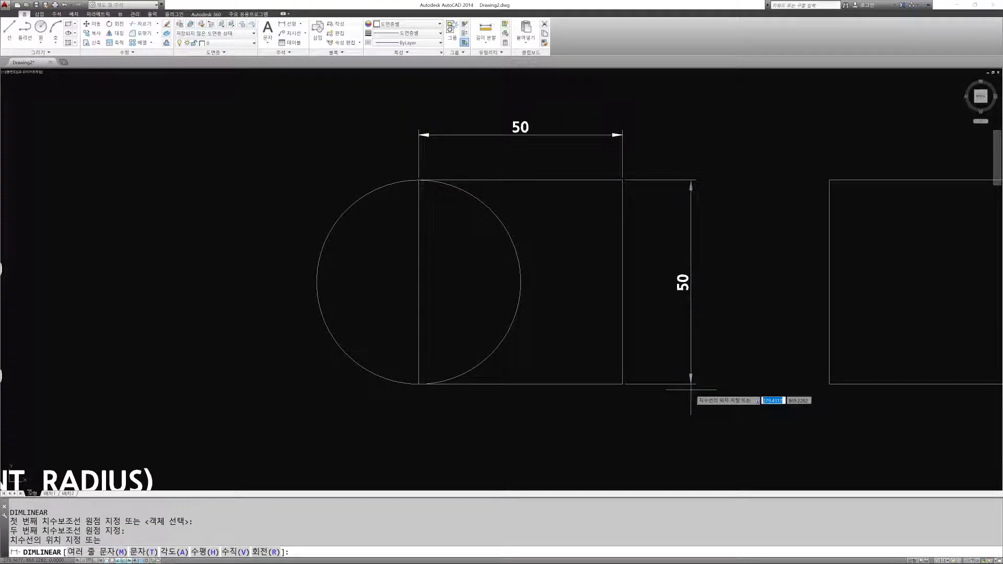
{"action": "left_click", "coordinate": [683, 389]}
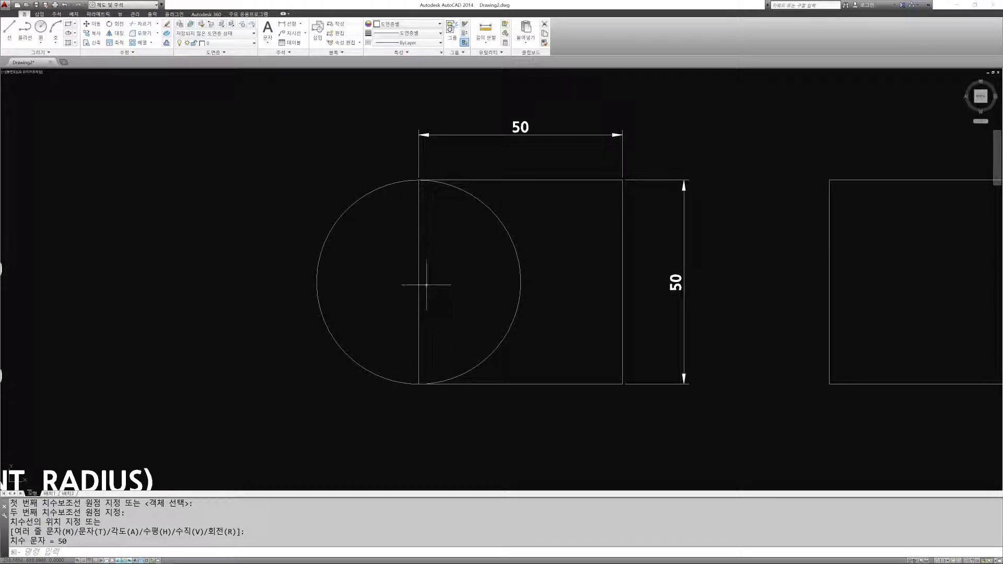
Add a diameter dimension and a radius dimension to the circle on the original square's left side
{"action": "left_click", "coordinate": [301, 24]}
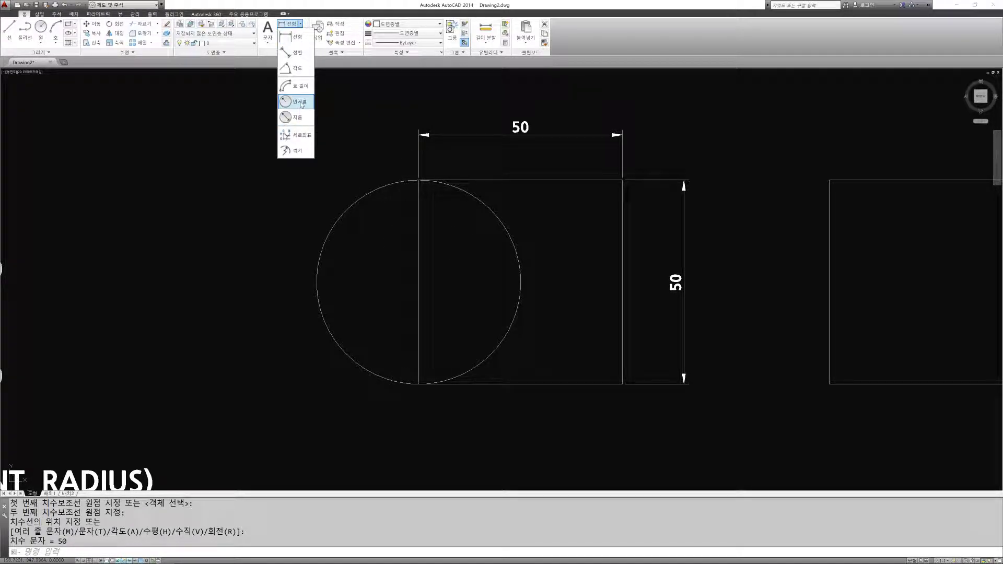
{"action": "left_click", "coordinate": [296, 117]}
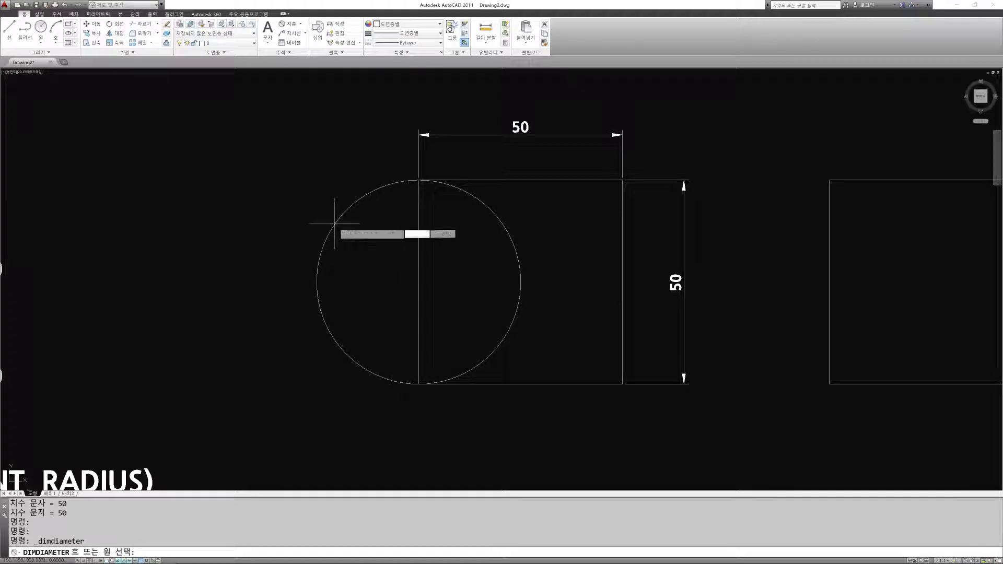
{"action": "left_click", "coordinate": [335, 223]}
{"action": "left_click", "coordinate": [292, 199]}
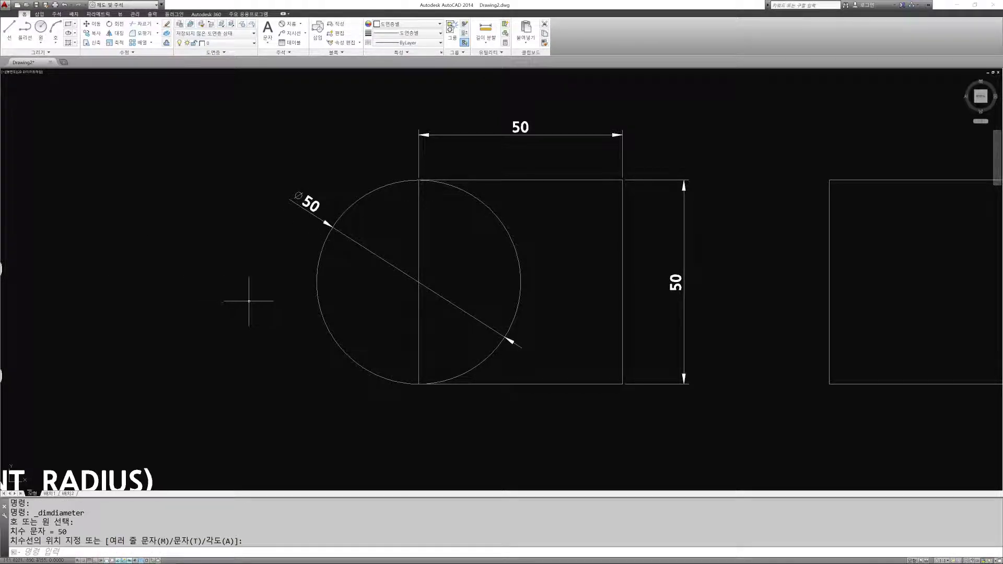
{"action": "left_click", "coordinate": [302, 23]}
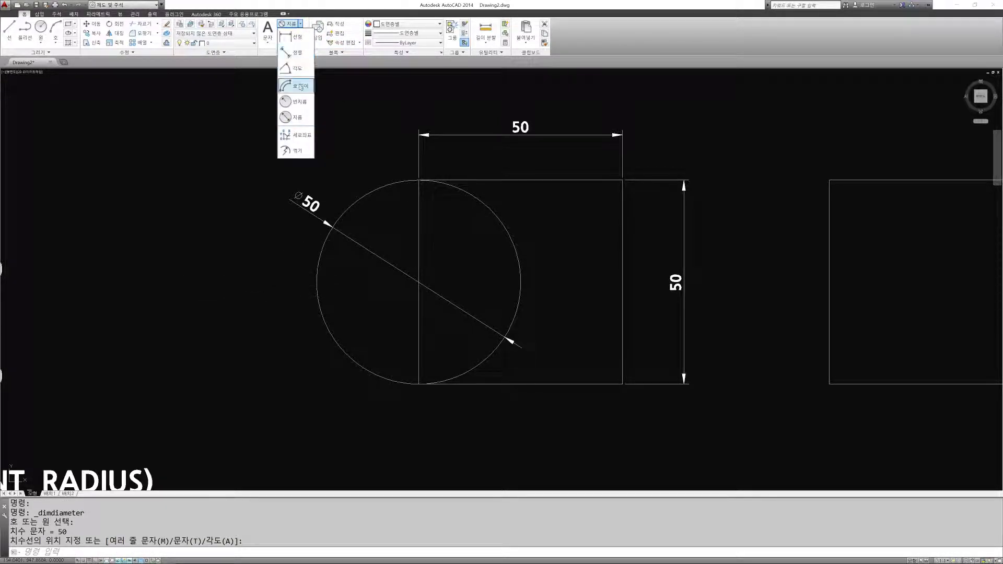
{"action": "left_click", "coordinate": [296, 107]}
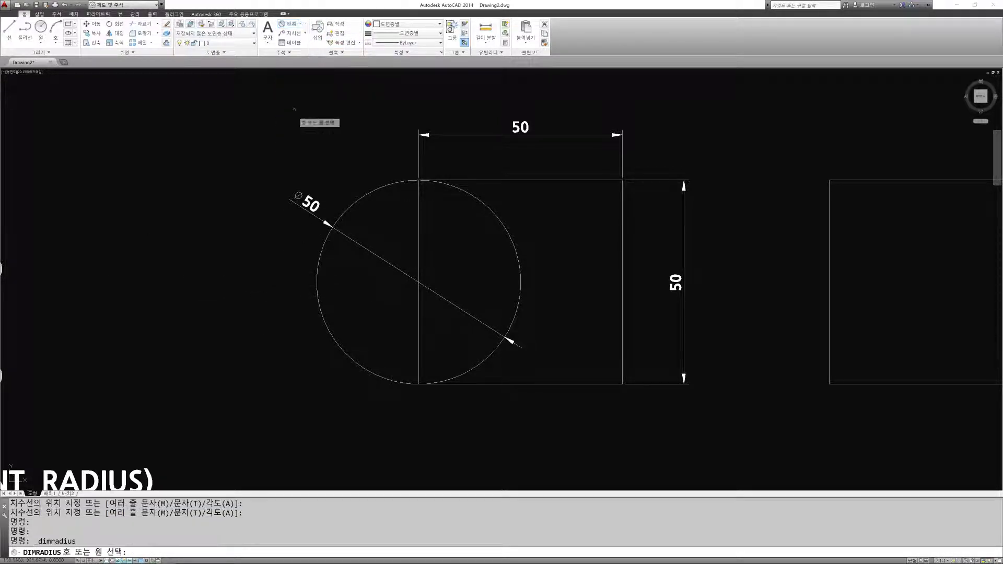
{"action": "left_click", "coordinate": [324, 319]}
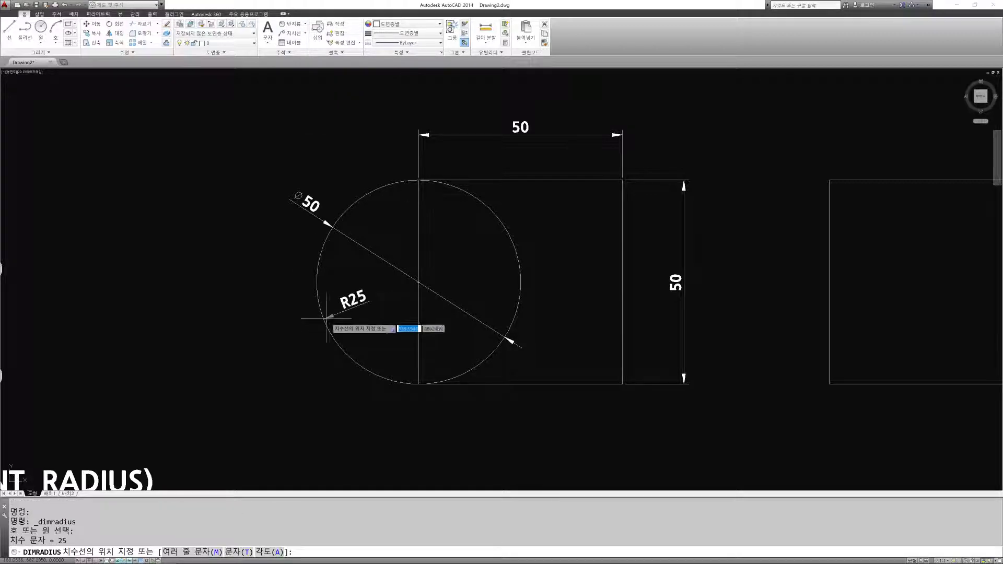
{"action": "left_click", "coordinate": [274, 345]}
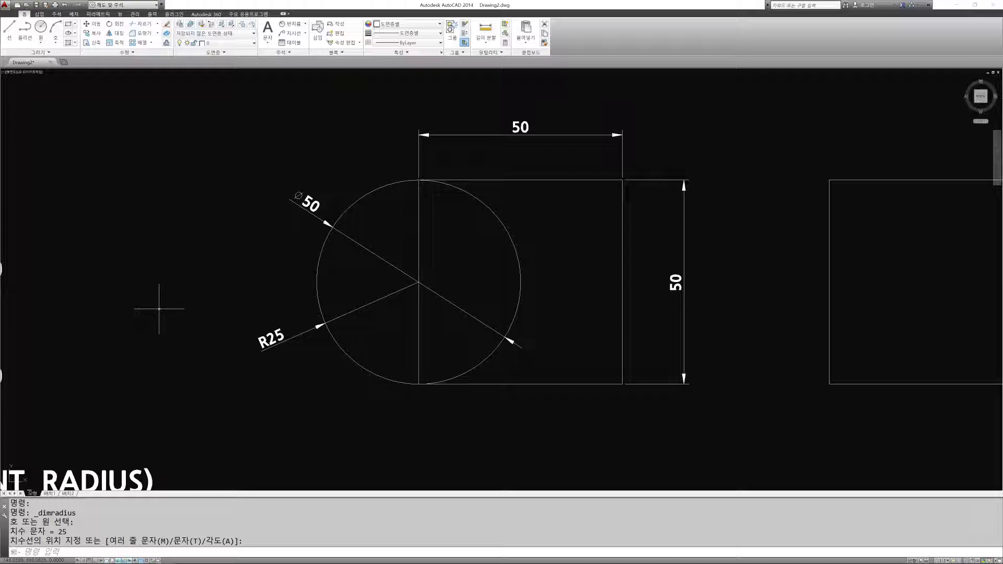
Draw a two-point (2P) circle inside the copied square from its top side's midpoint to its bottom side's midpoint
{"action": "scroll", "coordinate": [152, 284], "scroll_direction": "down", "scroll_amount": 2}
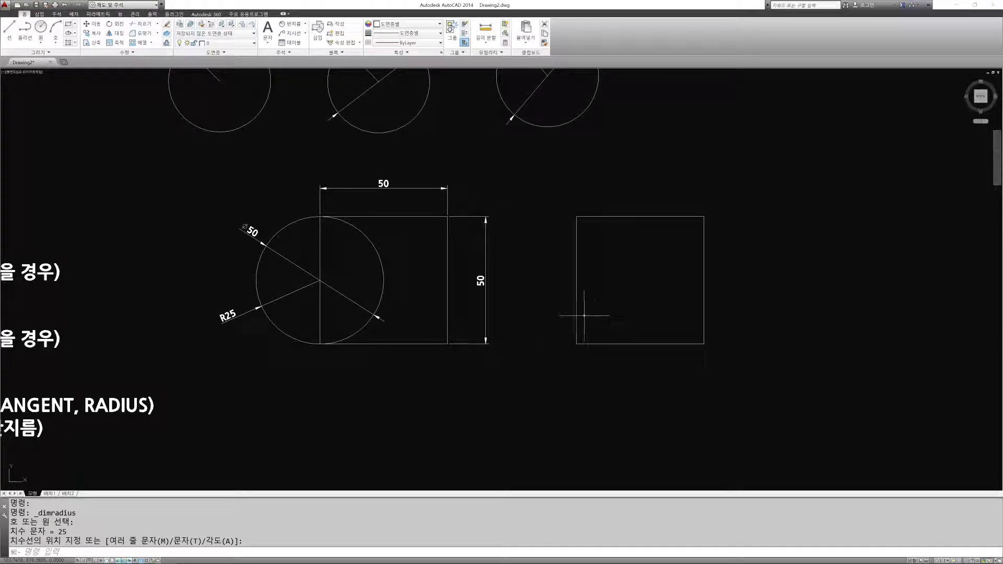
{"action": "type", "text": "c"}
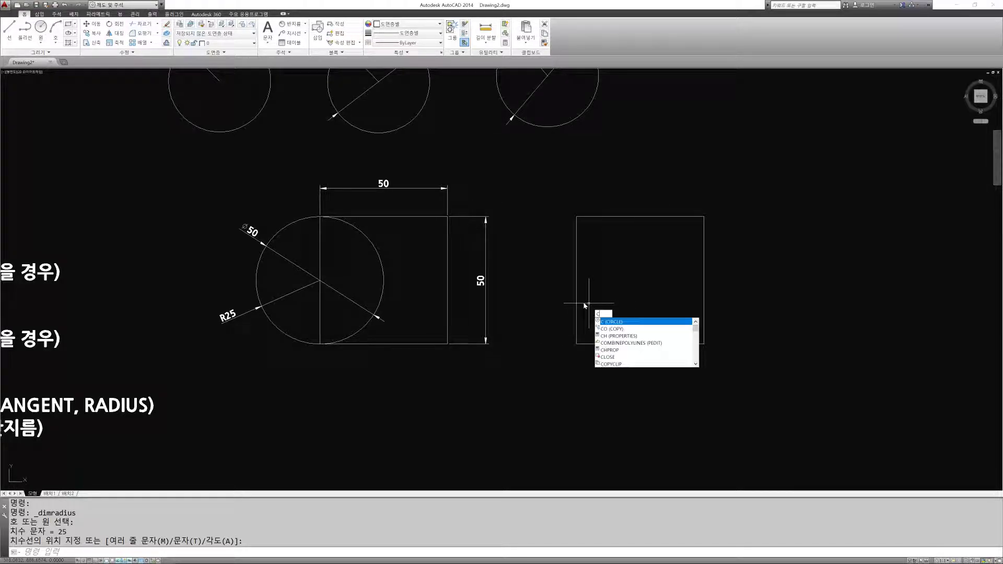
{"action": "key", "text": "Return"}
{"action": "type", "text": "2P"}
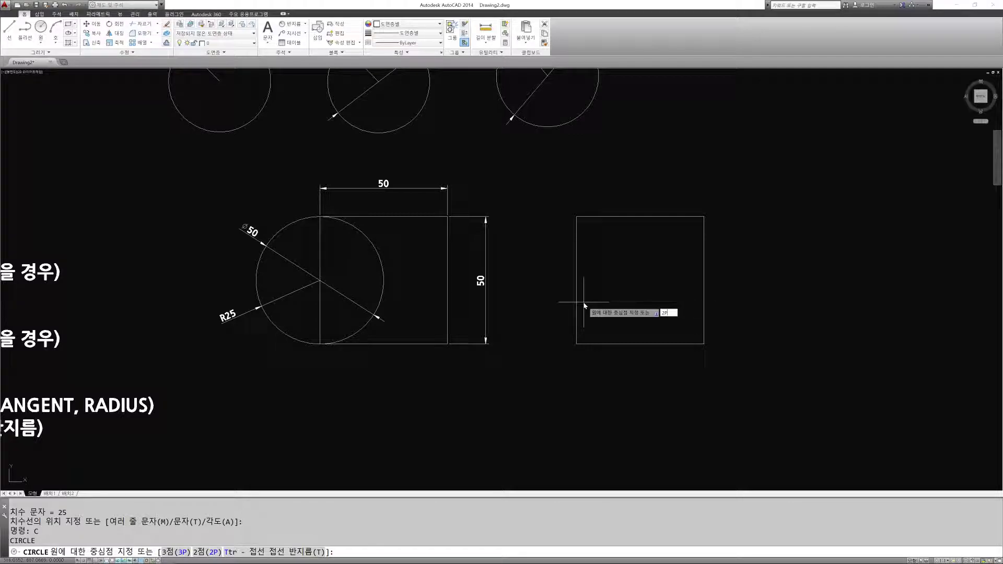
{"action": "key", "text": "Return"}
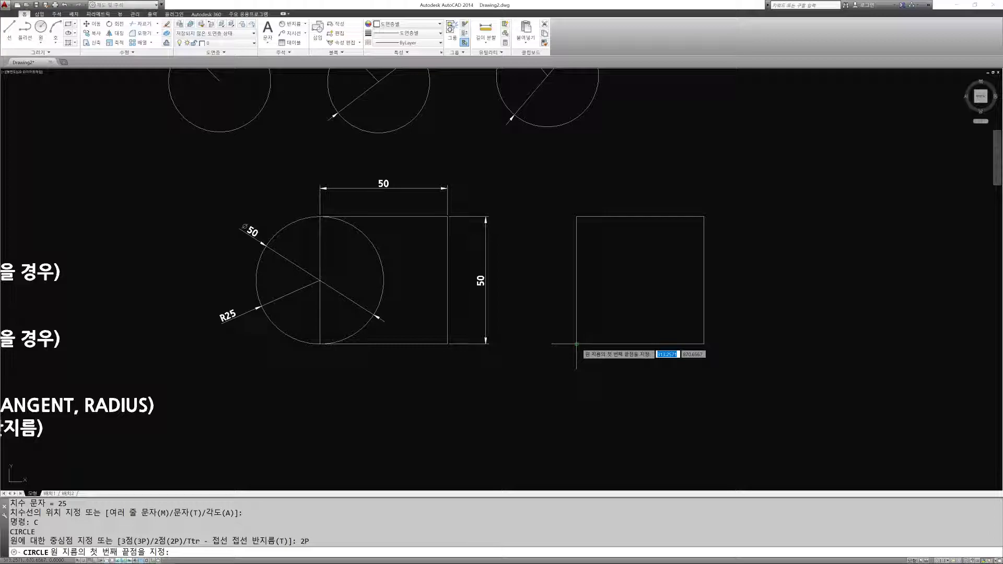
{"action": "left_click", "coordinate": [640, 217]}
{"action": "left_click", "coordinate": [639, 343]}
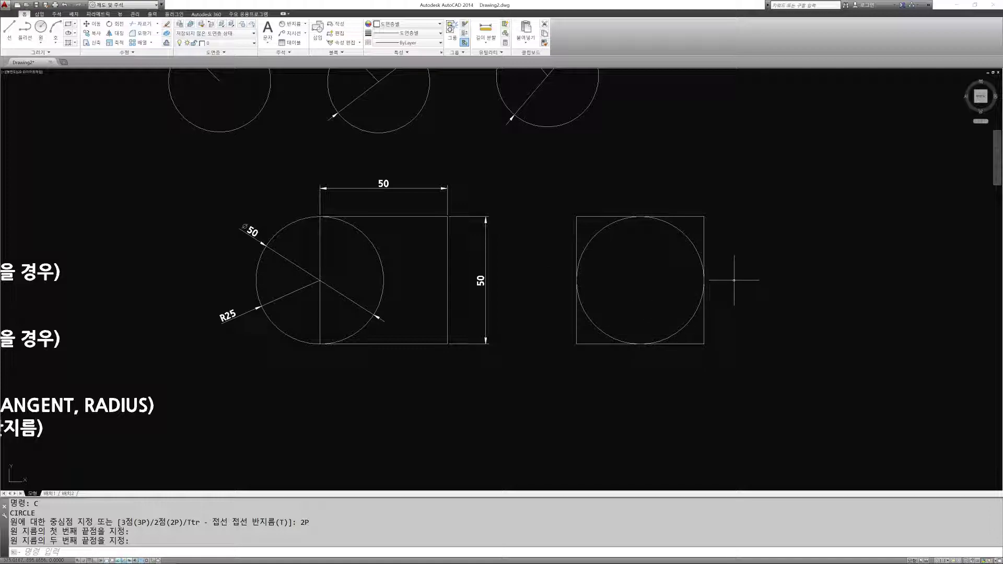
Draw a two-point (2P) circle from the copied square's upper-right corner to its lower-left corner
{"action": "key", "text": "Return"}
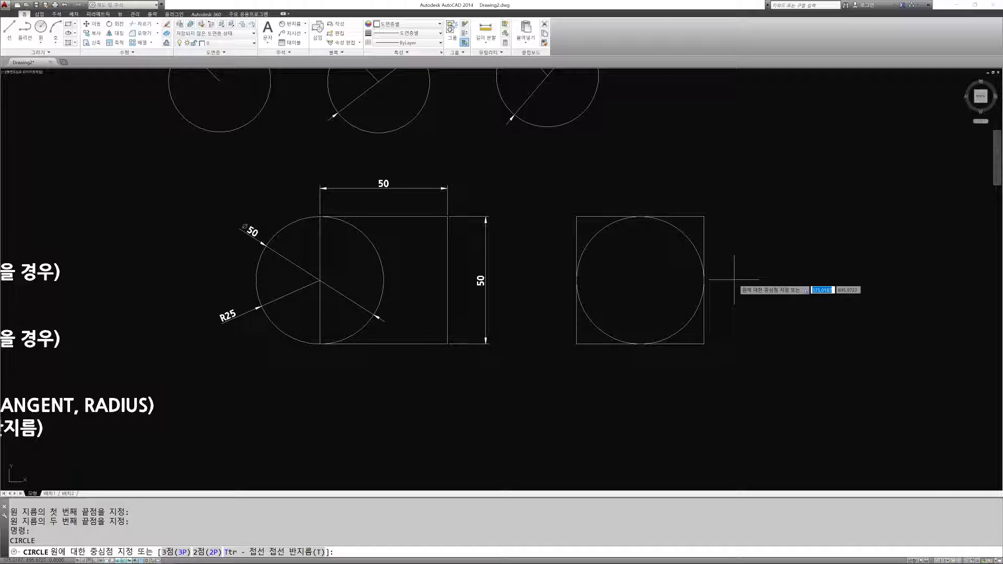
{"action": "key", "text": "Return"}
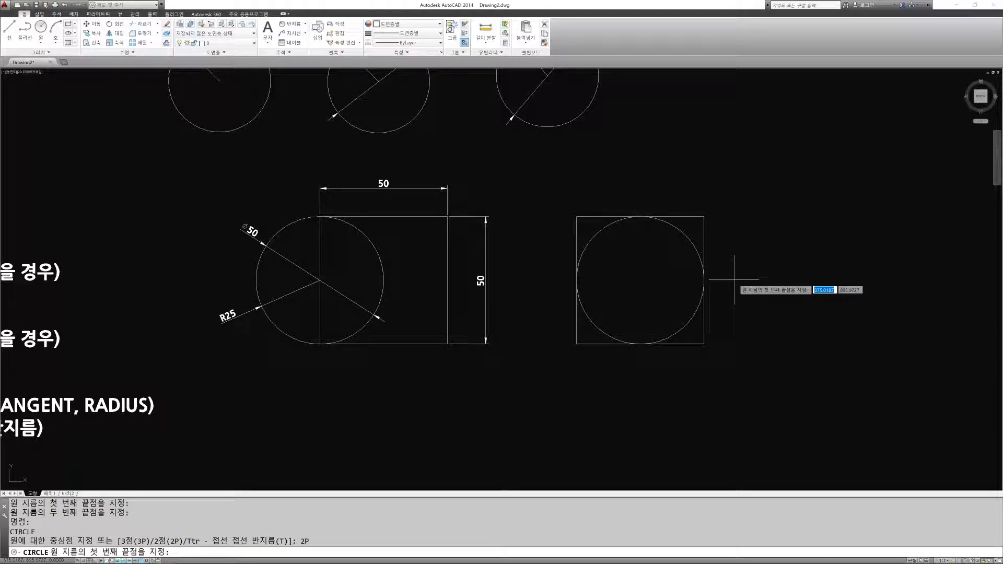
{"action": "left_click", "coordinate": [704, 217]}
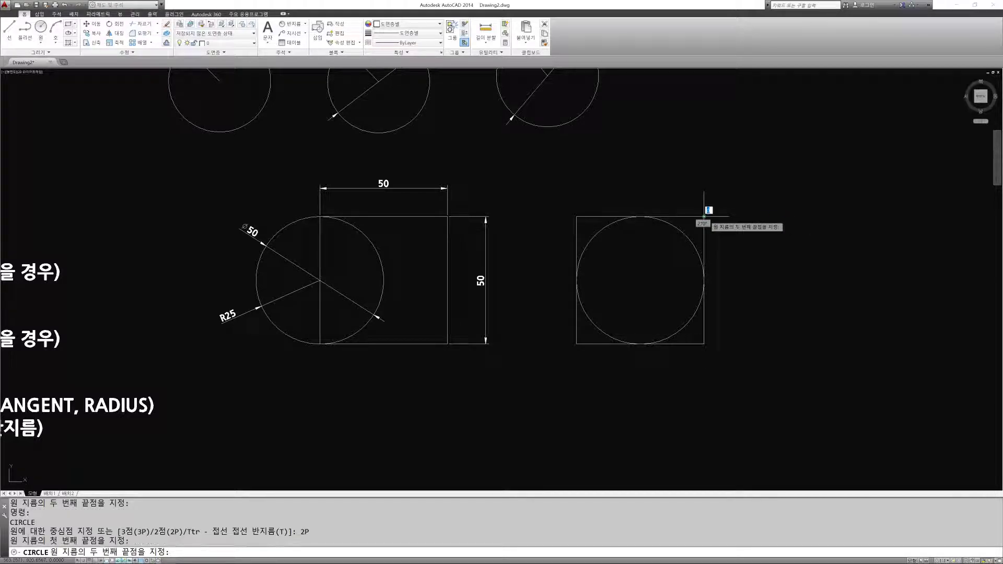
{"action": "left_click", "coordinate": [577, 344]}
{"action": "key", "text": "Escape"}
Erase the circle drawn through the copied square's opposite corners
{"action": "type", "text": "e"}
{"action": "key", "text": "Return"}
{"action": "left_click", "coordinate": [762, 336]}
{"action": "left_click", "coordinate": [719, 274]}
{"action": "key", "text": "Escape"}
{"action": "key", "text": "Escape"}
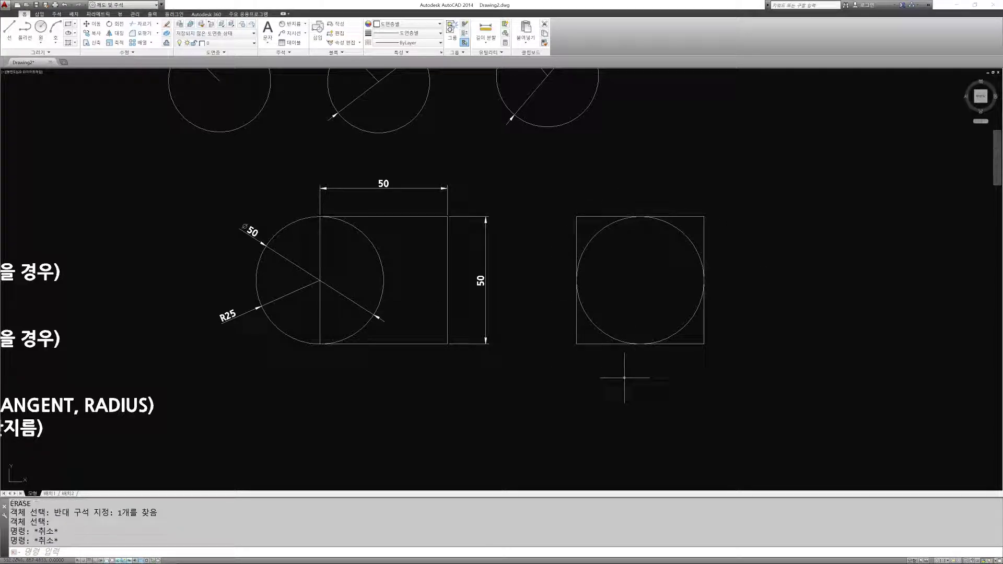
Draw a two-point (2P) circle from the copied square's lower-right corner to its upper-left corner
{"action": "type", "text": "c"}
{"action": "key", "text": "Return"}
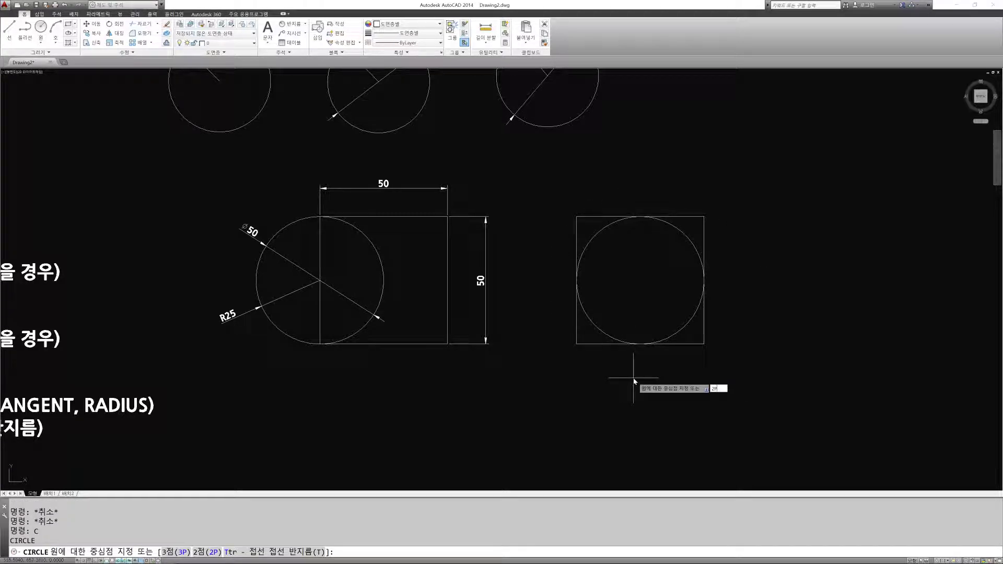
{"action": "key", "text": "Return"}
{"action": "left_click", "coordinate": [704, 344]}
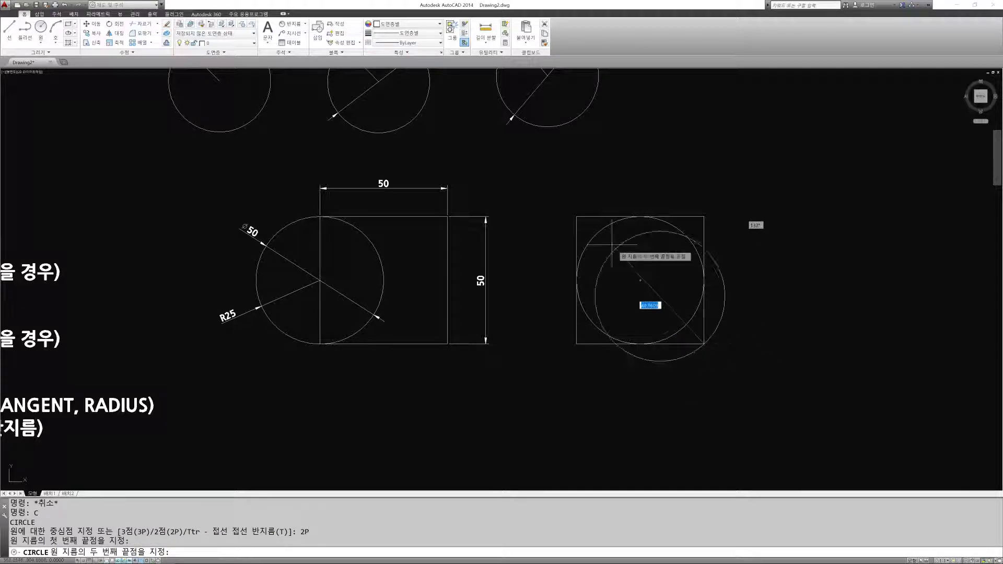
{"action": "left_click", "coordinate": [576, 216]}
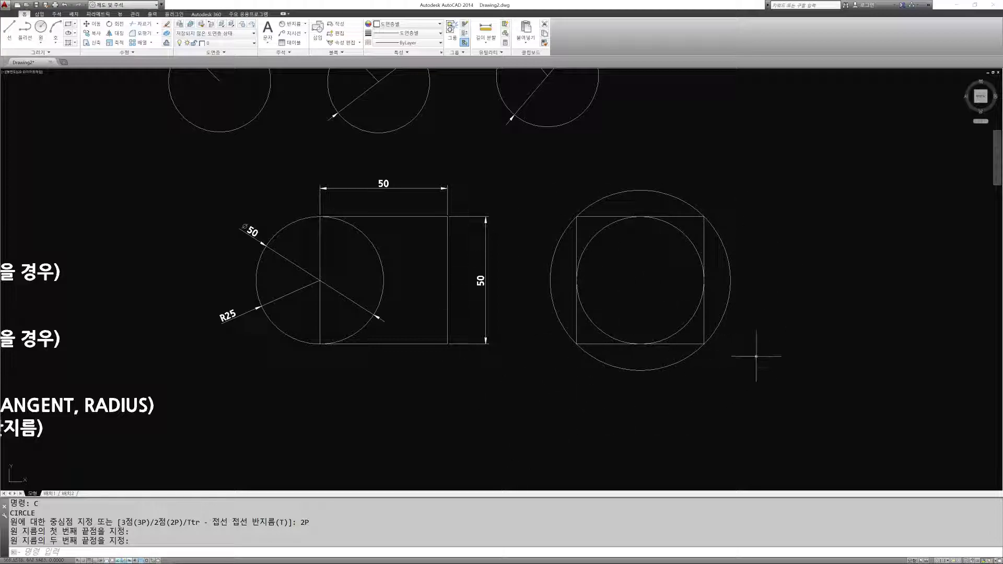
Erase the large circle passing through the copied square's corners
{"action": "middle_click_drag", "start_coordinate": [756, 353], "coordinate": [674, 374]}
{"action": "mouse_move", "coordinate": [580, 306]}
{"action": "middle_mouse_down"}
{"action": "mouse_move", "coordinate": [526, 296]}
{"action": "mouse_move", "coordinate": [535, 315]}
{"action": "middle_mouse_up"}
{"action": "middle_click_drag", "start_coordinate": [537, 264], "coordinate": [522, 226]}
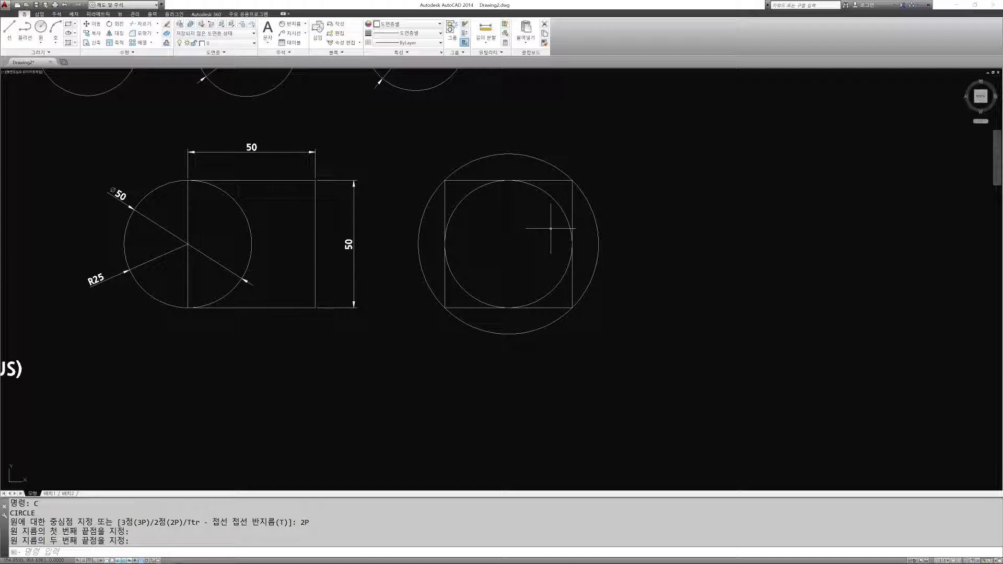
{"action": "type", "text": "e"}
{"action": "key", "text": "space"}
{"action": "left_click", "coordinate": [625, 301]}
{"action": "left_click", "coordinate": [586, 231]}
{"action": "key", "text": "space"}
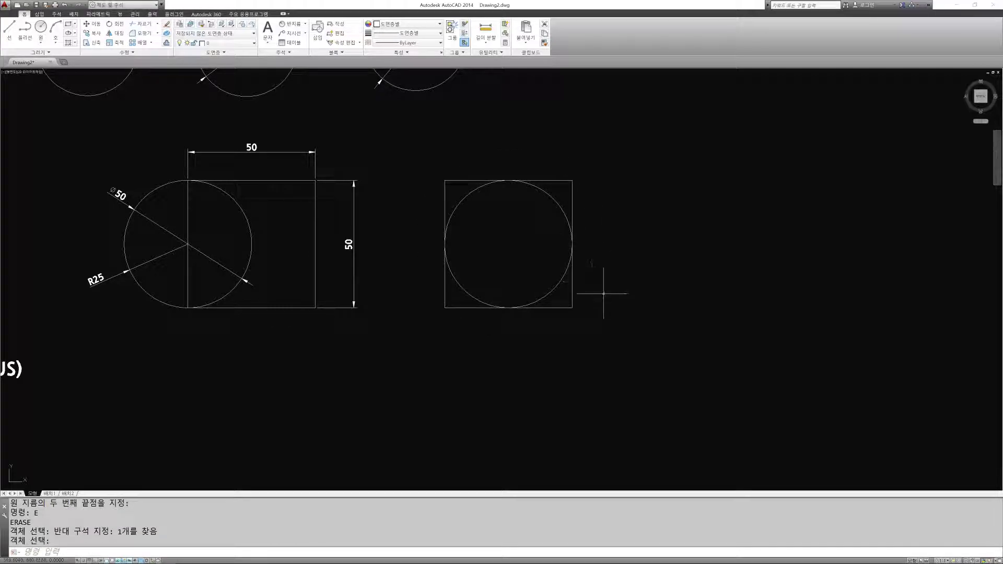
{"action": "key", "text": "Escape"}
{"action": "key", "text": "Escape"}
Draw a two-point (2P) circle from the copied square's lower-right corner to its upper-right corner
{"action": "type", "text": "c"}
{"action": "key", "text": "space"}
{"action": "type", "text": "2p"}
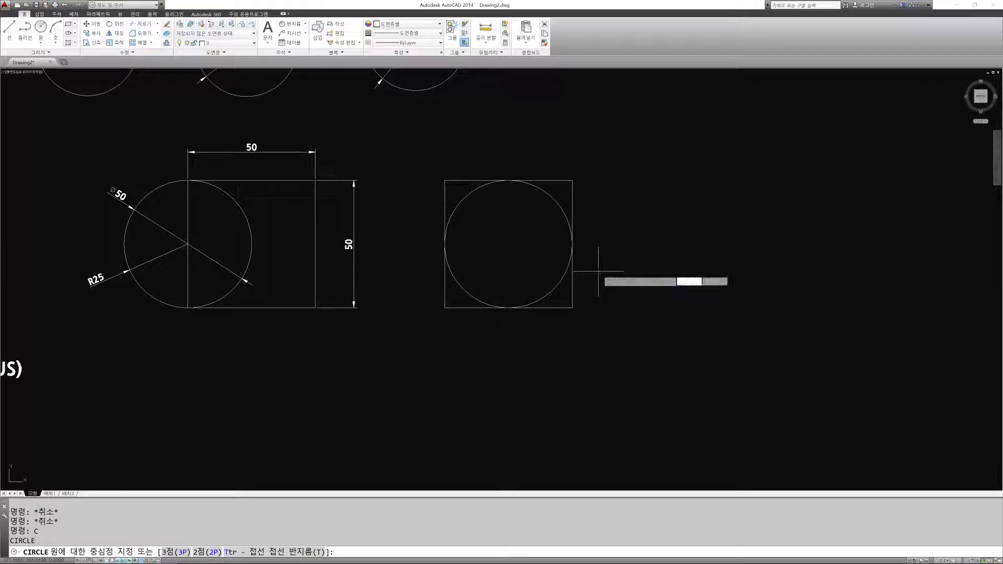
{"action": "key", "text": "space"}
{"action": "left_click", "coordinate": [572, 308]}
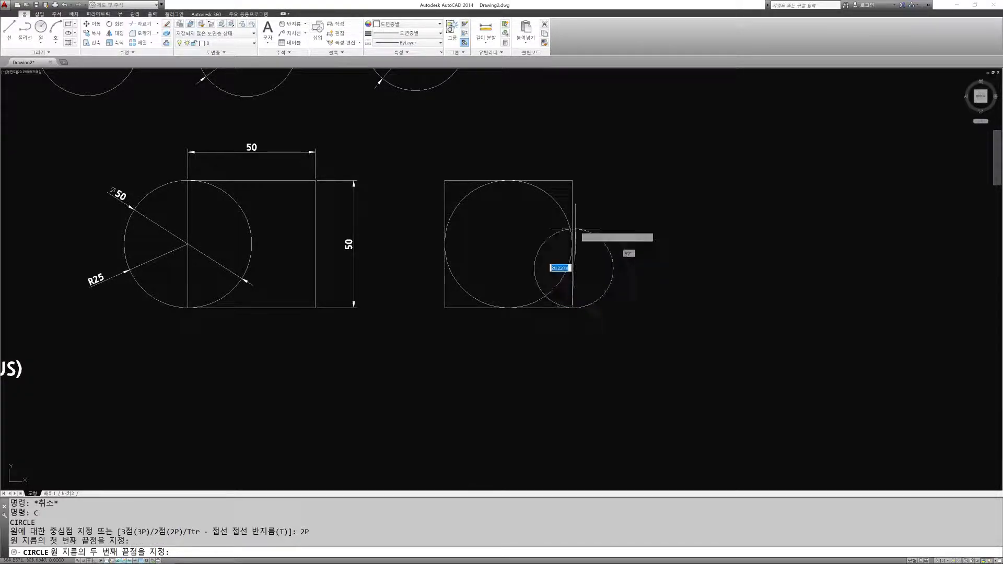
{"action": "left_click", "coordinate": [572, 180]}
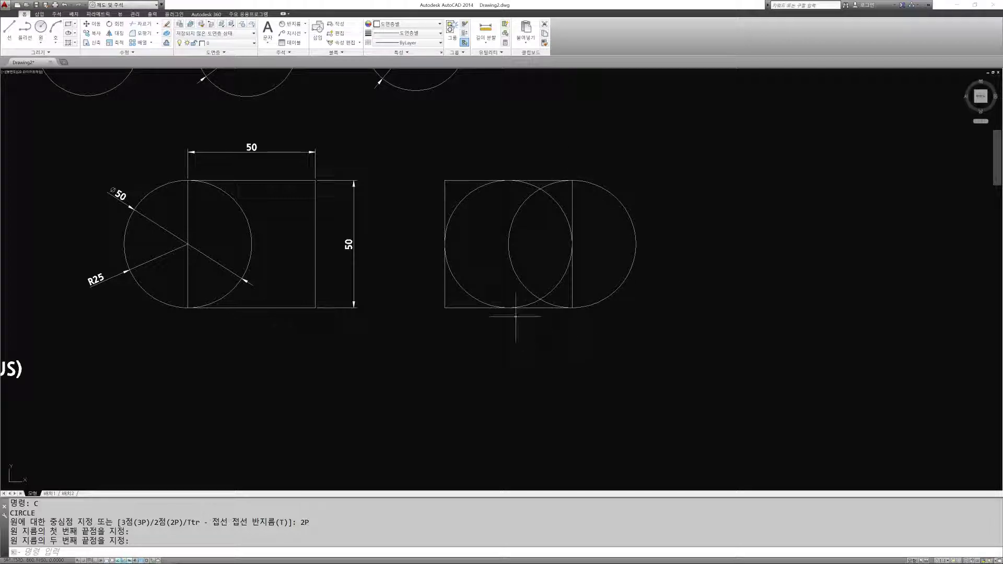
Draw a two-point (2P) circle from the copied square's upper-left corner to its upper-right corner
{"action": "key", "text": "space"}
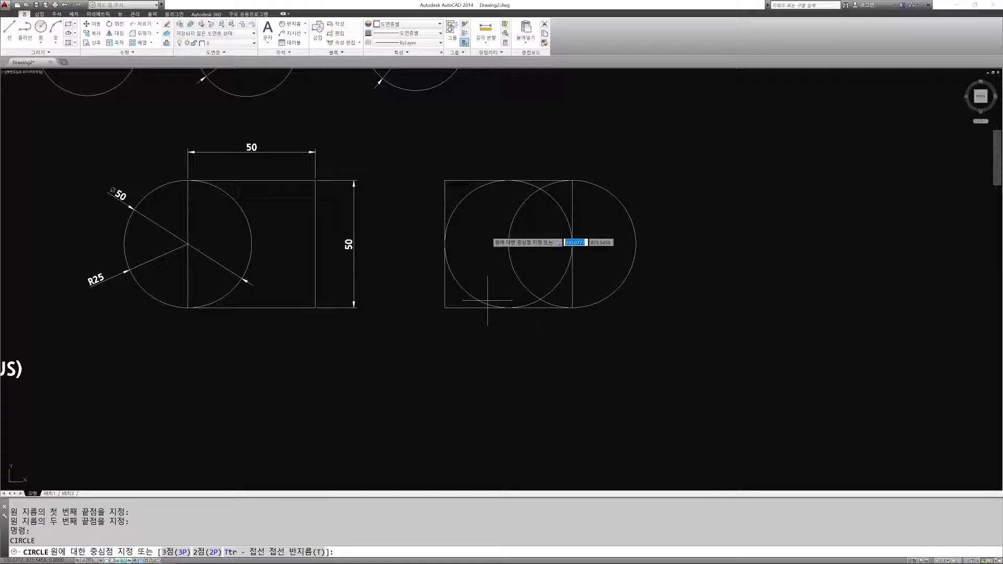
{"action": "type", "text": "2P"}
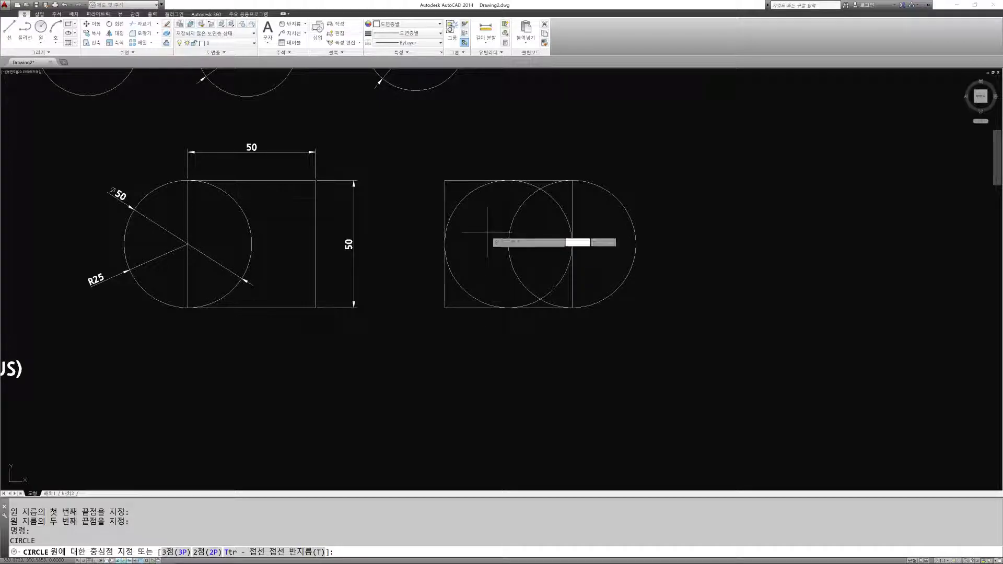
{"action": "key", "text": "space"}
{"action": "left_click", "coordinate": [444, 180]}
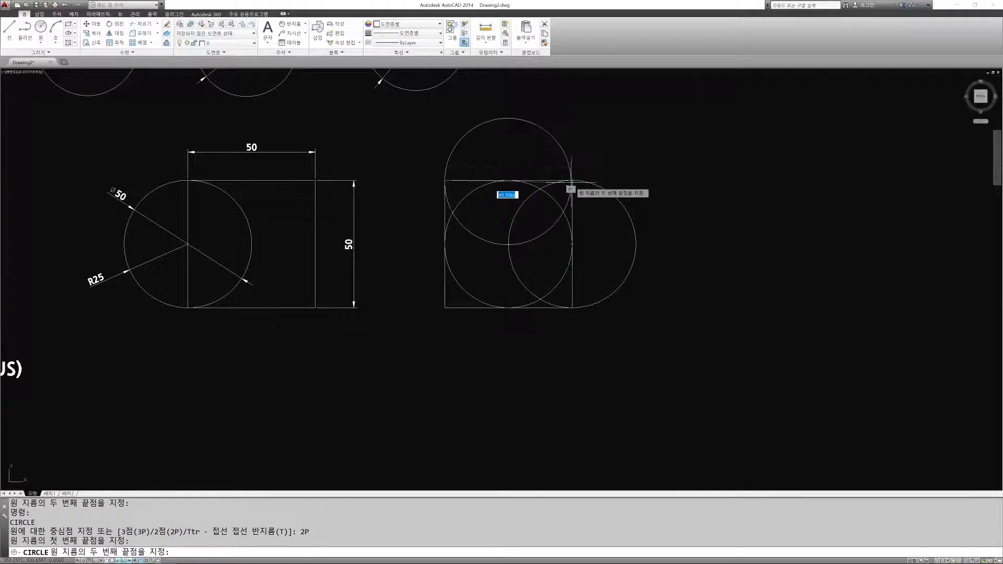
{"action": "left_click", "coordinate": [572, 180]}
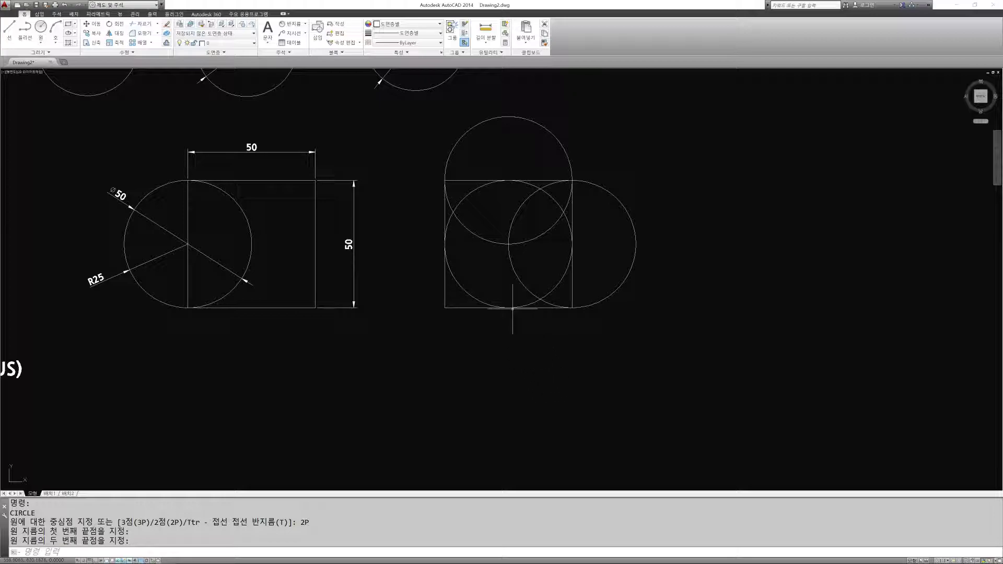
Erase the three circles on the copied square: the right-side one, the top-side one and the inscribed one
{"action": "key", "text": "Escape"}
{"action": "key", "text": "Escape"}
{"action": "type", "text": "e"}
{"action": "key", "text": "space"}
{"action": "left_click", "coordinate": [664, 357]}
{"action": "left_click", "coordinate": [609, 161]}
{"action": "key", "text": "space"}
{"action": "key", "text": "space"}
{"action": "left_click", "coordinate": [576, 137]}
{"action": "left_click", "coordinate": [533, 128]}
{"action": "key", "text": "space"}
{"action": "key", "text": "space"}
{"action": "left_click", "coordinate": [567, 226]}
{"action": "left_click", "coordinate": [526, 193]}
{"action": "key", "text": "space"}
{"action": "key", "text": "Escape"}
{"action": "key", "text": "Escape"}
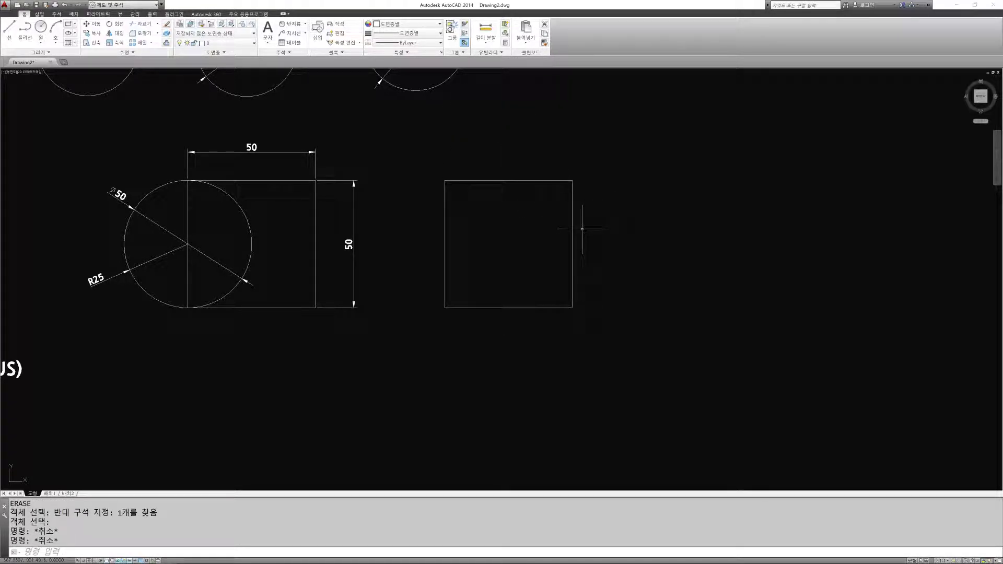
Draw a two-point (2P) circle from the copied square's upper-right corner to its lower-right corner
{"action": "type", "text": "c"}
{"action": "key", "text": "space"}
{"action": "type", "text": "2p"}
{"action": "key", "text": "space"}
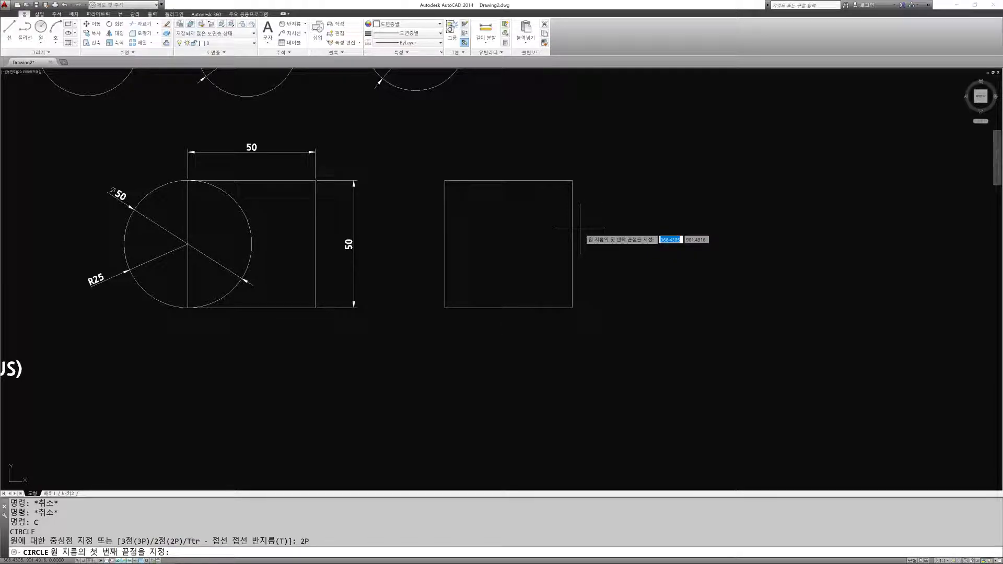
{"action": "left_click", "coordinate": [571, 181]}
{"action": "left_click", "coordinate": [572, 308]}
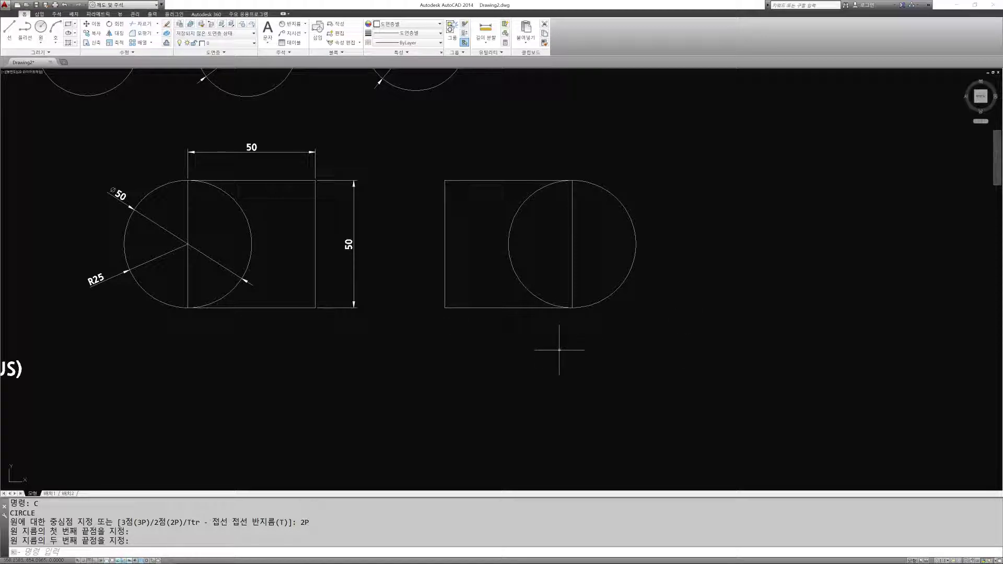
{"action": "key", "text": "Escape"}
{"action": "key", "text": "Escape"}
{"action": "key", "text": "Escape"}
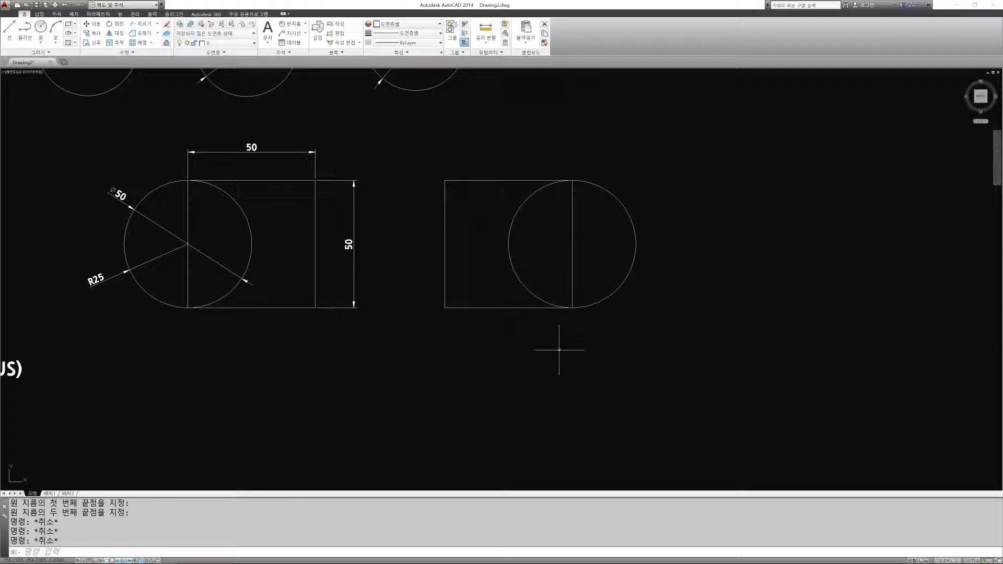
{"action": "key", "text": "Escape"}
{"action": "key", "text": "Escape"}
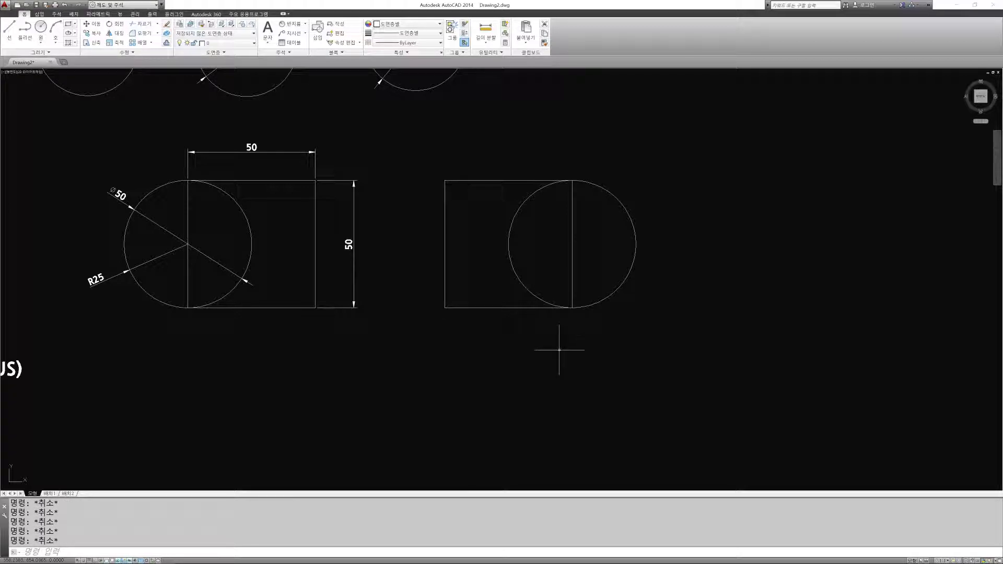
Draw a two-point (2P) circle from the midpoint of the copied square's left side to its lower-left corner
{"action": "key", "text": "Return"}
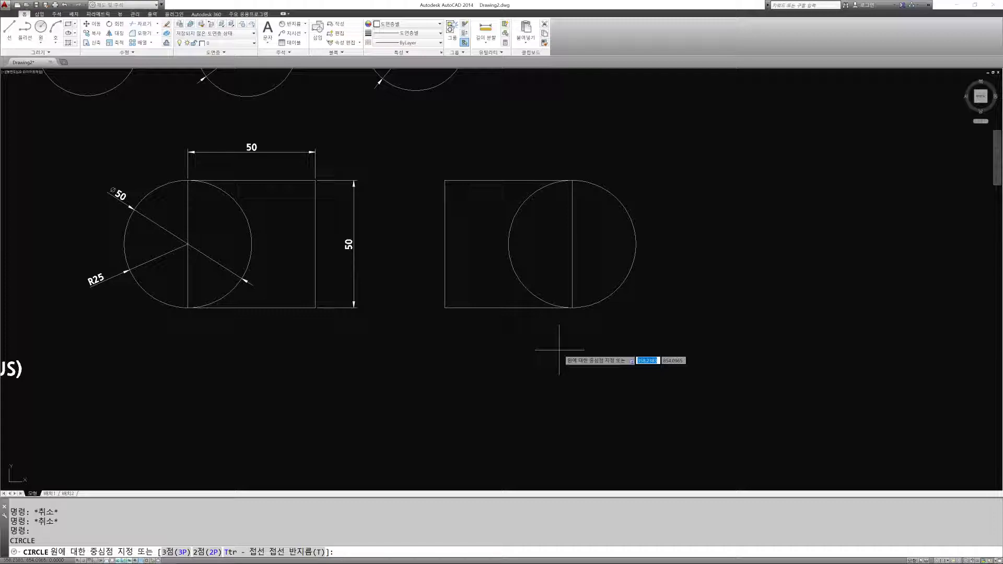
{"action": "key", "text": "Return"}
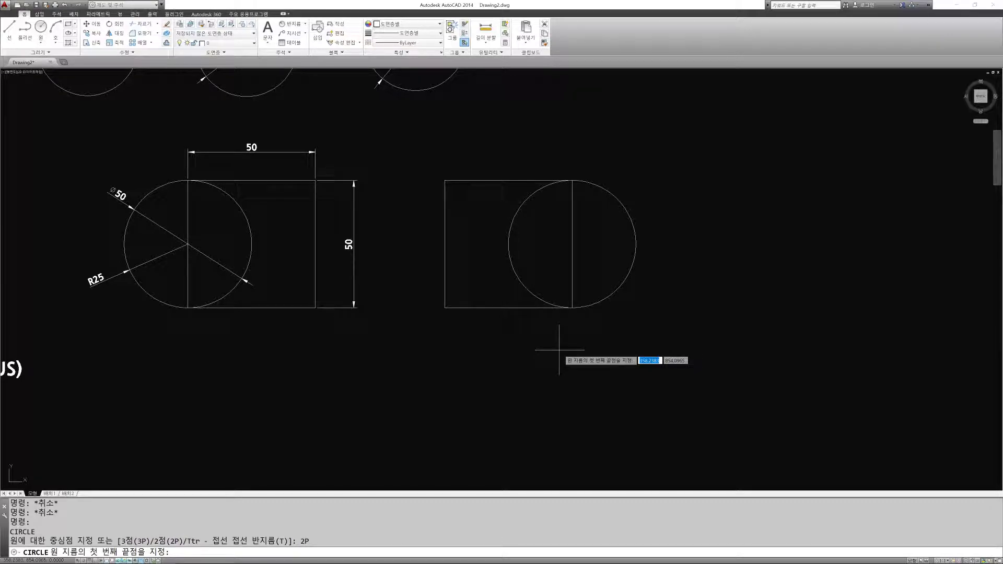
{"action": "left_click", "coordinate": [445, 244]}
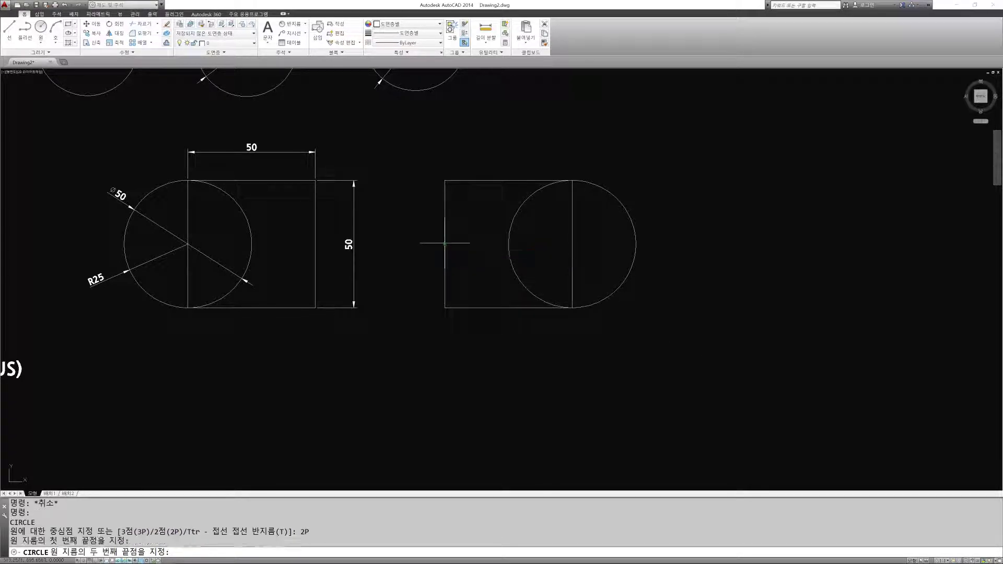
{"action": "left_click", "coordinate": [444, 308]}
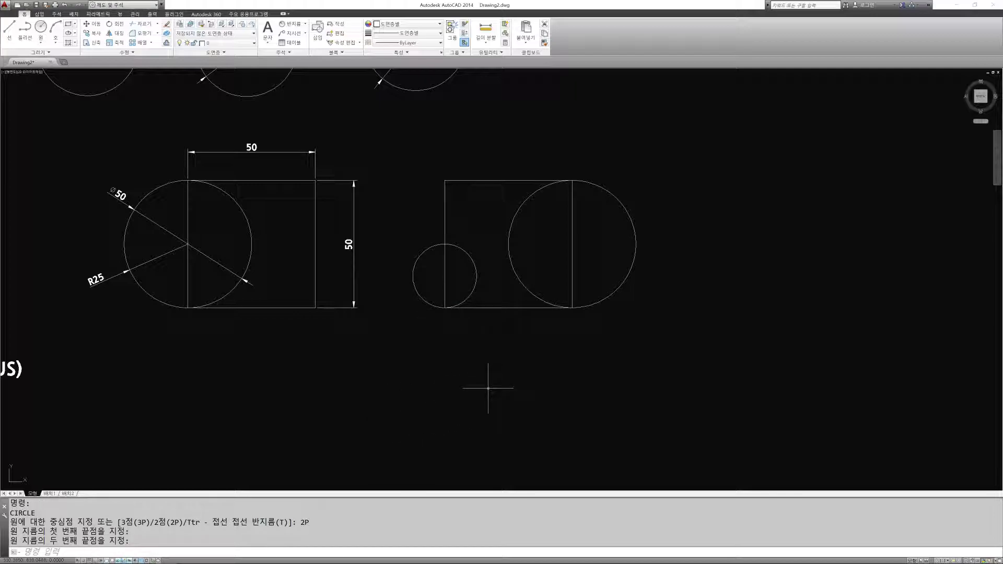
{"action": "key", "text": "Escape"}
{"action": "key", "text": "Escape"}
{"action": "key", "text": "Escape"}
Draw a connected zigzag of five line segments in the empty area below the copied square
{"action": "type", "text": "l"}
{"action": "key", "text": "Return"}
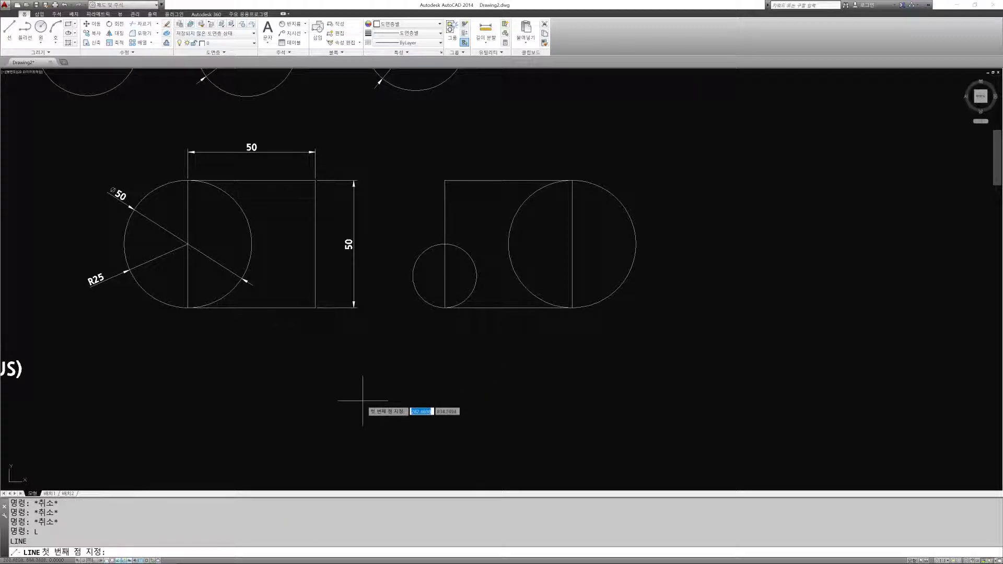
{"action": "left_click", "coordinate": [361, 386]}
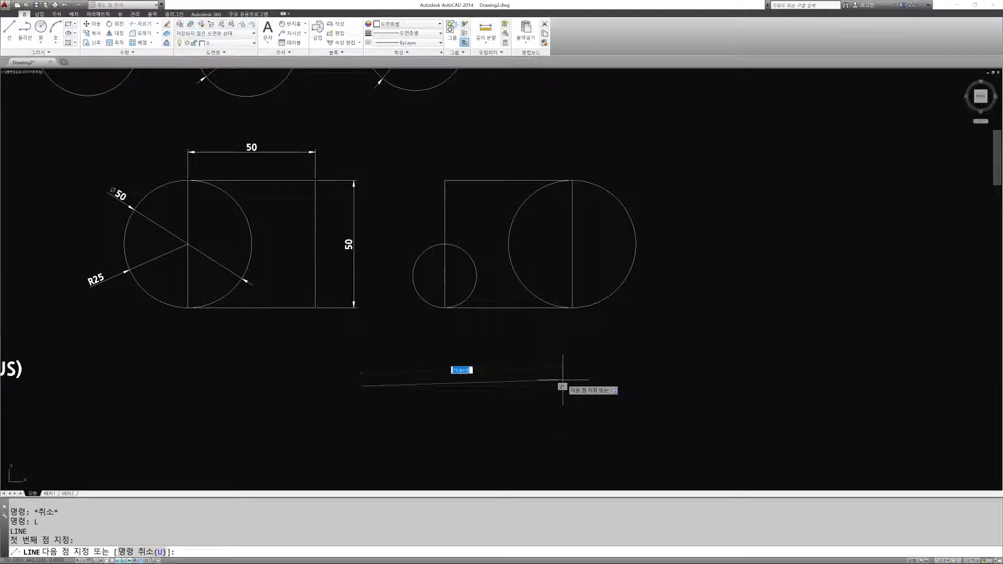
{"action": "left_click", "coordinate": [519, 386]}
{"action": "left_click", "coordinate": [575, 431]}
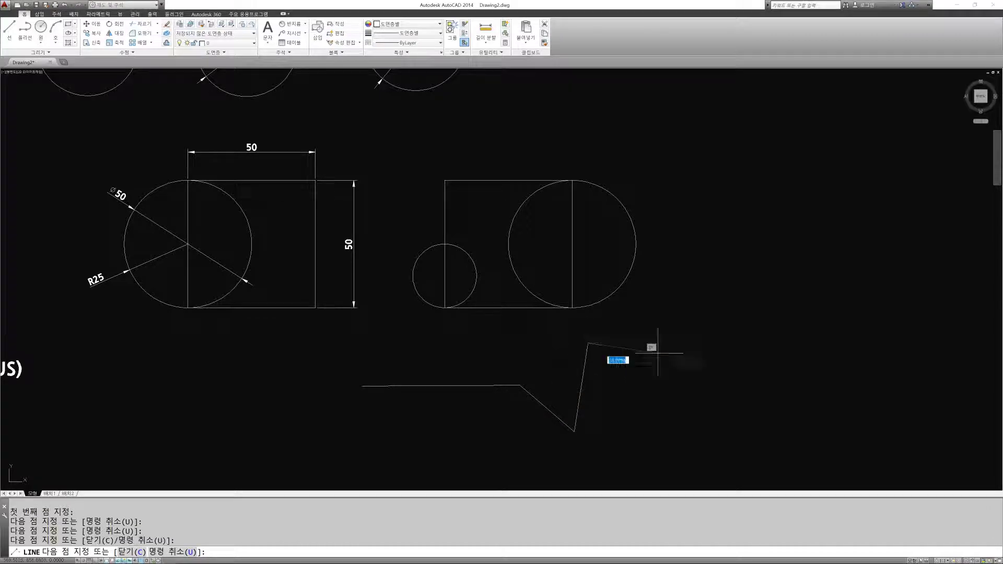
{"action": "left_click", "coordinate": [588, 344]}
{"action": "left_click", "coordinate": [680, 377]}
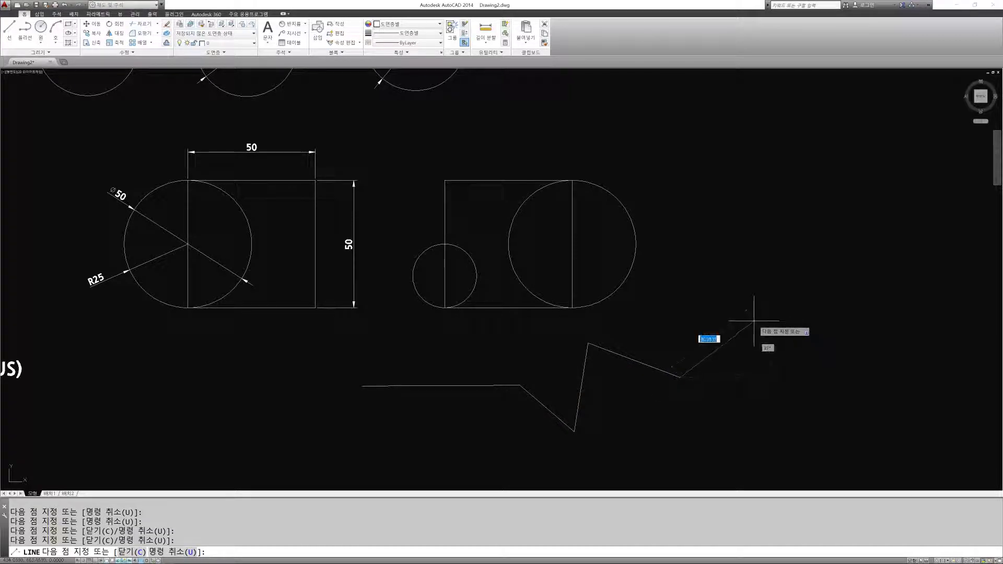
{"action": "left_click", "coordinate": [717, 310]}
{"action": "key", "text": "Return"}
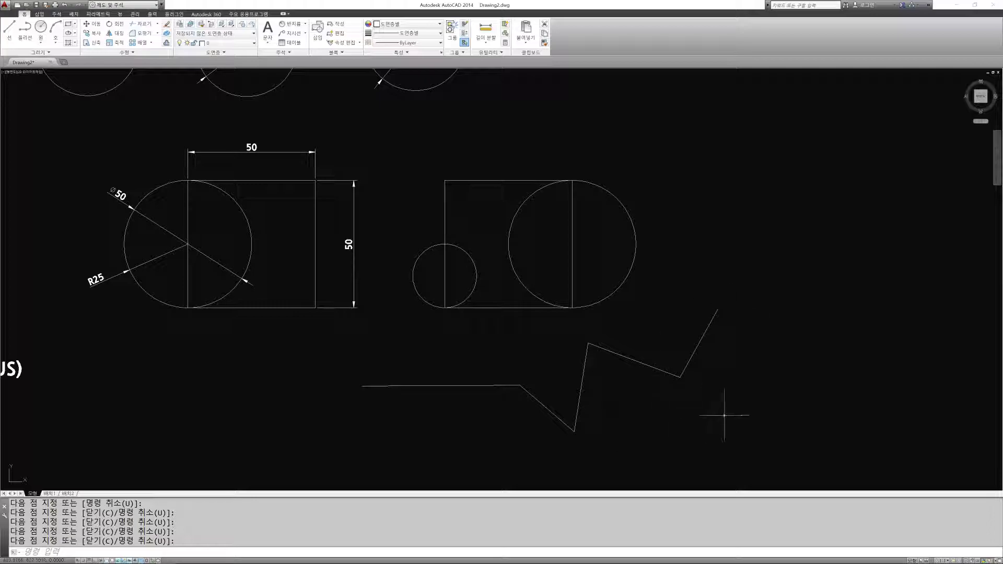
Repeat the Line command from the zigzag's upper-right end and draw five more connected segments
{"action": "key", "text": "Return"}
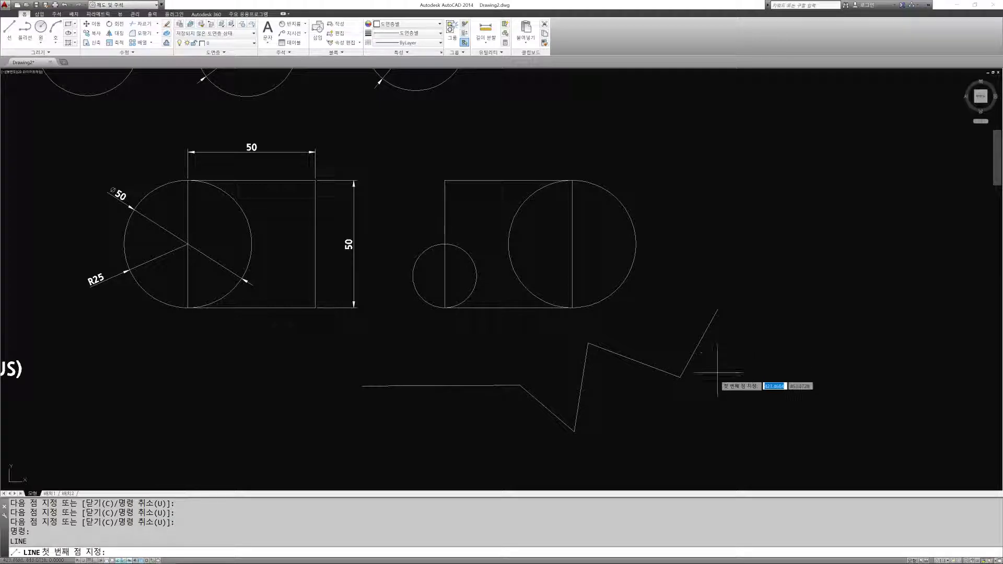
{"action": "left_click", "coordinate": [717, 311]}
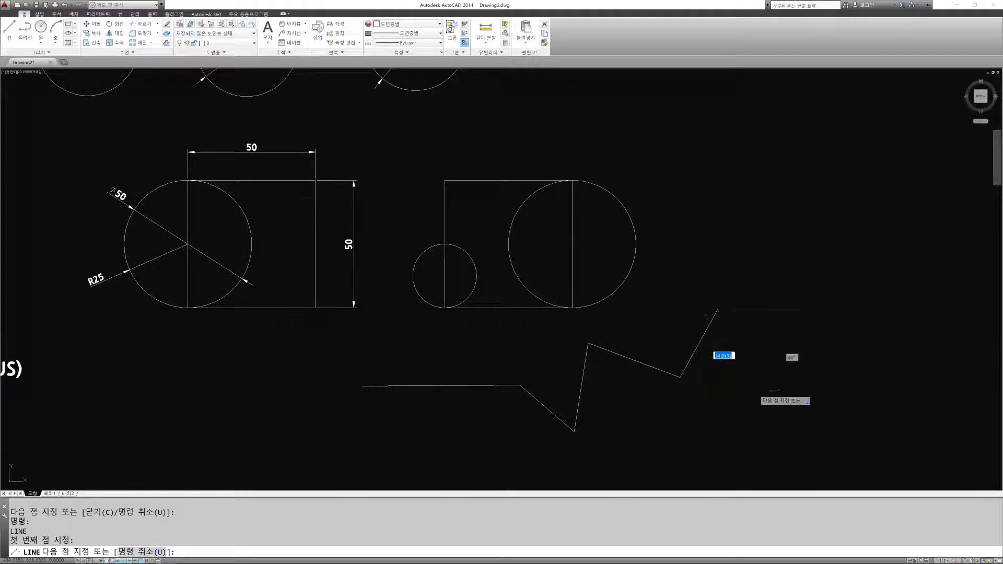
{"action": "left_click", "coordinate": [754, 390]}
{"action": "left_click", "coordinate": [662, 436]}
{"action": "left_click", "coordinate": [629, 381]}
{"action": "left_click", "coordinate": [655, 311]}
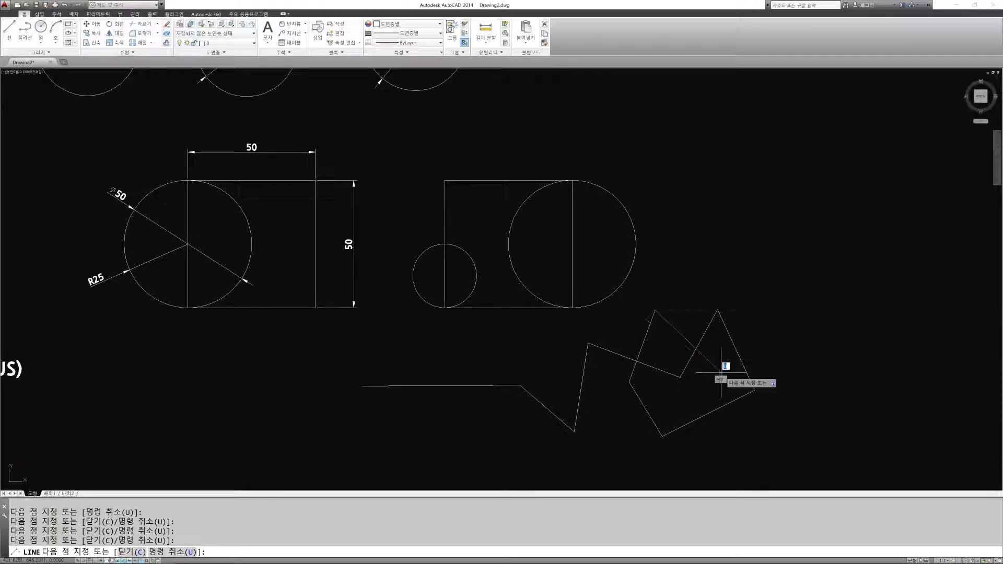
{"action": "left_click", "coordinate": [729, 381]}
{"action": "key", "text": "Return"}
{"action": "key", "text": "Escape"}
{"action": "key", "text": "Escape"}
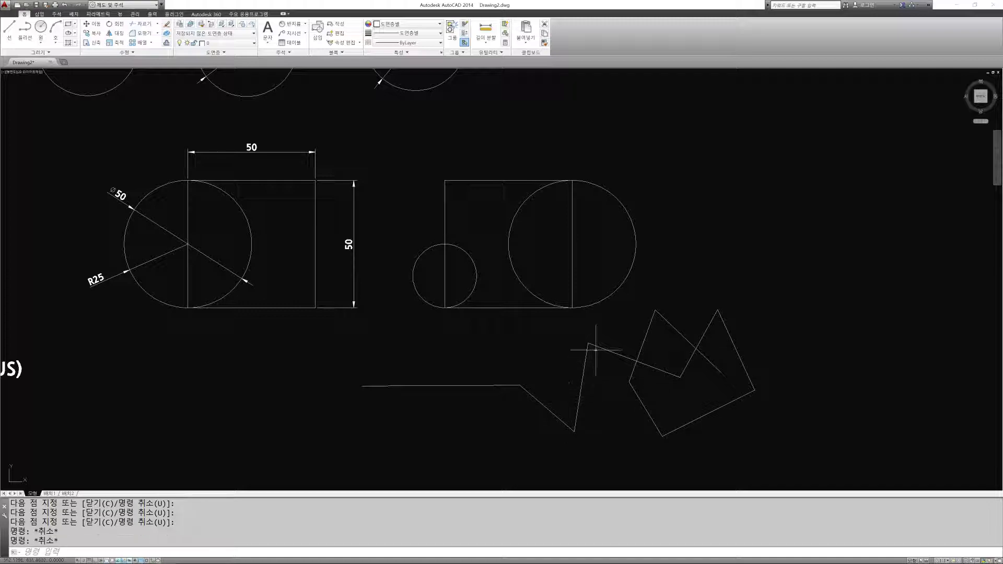
Erase all the zigzag line segments below the copied square
{"action": "type", "text": "E"}
{"action": "key", "text": "Return"}
{"action": "left_click", "coordinate": [821, 455]}
{"action": "left_click", "coordinate": [376, 338]}
{"action": "key", "text": "Return"}
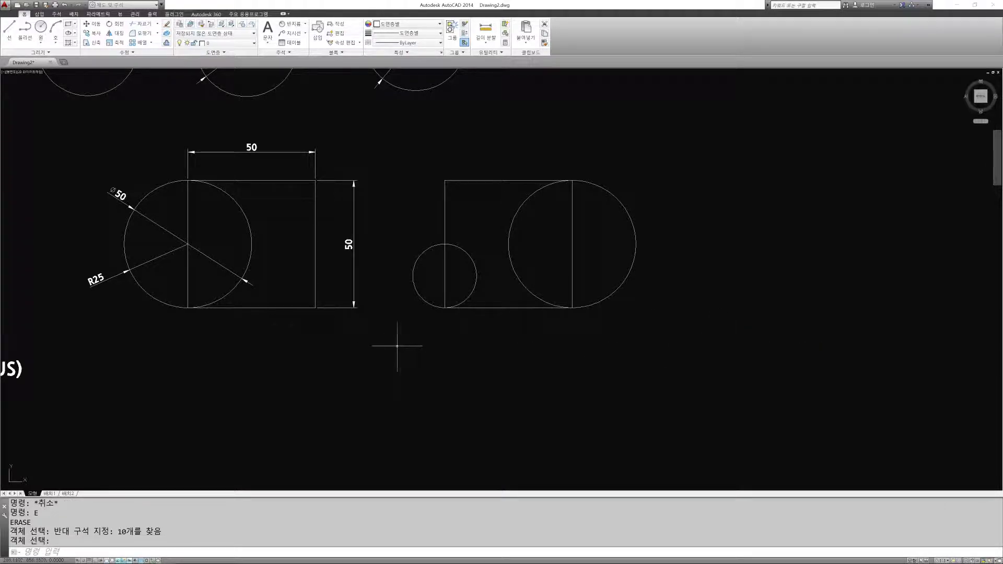
{"action": "key", "text": "Escape"}
{"action": "key", "text": "Escape"}
Draw a circle with a diameter of 20 in the empty area below the copied square's lower-left corner
{"action": "type", "text": "c"}
{"action": "key", "text": "Return"}
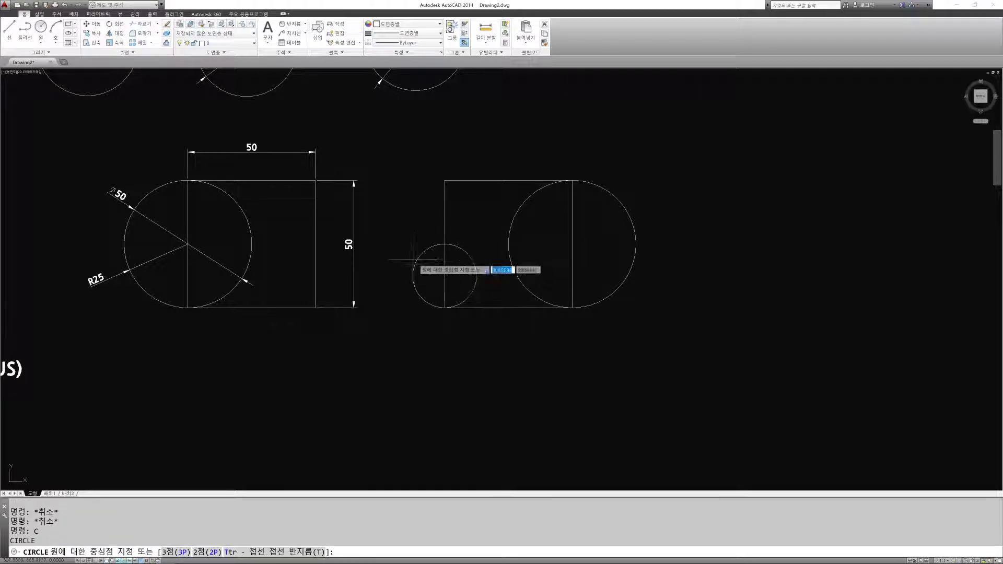
{"action": "left_click", "coordinate": [431, 340]}
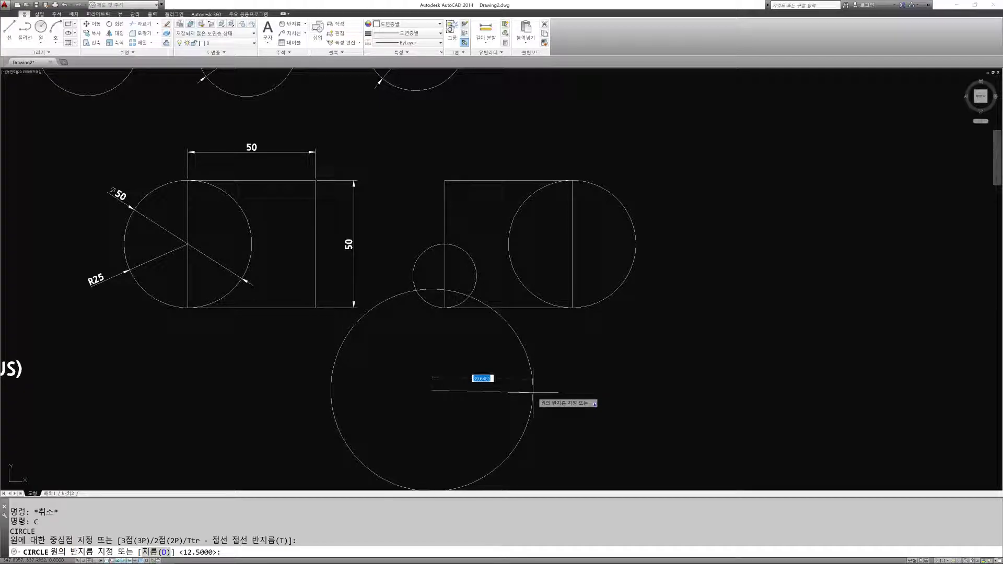
{"action": "type", "text": "D"}
{"action": "key", "text": "Return"}
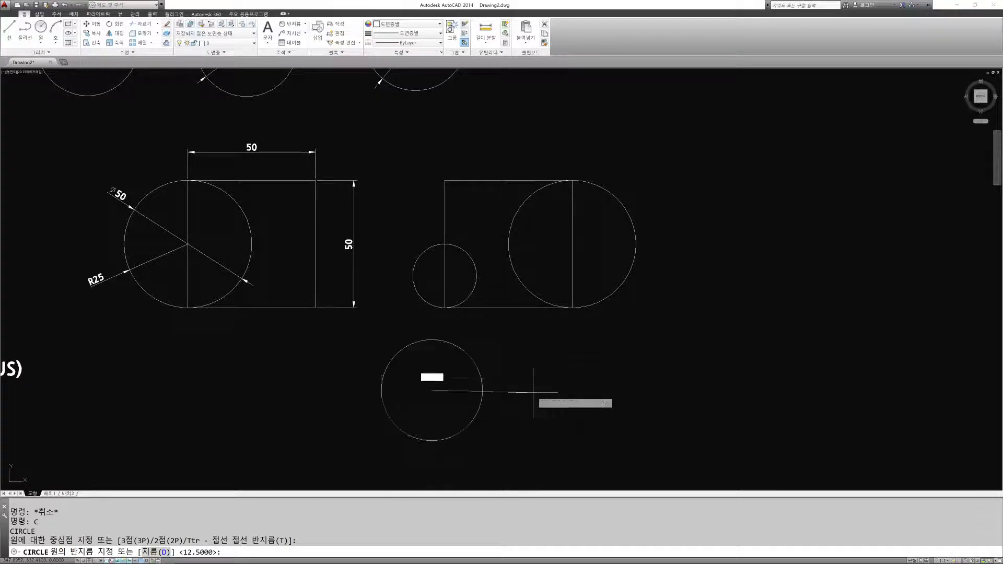
{"action": "type", "text": "20"}
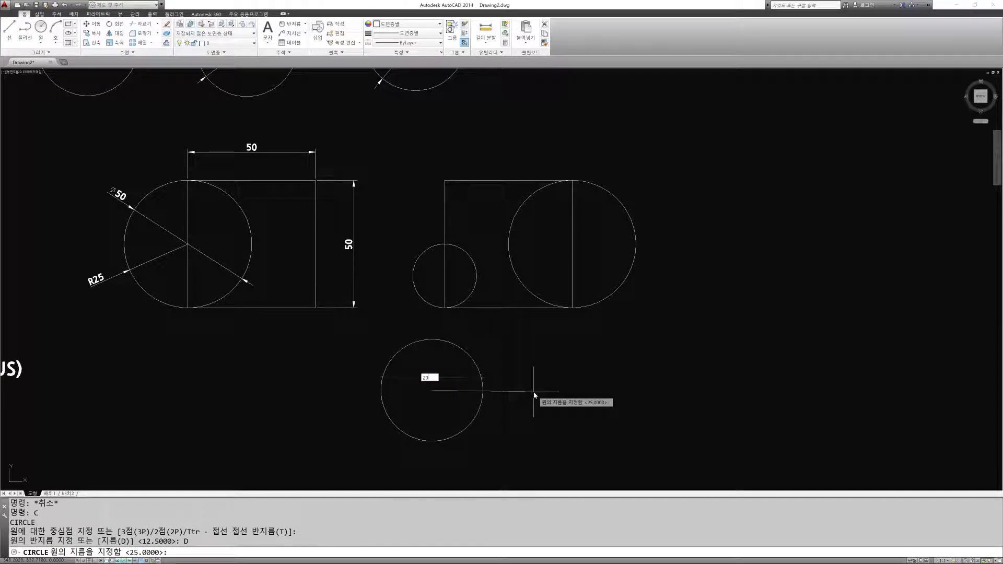
{"action": "key", "text": "Return"}
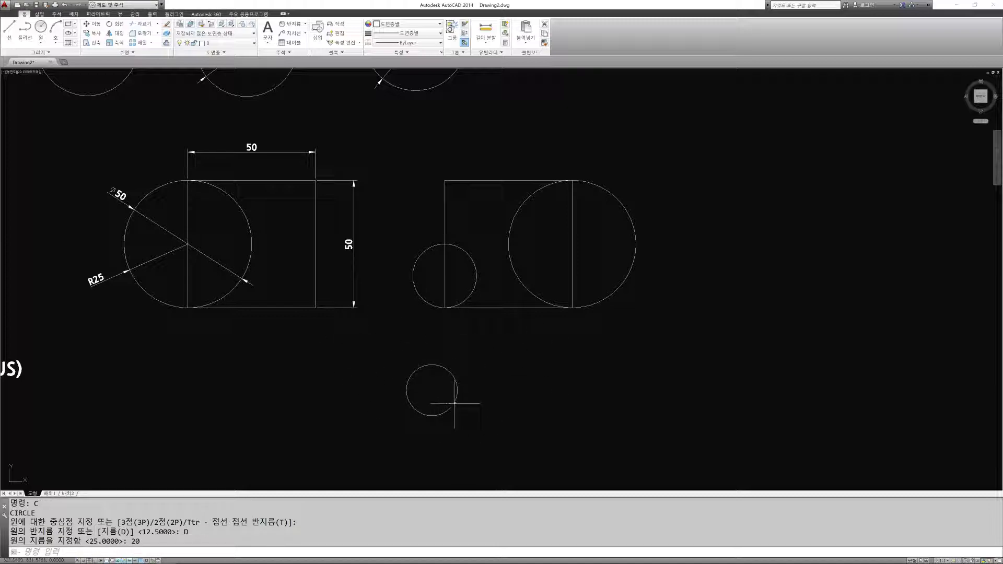
Draw a second circle with a radius of 20 beside the small circle below the copied square
{"action": "type", "text": "c"}
{"action": "key", "text": "Return"}
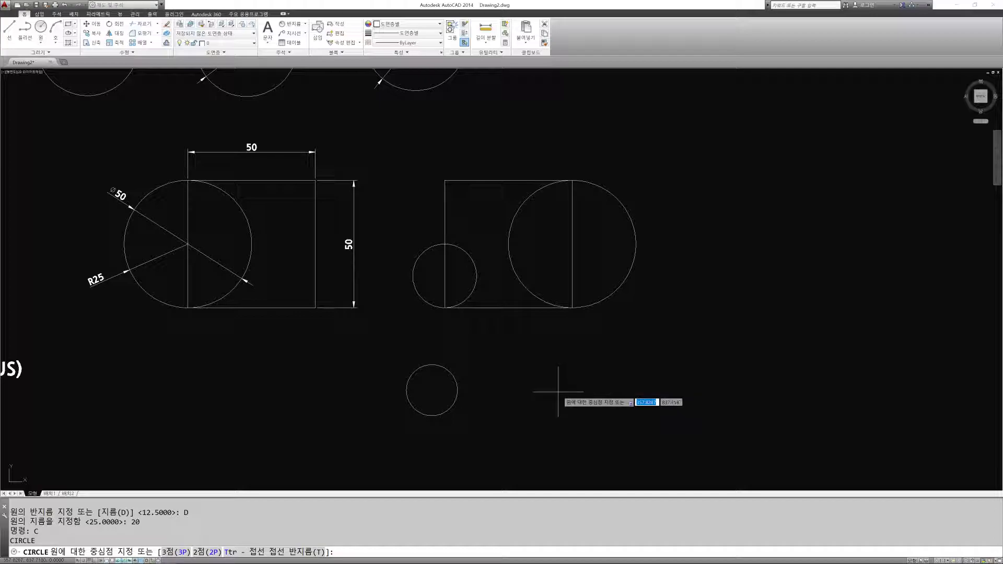
{"action": "left_click", "coordinate": [557, 390]}
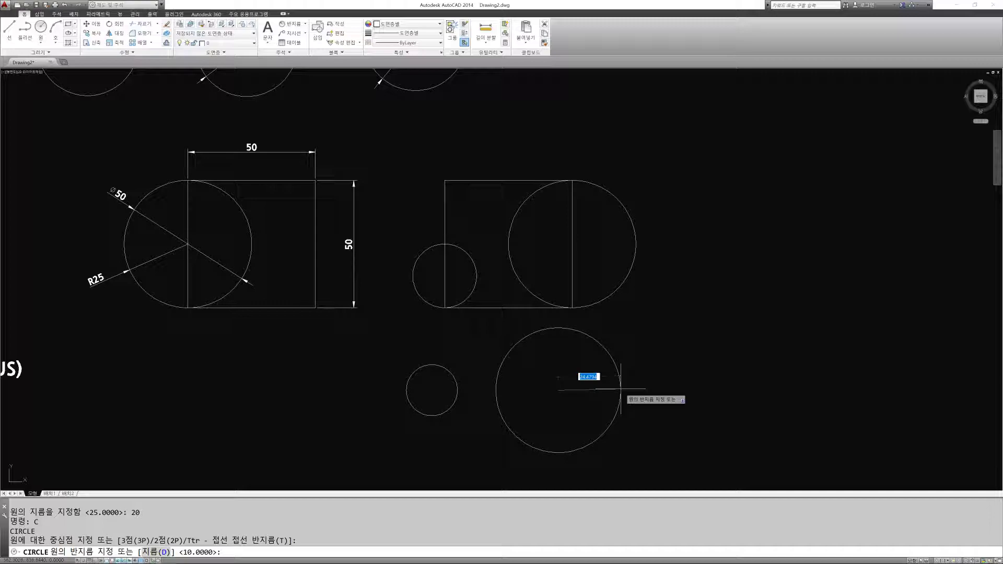
{"action": "key", "text": "Return"}
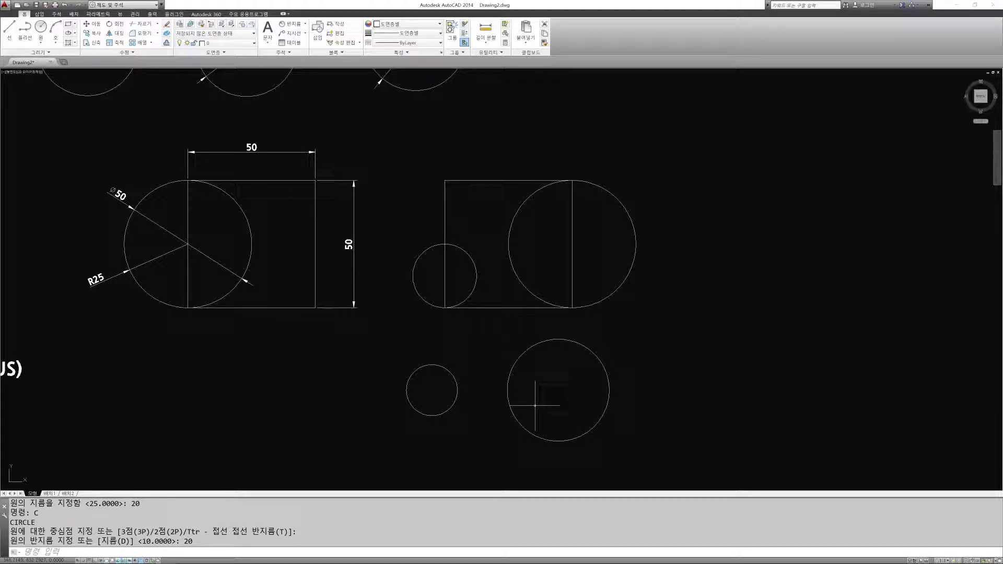
Erase the two practice circles below the copied square
{"action": "type", "text": "e"}
{"action": "key", "text": "Return"}
{"action": "left_click", "coordinate": [695, 432]}
{"action": "left_click", "coordinate": [375, 358]}
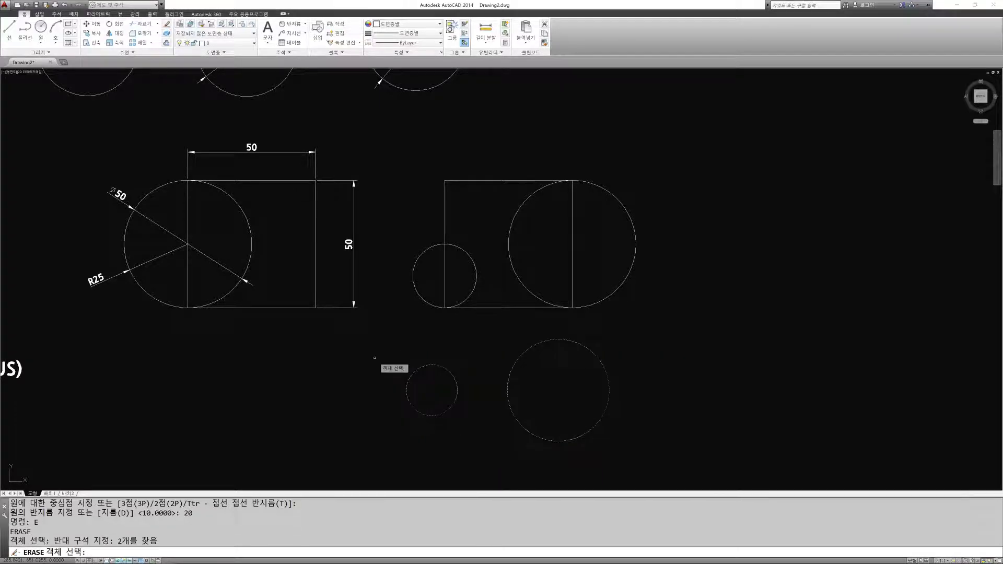
{"action": "key", "text": "Return"}
{"action": "mouse_move", "coordinate": [415, 367]}
{"action": "middle_mouse_down"}
{"action": "mouse_move", "coordinate": [520, 302]}
{"action": "mouse_move", "coordinate": [533, 307]}
{"action": "middle_mouse_up"}
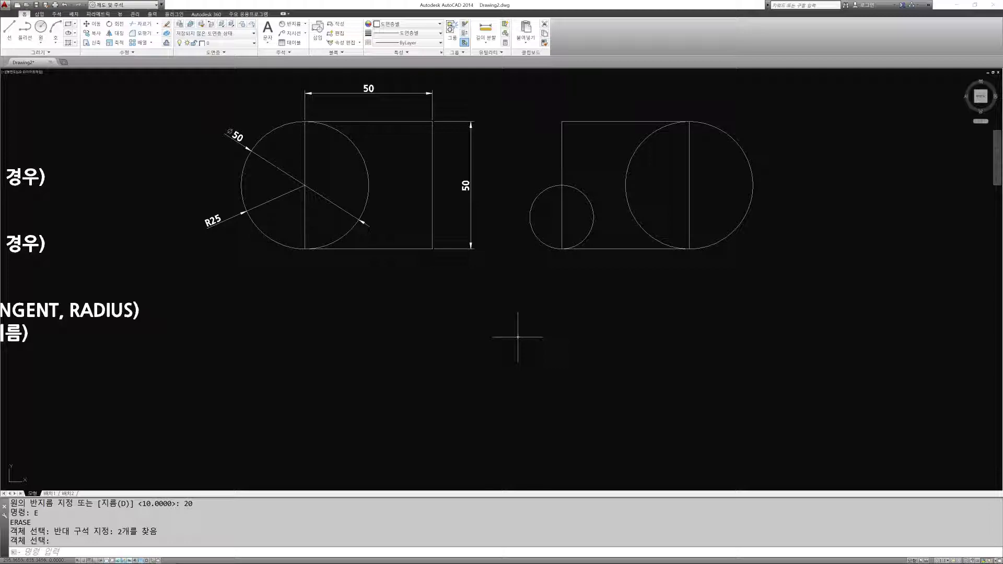
{"action": "type", "text": "c"}
{"action": "key", "text": "Return"}
{"action": "left_click", "coordinate": [519, 351]}
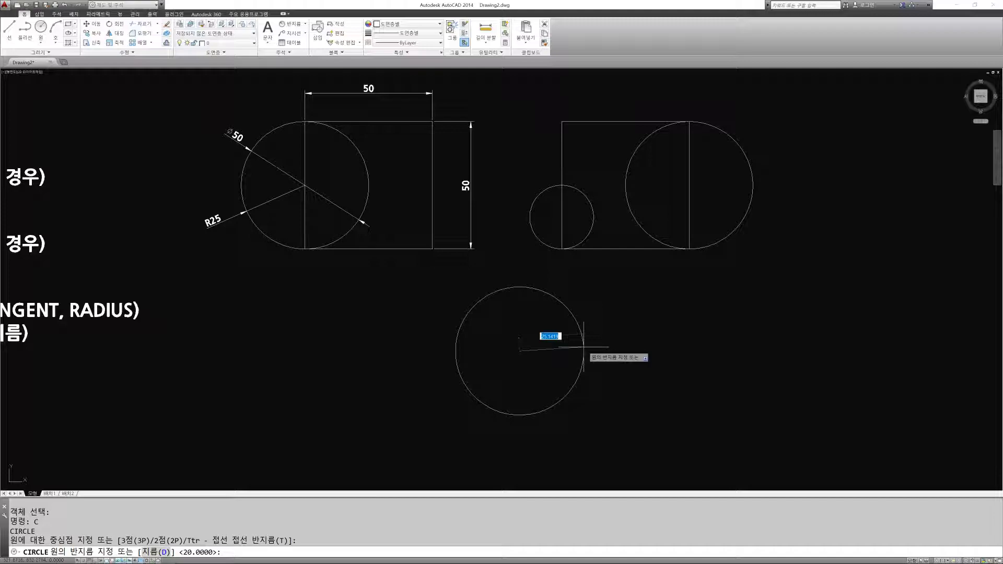
{"action": "key", "text": "Escape"}
{"action": "key", "text": "Escape"}
Look over the CIRCLE command notes, down to the TTR (tangent, tangent, radius) option, and the example circles
{"action": "scroll", "coordinate": [583, 325], "scroll_direction": "down", "scroll_amount": 2}
{"action": "scroll", "coordinate": [583, 325], "scroll_direction": "down", "scroll_amount": 2}
{"action": "scroll", "coordinate": [658, 274], "scroll_direction": "up", "scroll_amount": 2}
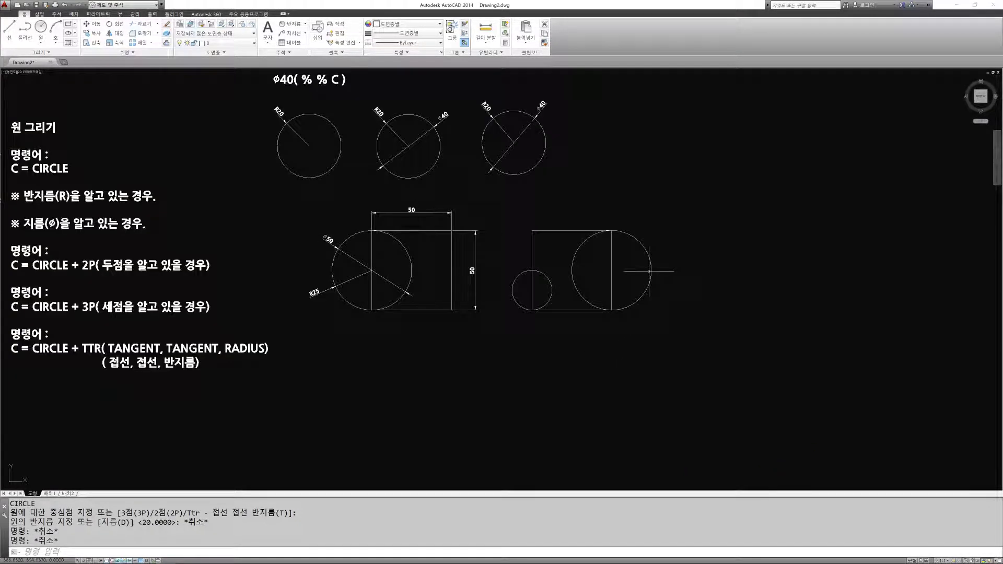
{"action": "scroll", "coordinate": [655, 271], "scroll_direction": "down", "scroll_amount": 1}
{"action": "mouse_move", "coordinate": [730, 267]}
{"action": "middle_mouse_down"}
{"action": "mouse_move", "coordinate": [689, 289]}
{"action": "mouse_move", "coordinate": [669, 271]}
{"action": "middle_mouse_up"}
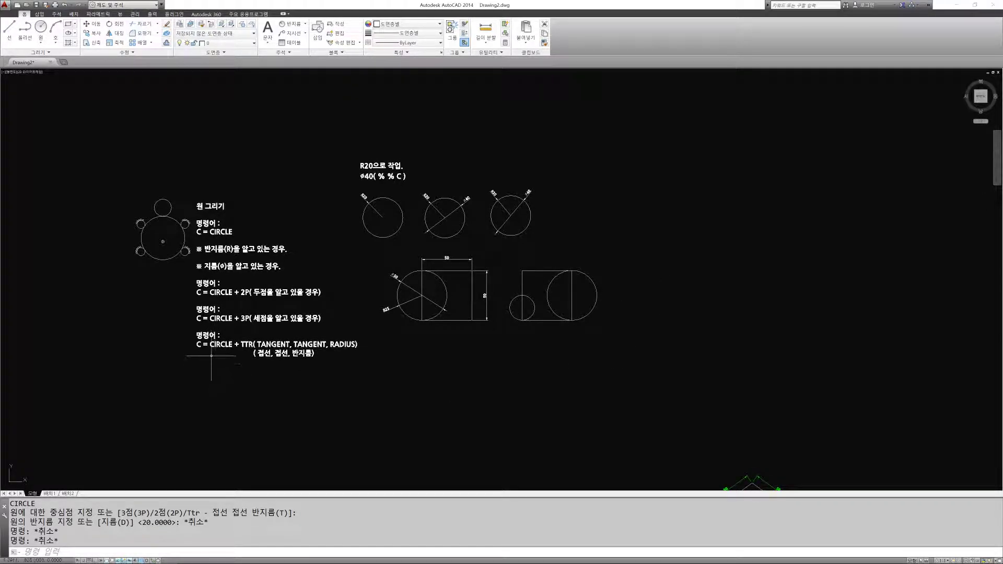
{"action": "scroll", "coordinate": [271, 312], "scroll_direction": "up", "scroll_amount": 2}
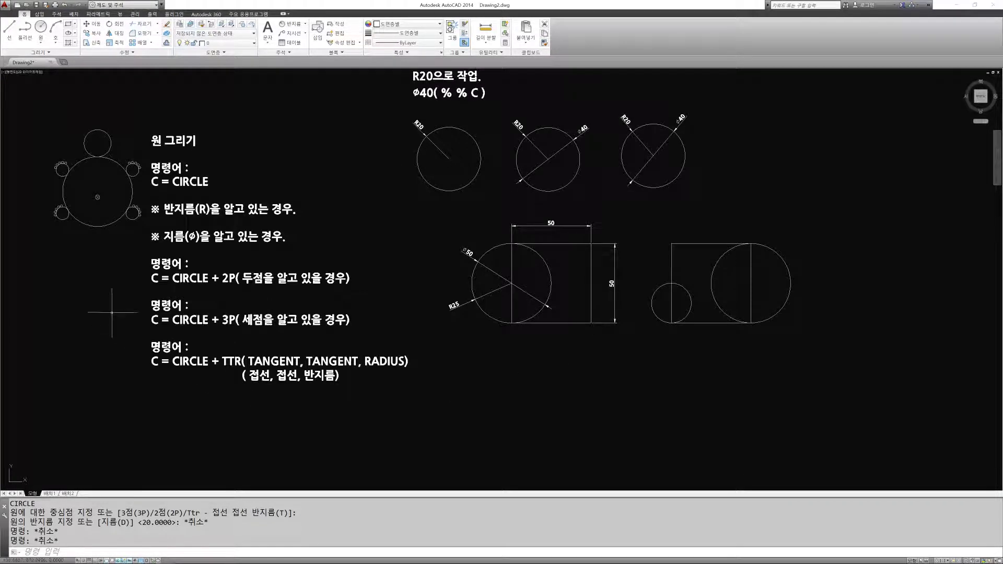
{"action": "middle_click_drag", "start_coordinate": [645, 335], "coordinate": [543, 336]}
{"action": "key", "text": "Escape"}
{"action": "key", "text": "Escape"}
{"action": "key", "text": "Escape"}
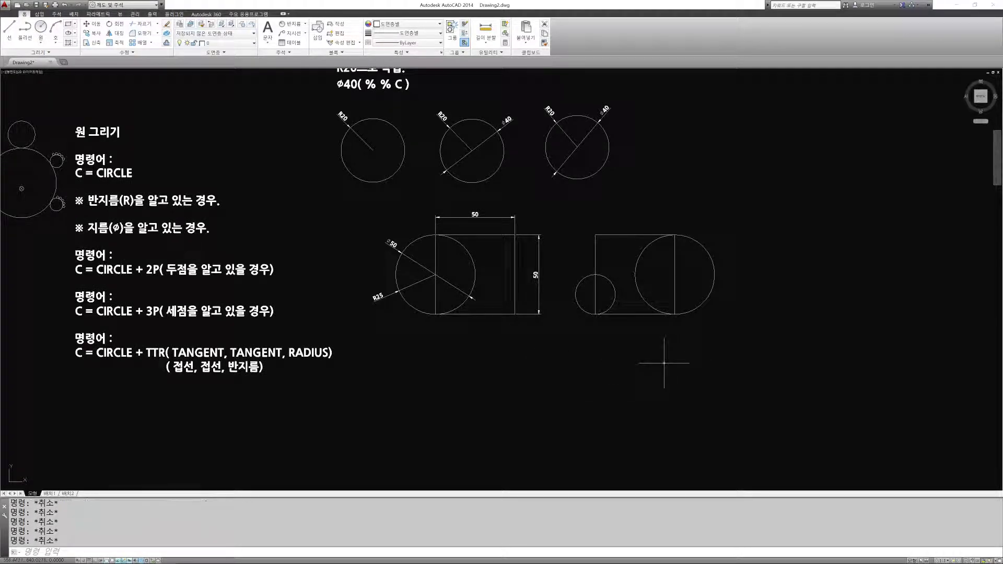
Erase the large and small two-point circles from the copied square, leaving only its four sides
{"action": "type", "text": "e"}
{"action": "key", "text": "space"}
{"action": "left_click", "coordinate": [761, 349]}
{"action": "left_click", "coordinate": [695, 270]}
{"action": "key", "text": "space"}
{"action": "key", "text": "space"}
{"action": "left_click", "coordinate": [628, 300]}
{"action": "left_click", "coordinate": [613, 305]}
{"action": "key", "text": "space"}
{"action": "key", "text": "Escape"}
{"action": "key", "text": "Escape"}
{"action": "type", "text": "c"}
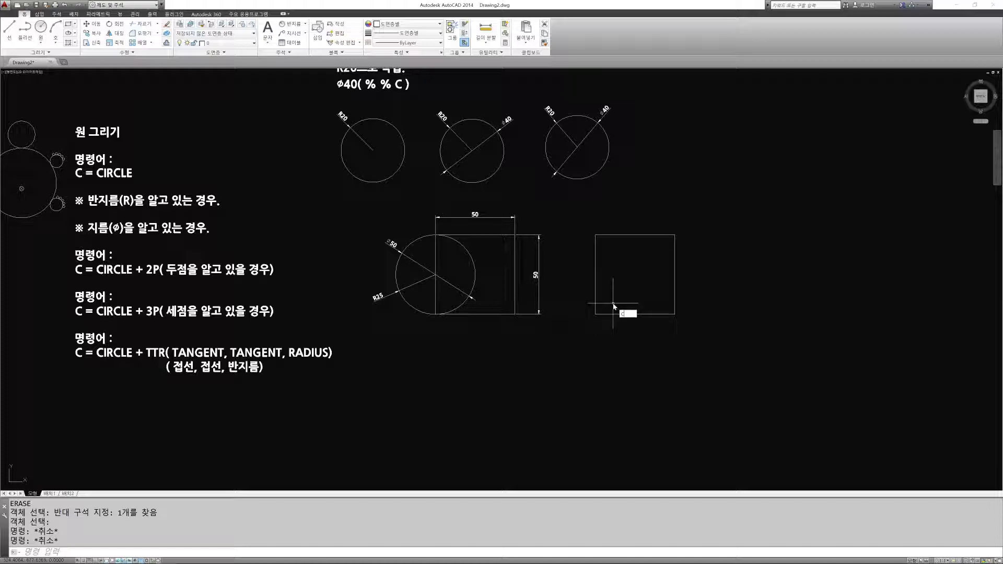
{"action": "key", "text": "space"}
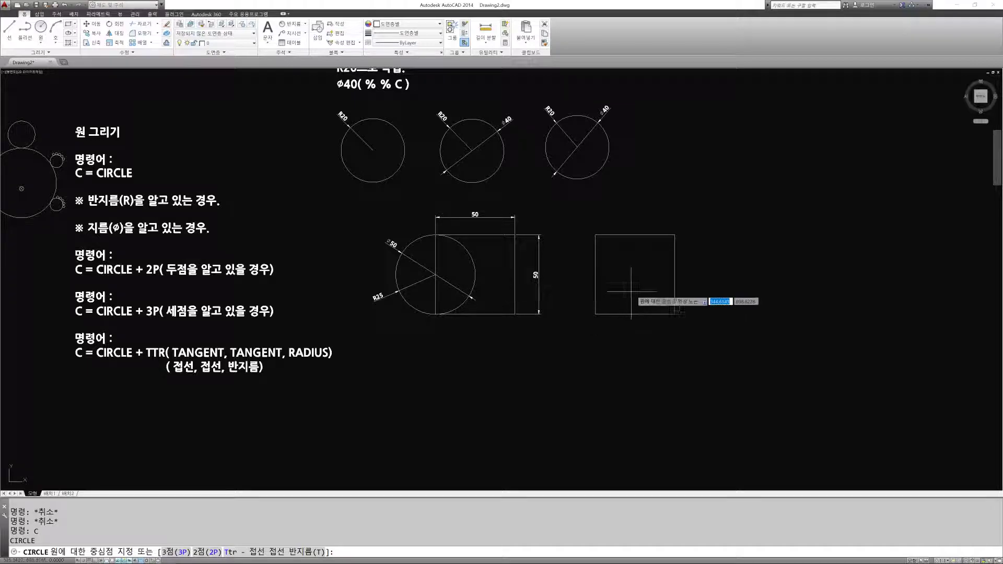
{"action": "scroll", "coordinate": [656, 242], "scroll_direction": "up", "scroll_amount": 2}
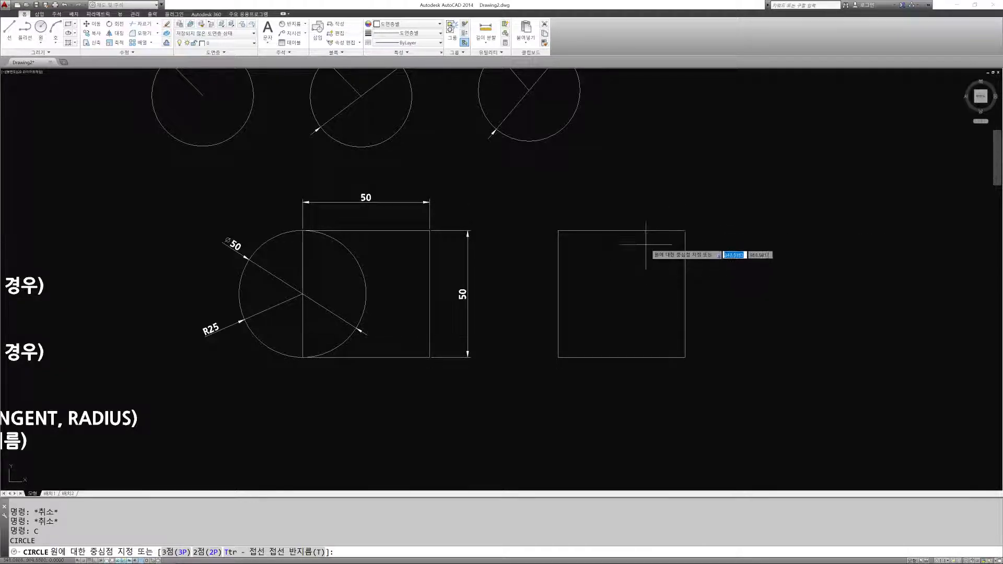
{"action": "key", "text": "F3"}
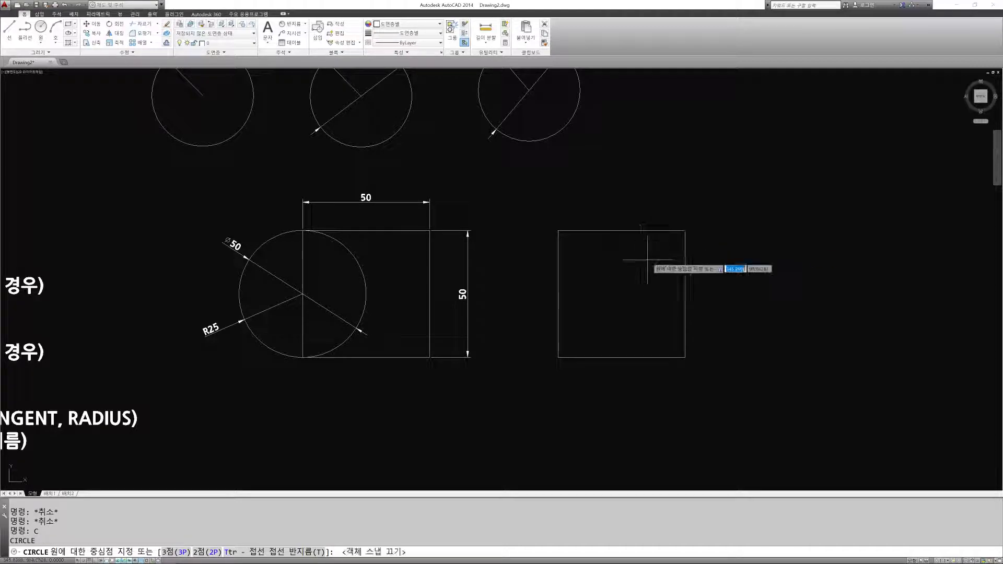
{"action": "scroll", "coordinate": [650, 266], "scroll_direction": "up", "scroll_amount": 2}
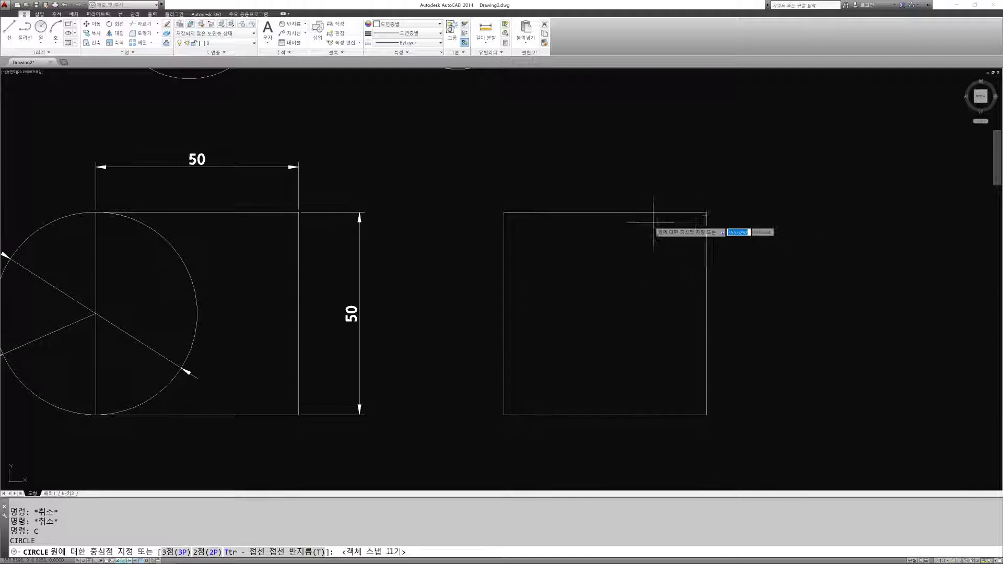
{"action": "key", "text": "Escape"}
{"action": "key", "text": "Escape"}
{"action": "key", "text": "Escape"}
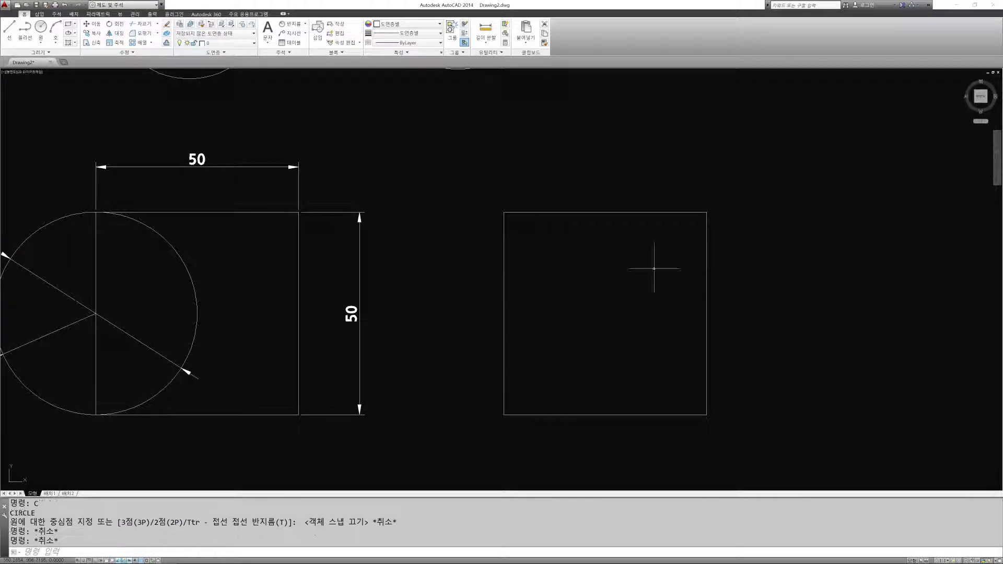
Draw a TTR circle of radius 10 tangent to the copied square's top and right sides
{"action": "type", "text": "c"}
{"action": "key", "text": "Return"}
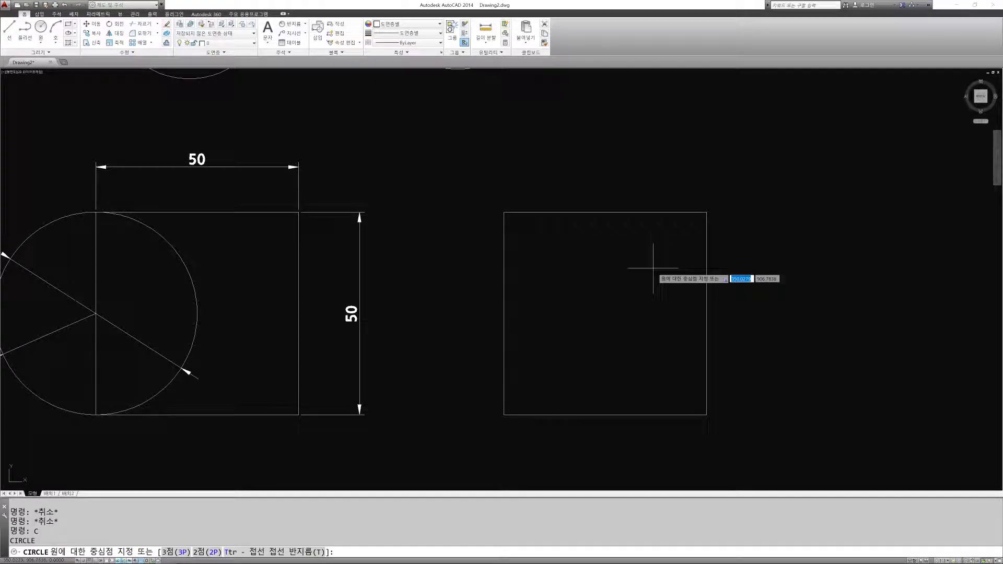
{"action": "type", "text": "T"}
{"action": "key", "text": "Return"}
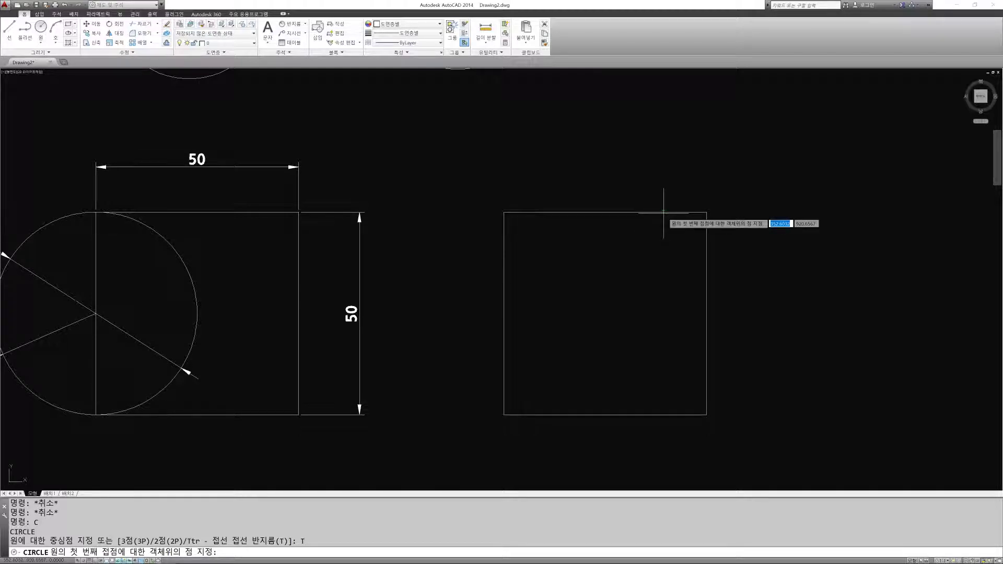
{"action": "key", "text": "F3"}
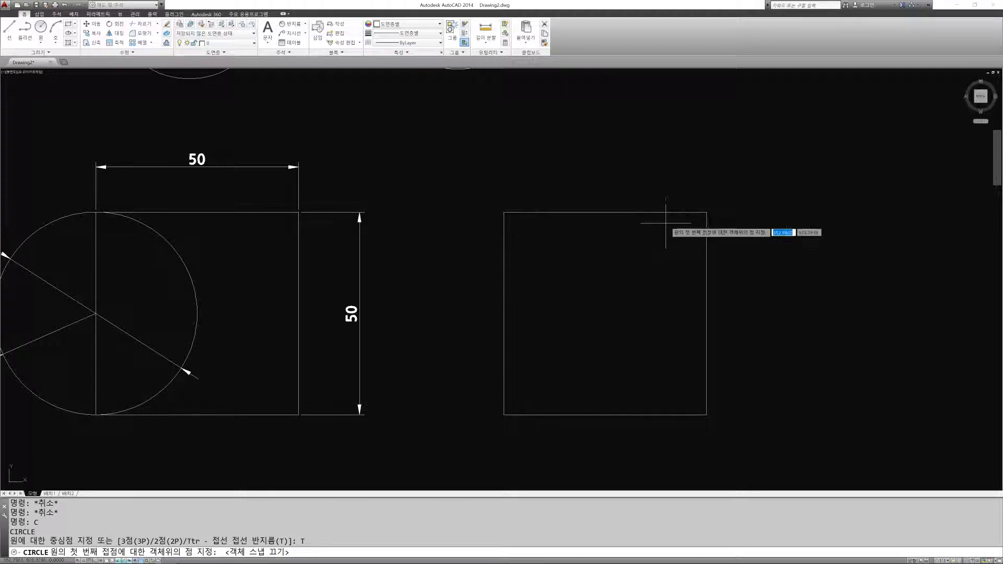
{"action": "key", "text": "F3"}
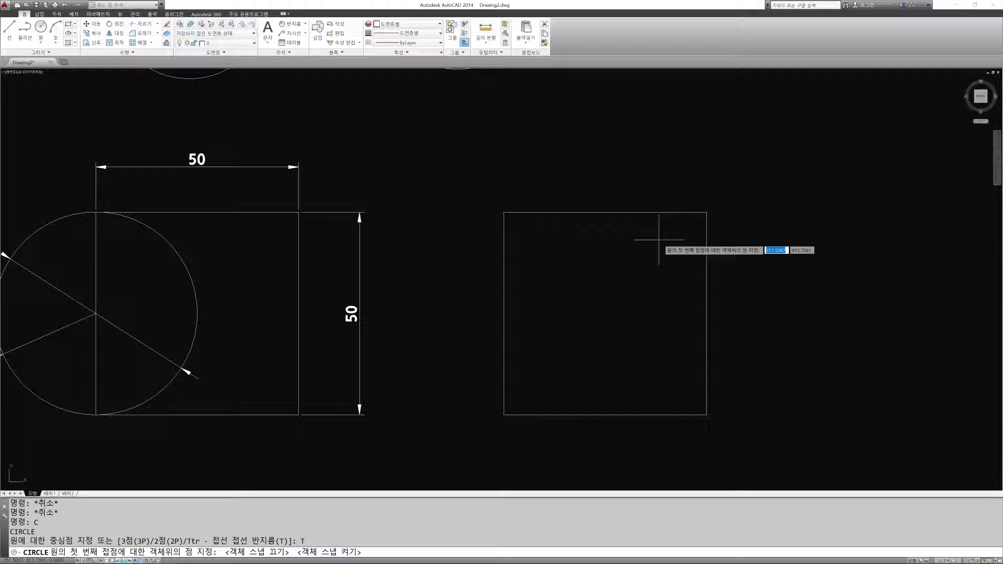
{"action": "left_click", "coordinate": [669, 212]}
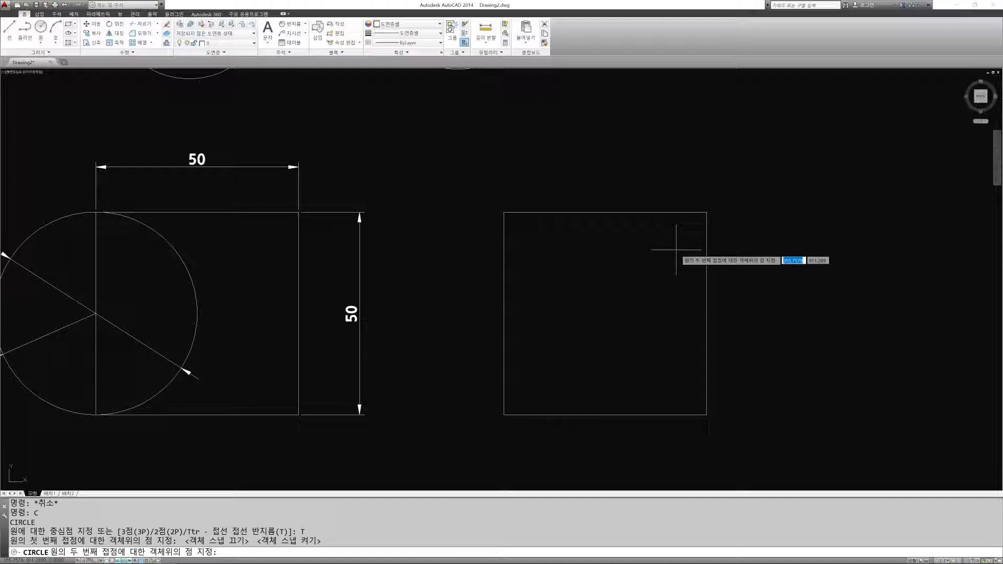
{"action": "left_click", "coordinate": [706, 269]}
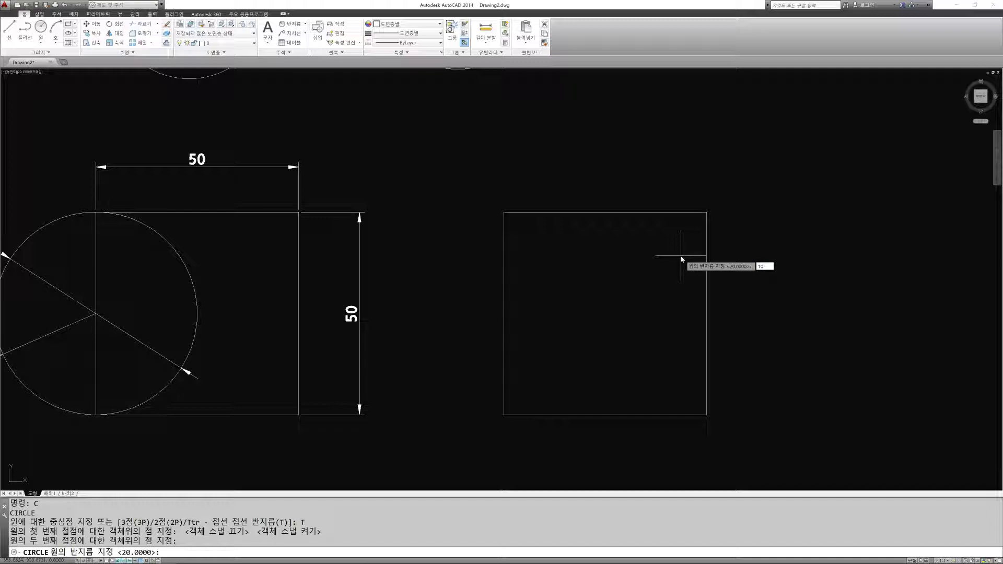
{"action": "key", "text": "Return"}
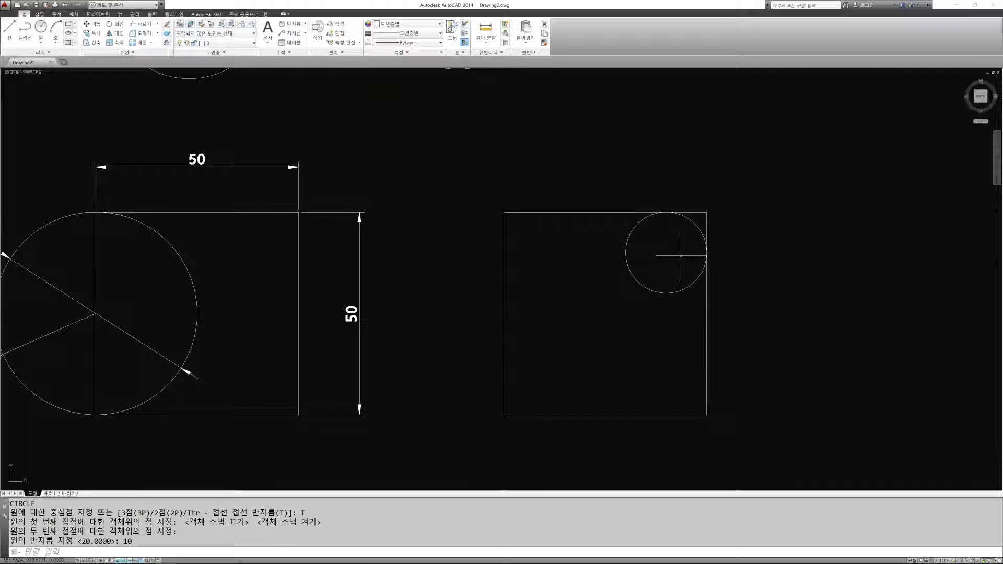
Add a radius dimension to the tangent circle, placed at its upper-left edge
{"action": "left_click", "coordinate": [291, 23]}
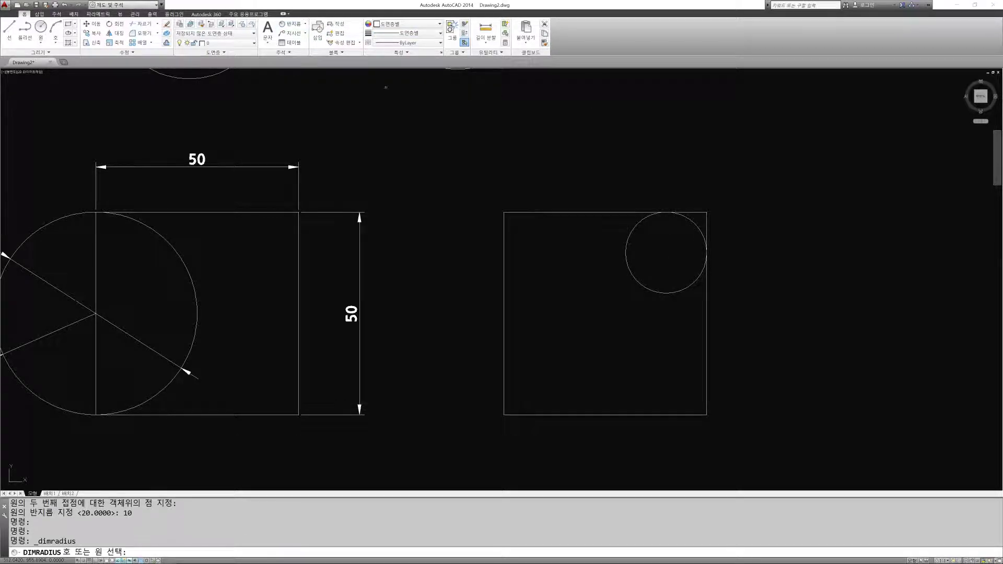
{"action": "left_click", "coordinate": [634, 229]}
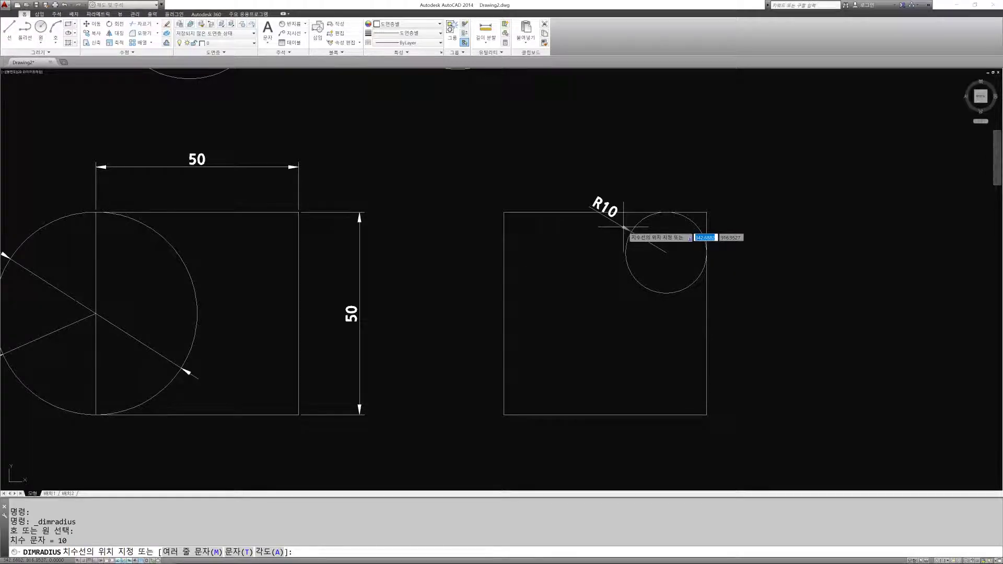
{"action": "left_click", "coordinate": [629, 227]}
{"action": "scroll", "coordinate": [690, 243], "scroll_direction": "up", "scroll_amount": 4}
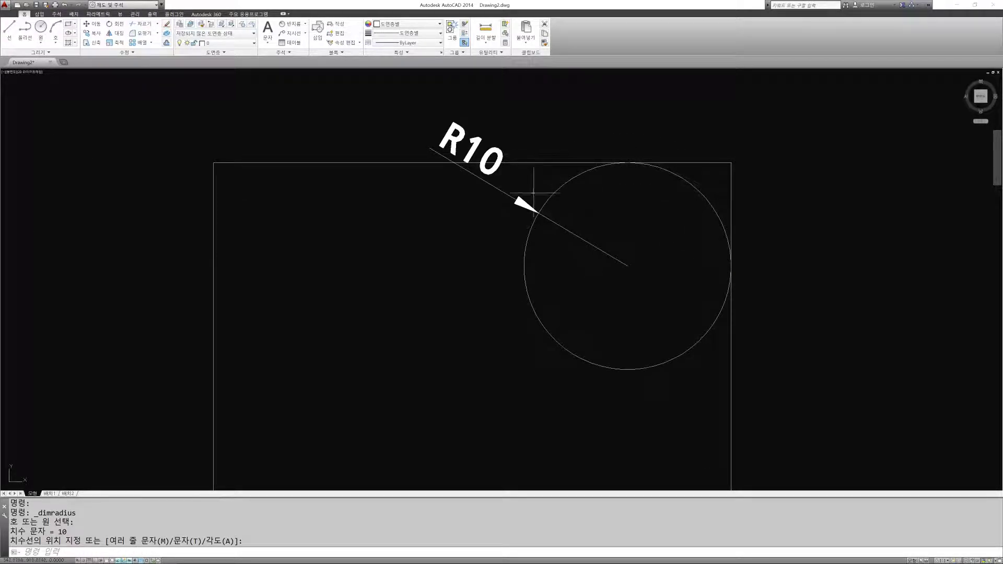
Draw a TTR circle of radius 5 tangent to the copied square's left and bottom sides
{"action": "scroll", "coordinate": [638, 247], "scroll_direction": "down", "scroll_amount": 5}
{"action": "scroll", "coordinate": [630, 290], "scroll_direction": "up", "scroll_amount": 2}
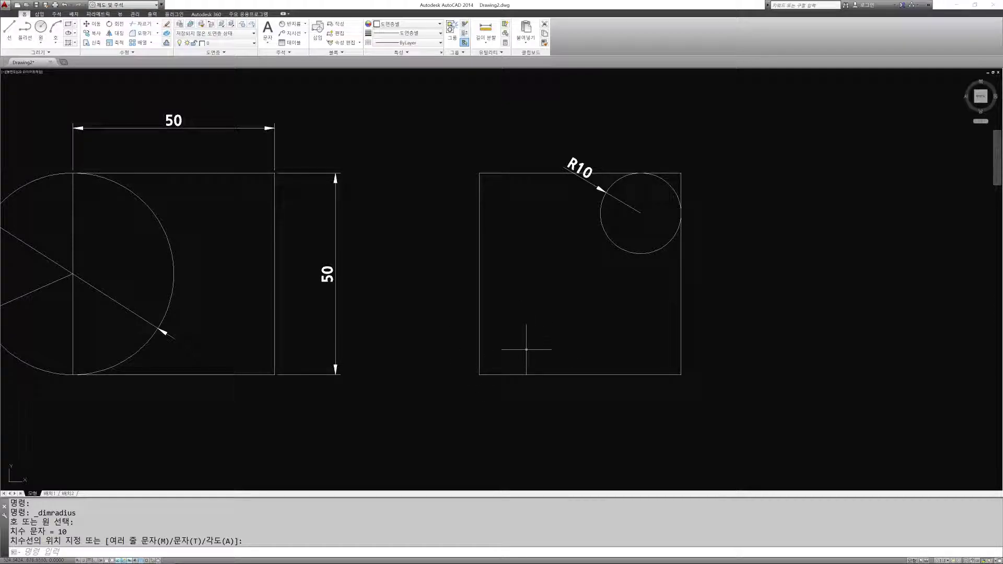
{"action": "key", "text": "Return"}
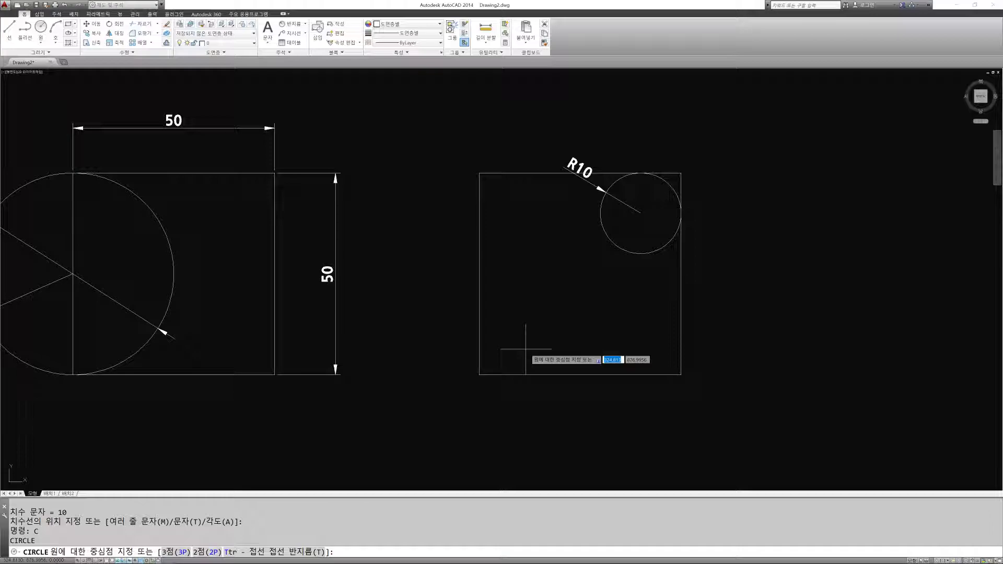
{"action": "type", "text": "ㄱ"}
{"action": "key", "text": "Return"}
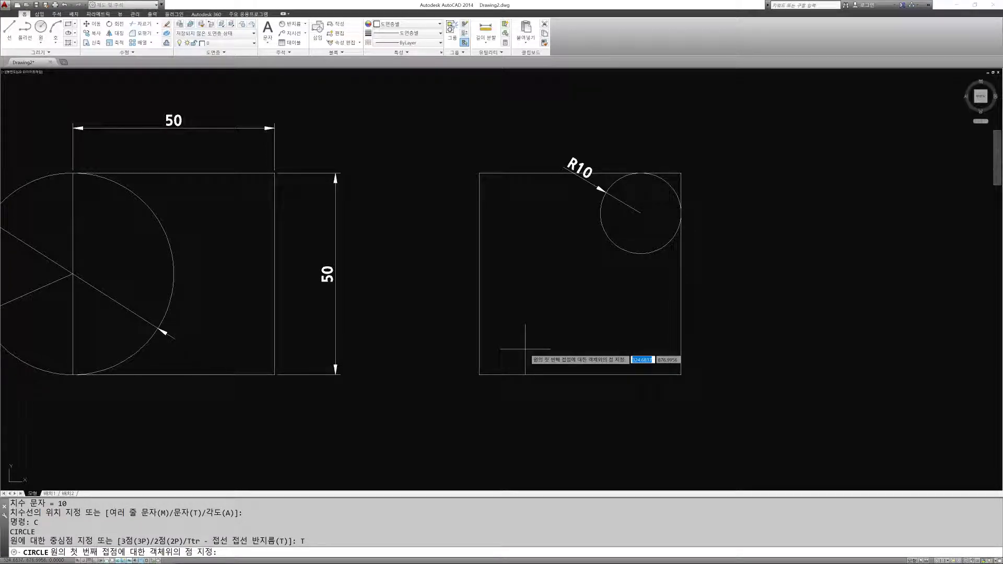
{"action": "scroll", "coordinate": [525, 349], "scroll_direction": "up", "scroll_amount": 2}
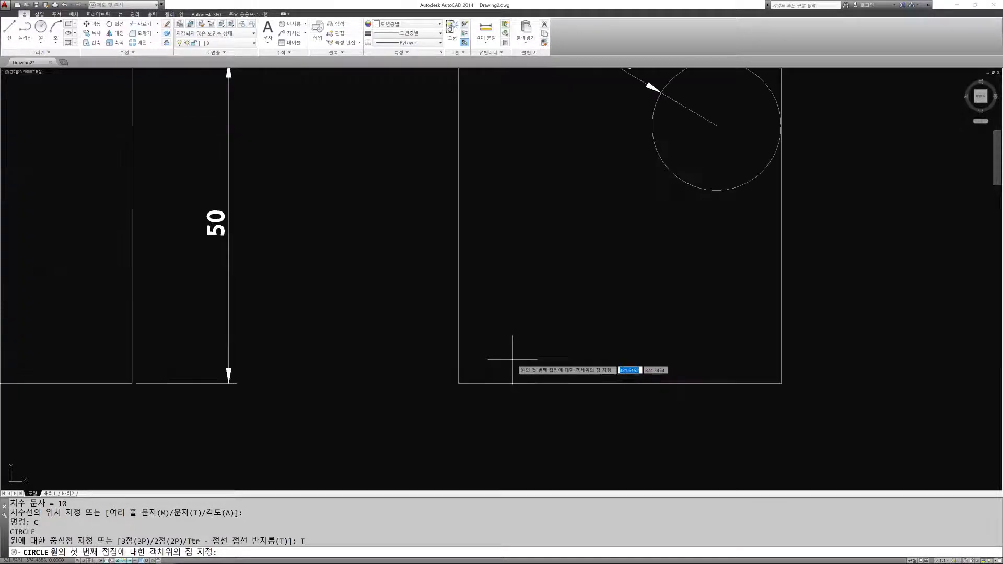
{"action": "left_click", "coordinate": [458, 340]}
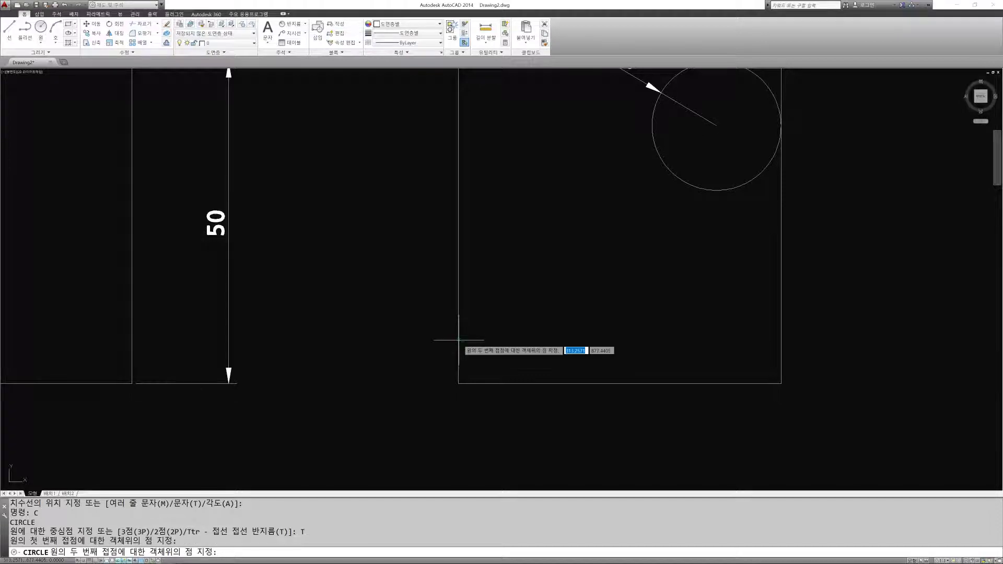
{"action": "left_click", "coordinate": [509, 383]}
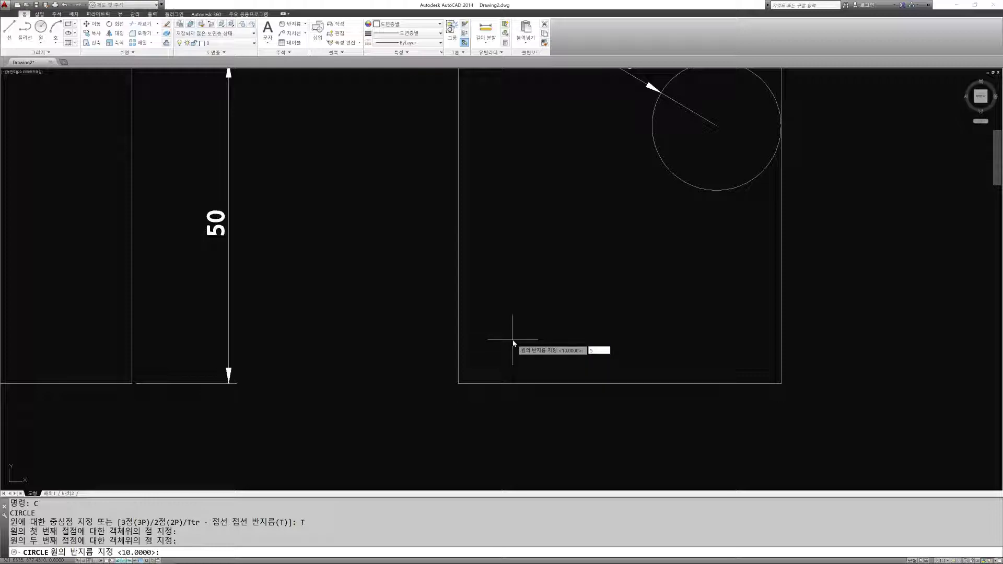
{"action": "type", "text": "5"}
{"action": "key", "text": "Return"}
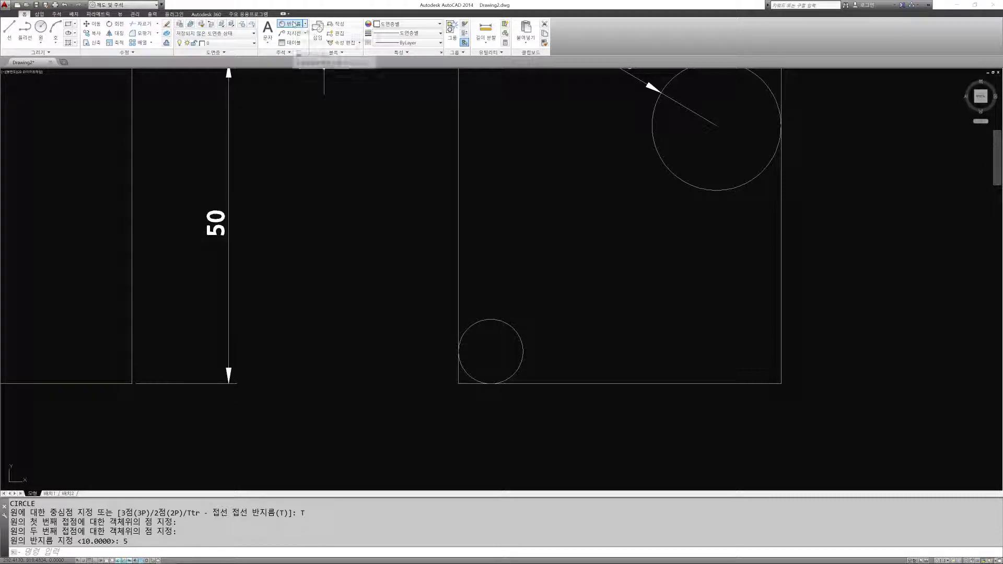
Add a radius dimension to the small tangent circle, placed outside its upper-right edge
{"action": "left_click", "coordinate": [295, 25]}
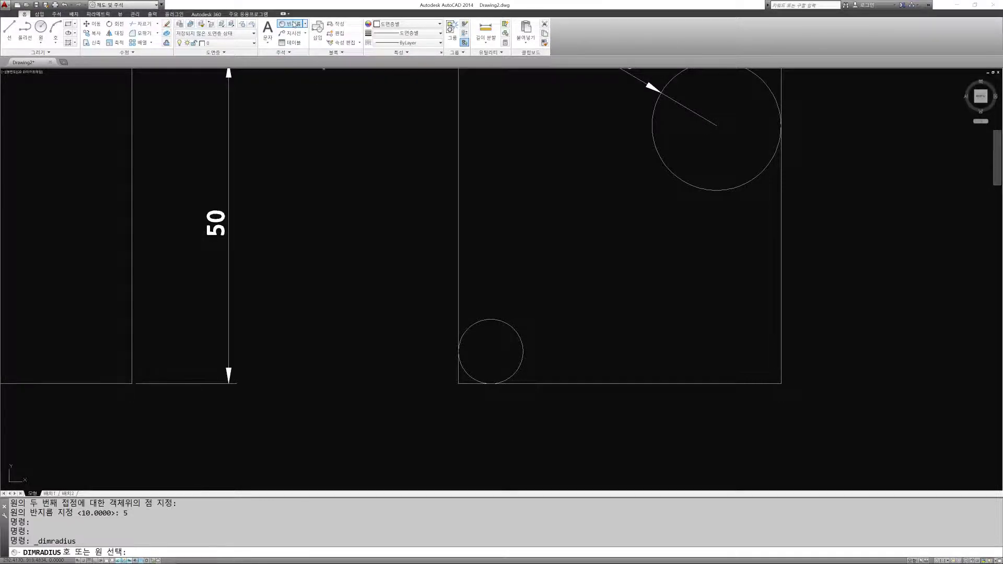
{"action": "left_click", "coordinate": [514, 329]}
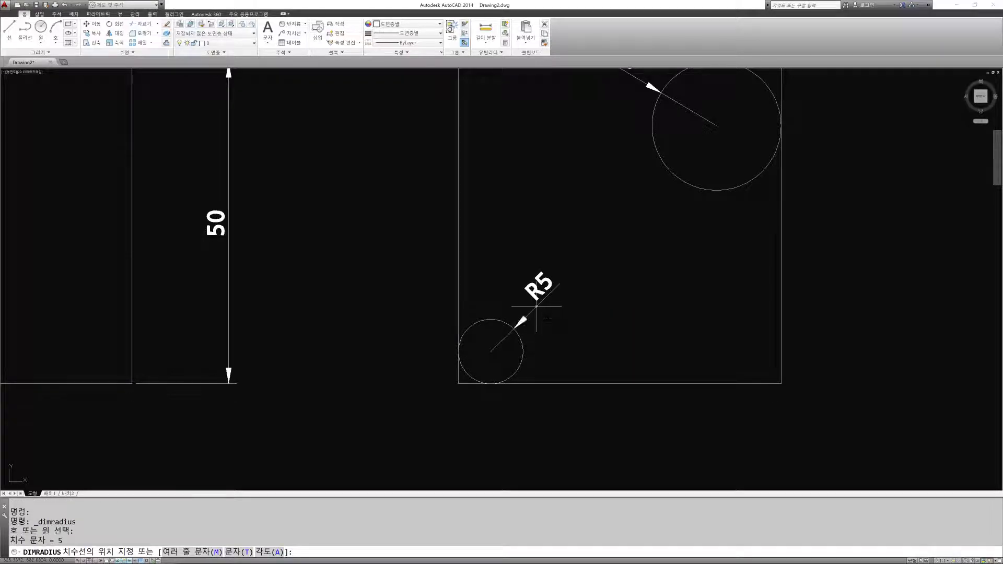
{"action": "left_click", "coordinate": [558, 285]}
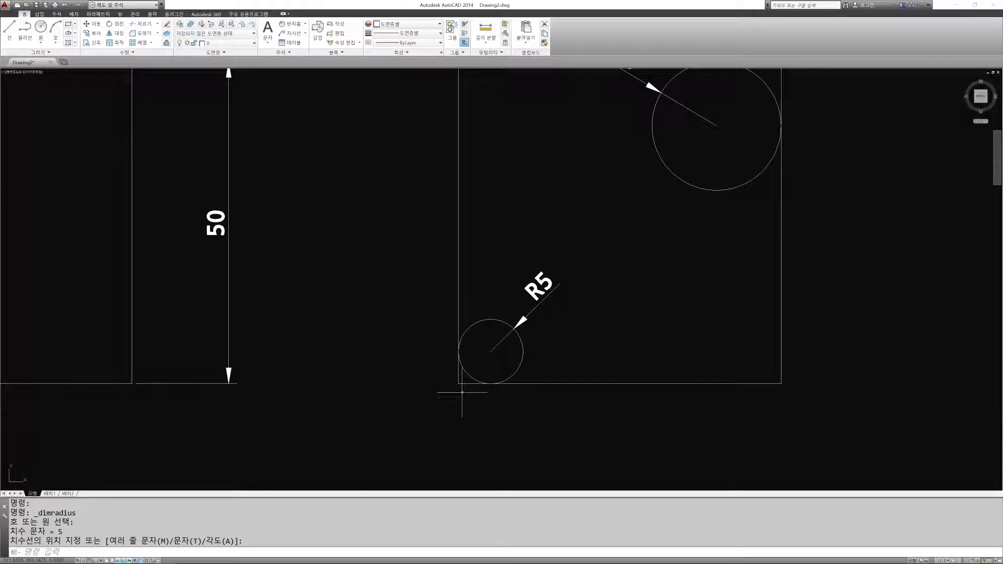
{"action": "scroll", "coordinate": [488, 348], "scroll_direction": "down", "scroll_amount": 4}
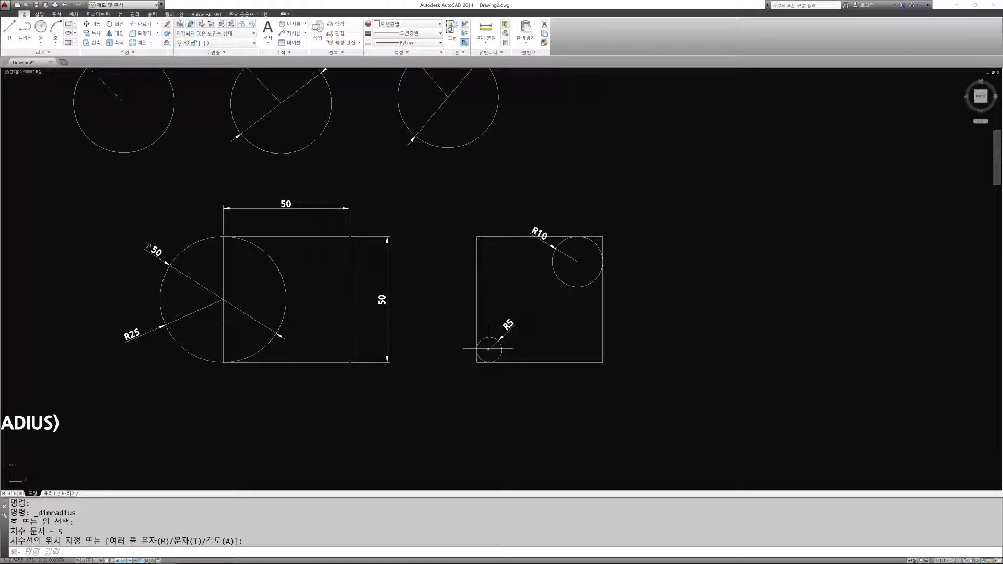
Draw a TTR circle of radius 15 tangent to the copied square's right and bottom sides
{"action": "scroll", "coordinate": [488, 349], "scroll_direction": "up", "scroll_amount": 2}
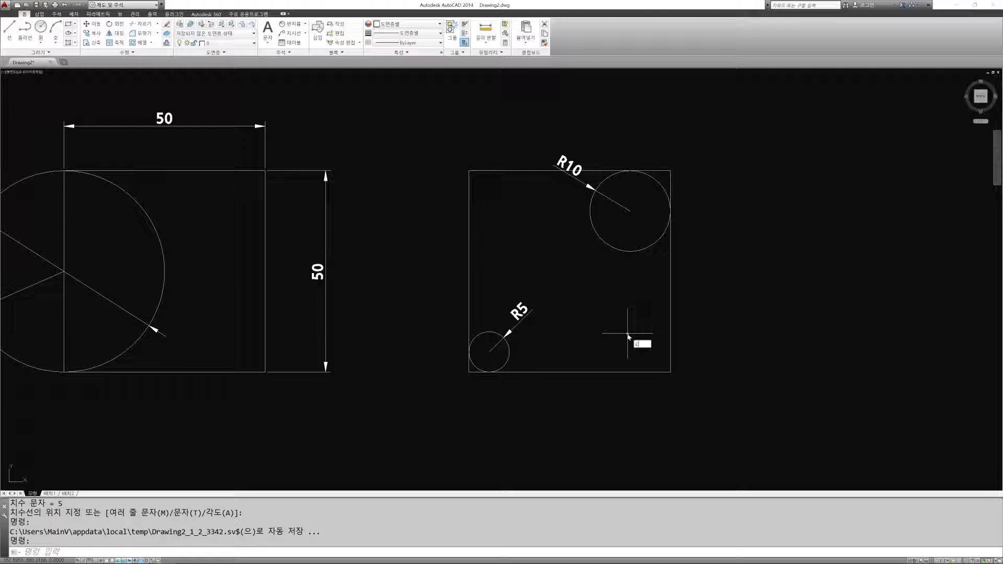
{"action": "key", "text": "Return"}
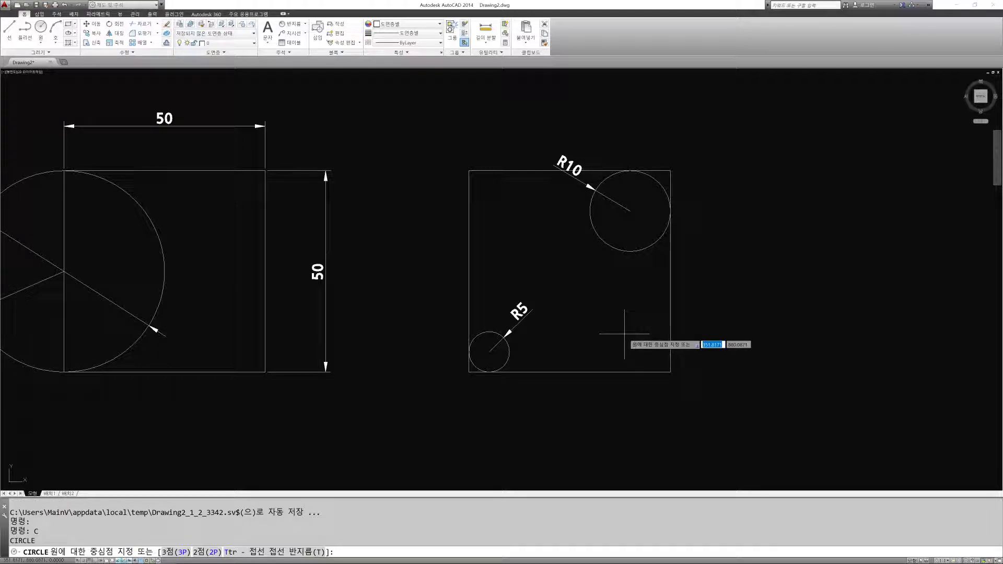
{"action": "type", "text": "T"}
{"action": "key", "text": "Return"}
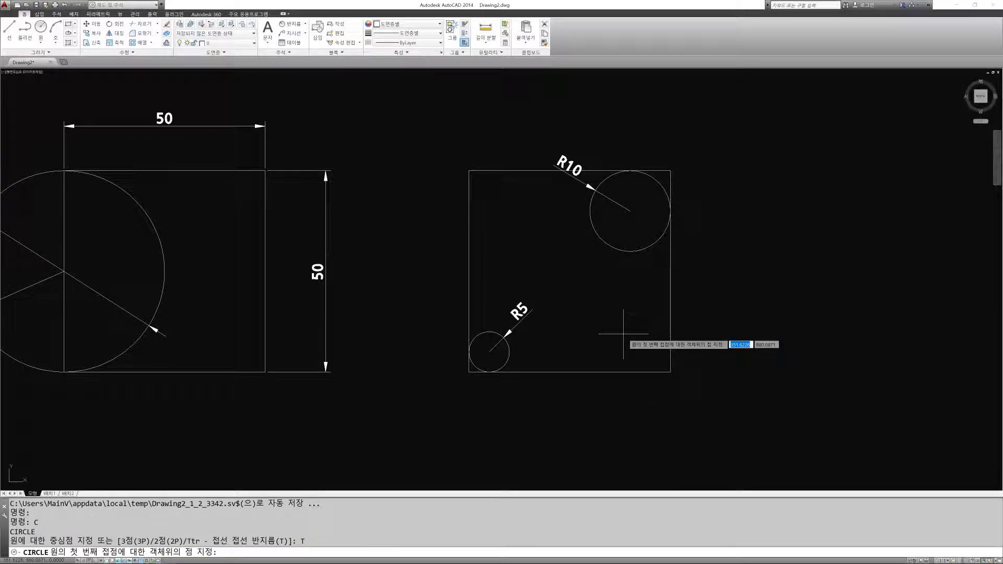
{"action": "left_click", "coordinate": [670, 331]}
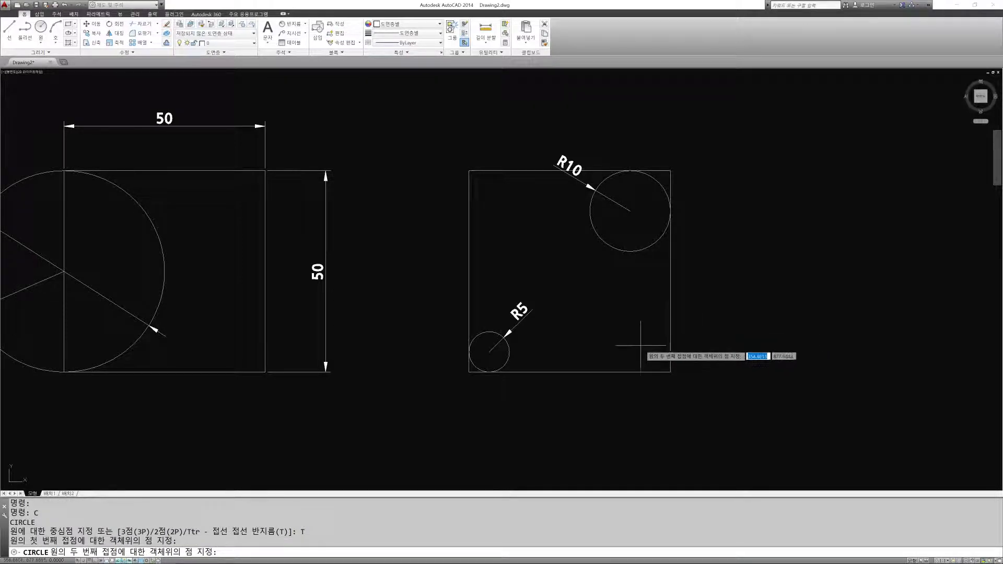
{"action": "left_click", "coordinate": [618, 371]}
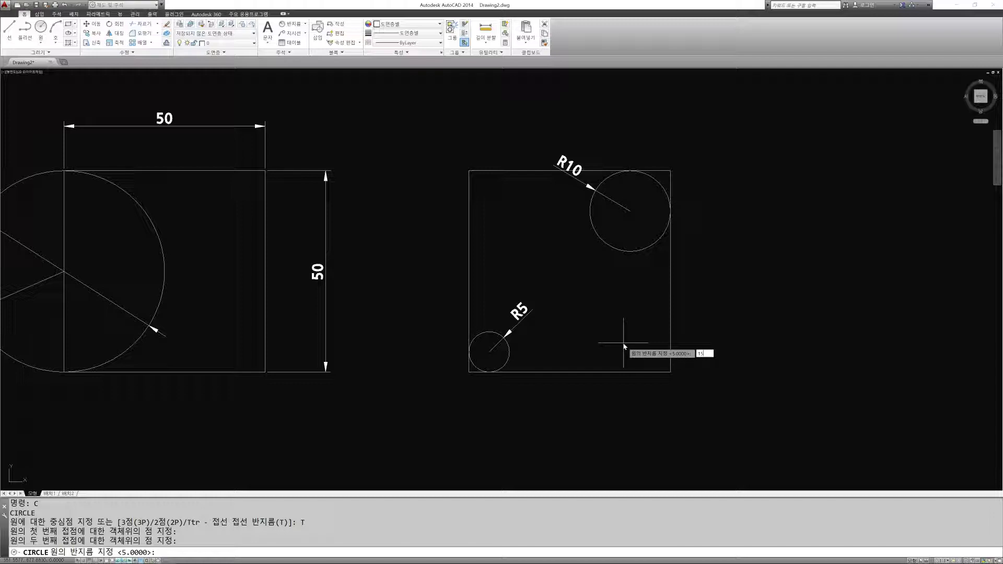
{"action": "key", "text": "Return"}
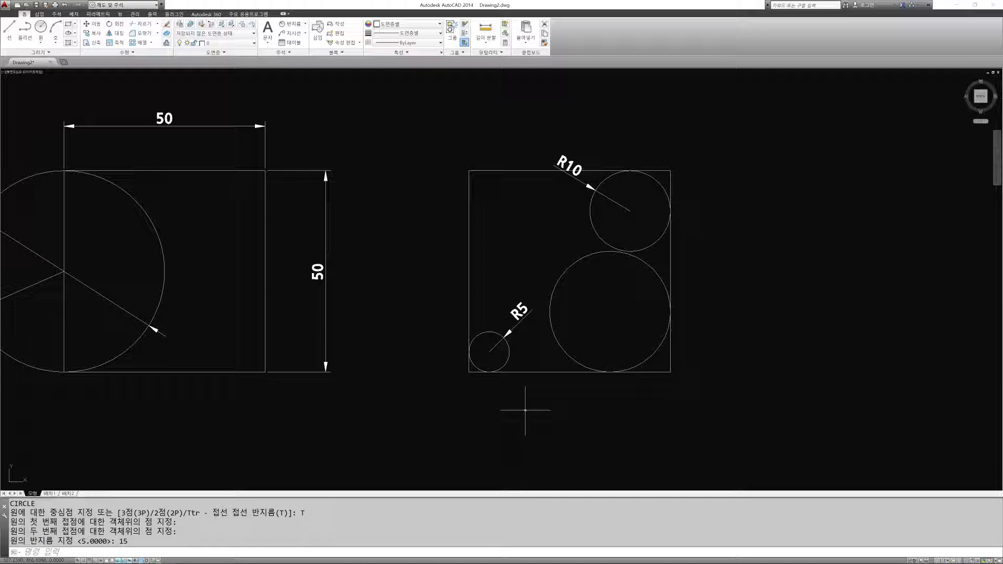
Copy the four sides of the dimensioned 50 by 50 square straight down into the empty space, with ortho on
{"action": "scroll", "coordinate": [511, 374], "scroll_direction": "down", "scroll_amount": 3}
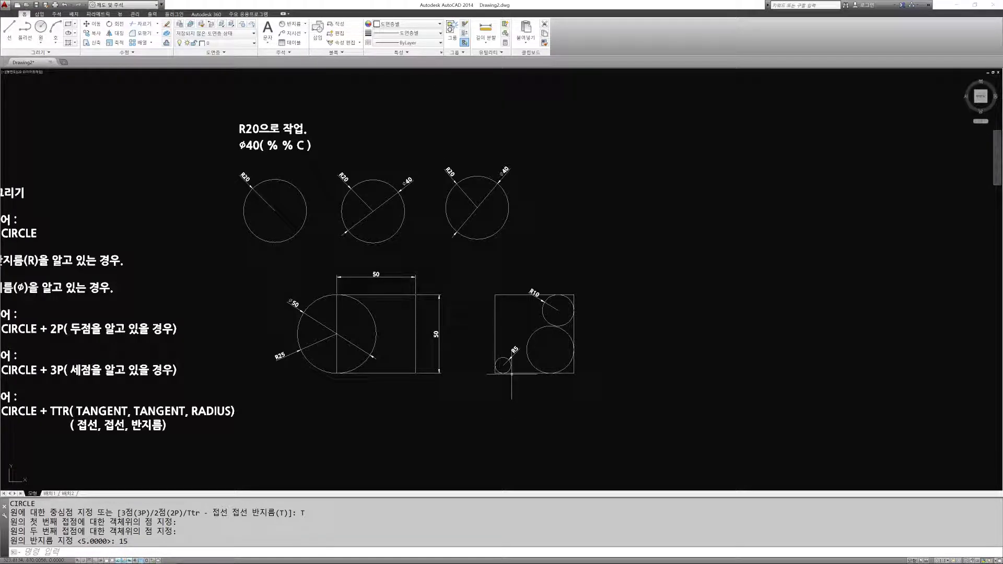
{"action": "middle_click_drag", "start_coordinate": [544, 335], "coordinate": [714, 177]}
{"action": "middle_click_drag", "start_coordinate": [555, 320], "coordinate": [560, 253]}
{"action": "key", "text": "Escape"}
{"action": "key", "text": "Escape"}
{"action": "type", "text": "co"}
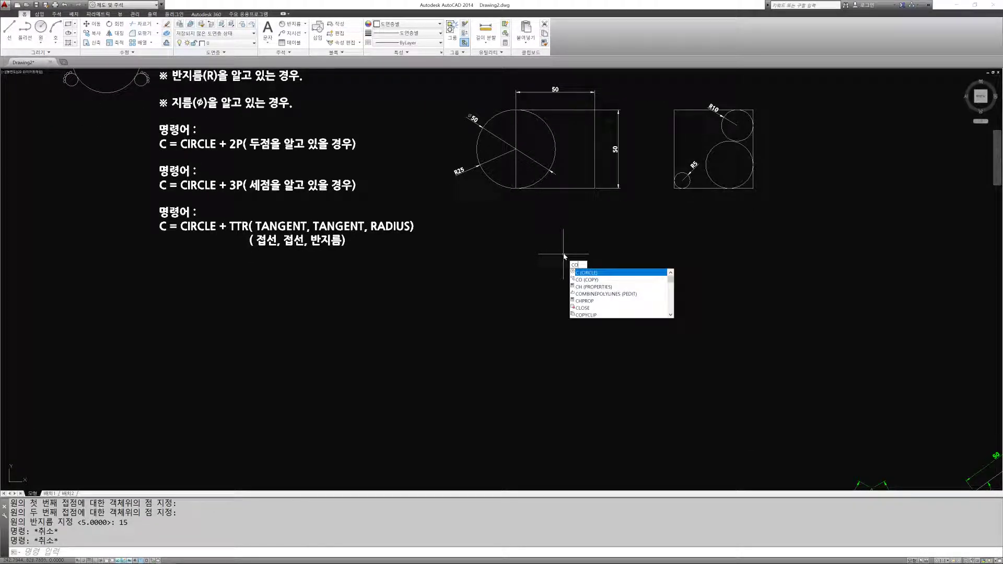
{"action": "key", "text": "Return"}
{"action": "left_click", "coordinate": [508, 103]}
{"action": "left_click", "coordinate": [598, 226]}
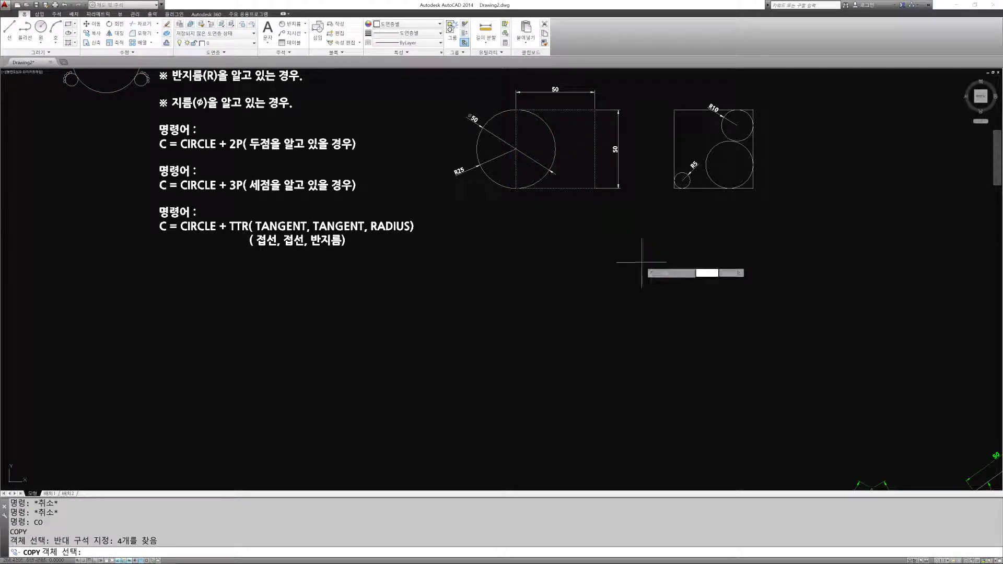
{"action": "key", "text": "Return"}
{"action": "left_click", "coordinate": [638, 178]}
{"action": "key", "text": "F8"}
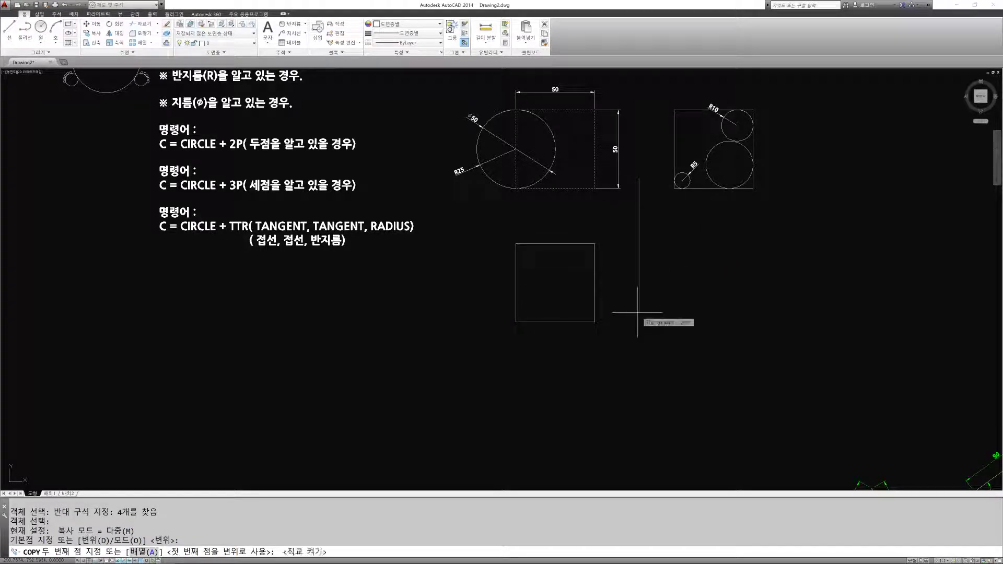
{"action": "left_click", "coordinate": [637, 313]}
{"action": "key", "text": "Escape"}
Draw a horizontal line 50 units long to the right of the new square copy
{"action": "middle_click_drag", "start_coordinate": [587, 232], "coordinate": [576, 288]}
{"action": "scroll", "coordinate": [563, 319], "scroll_direction": "up", "scroll_amount": 2}
{"action": "key", "text": "Escape"}
{"action": "key", "text": "Escape"}
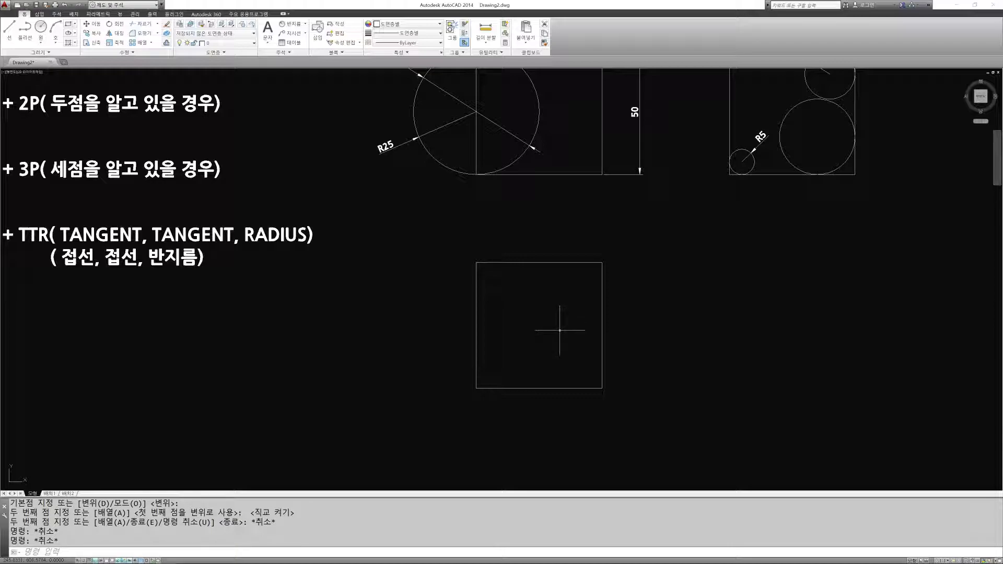
{"action": "type", "text": "L"}
{"action": "key", "text": "Return"}
{"action": "middle_click_drag", "start_coordinate": [788, 305], "coordinate": [589, 284]}
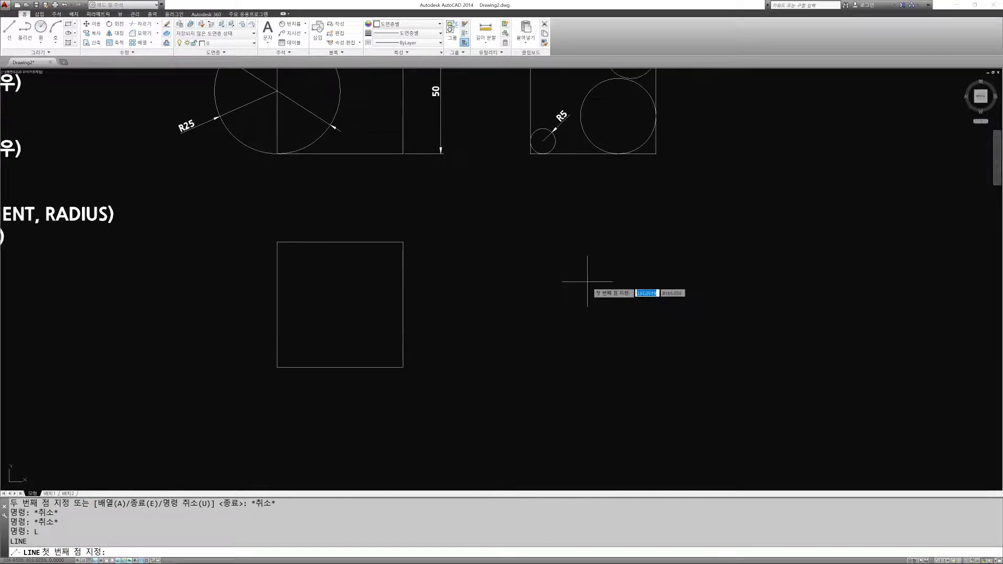
{"action": "left_click", "coordinate": [571, 306]}
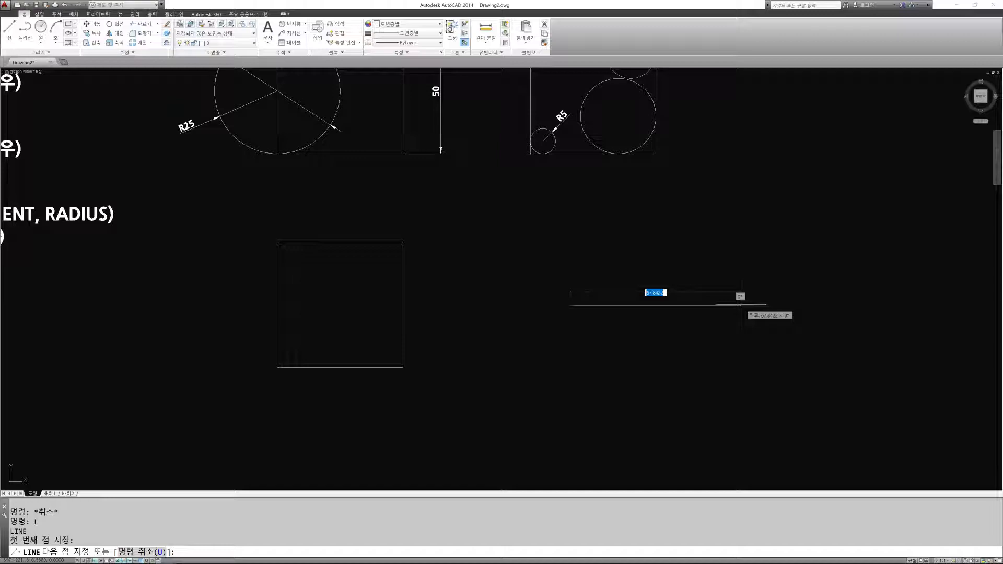
{"action": "type", "text": "50"}
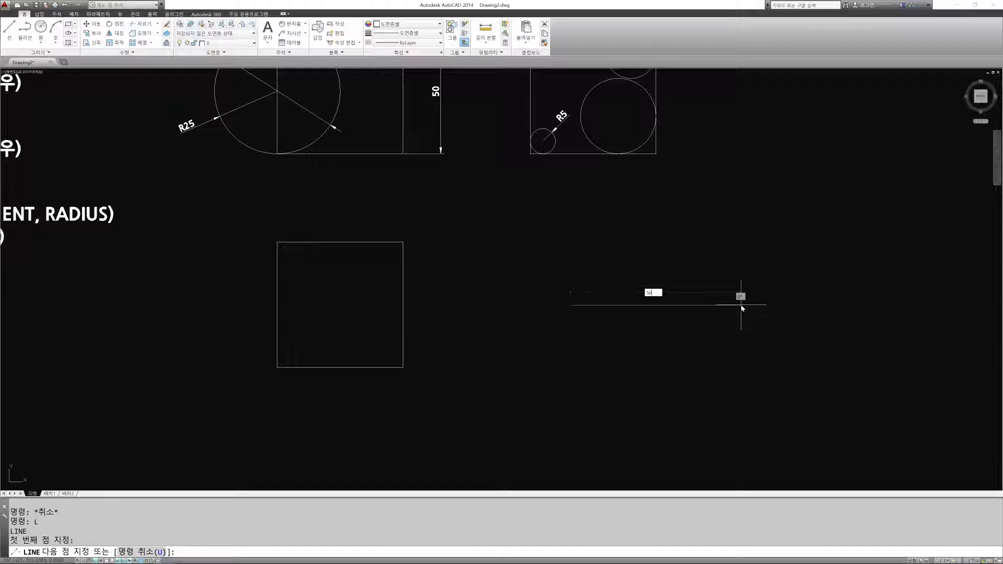
{"action": "key", "text": "Return"}
{"action": "key", "text": "Escape"}
With object snap on, draw a second 50-unit horizontal line level with the first, leaving a gap to its right
{"action": "middle_click_drag", "start_coordinate": [814, 306], "coordinate": [720, 308]}
{"action": "key", "text": "Return"}
{"action": "key", "text": "F3"}
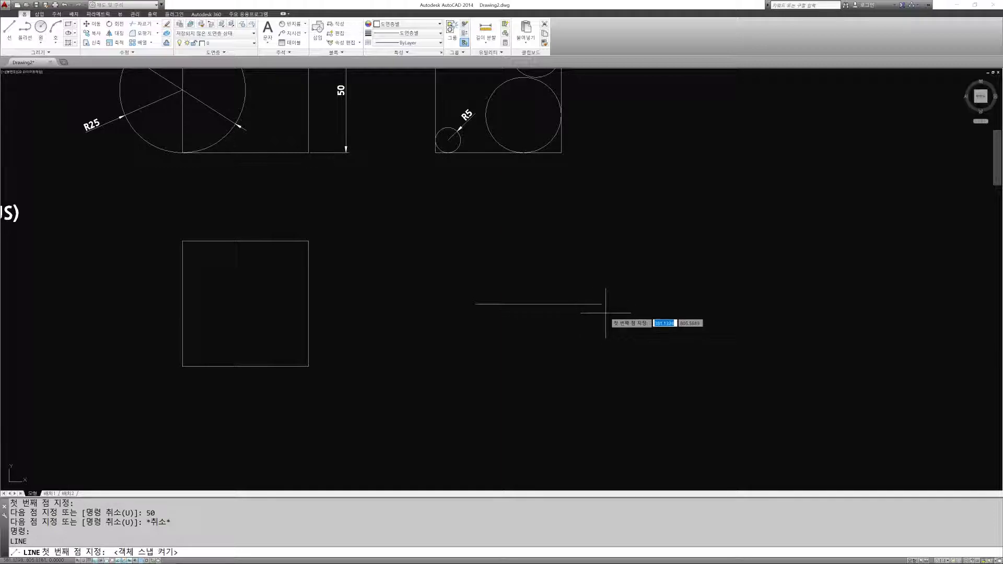
{"action": "left_click", "coordinate": [857, 304]}
{"action": "type", "text": "5"}
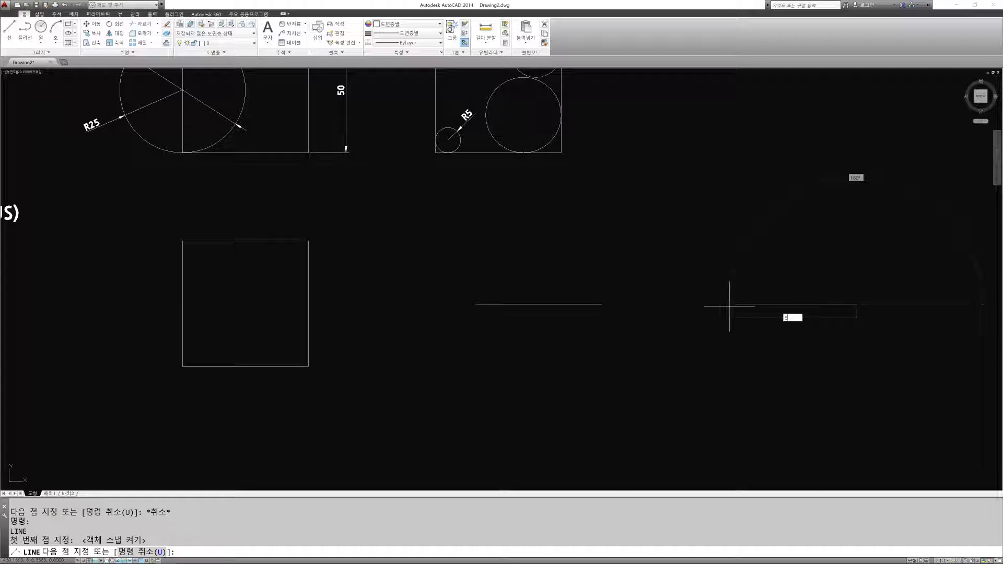
{"action": "key", "text": "Return"}
{"action": "key", "text": "Escape"}
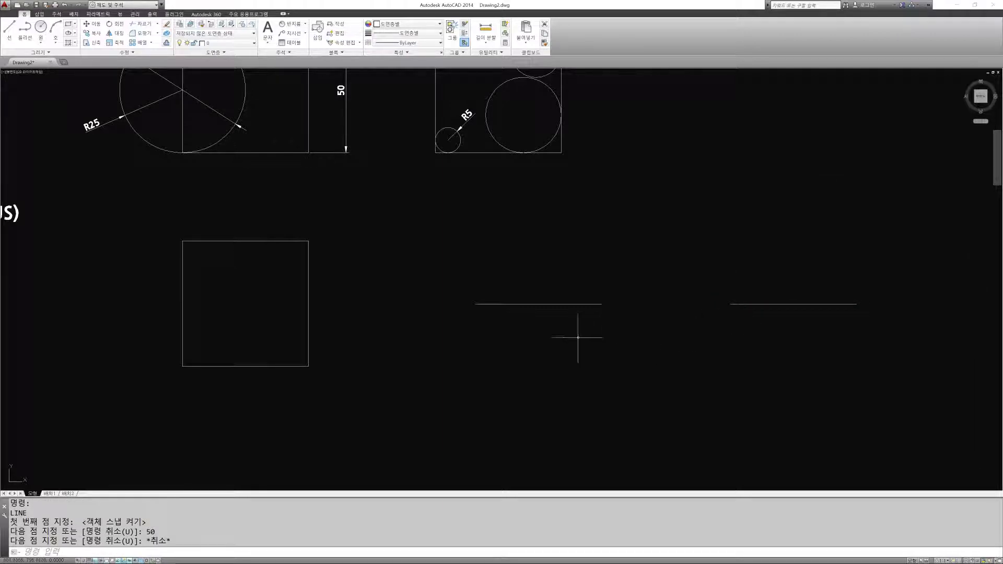
Add a horizontal linear dimension above each of the two separate lines
{"action": "left_click", "coordinate": [305, 23]}
{"action": "left_click", "coordinate": [299, 38]}
{"action": "left_click", "coordinate": [476, 304]}
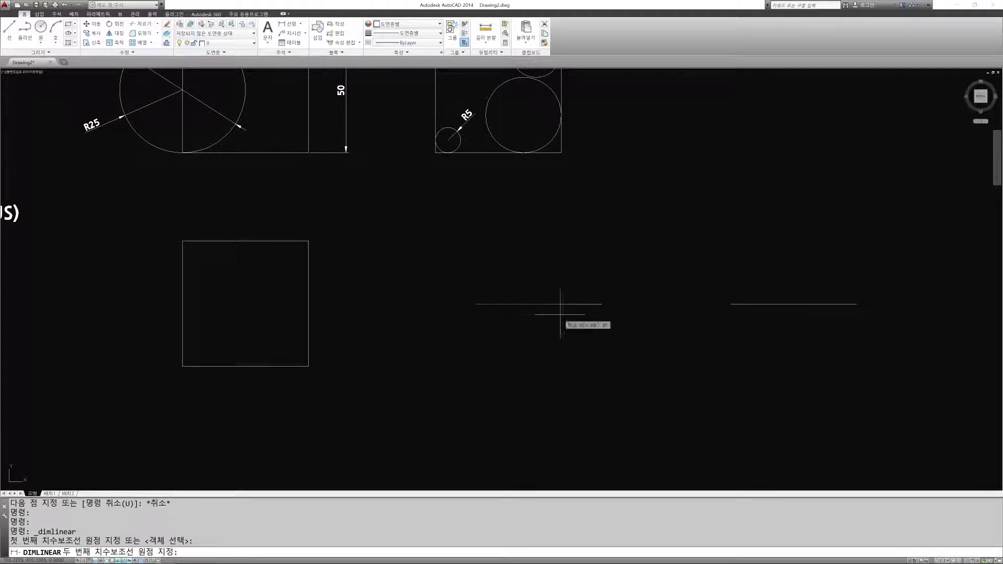
{"action": "left_click", "coordinate": [601, 304]}
{"action": "left_click", "coordinate": [601, 266]}
{"action": "key", "text": "Return"}
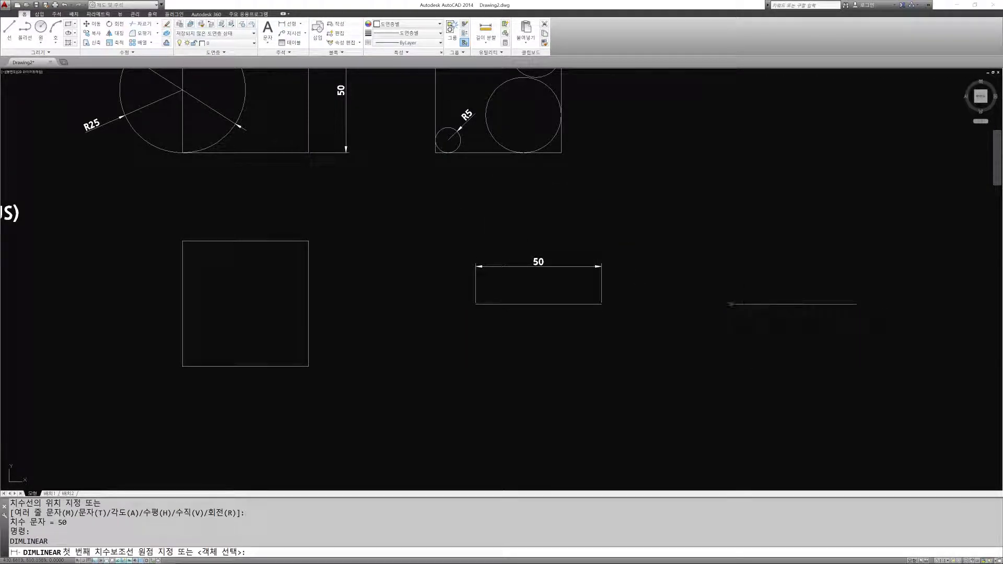
{"action": "left_click", "coordinate": [730, 304]}
{"action": "left_click", "coordinate": [857, 304]}
{"action": "left_click", "coordinate": [841, 270]}
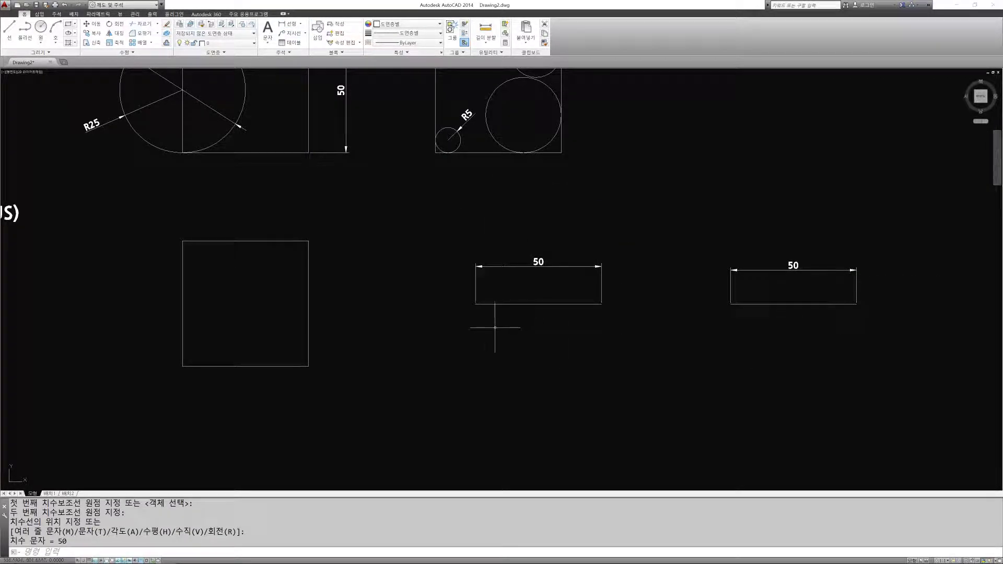
{"action": "middle_click_drag", "start_coordinate": [493, 327], "coordinate": [580, 342]}
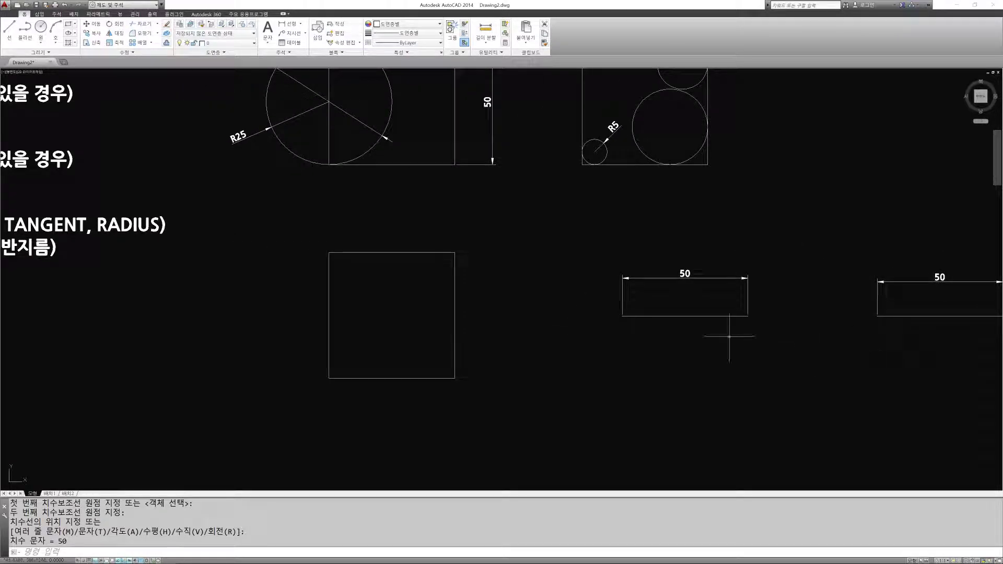
Erase both separate horizontal lines together with their linear dimensions
{"action": "mouse_move", "coordinate": [546, 314]}
{"action": "middle_mouse_down"}
{"action": "mouse_move", "coordinate": [605, 315]}
{"action": "mouse_move", "coordinate": [569, 290]}
{"action": "middle_mouse_up"}
{"action": "type", "text": "e"}
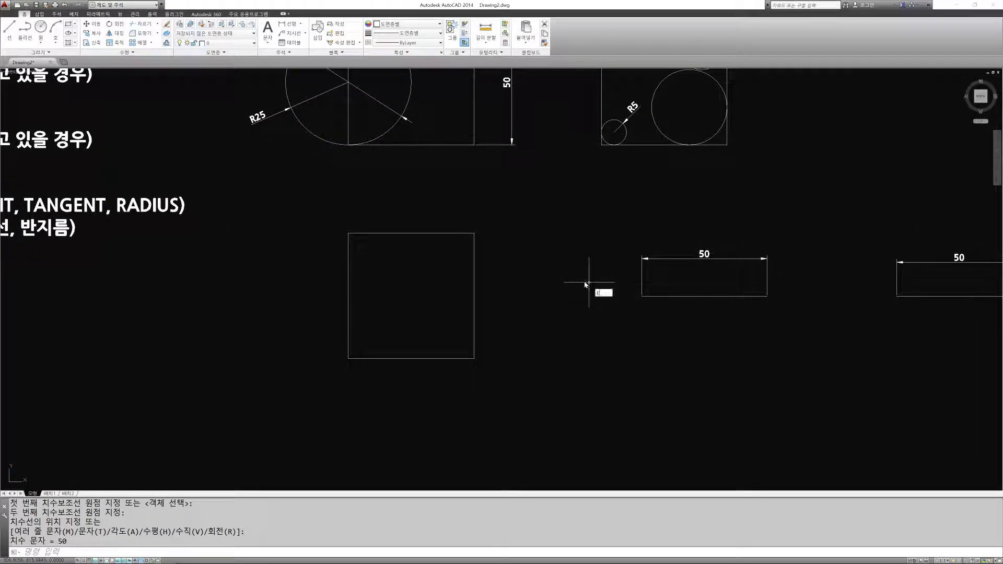
{"action": "key", "text": "Return"}
{"action": "left_click", "coordinate": [960, 367]}
{"action": "left_click", "coordinate": [711, 224]}
{"action": "key", "text": "Escape"}
{"action": "middle_click_drag", "start_coordinate": [515, 309], "coordinate": [578, 321]}
{"action": "key", "text": "Escape"}
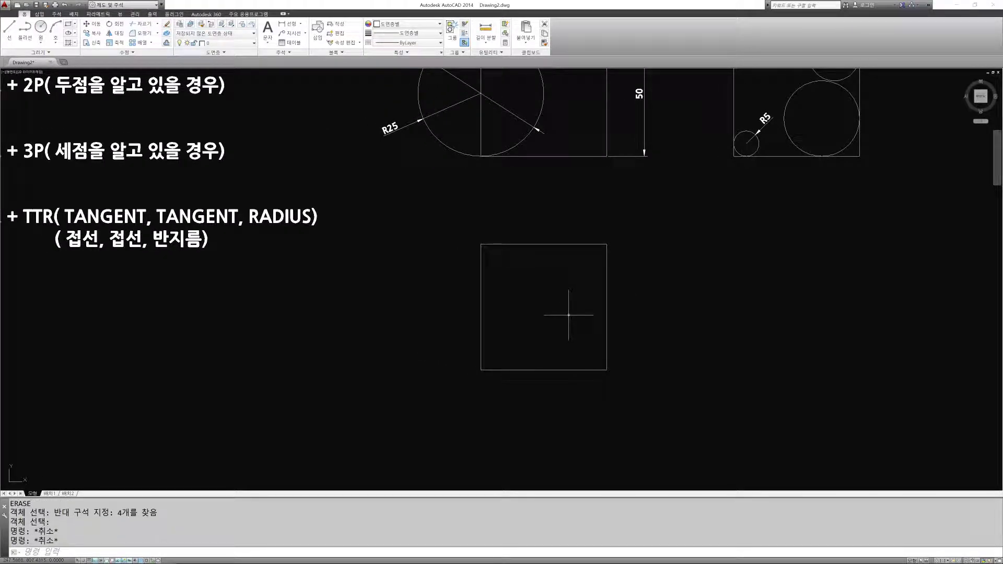
{"action": "middle_click_drag", "start_coordinate": [564, 219], "coordinate": [566, 351]}
{"action": "middle_click_drag", "start_coordinate": [544, 432], "coordinate": [546, 296]}
{"action": "key", "text": "Escape"}
{"action": "key", "text": "Escape"}
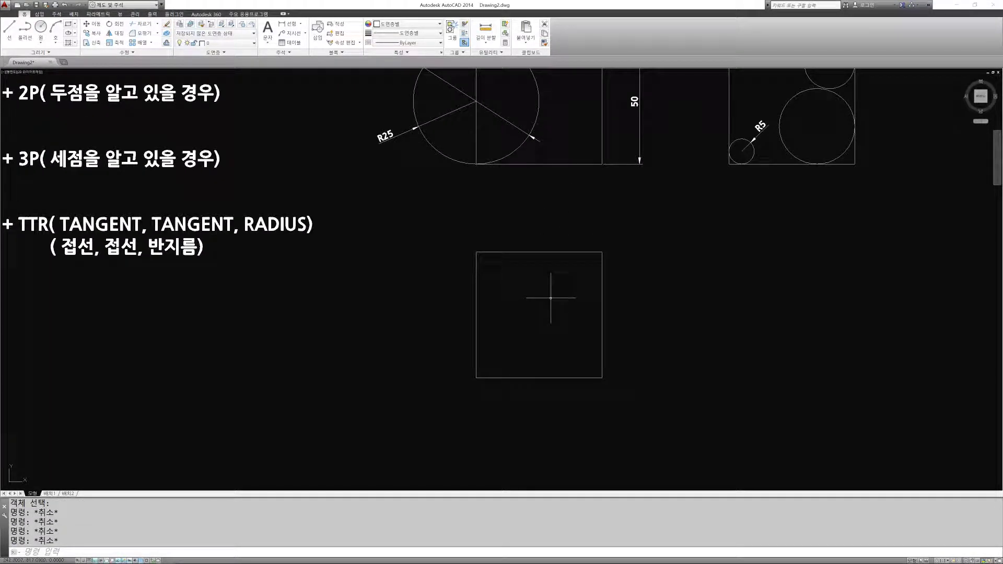
Draw a two-point (2P) circle using the square's upper-right and lower-right corners as its diameter endpoints
{"action": "type", "text": "c"}
{"action": "key", "text": "Return"}
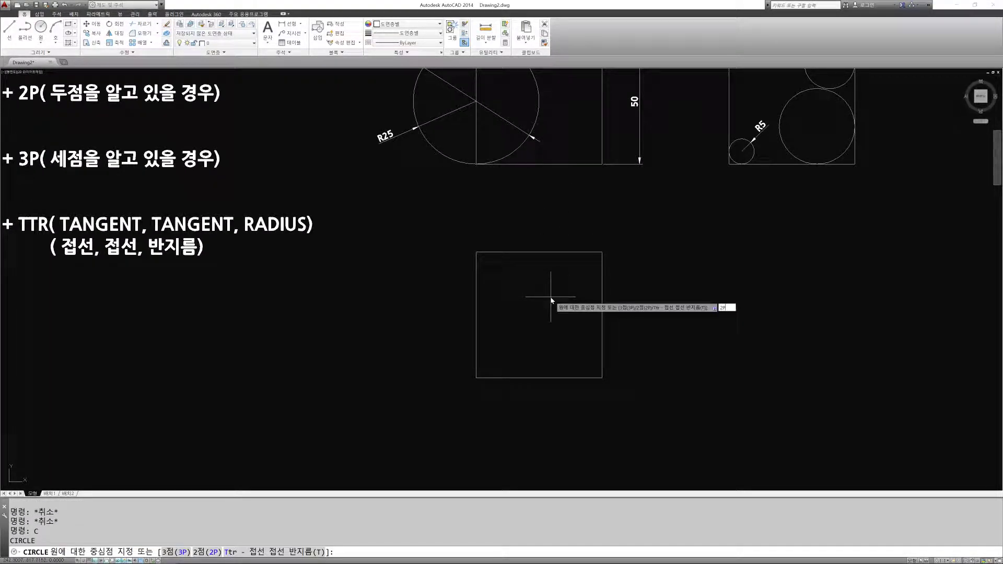
{"action": "type", "text": "2P"}
{"action": "key", "text": "Return"}
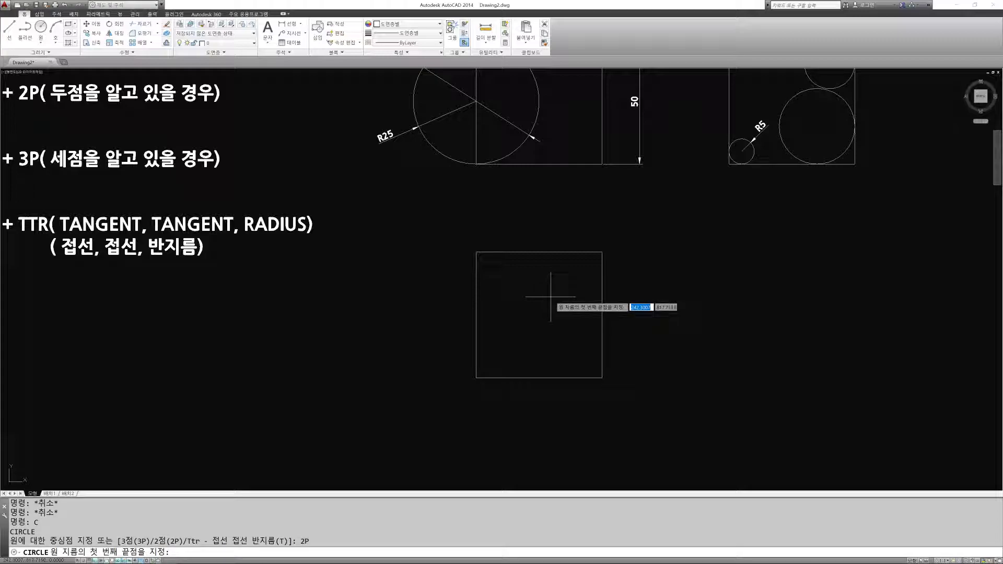
{"action": "left_click", "coordinate": [603, 254]}
{"action": "left_click", "coordinate": [601, 378]}
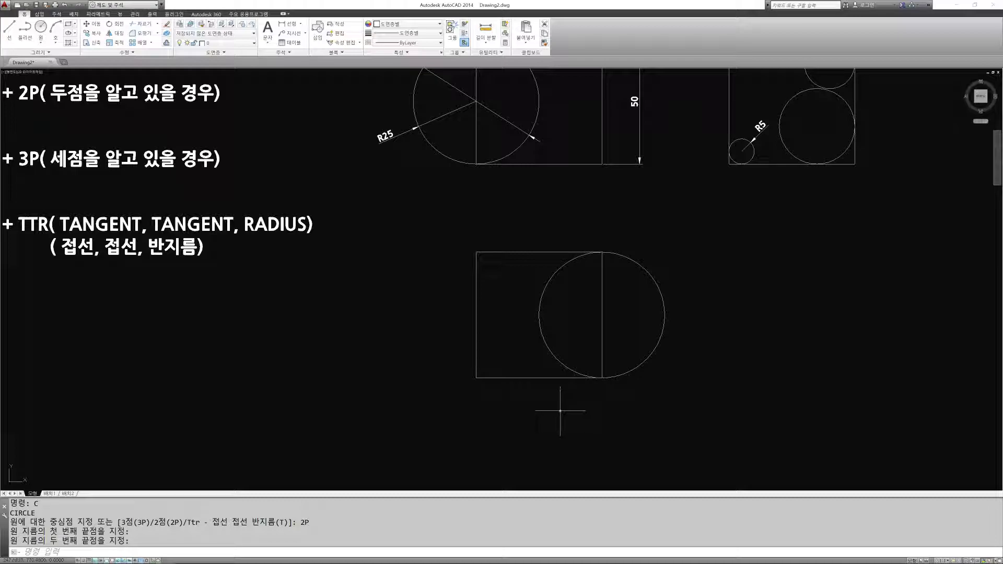
Erase the two-point circle drawn on the square's right edge
{"action": "key", "text": "Escape"}
{"action": "key", "text": "Escape"}
{"action": "type", "text": "E"}
{"action": "key", "text": "Return"}
{"action": "left_click", "coordinate": [679, 361]}
{"action": "left_click", "coordinate": [644, 297]}
{"action": "key", "text": "Return"}
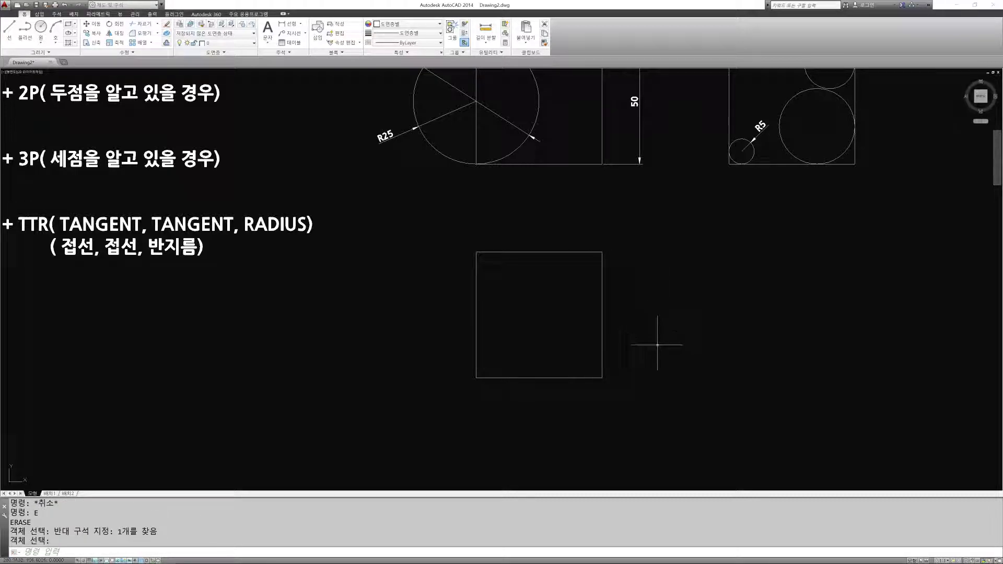
Draw a three-point (3P) circle through the midpoints of the square's top, right and left edges
{"action": "key", "text": "Escape"}
{"action": "key", "text": "Escape"}
{"action": "type", "text": "c"}
{"action": "key", "text": "Return"}
{"action": "type", "text": "3p"}
{"action": "key", "text": "Return"}
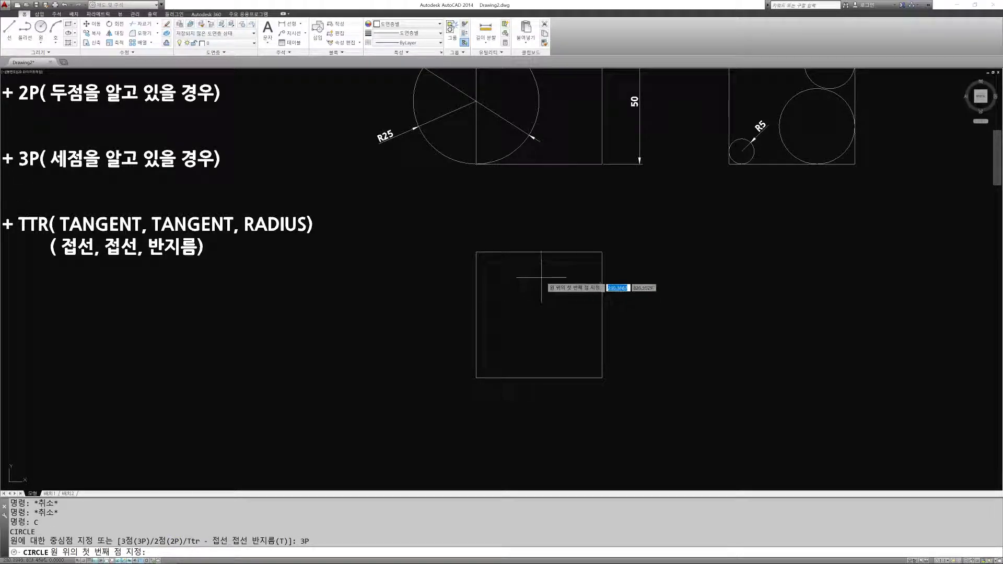
{"action": "left_click", "coordinate": [539, 252]}
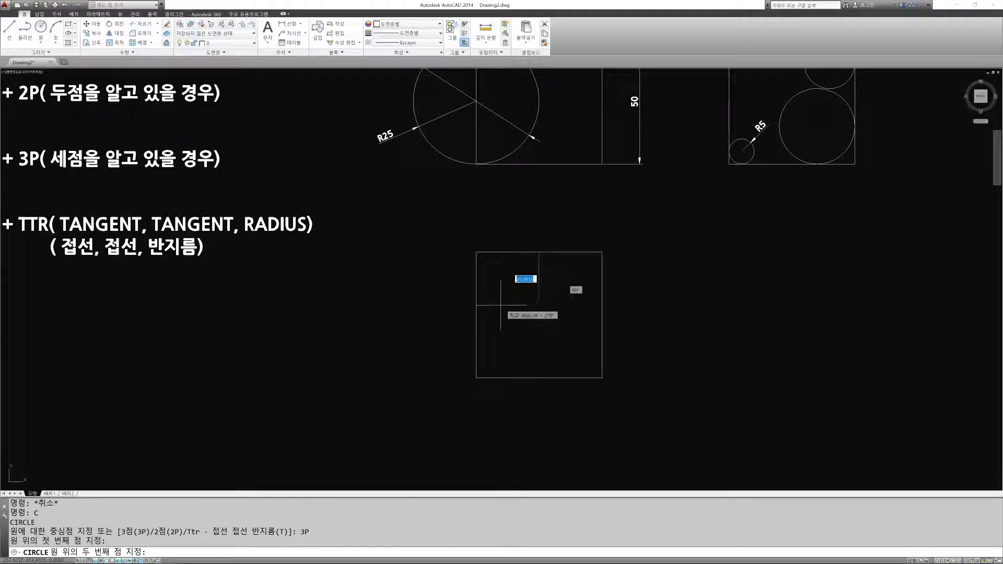
{"action": "left_click", "coordinate": [601, 315]}
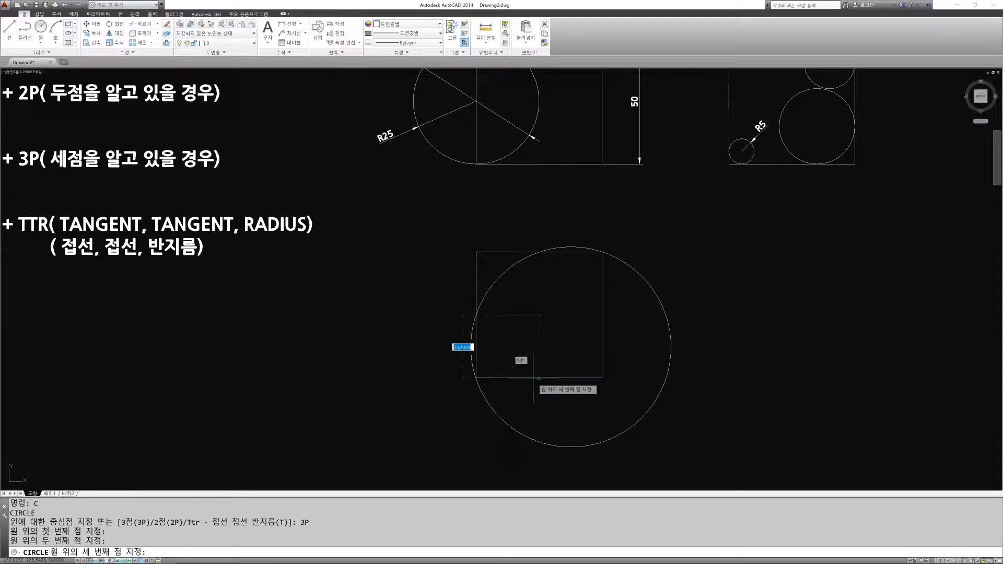
{"action": "left_click", "coordinate": [476, 315]}
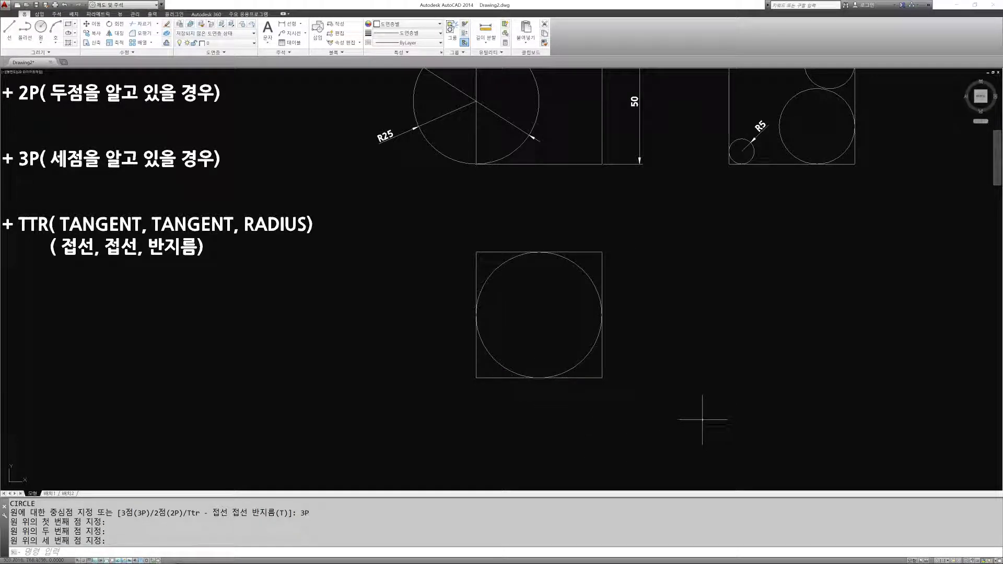
{"action": "middle_click_drag", "start_coordinate": [693, 393], "coordinate": [668, 389]}
{"action": "key", "text": "Escape"}
{"action": "key", "text": "Escape"}
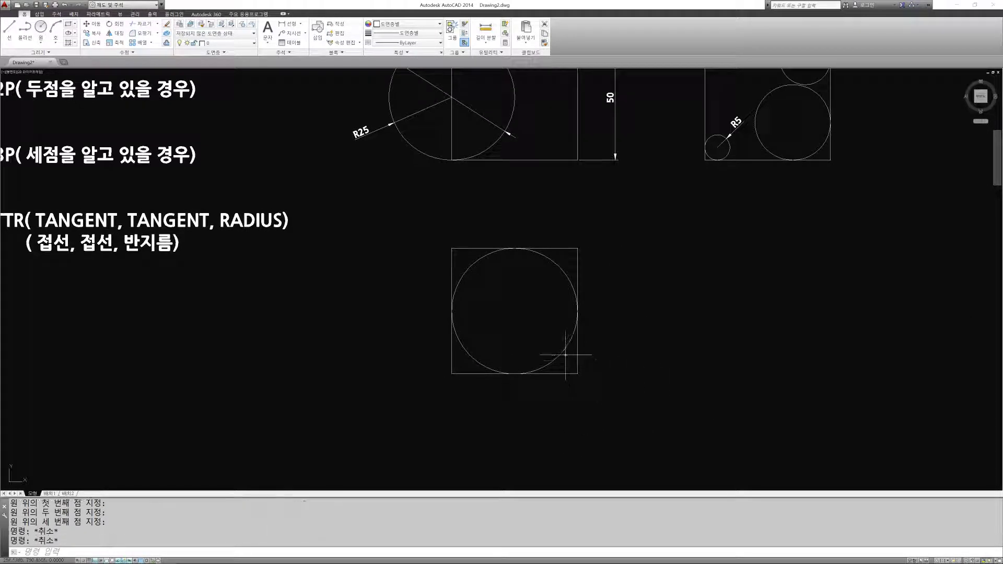
Erase the three-point circle inside the square
{"action": "type", "text": "e"}
{"action": "key", "text": "space"}
{"action": "left_click", "coordinate": [560, 357]}
{"action": "left_click", "coordinate": [544, 343]}
{"action": "key", "text": "space"}
{"action": "key", "text": "Escape"}
{"action": "key", "text": "Escape"}
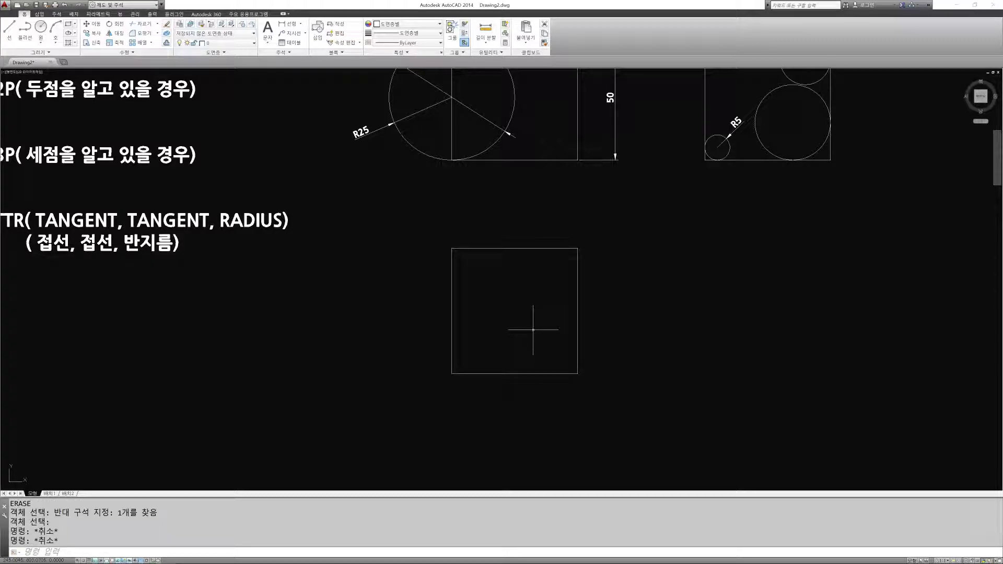
With ortho off, draw a three-point (3P) circle through the midpoints of the square's top, right and bottom edges
{"action": "key", "text": "F8"}
{"action": "type", "text": "c"}
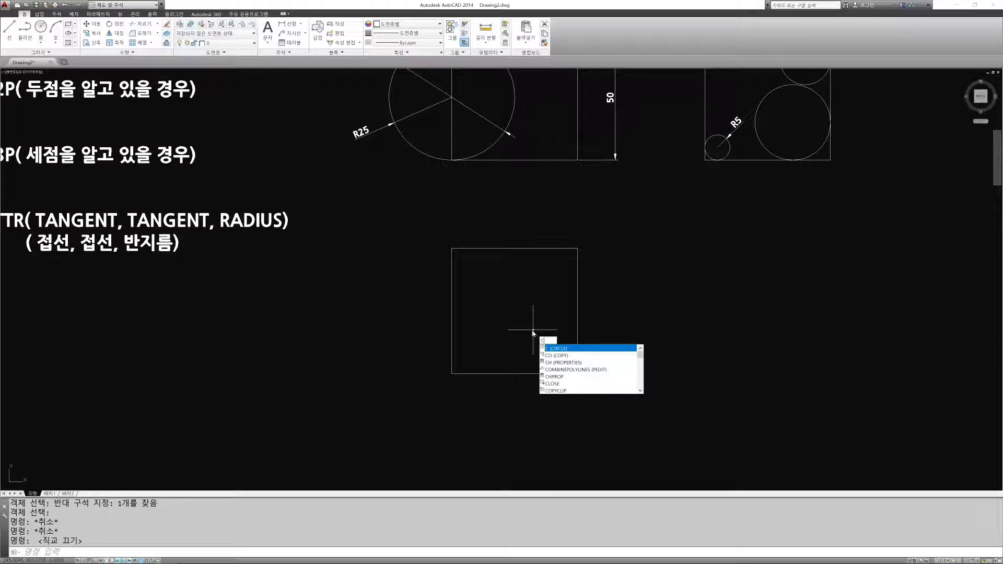
{"action": "key", "text": "space"}
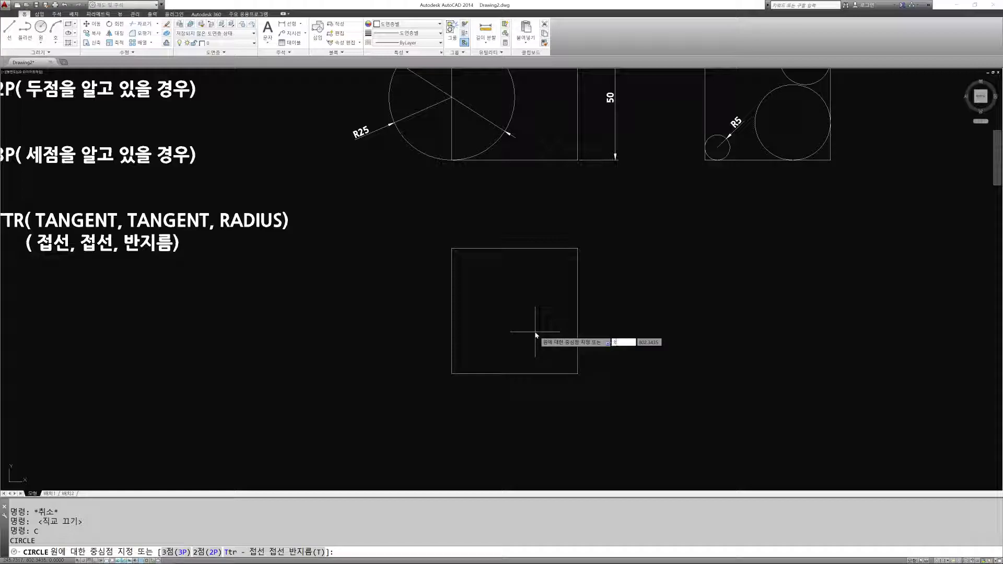
{"action": "type", "text": "3P"}
{"action": "key", "text": "space"}
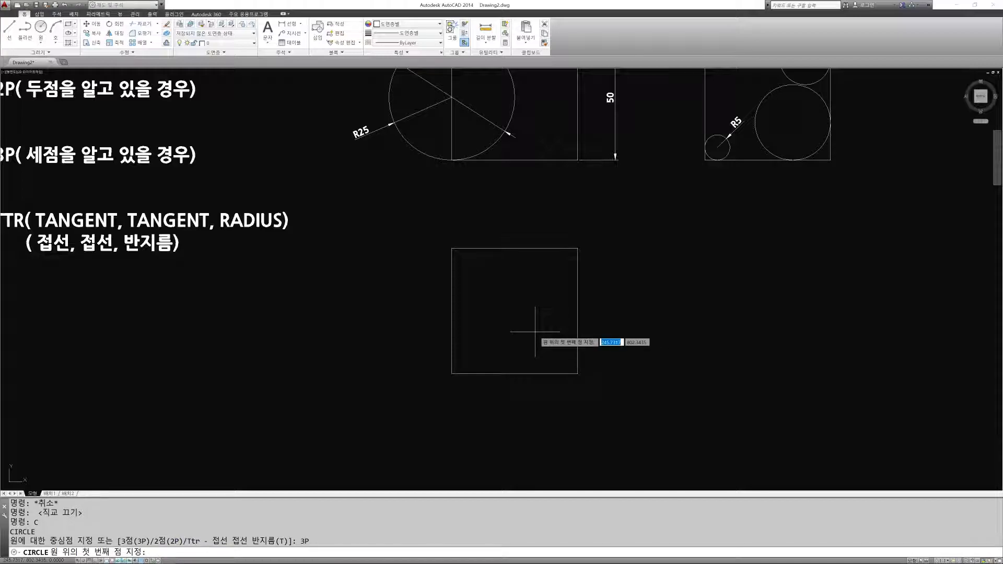
{"action": "left_click", "coordinate": [514, 249]}
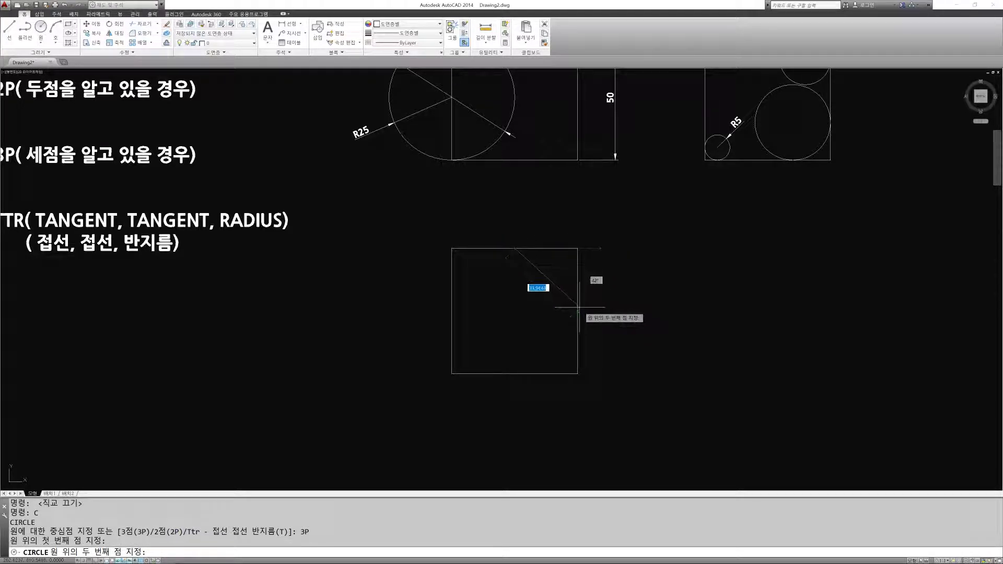
{"action": "left_click", "coordinate": [577, 311]}
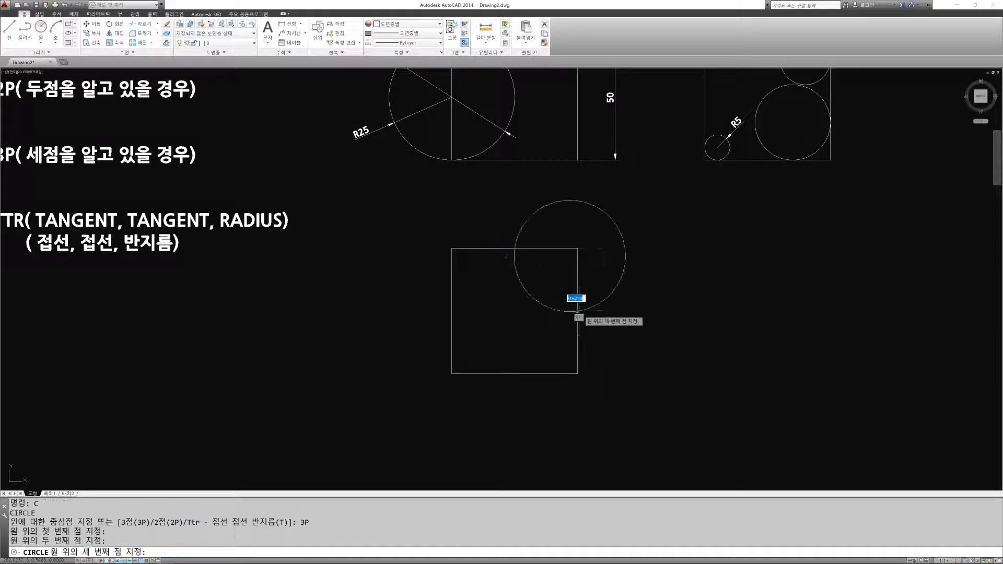
{"action": "left_click", "coordinate": [515, 373]}
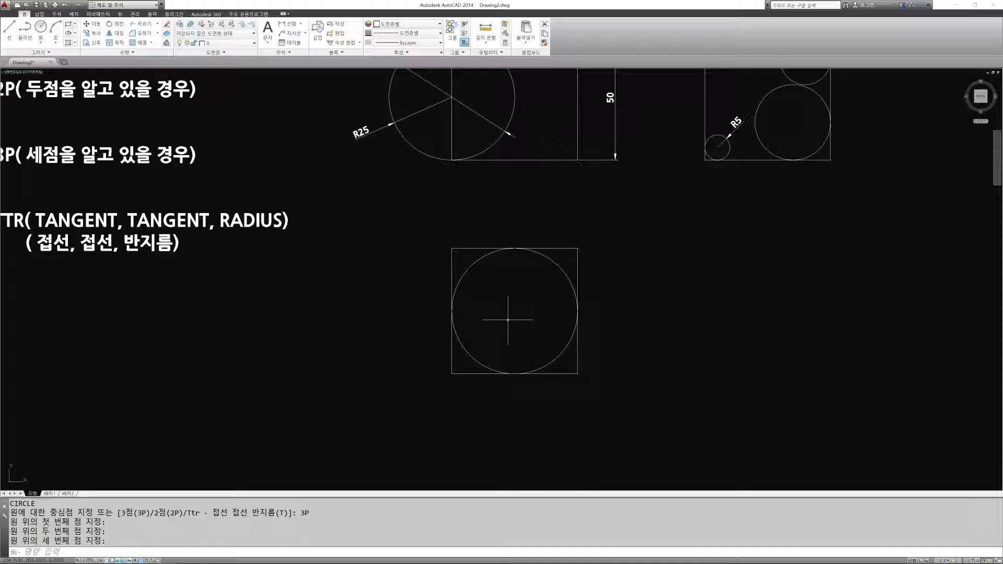
Copy the square with its inscribed circle horizontally to the right, using ortho to keep the copy level
{"action": "middle_click_drag", "start_coordinate": [591, 355], "coordinate": [537, 347]}
{"action": "key", "text": "Escape"}
{"action": "key", "text": "Escape"}
{"action": "type", "text": "c"}
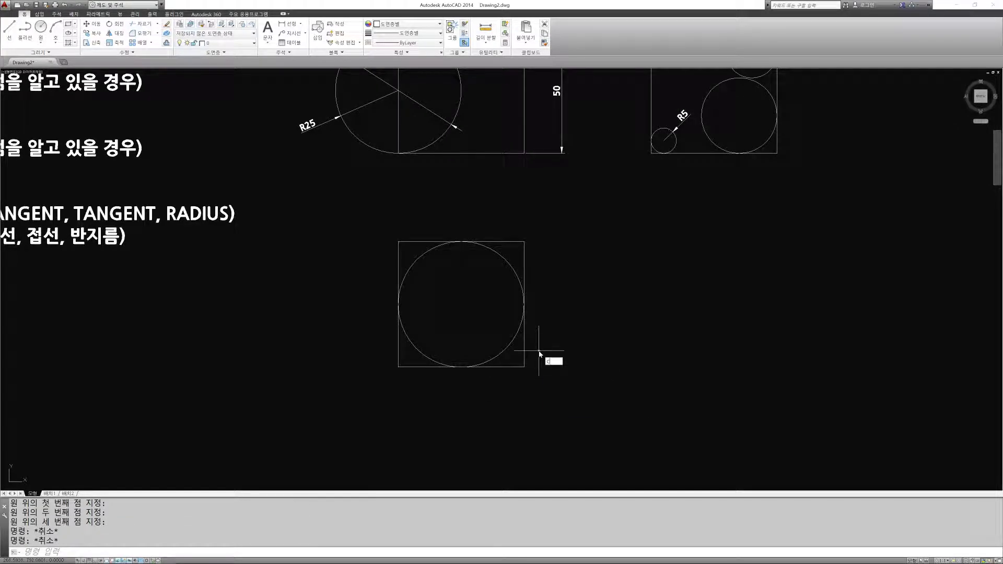
{"action": "type", "text": "o"}
{"action": "key", "text": "space"}
{"action": "left_click", "coordinate": [303, 203]}
{"action": "left_click", "coordinate": [633, 443]}
{"action": "key", "text": "space"}
{"action": "left_click", "coordinate": [456, 425]}
{"action": "key", "text": "F8"}
{"action": "left_click", "coordinate": [659, 434]}
{"action": "key", "text": "Escape"}
Erase the circle inside the copied square, keeping the square
{"action": "type", "text": "e"}
{"action": "key", "text": "space"}
{"action": "left_click", "coordinate": [716, 358]}
{"action": "left_click", "coordinate": [667, 313]}
{"action": "key", "text": "space"}
{"action": "key", "text": "Escape"}
{"action": "key", "text": "Escape"}
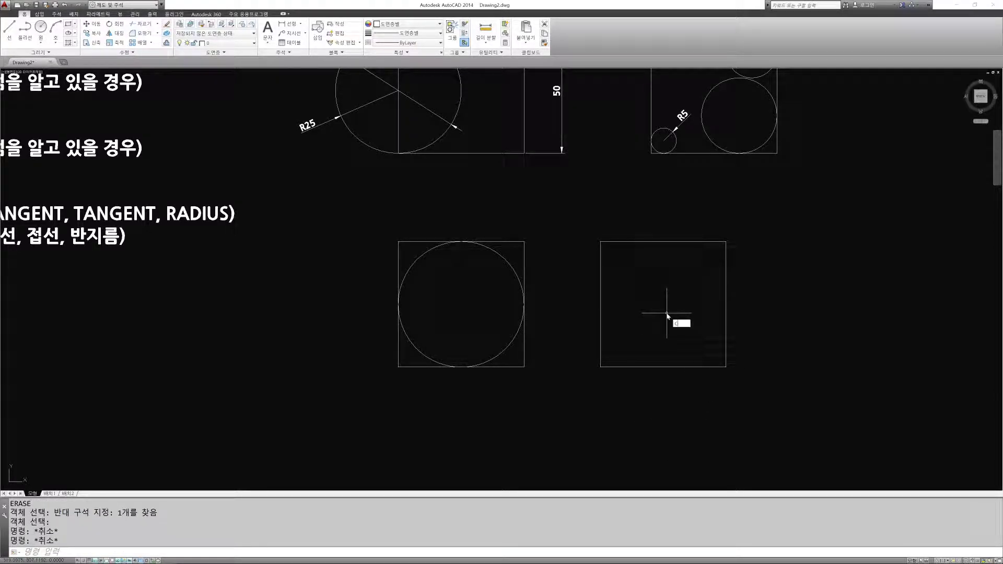
Draw a two-point (2P) circle in the copied square from the top edge's midpoint to the bottom edge's midpoint
{"action": "type", "text": "c"}
{"action": "key", "text": "space"}
{"action": "type", "text": "2p"}
{"action": "key", "text": "space"}
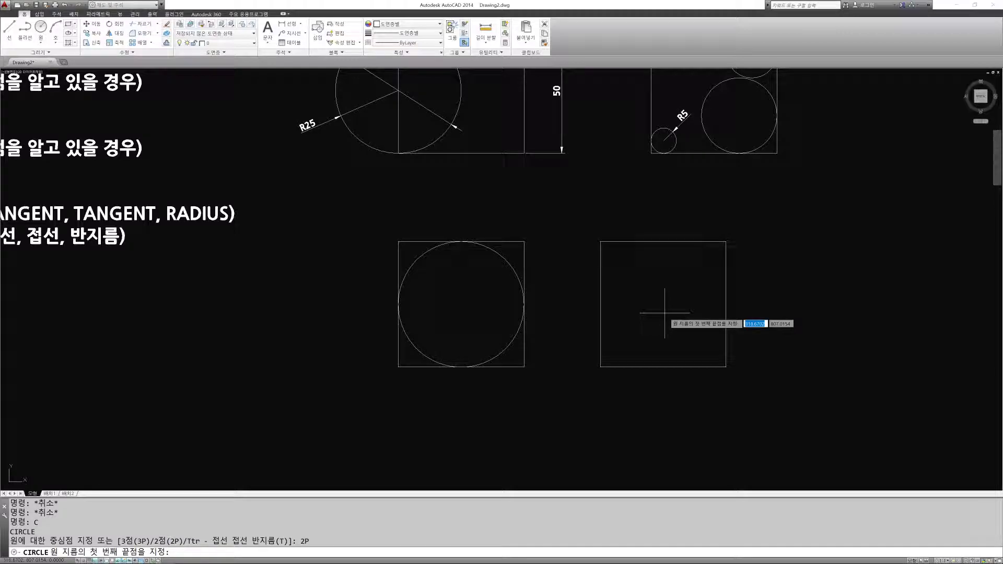
{"action": "left_click", "coordinate": [663, 242]}
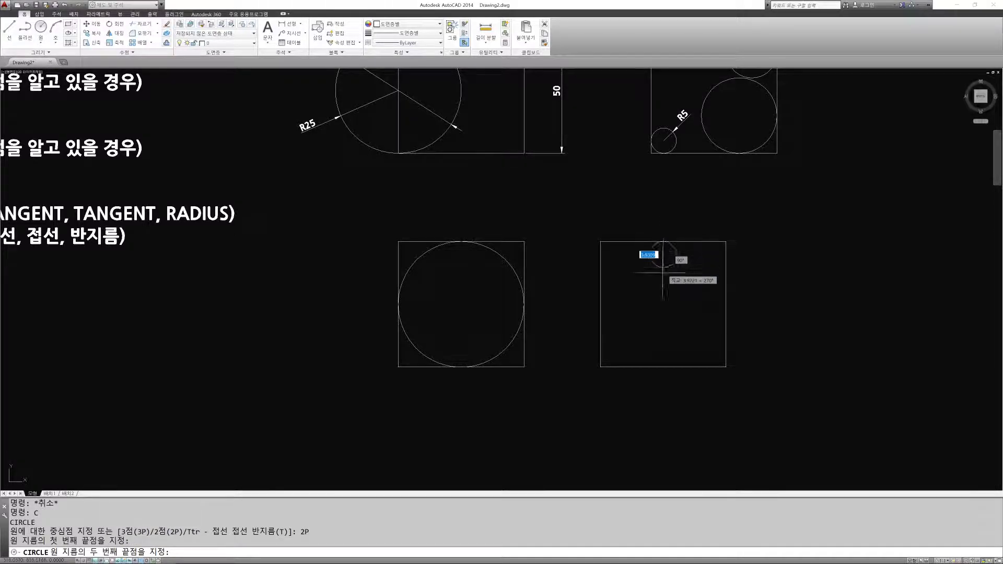
{"action": "left_click", "coordinate": [664, 366]}
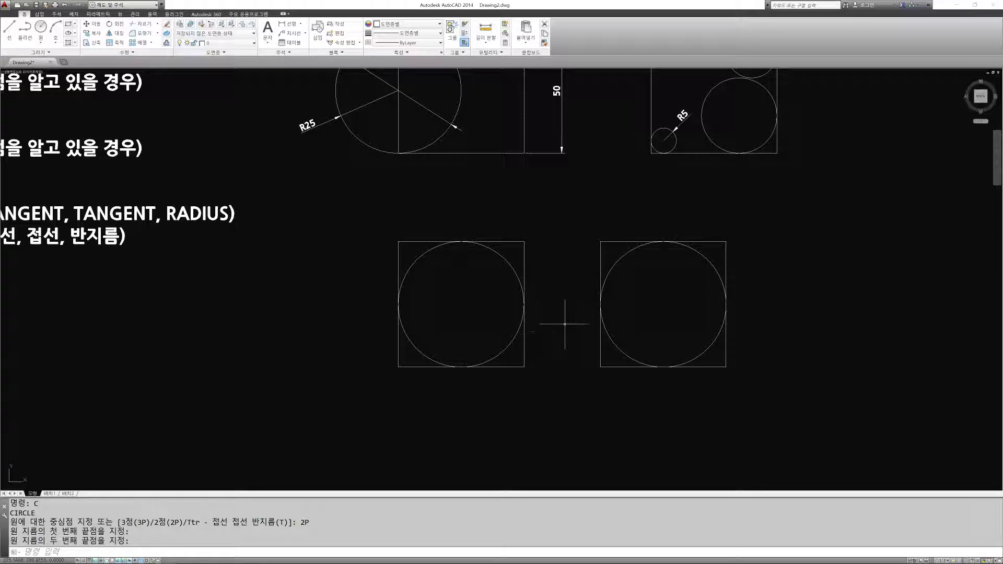
Place three separate points in the empty area right of the squares, two near the top and one below them
{"action": "middle_click_drag", "start_coordinate": [565, 326], "coordinate": [479, 323]}
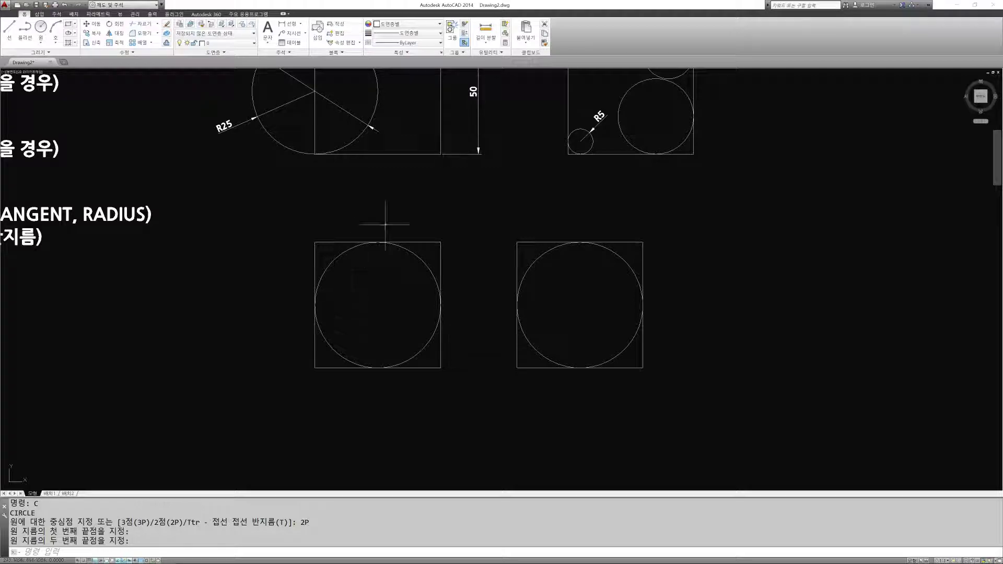
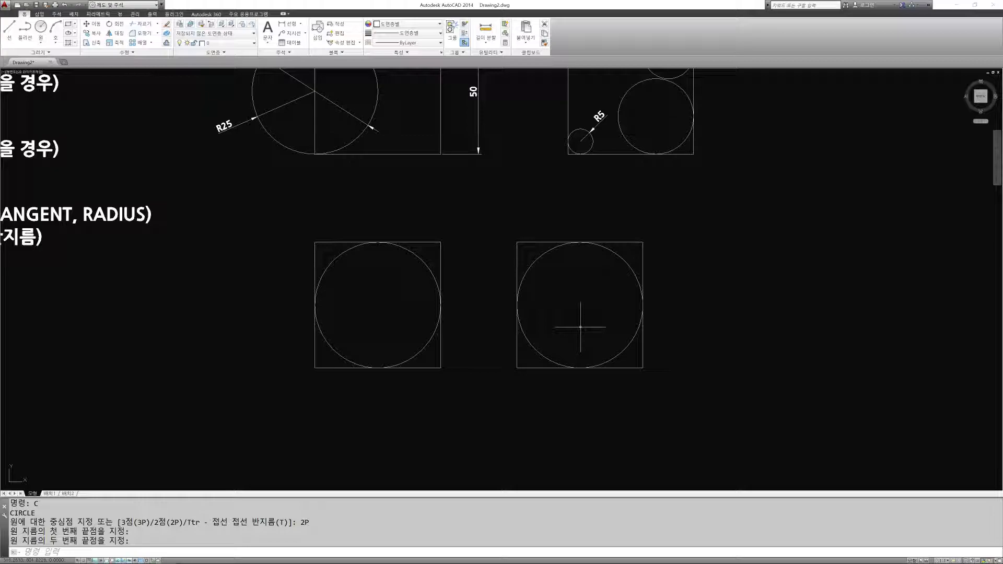
{"action": "scroll", "coordinate": [488, 298], "scroll_direction": "down", "scroll_amount": 2}
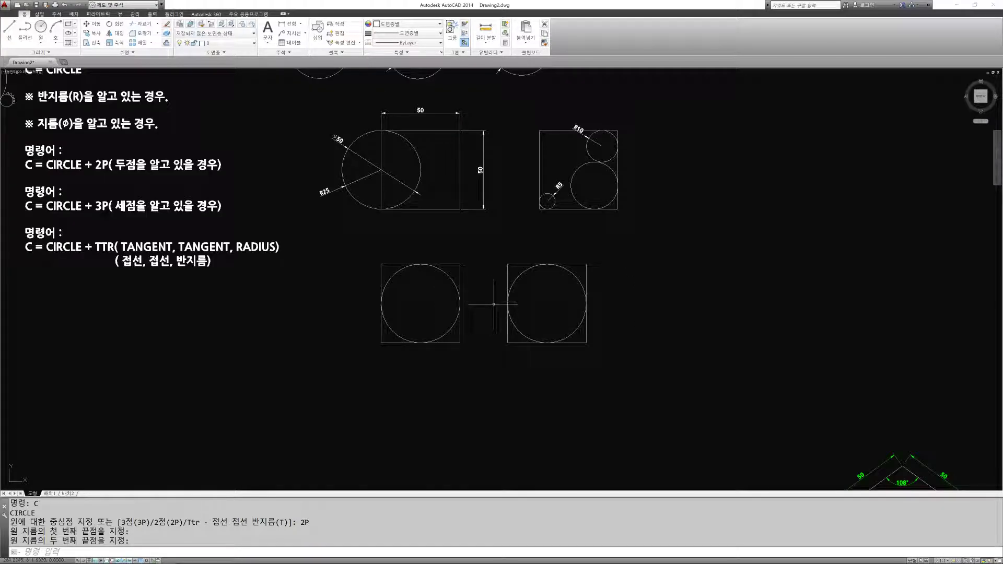
{"action": "middle_click_drag", "start_coordinate": [650, 314], "coordinate": [554, 307]}
{"action": "scroll", "coordinate": [564, 308], "scroll_direction": "up", "scroll_amount": 2}
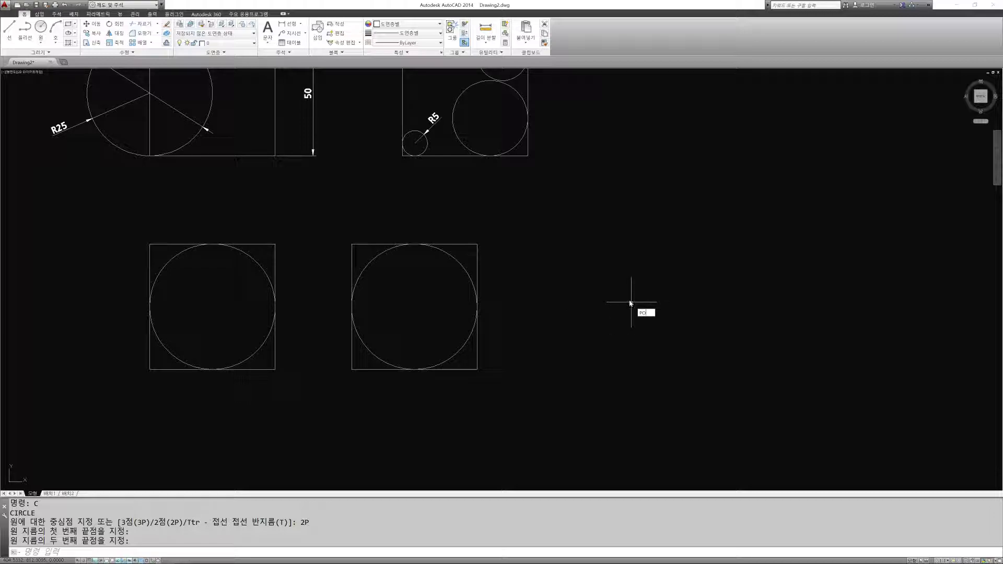
{"action": "key", "text": "Return"}
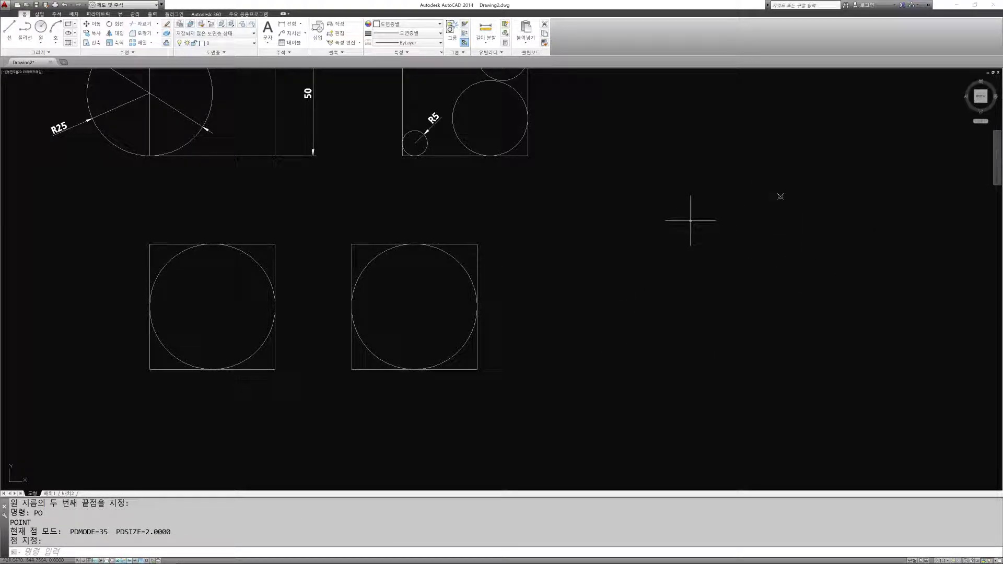
{"action": "left_click", "coordinate": [656, 205]}
{"action": "key", "text": "Return"}
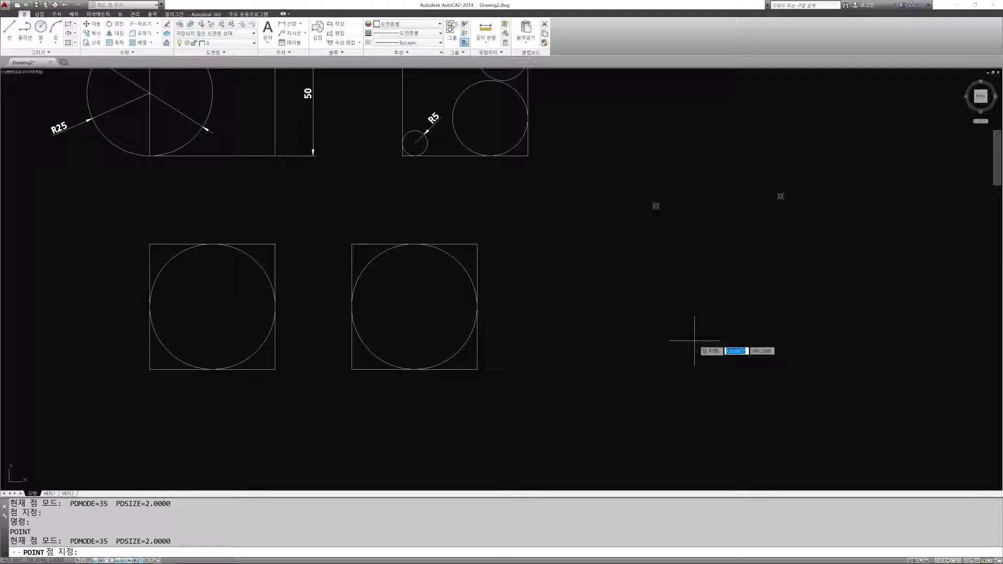
{"action": "left_click", "coordinate": [735, 373]}
{"action": "middle_click_drag", "start_coordinate": [665, 314], "coordinate": [632, 298]}
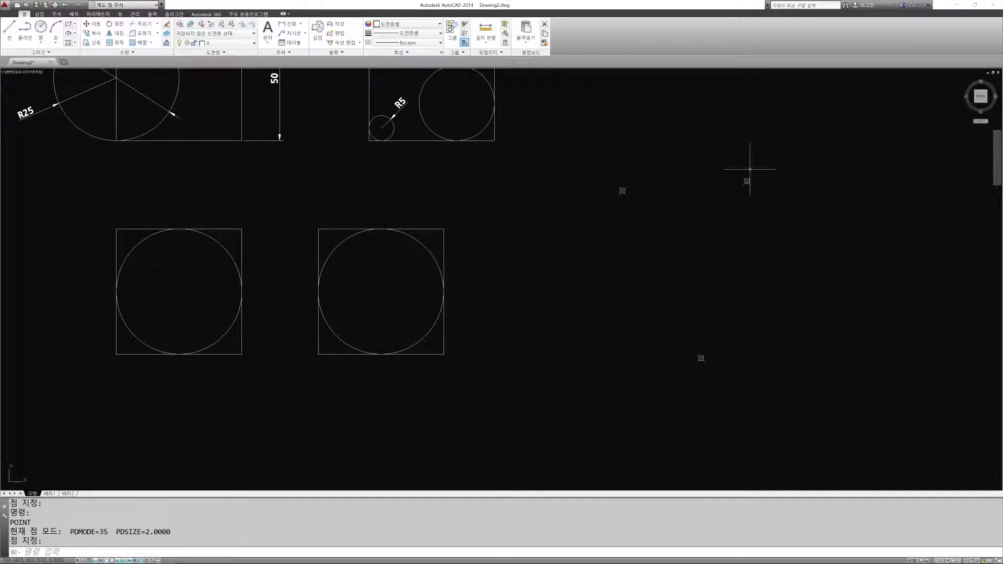
{"action": "middle_click_drag", "start_coordinate": [605, 254], "coordinate": [554, 259]}
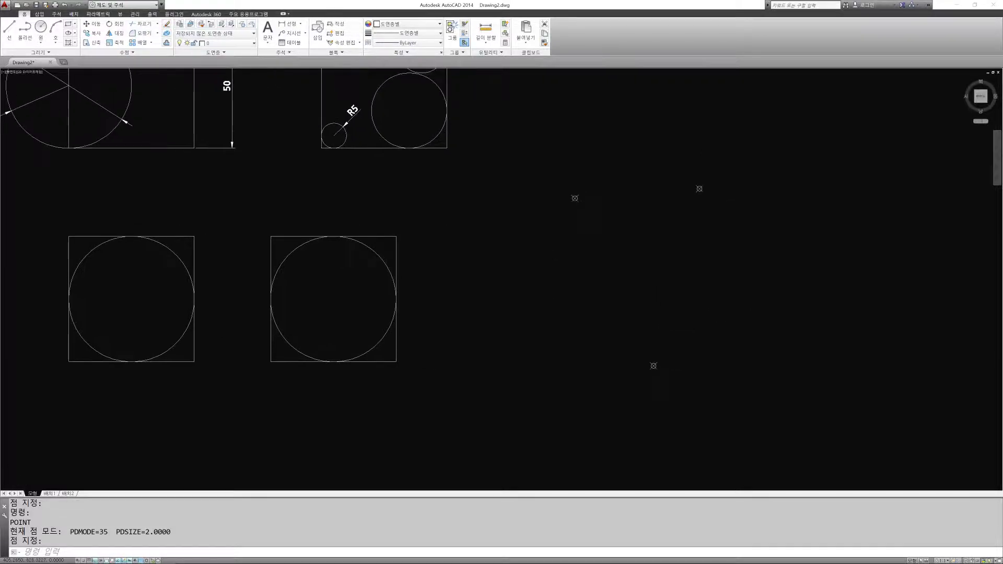
{"action": "key", "text": "Escape"}
{"action": "key", "text": "Escape"}
{"action": "key", "text": "Escape"}
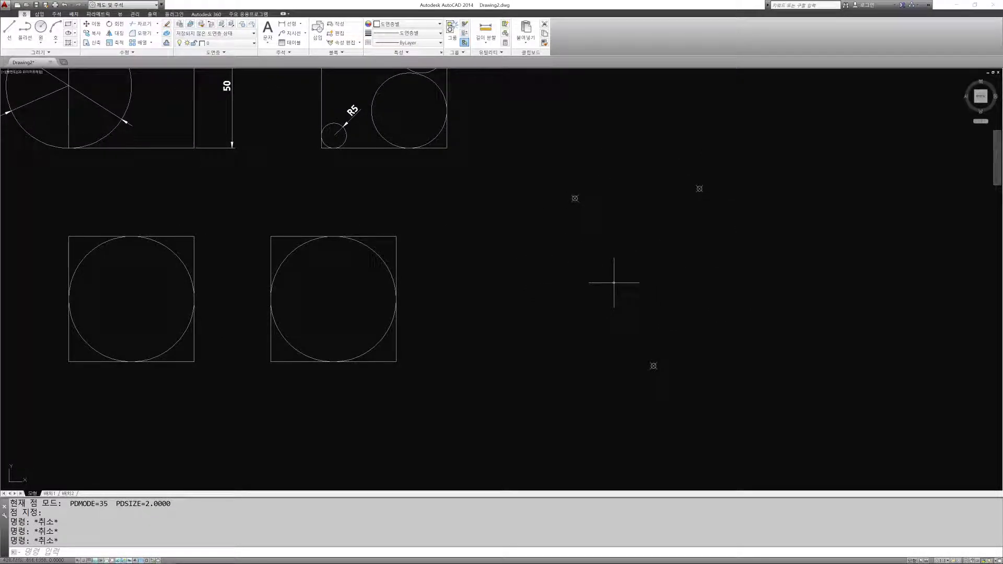
{"action": "type", "text": "c"}
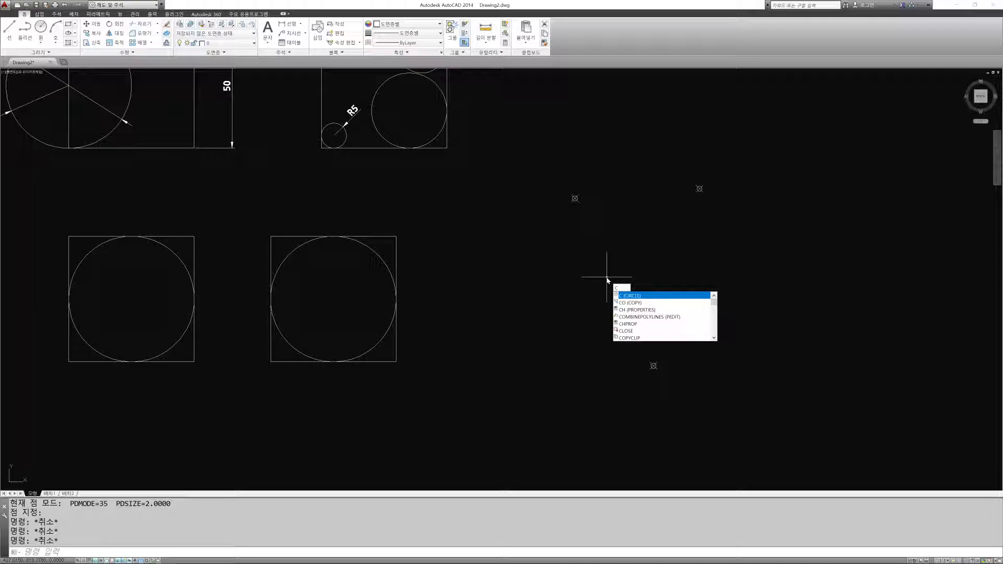
{"action": "key", "text": "Return"}
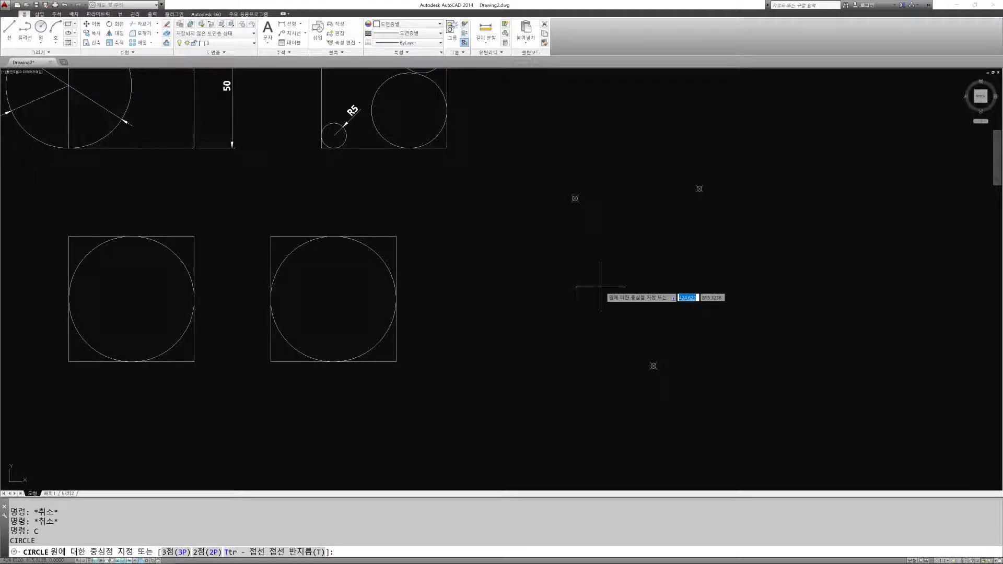
{"action": "middle_click_drag", "start_coordinate": [642, 207], "coordinate": [581, 256]}
{"action": "key", "text": "Escape"}
Draw three separate slanted lines, one starting at each of the three points and running outward, with ortho off
{"action": "type", "text": "l"}
{"action": "key", "text": "Return"}
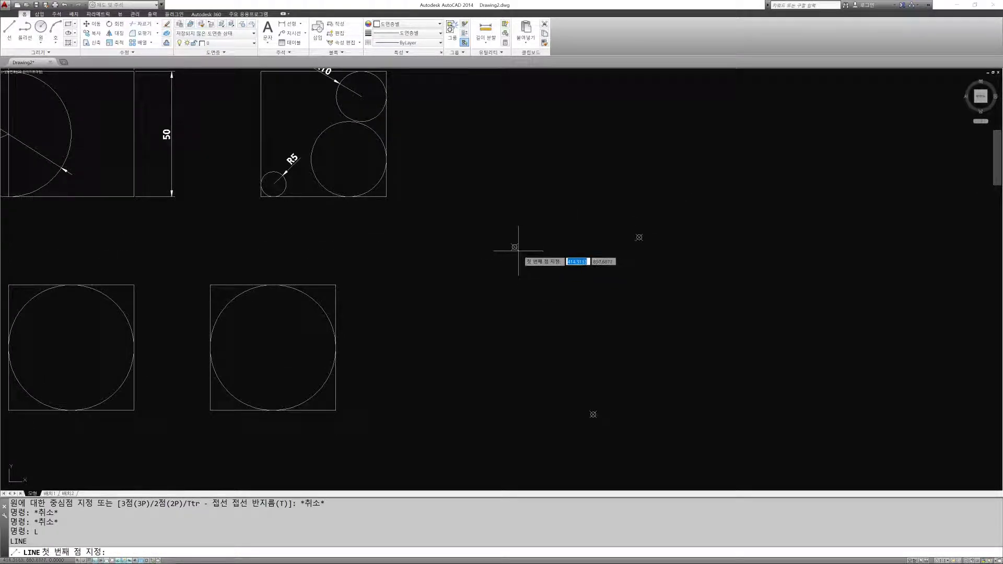
{"action": "left_click", "coordinate": [514, 246]}
{"action": "key", "text": "F8"}
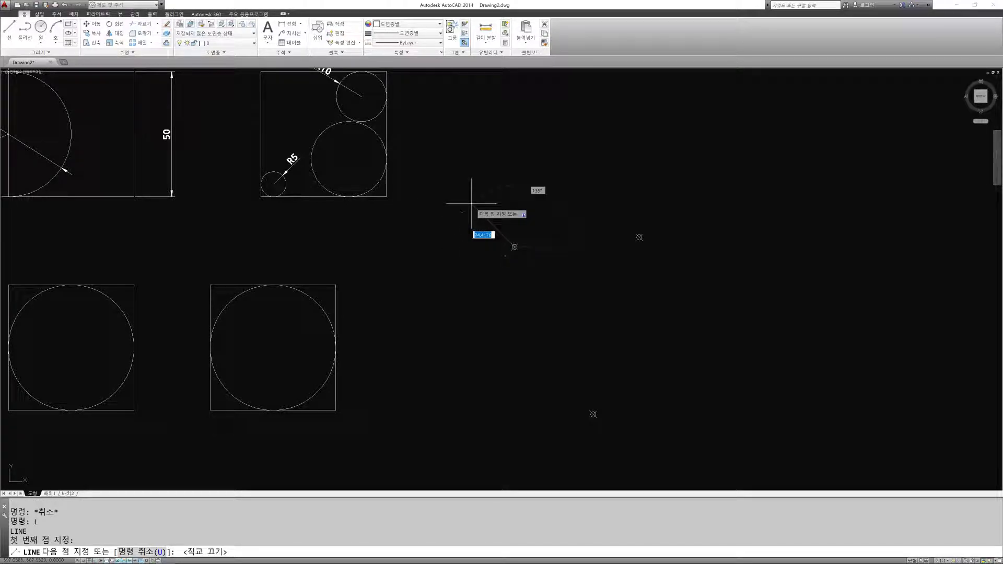
{"action": "left_click", "coordinate": [471, 205]}
{"action": "key", "text": "Return"}
{"action": "key", "text": "Return"}
{"action": "left_click", "coordinate": [639, 237]}
{"action": "left_click", "coordinate": [748, 243]}
{"action": "key", "text": "Escape"}
{"action": "key", "text": "Return"}
{"action": "left_click", "coordinate": [593, 414]}
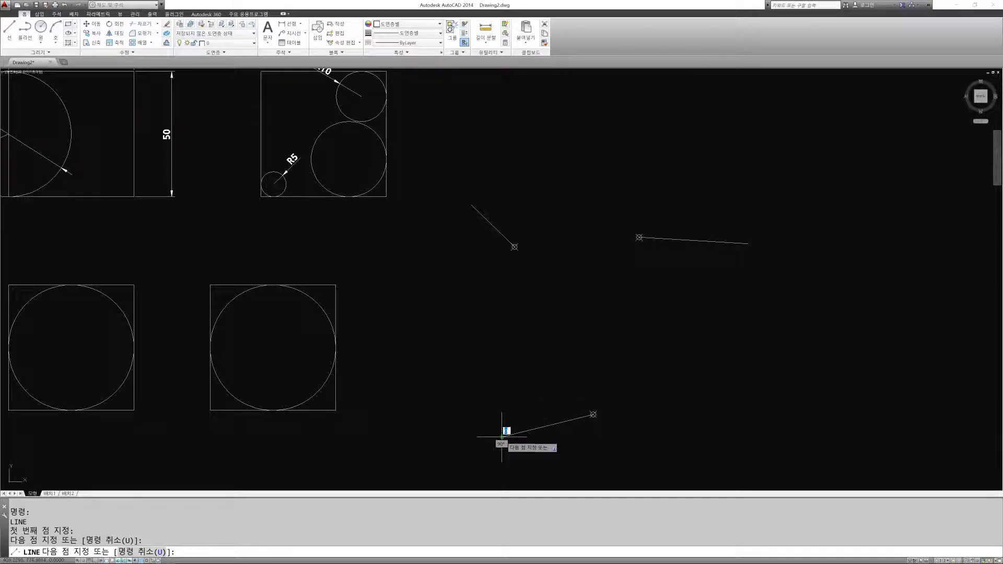
{"action": "left_click", "coordinate": [502, 437]}
{"action": "key", "text": "Escape"}
{"action": "middle_click_drag", "start_coordinate": [609, 355], "coordinate": [588, 320]}
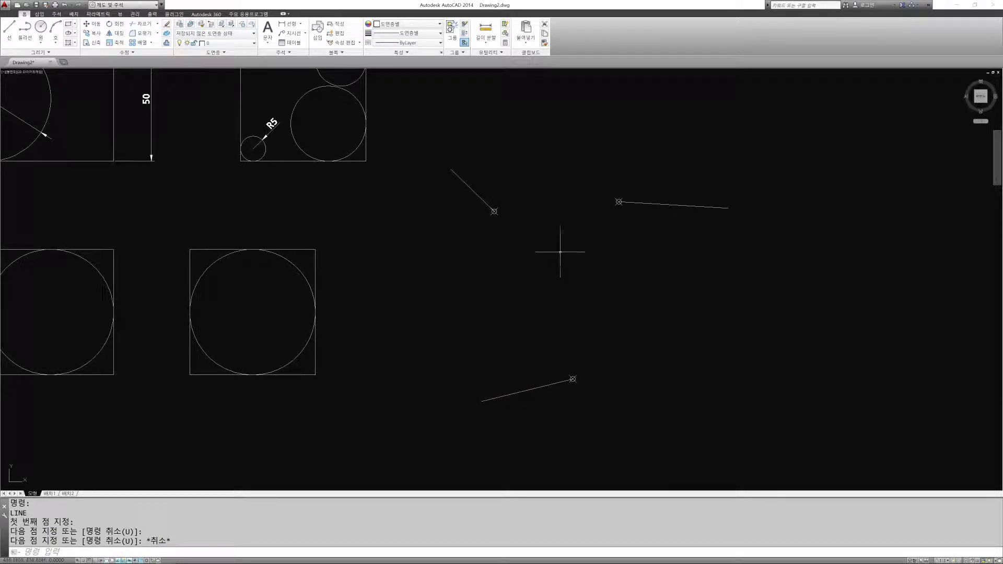
{"action": "key", "text": "Escape"}
{"action": "key", "text": "Escape"}
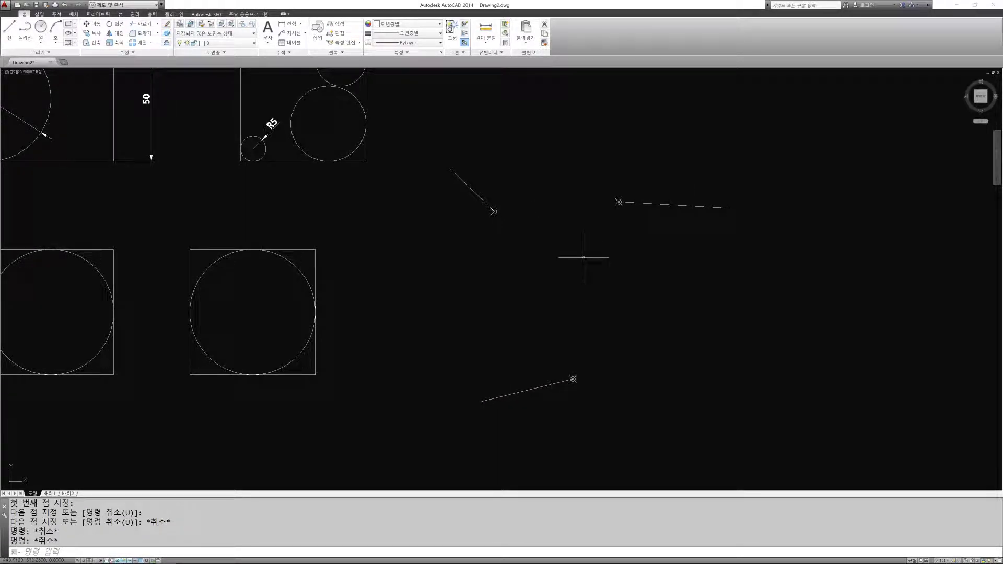
Draw a two-point (2P) circle using the two upper points as the ends of its diameter
{"action": "type", "text": "c"}
{"action": "key", "text": "Return"}
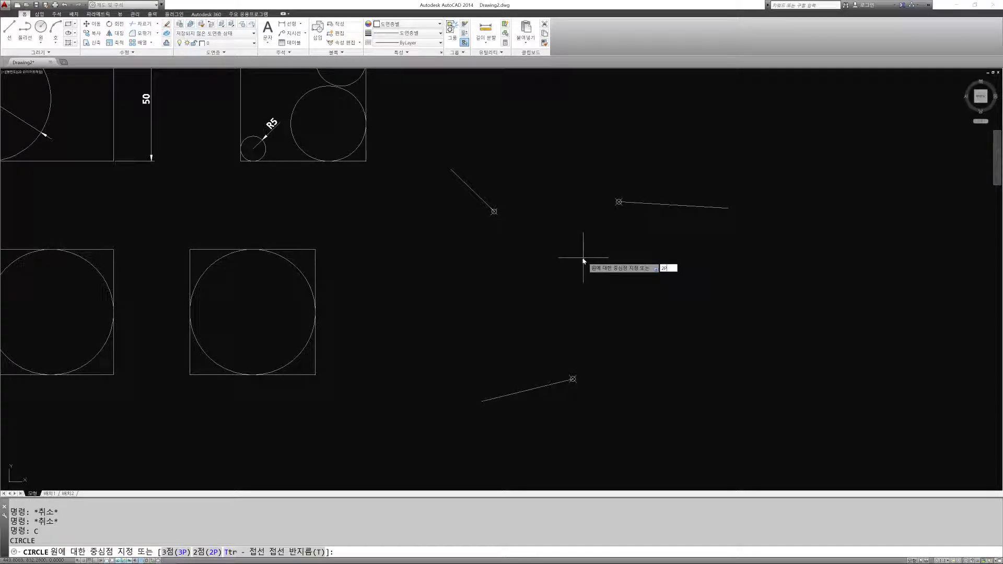
{"action": "type", "text": "2P"}
{"action": "key", "text": "Return"}
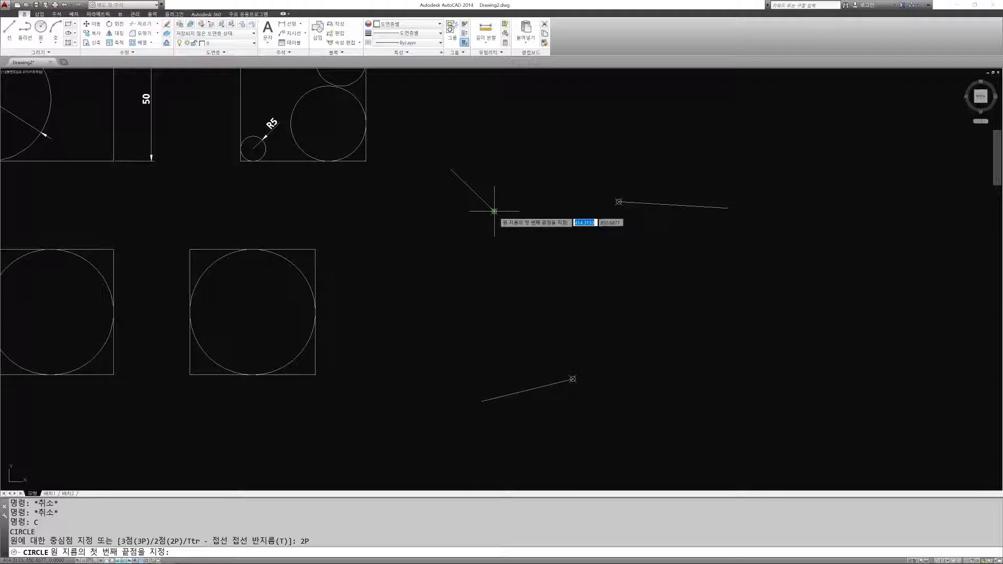
{"action": "left_click", "coordinate": [494, 212]}
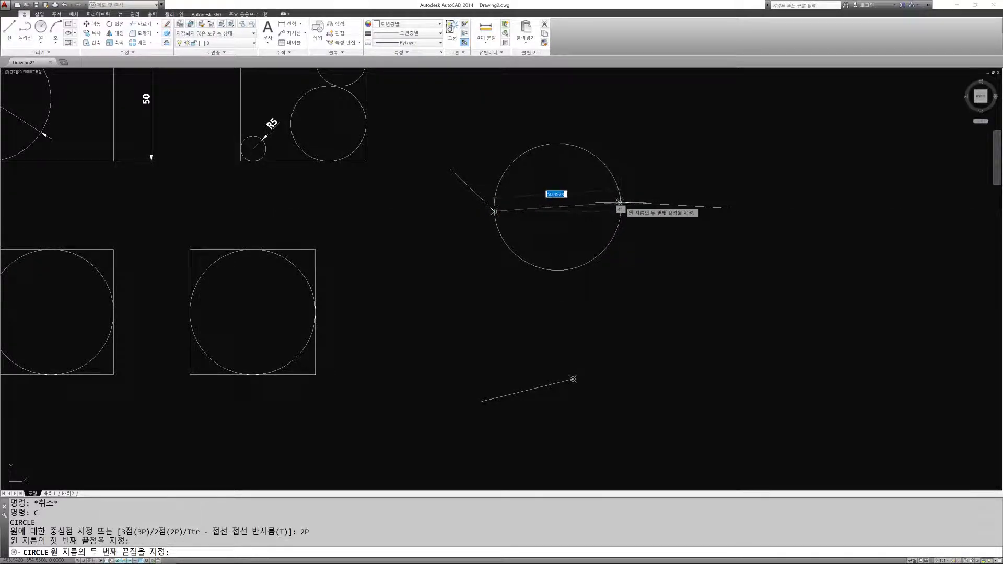
{"action": "left_click", "coordinate": [619, 202]}
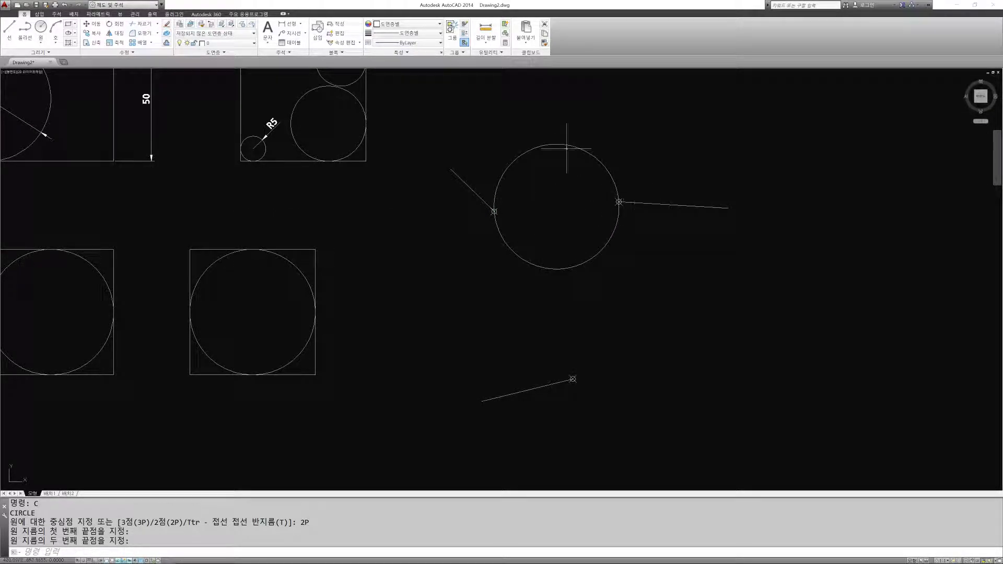
Add a radius dimension above the two-point circle and a diameter dimension at its upper left
{"action": "left_click", "coordinate": [299, 24]}
{"action": "left_click", "coordinate": [288, 99]}
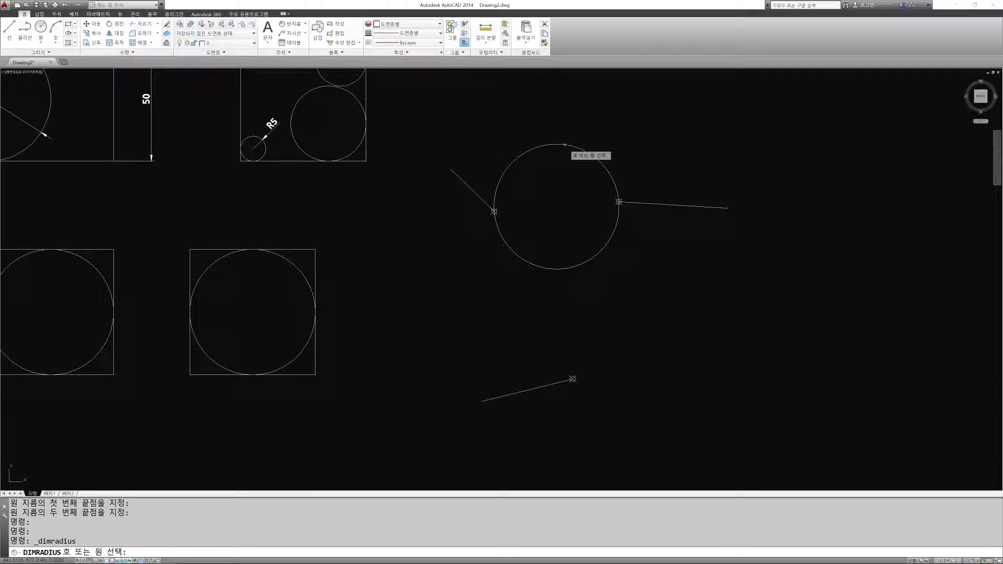
{"action": "left_click", "coordinate": [553, 147]}
{"action": "left_click", "coordinate": [579, 116]}
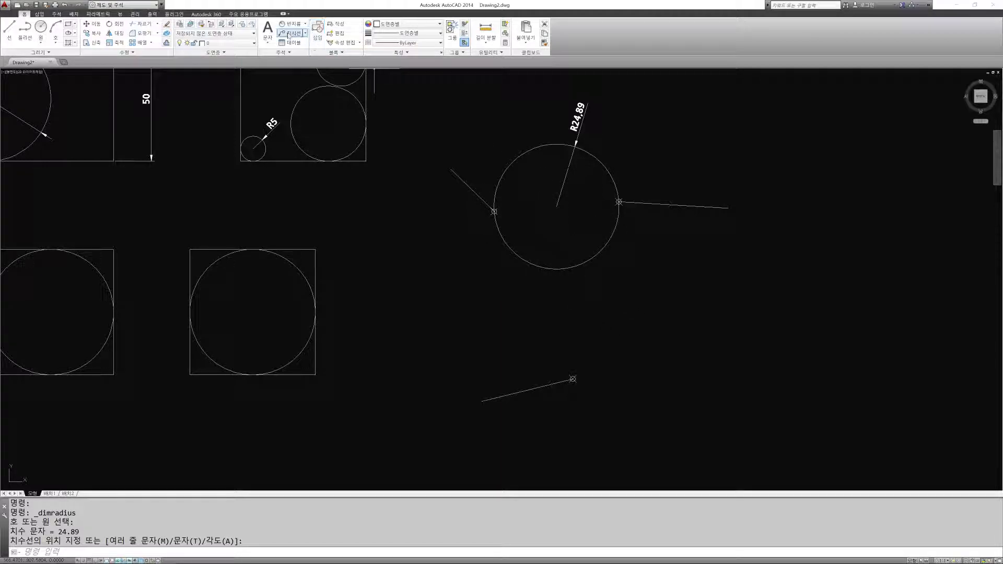
{"action": "left_click", "coordinate": [306, 26]}
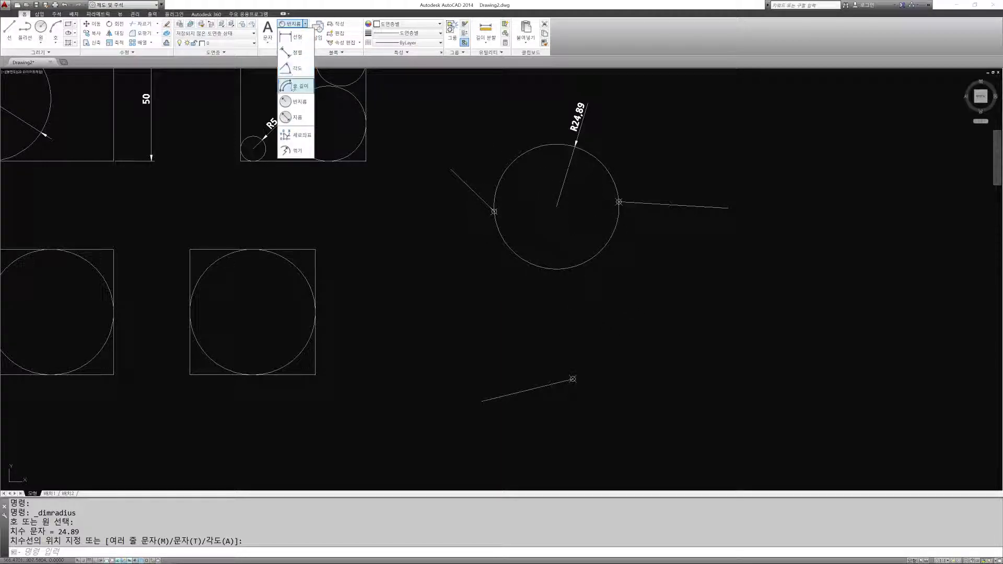
{"action": "left_click", "coordinate": [289, 119]}
{"action": "left_click", "coordinate": [518, 155]}
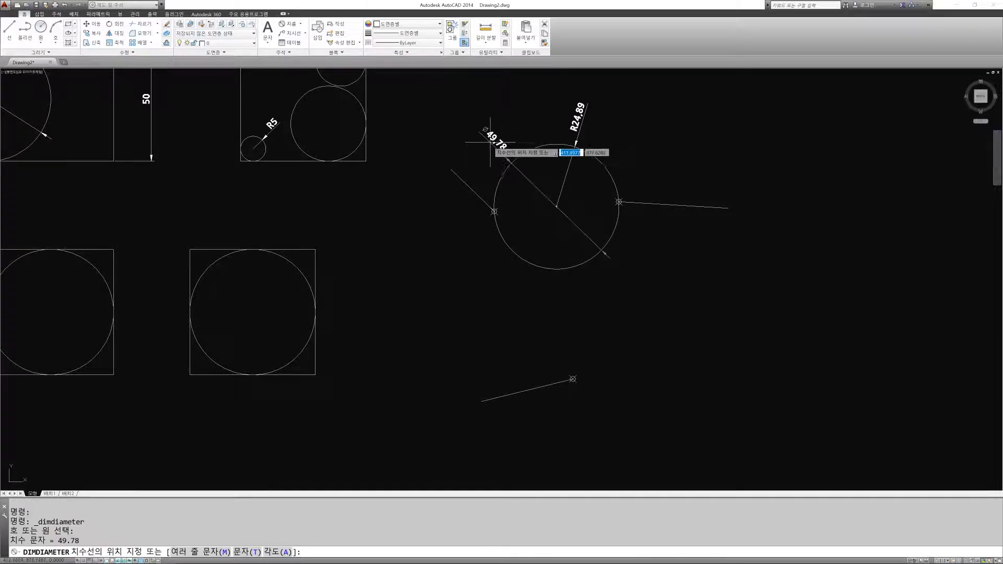
{"action": "left_click", "coordinate": [486, 135]}
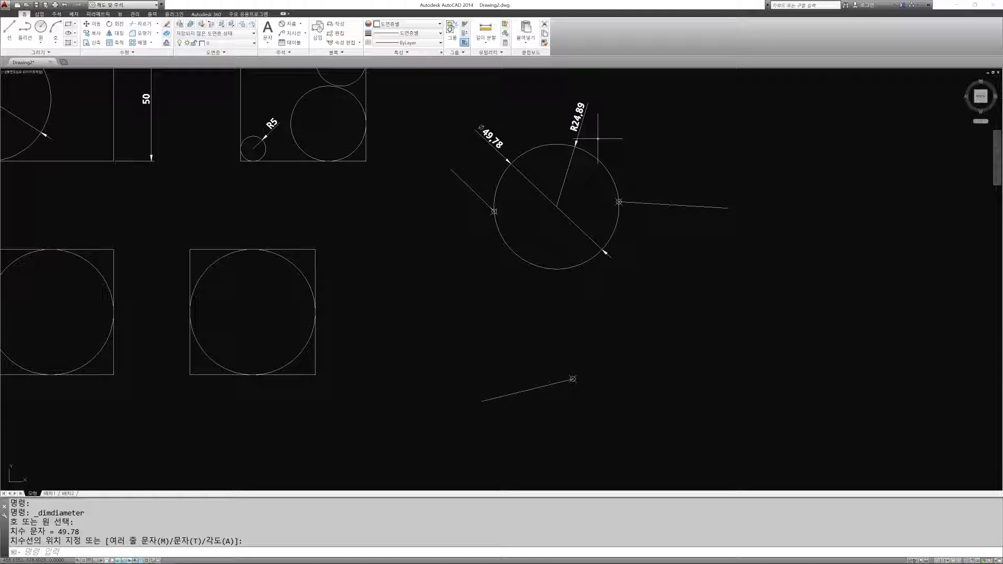
Erase the two-point circle with its radius and diameter dimensions, keeping the points and lines
{"action": "key", "text": "Escape"}
{"action": "key", "text": "Escape"}
{"action": "type", "text": "e"}
{"action": "key", "text": "Return"}
{"action": "left_click", "coordinate": [646, 180]}
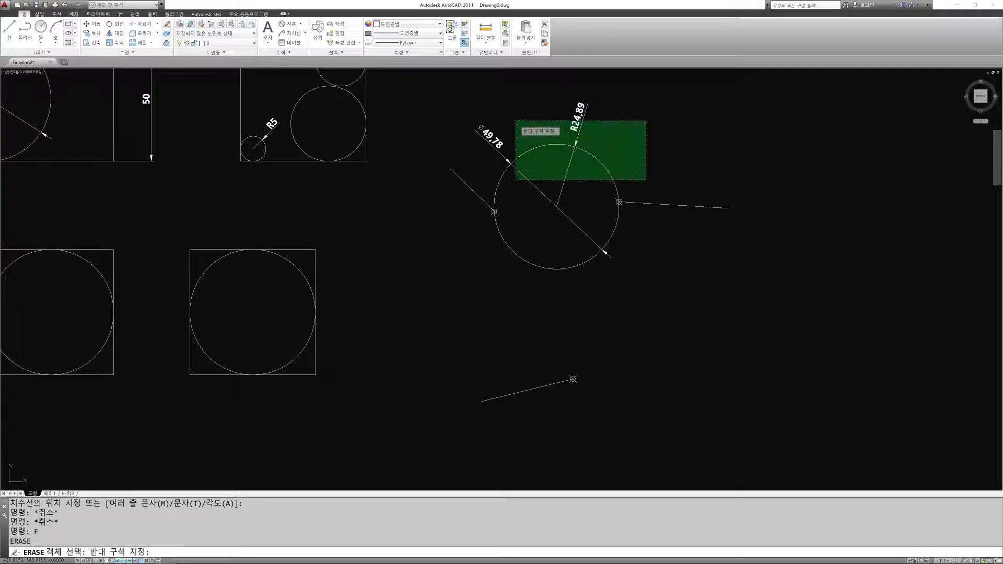
{"action": "left_click", "coordinate": [523, 125]}
{"action": "key", "text": "Return"}
Draw a three-point (3P) circle through the upper right, upper left and lower points
{"action": "middle_click_drag", "start_coordinate": [573, 264], "coordinate": [557, 232]}
{"action": "key", "text": "Escape"}
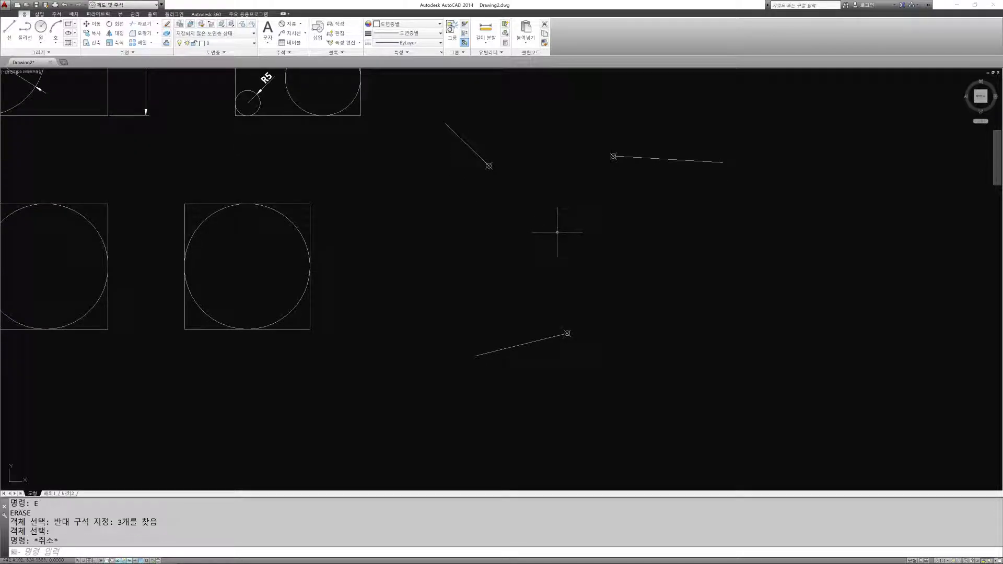
{"action": "key", "text": "Escape"}
{"action": "type", "text": "c"}
{"action": "key", "text": "Return"}
{"action": "type", "text": "3p"}
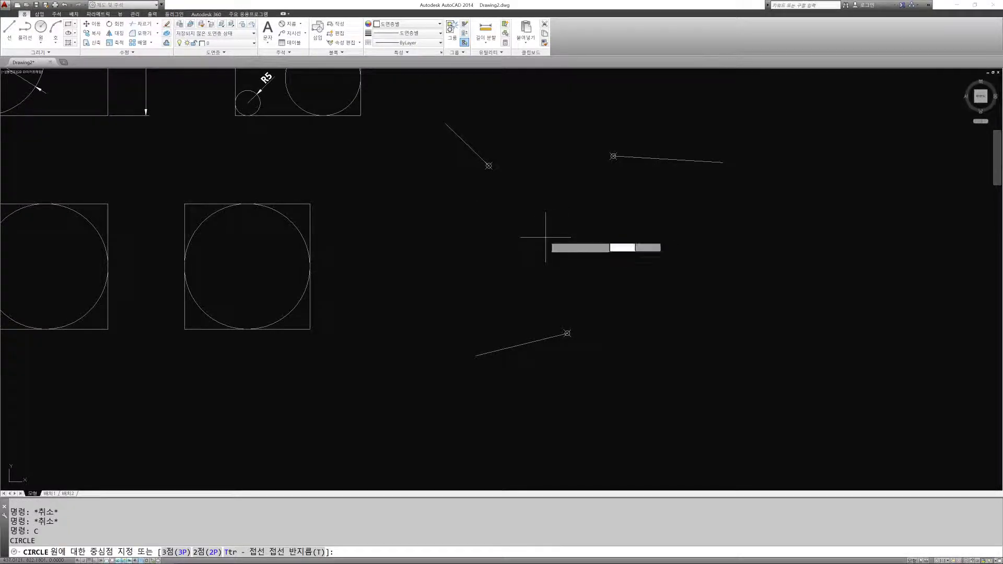
{"action": "key", "text": "Return"}
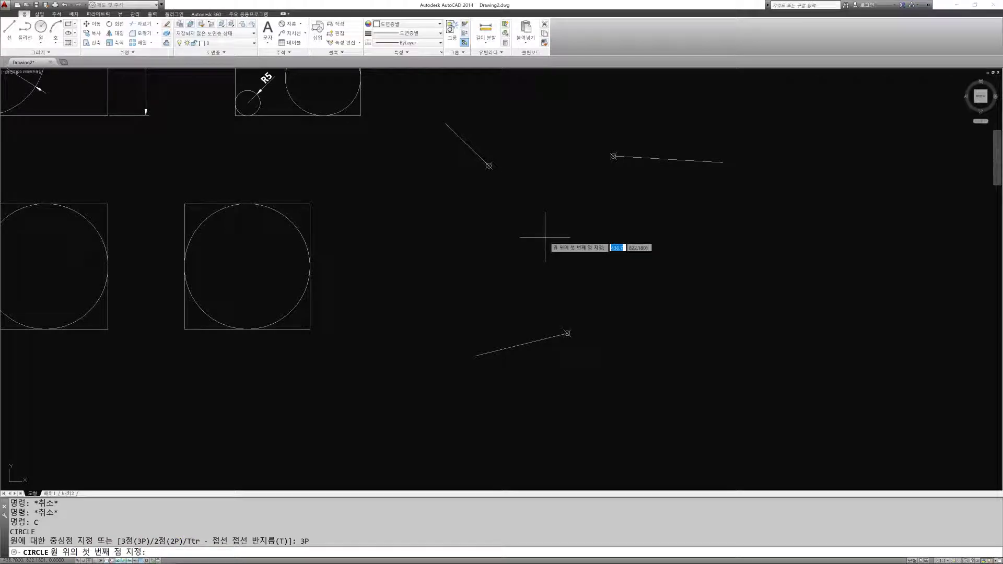
{"action": "left_click", "coordinate": [613, 157]}
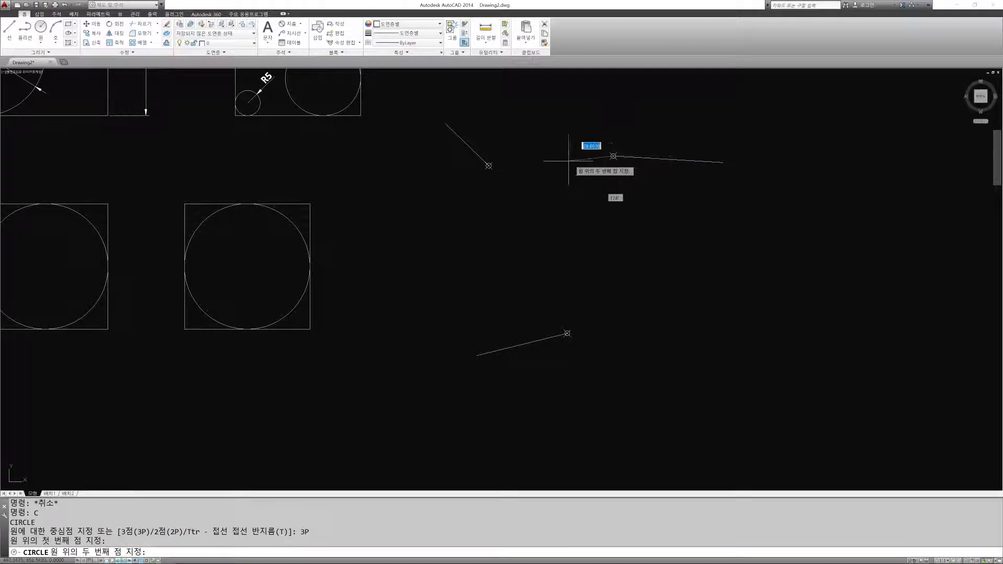
{"action": "left_click", "coordinate": [489, 166]}
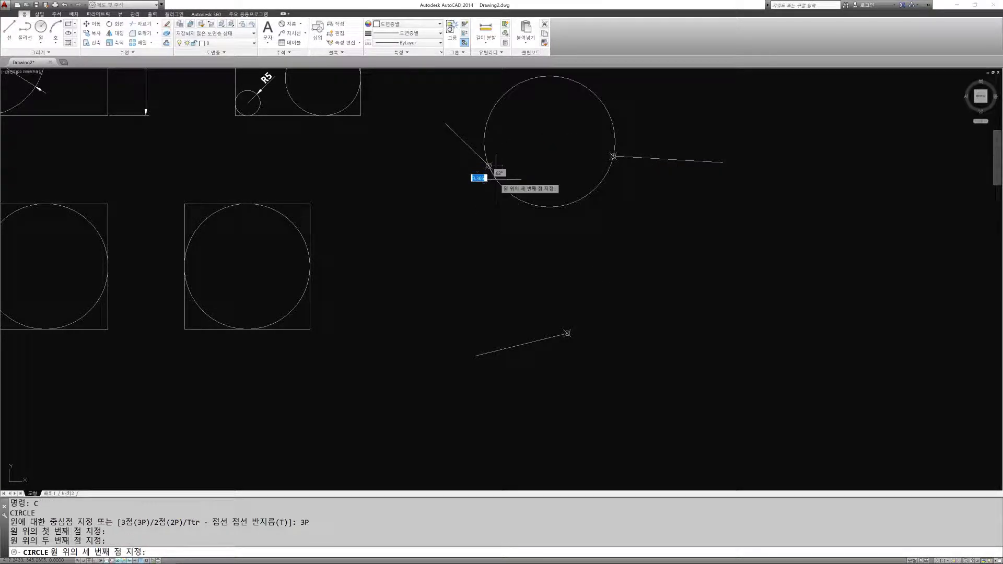
{"action": "left_click", "coordinate": [567, 333]}
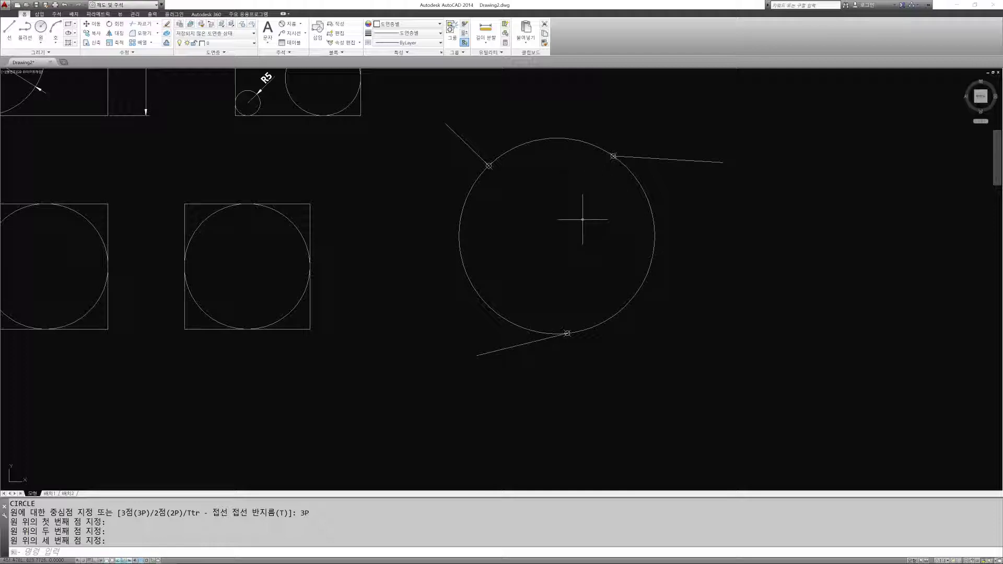
Erase the three-point circle together with the three points and their attached lines
{"action": "key", "text": "Escape"}
{"action": "key", "text": "Escape"}
{"action": "type", "text": "E"}
{"action": "key", "text": "Return"}
{"action": "left_click", "coordinate": [721, 375]}
{"action": "left_click", "coordinate": [418, 112]}
{"action": "key", "text": "Return"}
Review the written CIRCLE command notes, the R20 circles and the squares containing the circle examples
{"action": "middle_click_drag", "start_coordinate": [320, 265], "coordinate": [582, 287]}
{"action": "mouse_move", "coordinate": [442, 195]}
{"action": "middle_mouse_down"}
{"action": "mouse_move", "coordinate": [530, 244]}
{"action": "mouse_move", "coordinate": [510, 236]}
{"action": "middle_mouse_up"}
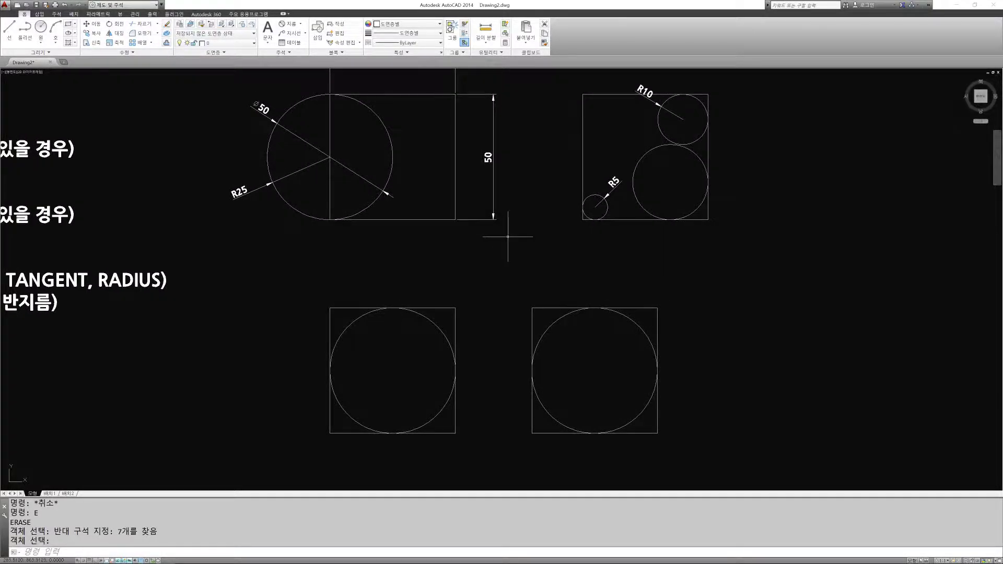
{"action": "scroll", "coordinate": [508, 236], "scroll_direction": "down", "scroll_amount": 4}
{"action": "scroll", "coordinate": [436, 169], "scroll_direction": "up", "scroll_amount": 2}
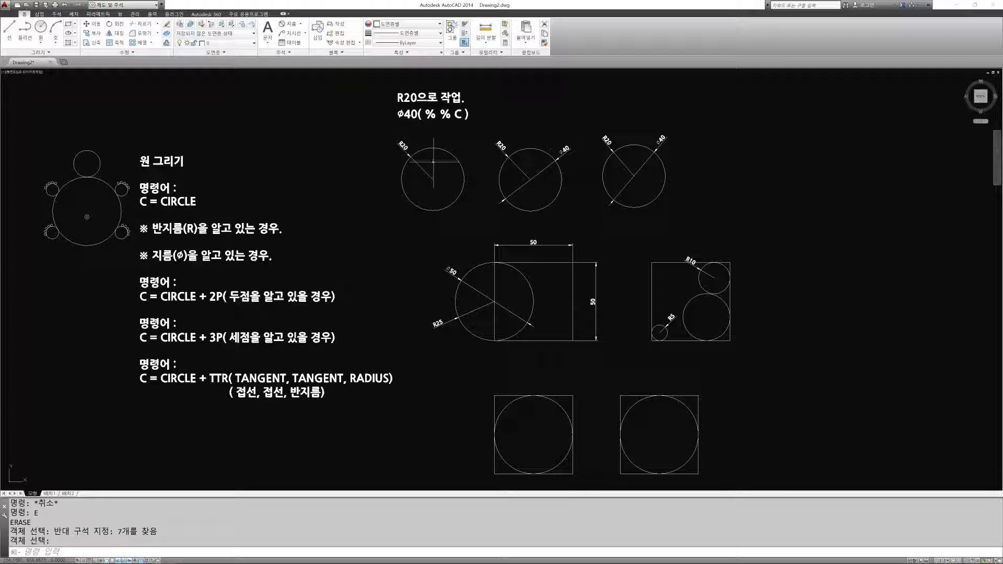
{"action": "mouse_move", "coordinate": [523, 221]}
{"action": "middle_mouse_down"}
{"action": "mouse_move", "coordinate": [479, 151]}
{"action": "mouse_move", "coordinate": [481, 165]}
{"action": "middle_mouse_up"}
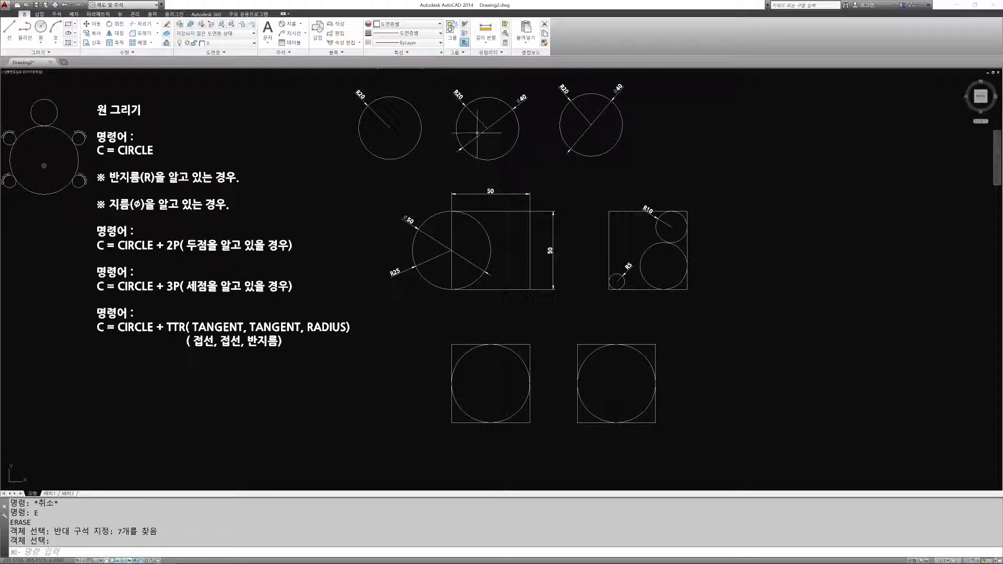
{"action": "middle_click_drag", "start_coordinate": [565, 207], "coordinate": [552, 121]}
{"action": "scroll", "coordinate": [623, 307], "scroll_direction": "up", "scroll_amount": 2}
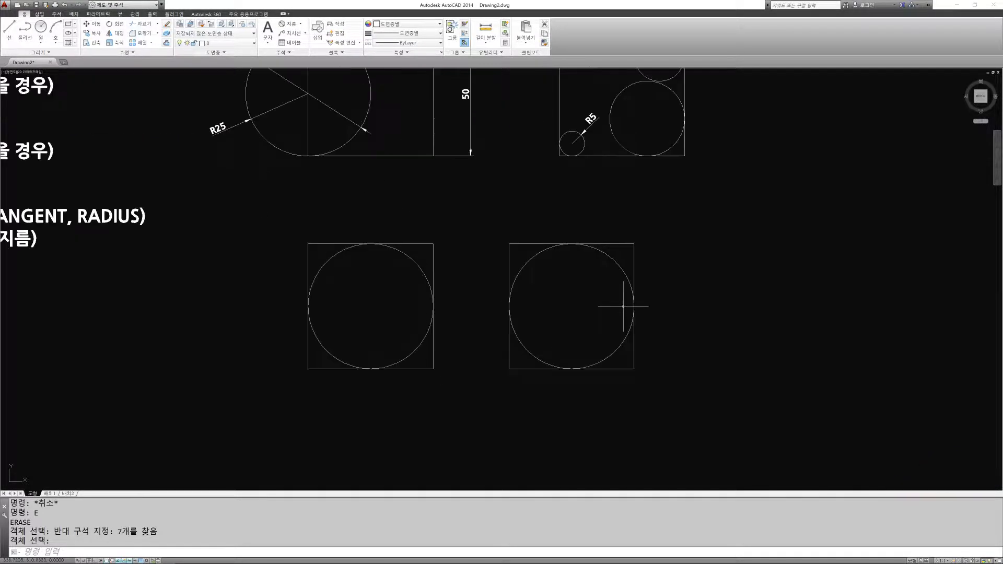
{"action": "middle_click_drag", "start_coordinate": [488, 285], "coordinate": [518, 295]}
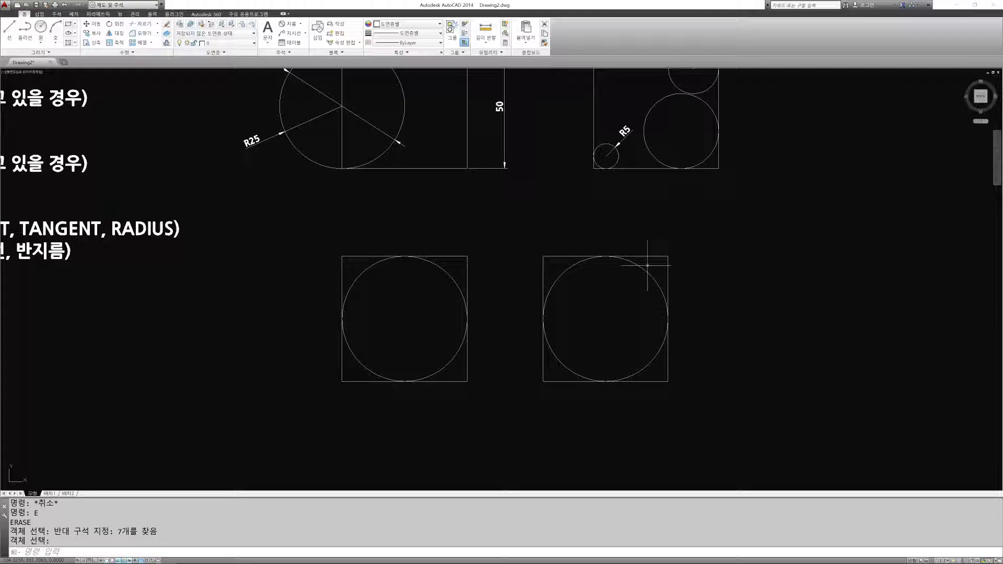
{"action": "middle_click_drag", "start_coordinate": [666, 213], "coordinate": [632, 319]}
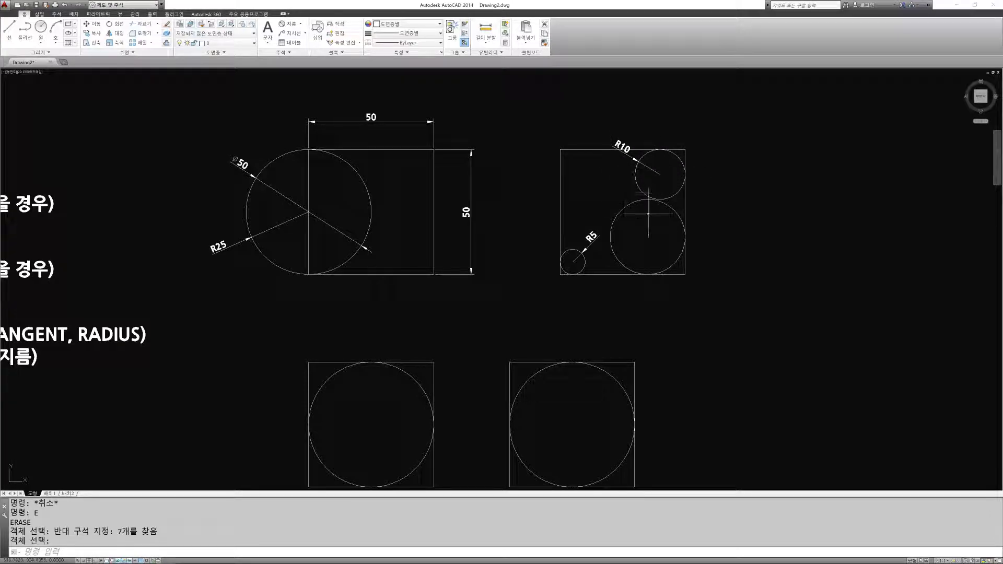
{"action": "scroll", "coordinate": [554, 261], "scroll_direction": "down", "scroll_amount": 7}
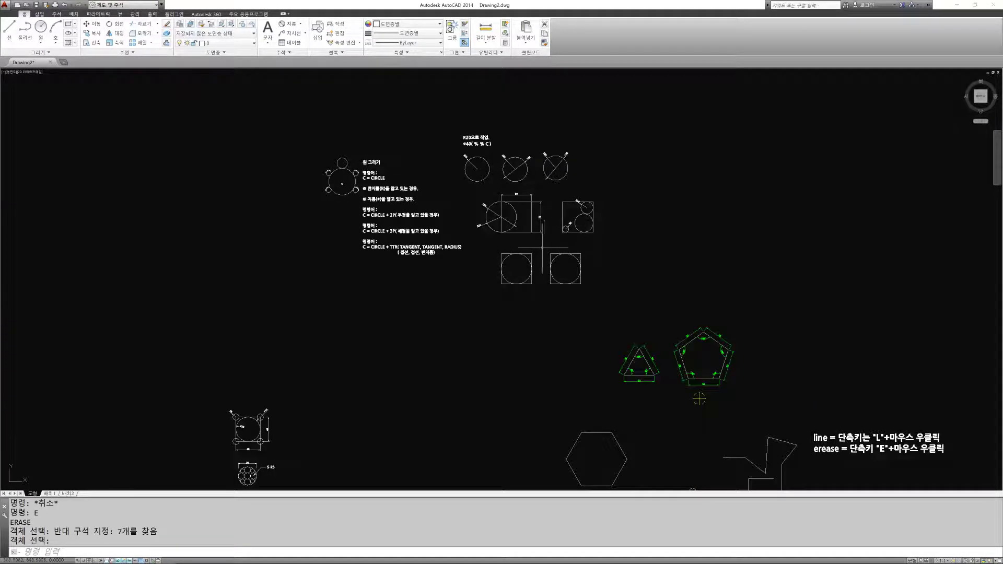
{"action": "scroll", "coordinate": [536, 226], "scroll_direction": "up", "scroll_amount": 3}
{"action": "middle_click_drag", "start_coordinate": [535, 227], "coordinate": [536, 261]}
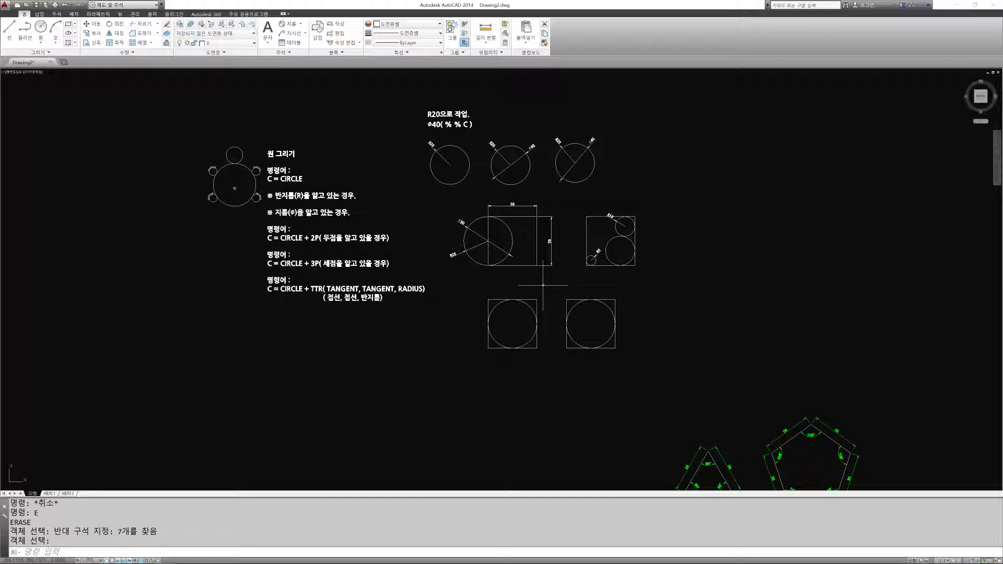
{"action": "scroll", "coordinate": [590, 232], "scroll_direction": "up", "scroll_amount": 4}
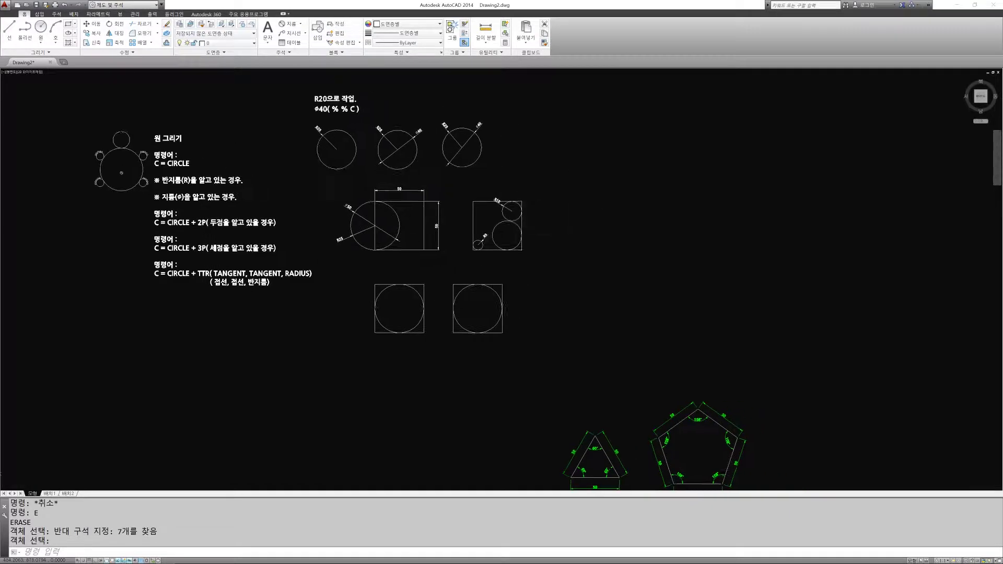
Draw a three-sided polygon by its edge in the free area beside the squares, with a horizontal edge length of 50
{"action": "key", "text": "Escape"}
{"action": "key", "text": "Escape"}
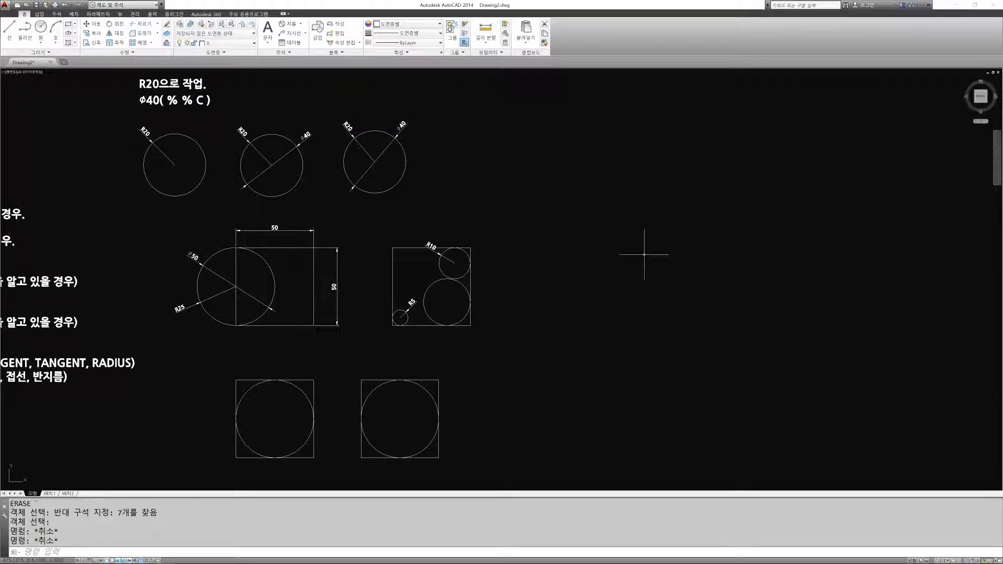
{"action": "type", "text": "POL"}
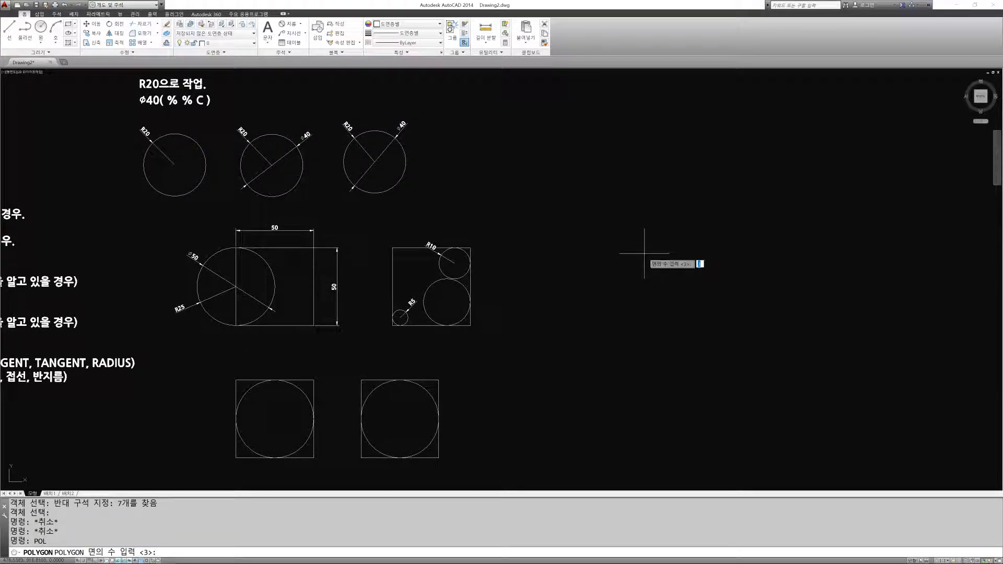
{"action": "key", "text": "Return"}
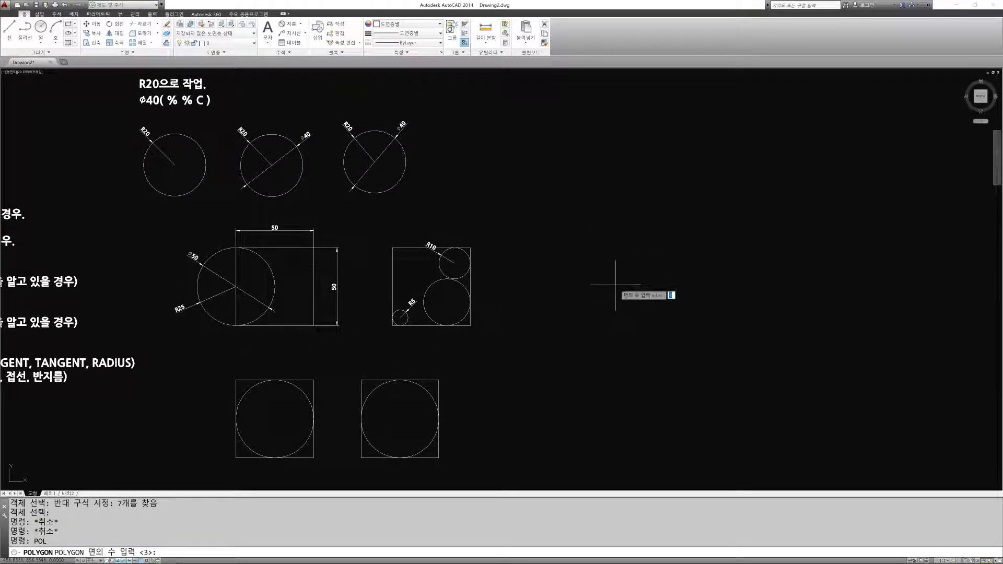
{"action": "key", "text": "Return"}
{"action": "type", "text": "E"}
{"action": "key", "text": "Return"}
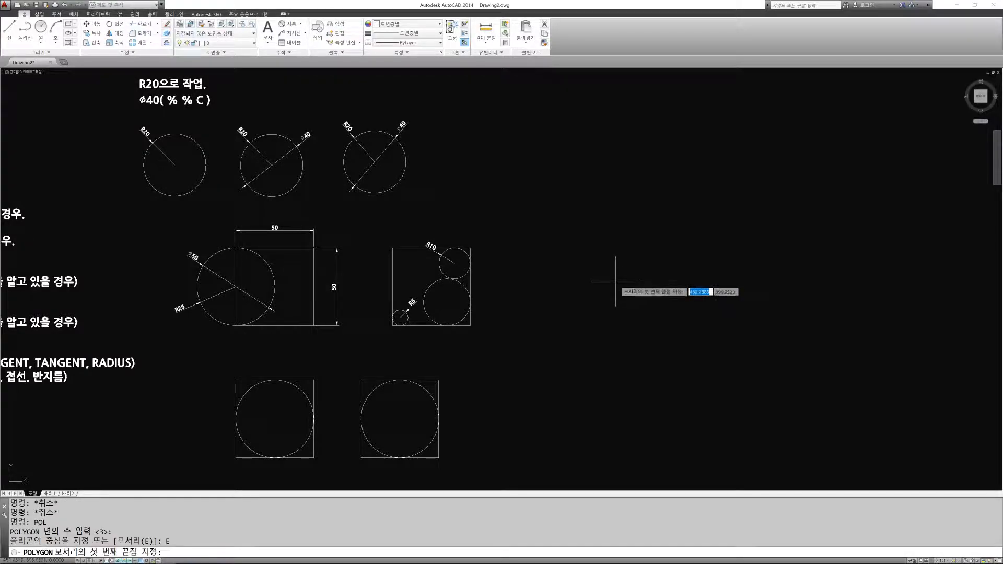
{"action": "left_click", "coordinate": [608, 292]}
{"action": "key", "text": "F8"}
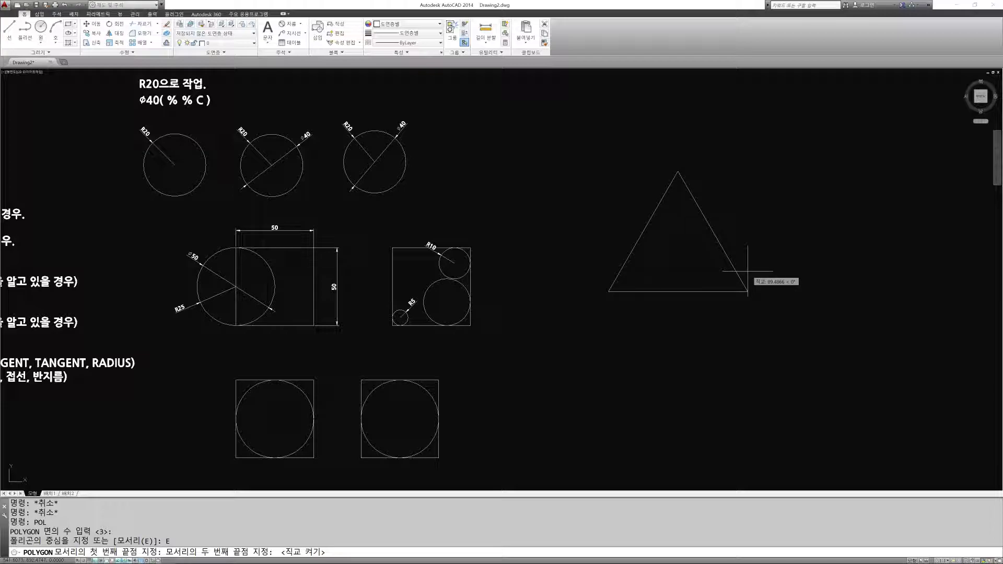
{"action": "type", "text": "50"}
{"action": "key", "text": "Return"}
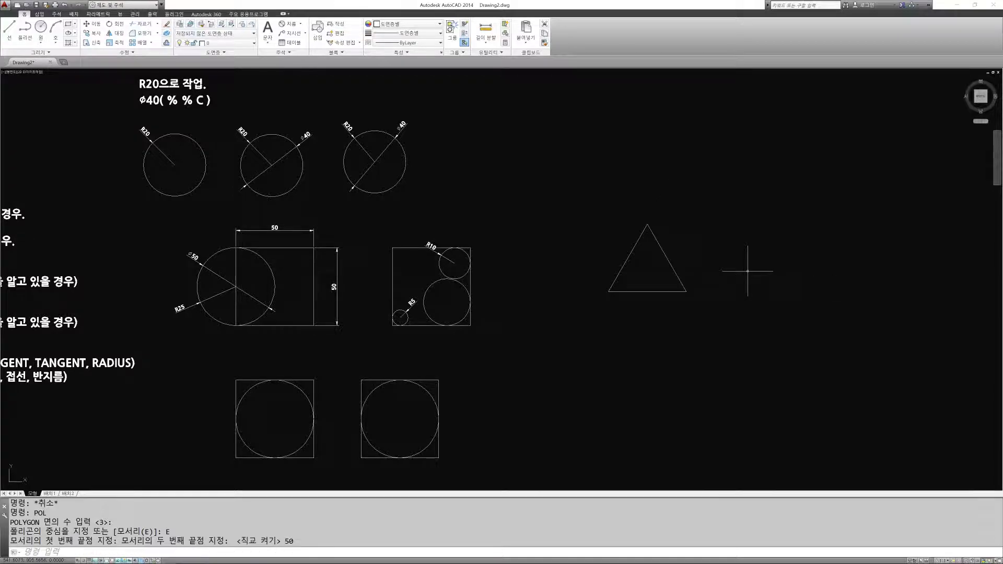
{"action": "key", "text": "Escape"}
Add aligned dimensions to the left side and the base of the triangle
{"action": "scroll", "coordinate": [709, 252], "scroll_direction": "up", "scroll_amount": 4}
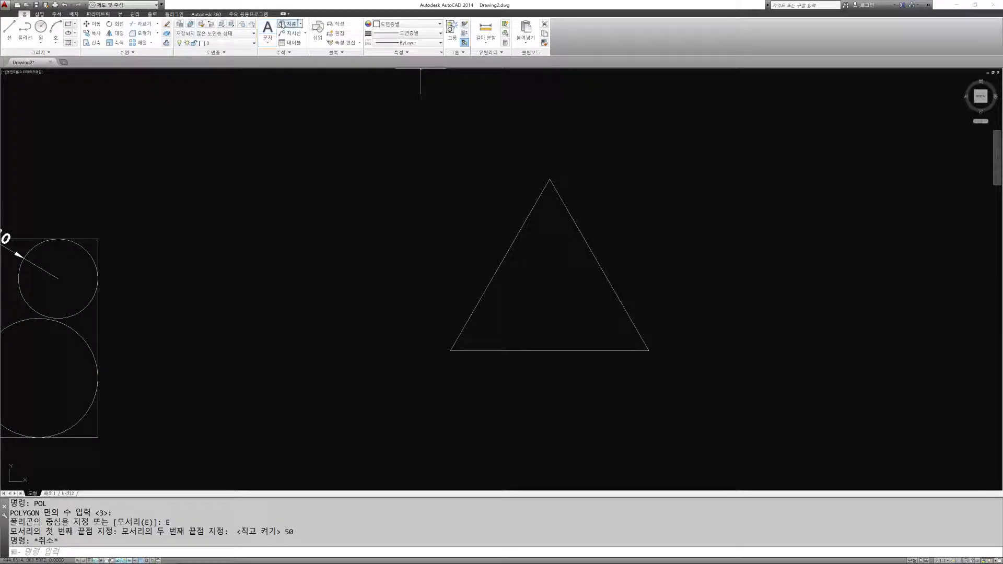
{"action": "left_click", "coordinate": [301, 24]}
{"action": "left_click", "coordinate": [295, 53]}
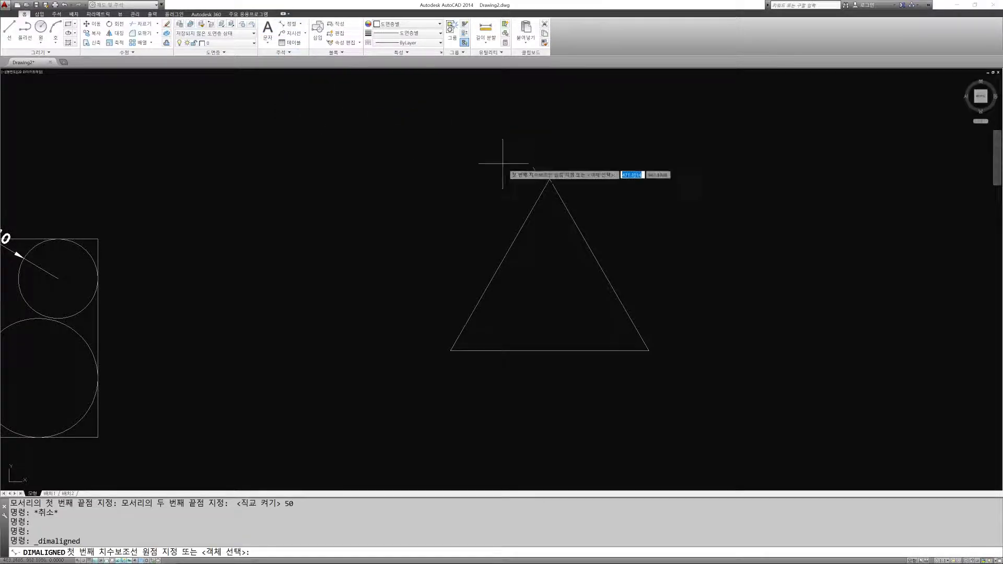
{"action": "left_click", "coordinate": [549, 180]}
{"action": "left_click", "coordinate": [451, 350]}
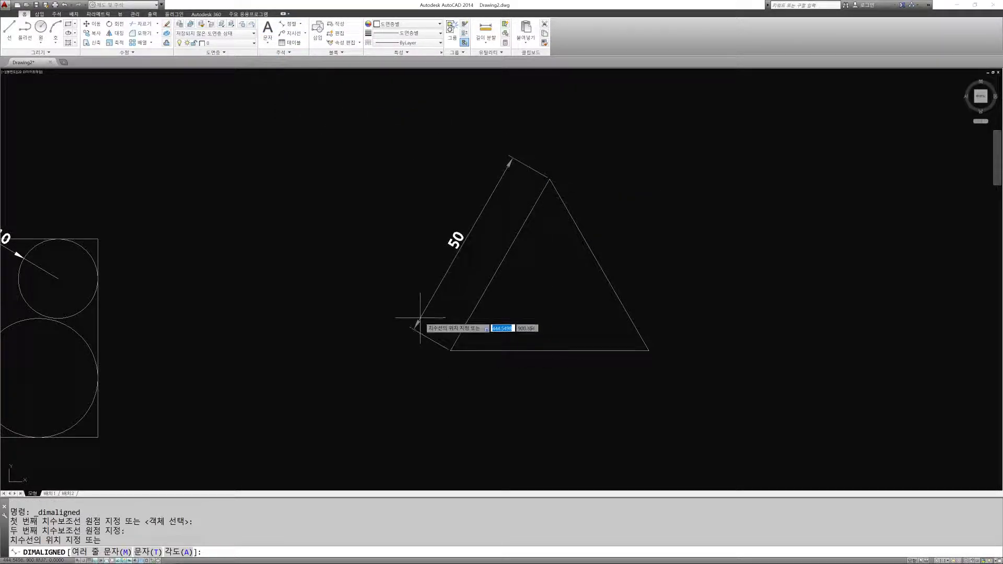
{"action": "left_click", "coordinate": [413, 321]}
{"action": "key", "text": "Return"}
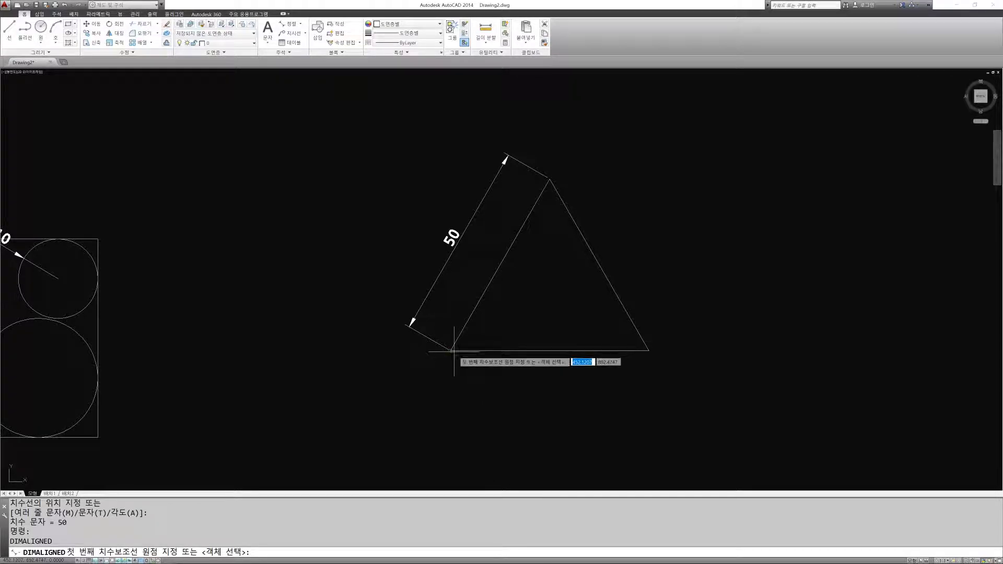
{"action": "left_click", "coordinate": [450, 350]}
{"action": "left_click", "coordinate": [648, 350]}
{"action": "left_click", "coordinate": [667, 412]}
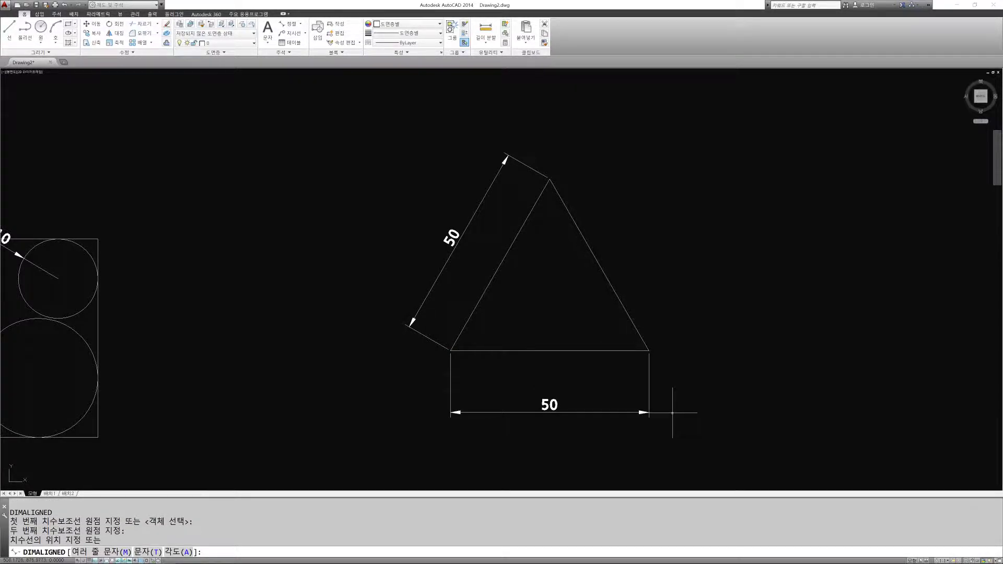
{"action": "key", "text": "Escape"}
{"action": "key", "text": "Escape"}
{"action": "scroll", "coordinate": [570, 297], "scroll_direction": "down", "scroll_amount": 3}
{"action": "scroll", "coordinate": [550, 255], "scroll_direction": "up", "scroll_amount": 3}
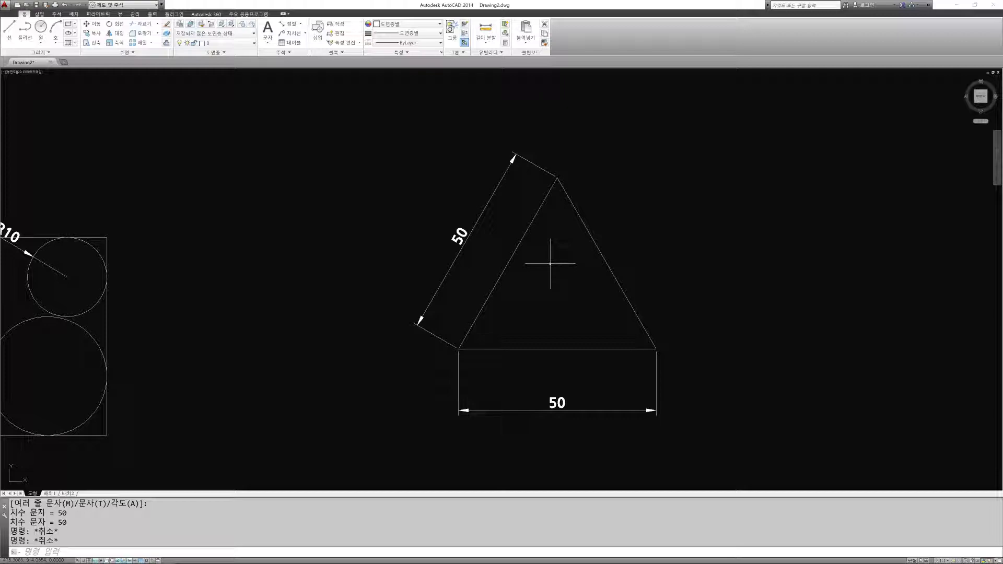
Start a tangent-tangent-radius (TTR) circle inside the triangle, tangent to its left and right sides
{"action": "type", "text": "c"}
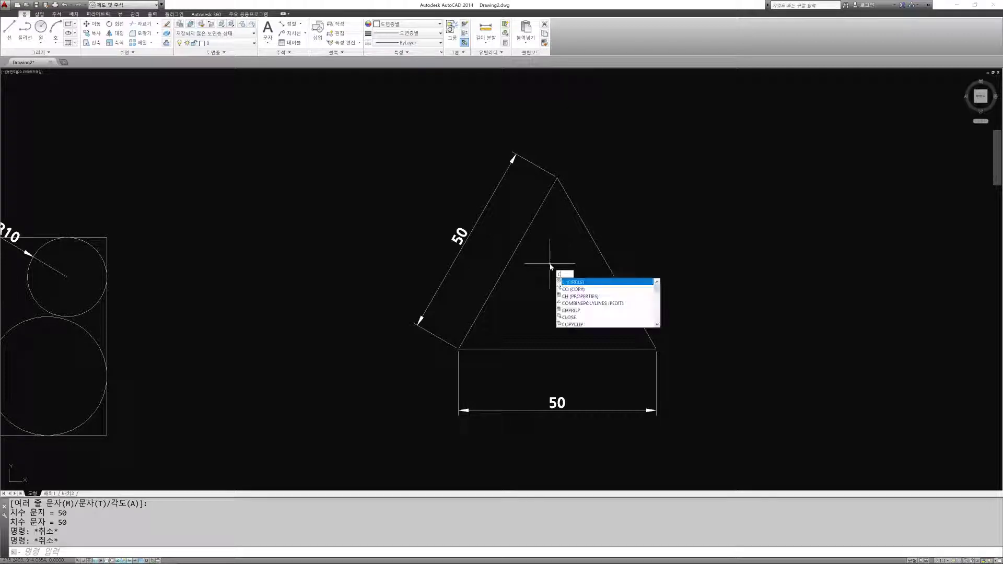
{"action": "key", "text": "Return"}
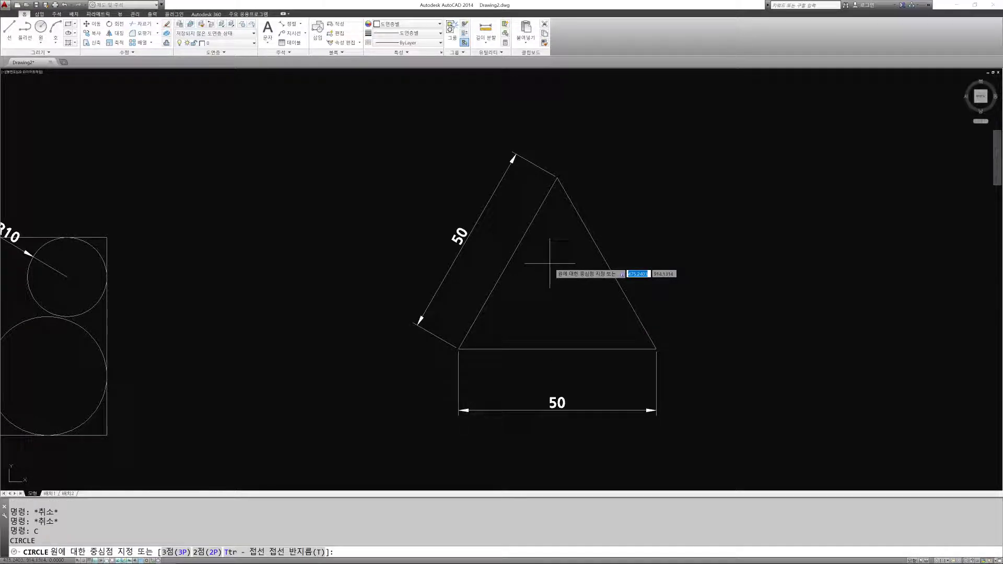
{"action": "type", "text": "T"}
{"action": "key", "text": "Return"}
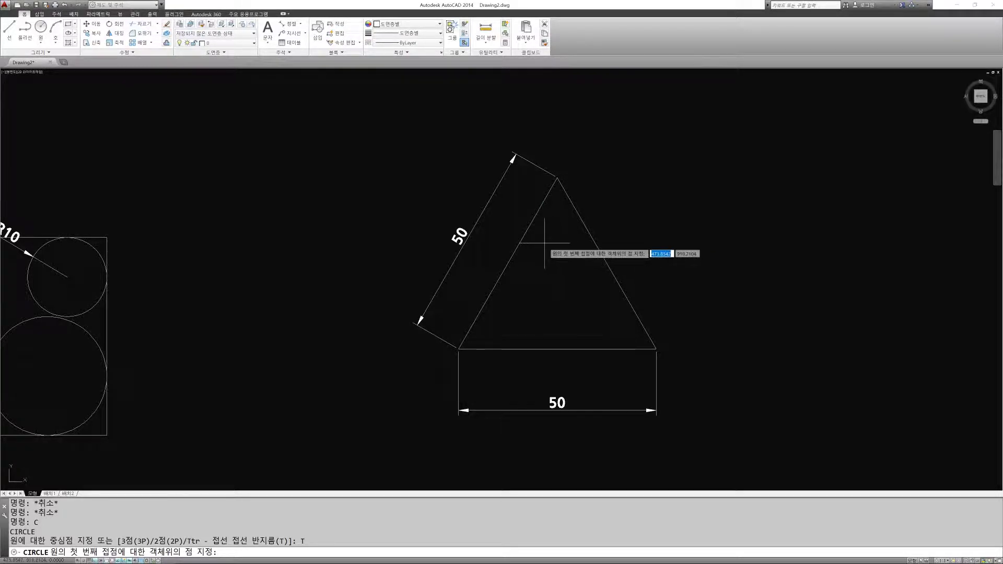
{"action": "left_click", "coordinate": [531, 219]}
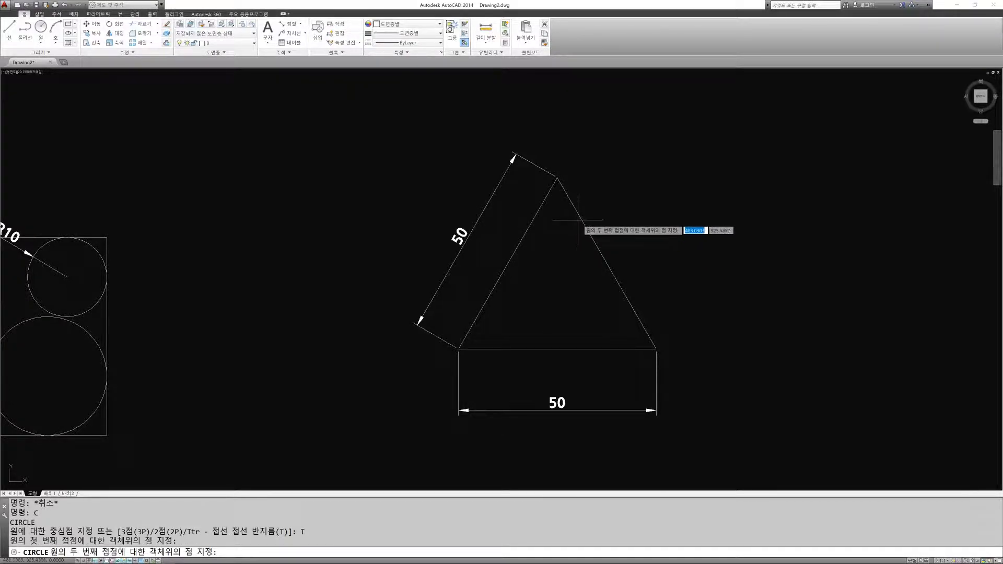
{"action": "left_click", "coordinate": [580, 219]}
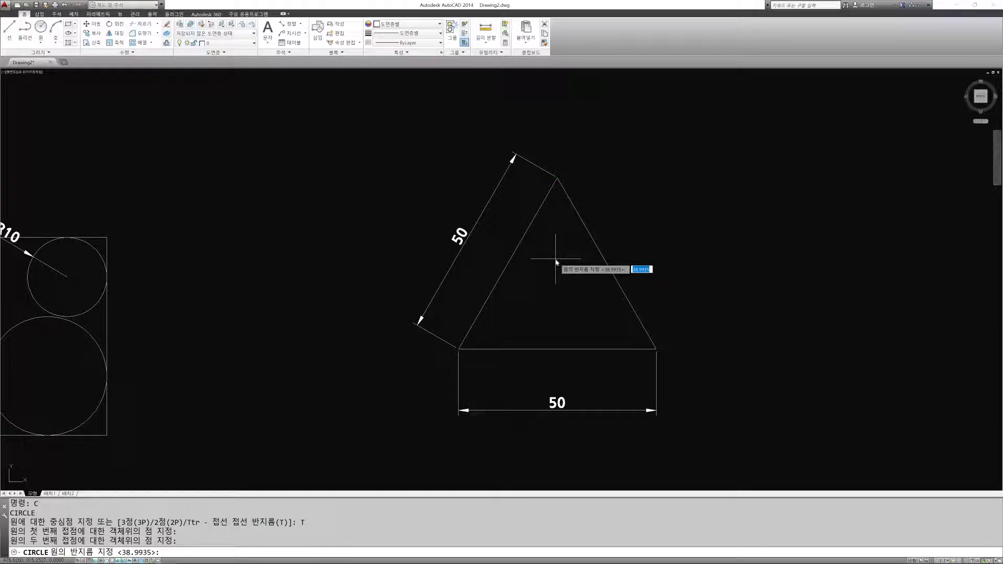
Complete the tangent-tangent-radius circle near the triangle's apex with a radius of 5
{"action": "key", "text": "Return"}
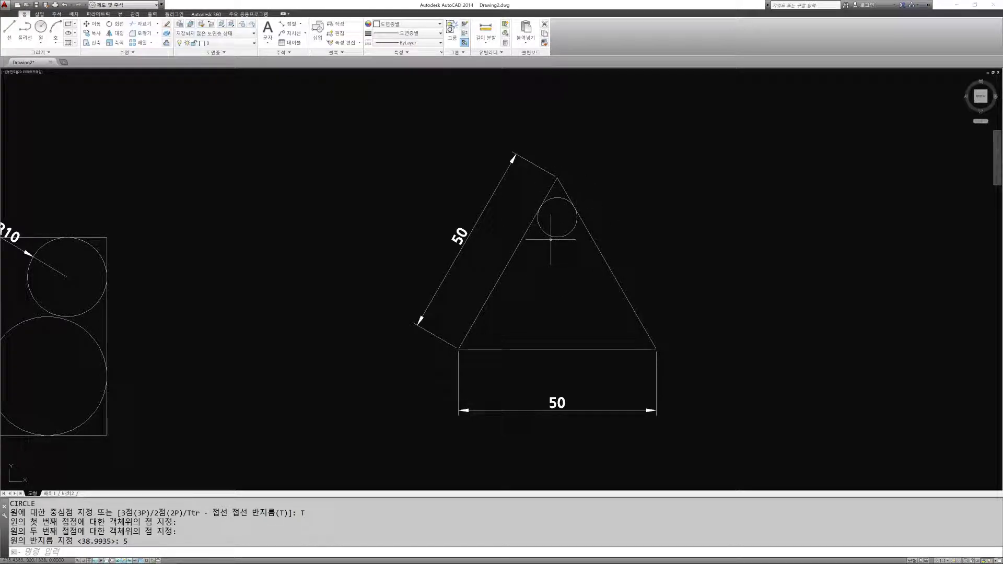
{"action": "key", "text": "Escape"}
{"action": "key", "text": "Escape"}
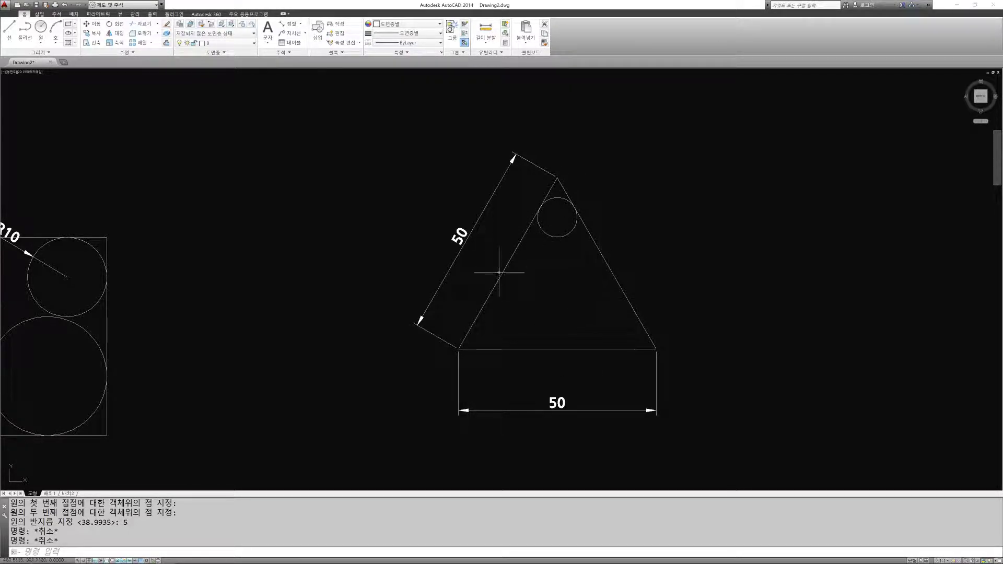
Erase the small circle near the triangle's apex
{"action": "key", "text": "Escape"}
{"action": "type", "text": "e"}
{"action": "key", "text": "space"}
{"action": "left_click", "coordinate": [552, 269]}
{"action": "left_click", "coordinate": [548, 230]}
{"action": "key", "text": "space"}
Erase the aligned dimension on the triangle's slanted side and the dimension below its base
{"action": "key", "text": "space"}
{"action": "left_click", "coordinate": [492, 228]}
{"action": "left_click", "coordinate": [462, 222]}
{"action": "key", "text": "space"}
{"action": "key", "text": "space"}
{"action": "left_click", "coordinate": [699, 380]}
{"action": "left_click", "coordinate": [510, 384]}
{"action": "key", "text": "space"}
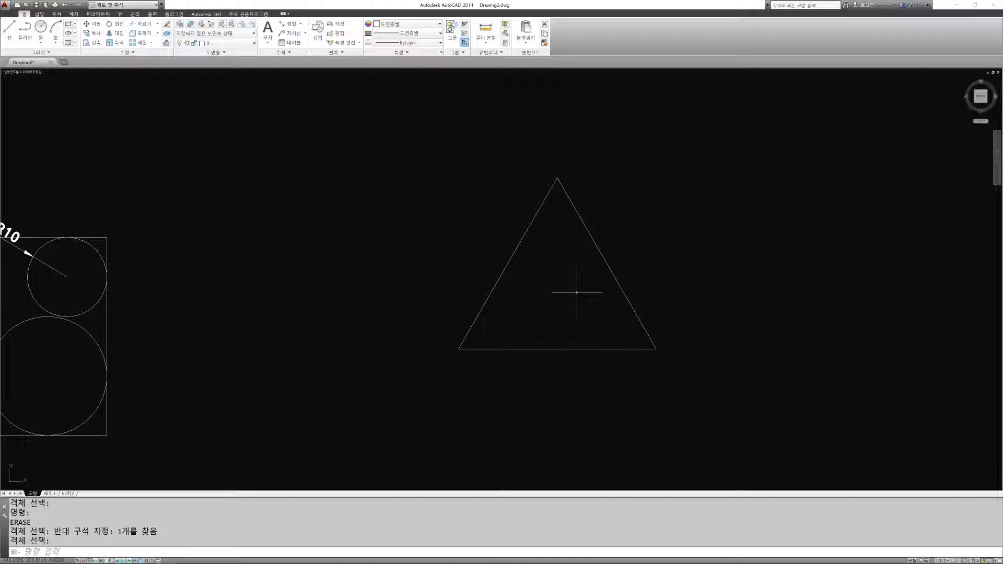
Draw a three-point (3P) circle through the midpoints of the triangle's left side, base and right side
{"action": "key", "text": "space"}
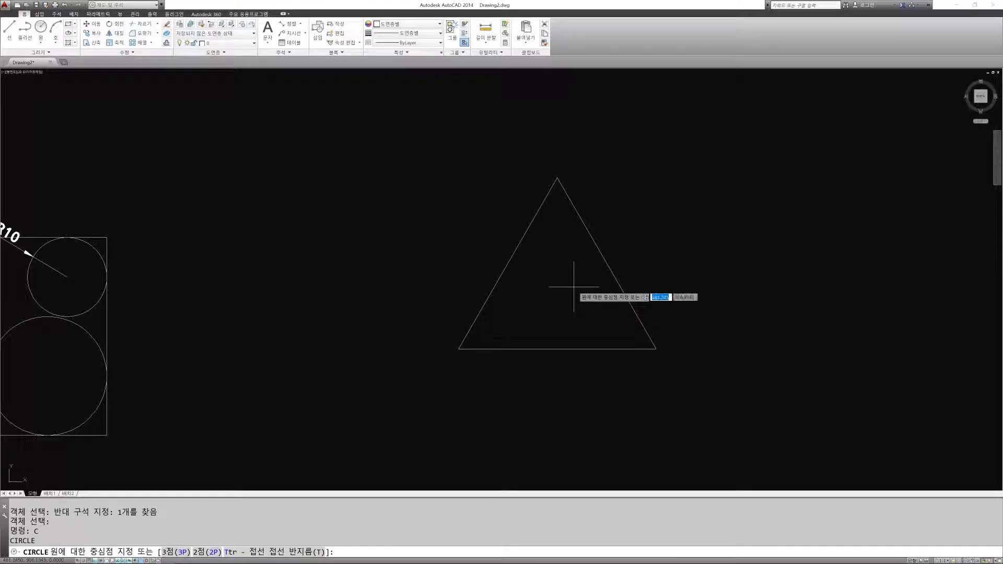
{"action": "type", "text": "3"}
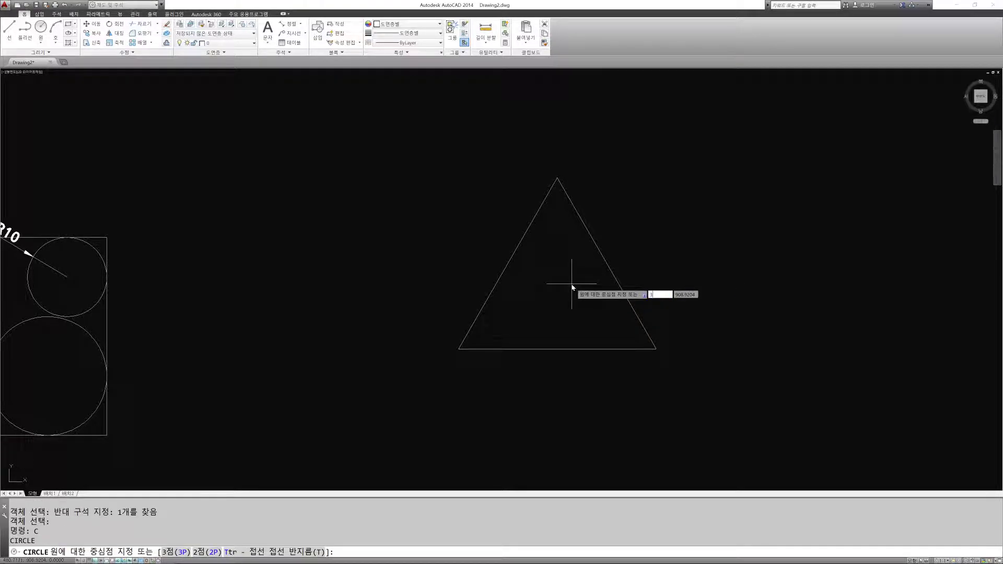
{"action": "type", "text": "P"}
{"action": "key", "text": "space"}
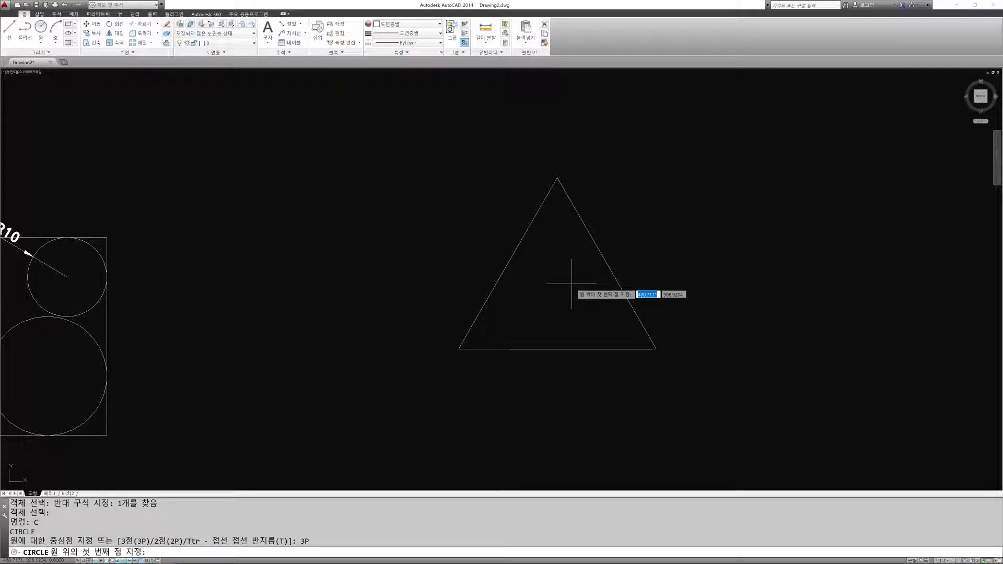
{"action": "left_click", "coordinate": [507, 263]}
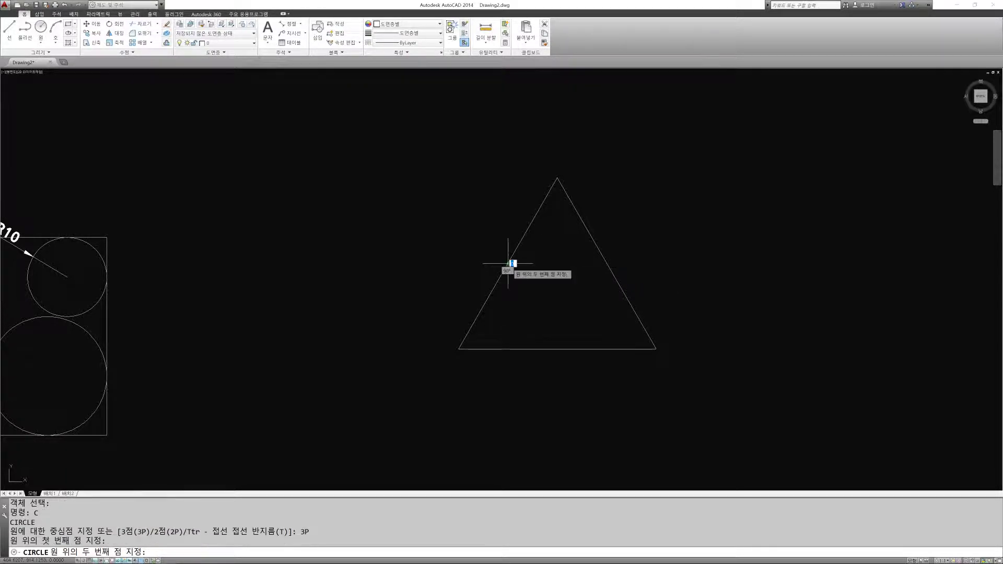
{"action": "left_click", "coordinate": [558, 349]}
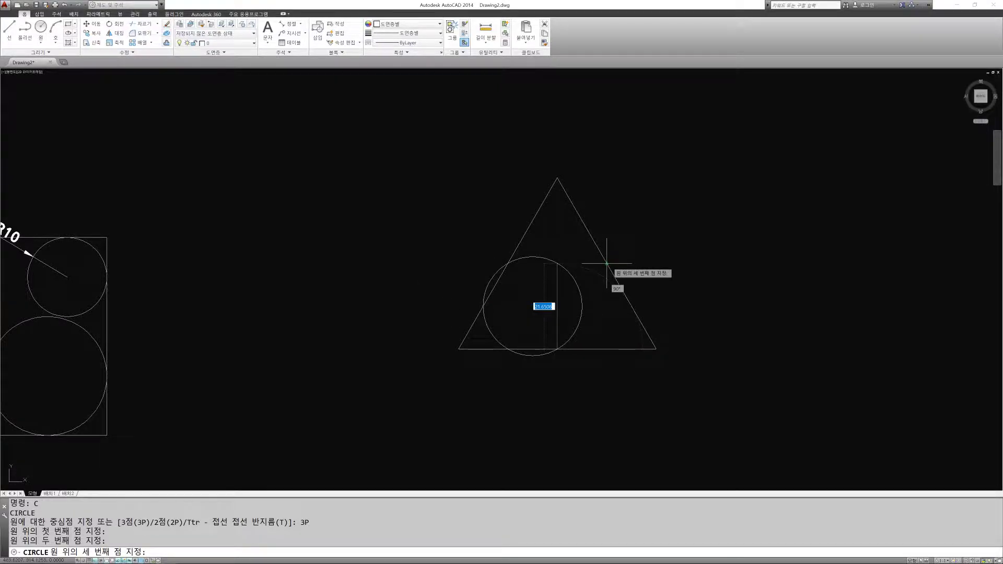
{"action": "left_click", "coordinate": [606, 267]}
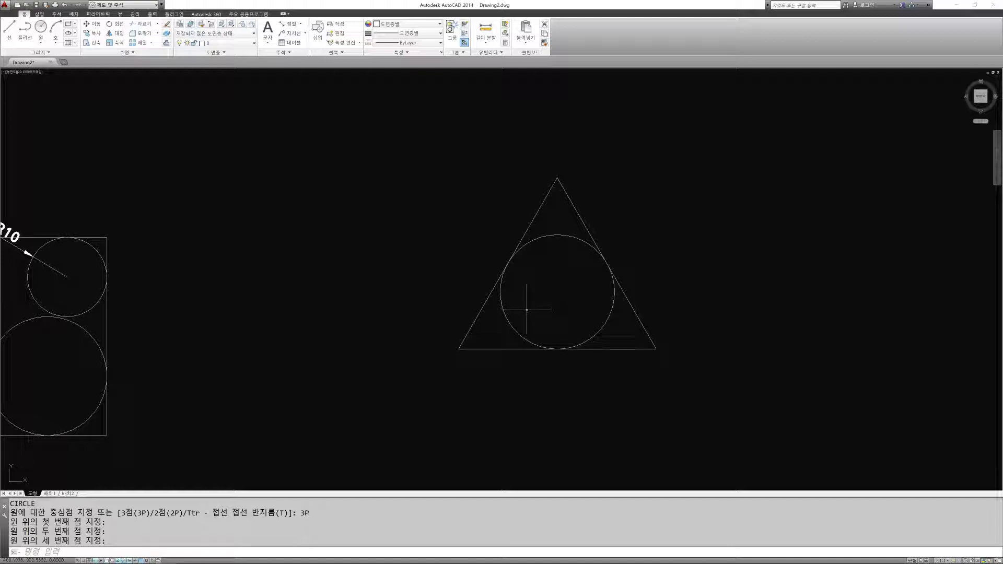
Erase the three-point circle inscribed in the triangle
{"action": "type", "text": "e"}
{"action": "key", "text": "space"}
{"action": "left_click", "coordinate": [605, 338]}
{"action": "left_click", "coordinate": [580, 313]}
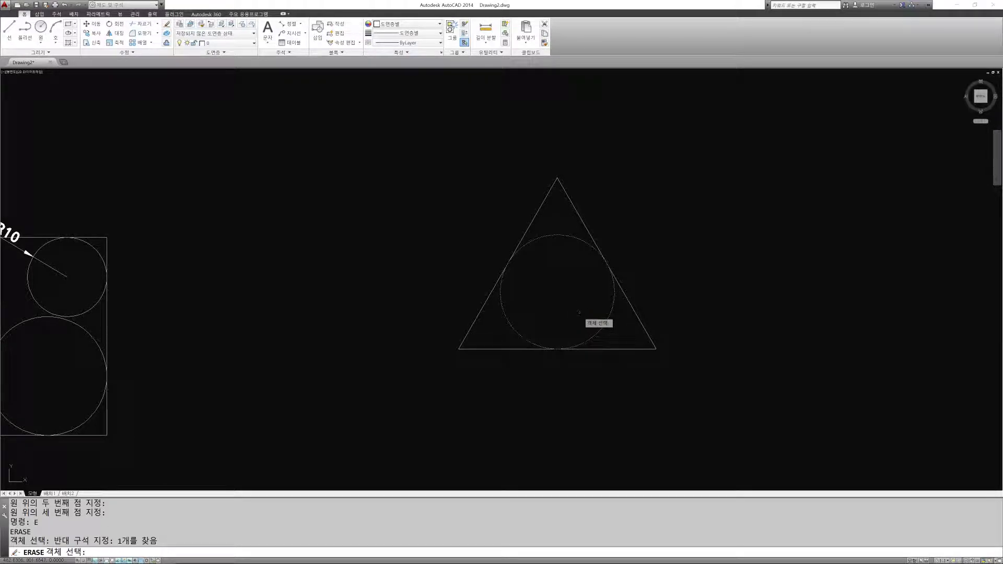
{"action": "key", "text": "space"}
Erase the triangle beside the circle practice figures
{"action": "scroll", "coordinate": [548, 290], "scroll_direction": "down", "scroll_amount": 4}
{"action": "scroll", "coordinate": [533, 291], "scroll_direction": "up", "scroll_amount": 2}
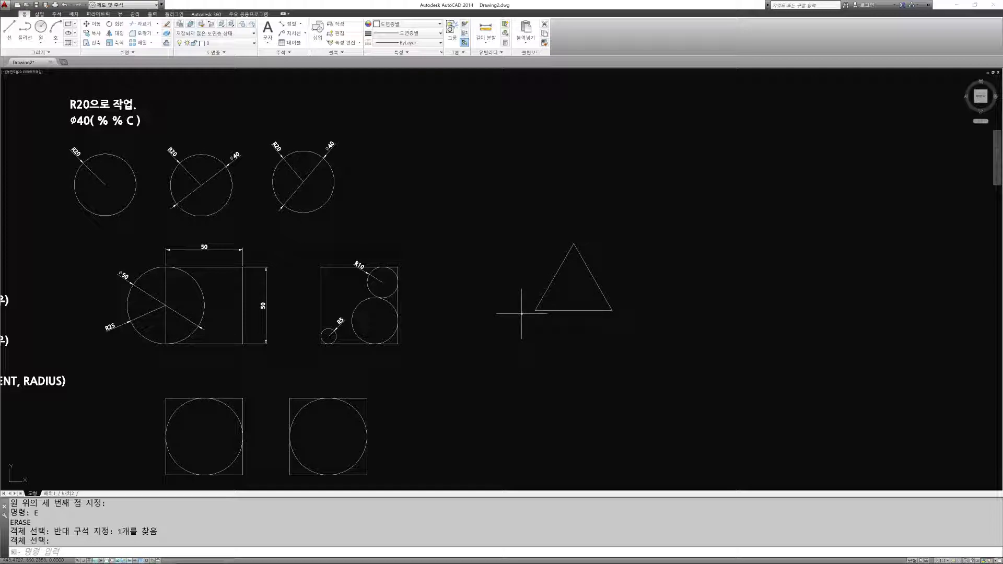
{"action": "left_click", "coordinate": [512, 215]}
{"action": "left_click", "coordinate": [629, 334]}
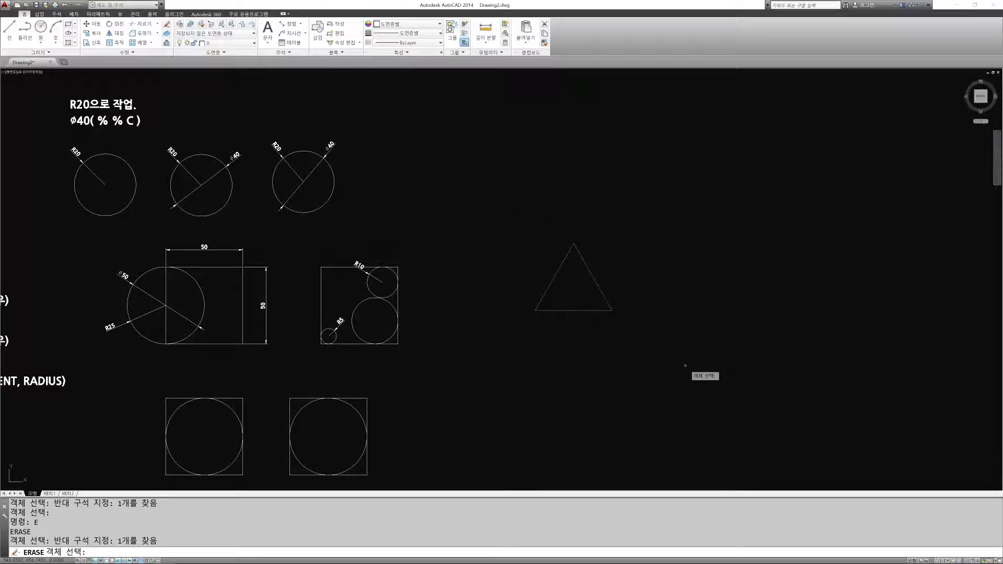
{"action": "key", "text": "Return"}
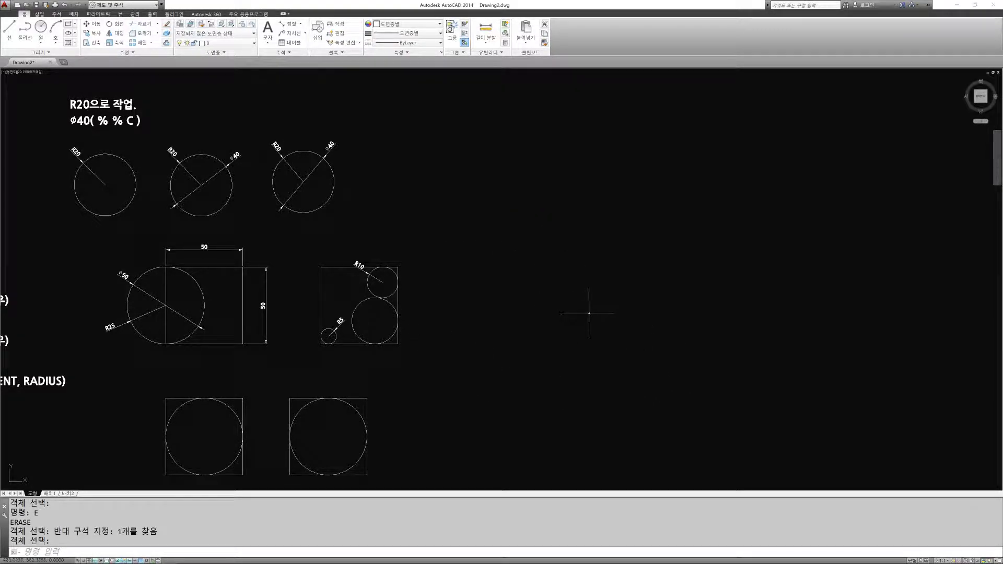
Look over the circle command notes and the practice figures, including the dimensioned square with circles at its corners
{"action": "scroll", "coordinate": [521, 298], "scroll_direction": "down", "scroll_amount": 4}
{"action": "middle_click_drag", "start_coordinate": [601, 299], "coordinate": [631, 306]}
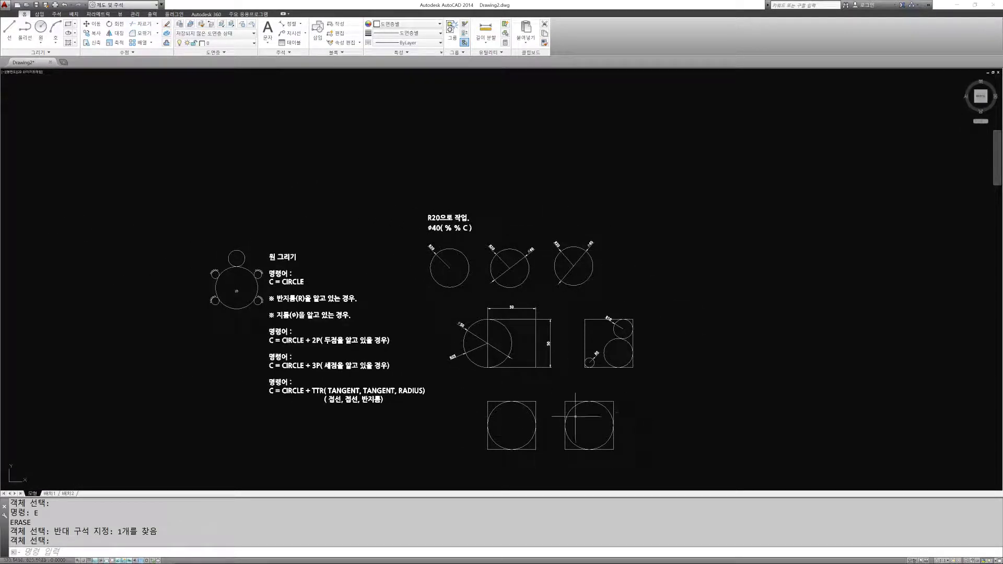
{"action": "scroll", "coordinate": [478, 306], "scroll_direction": "down", "scroll_amount": 4}
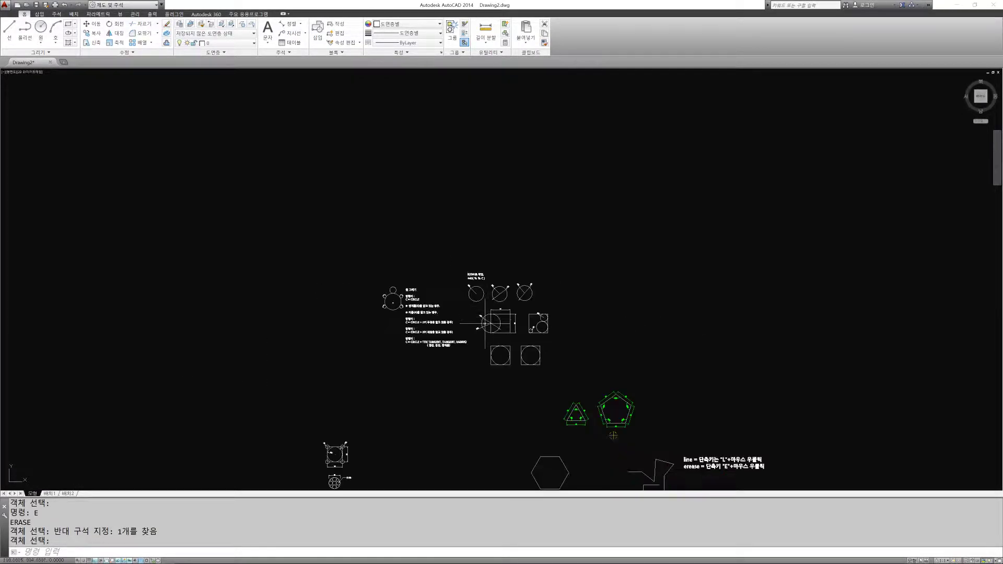
{"action": "scroll", "coordinate": [502, 326], "scroll_direction": "up", "scroll_amount": 6}
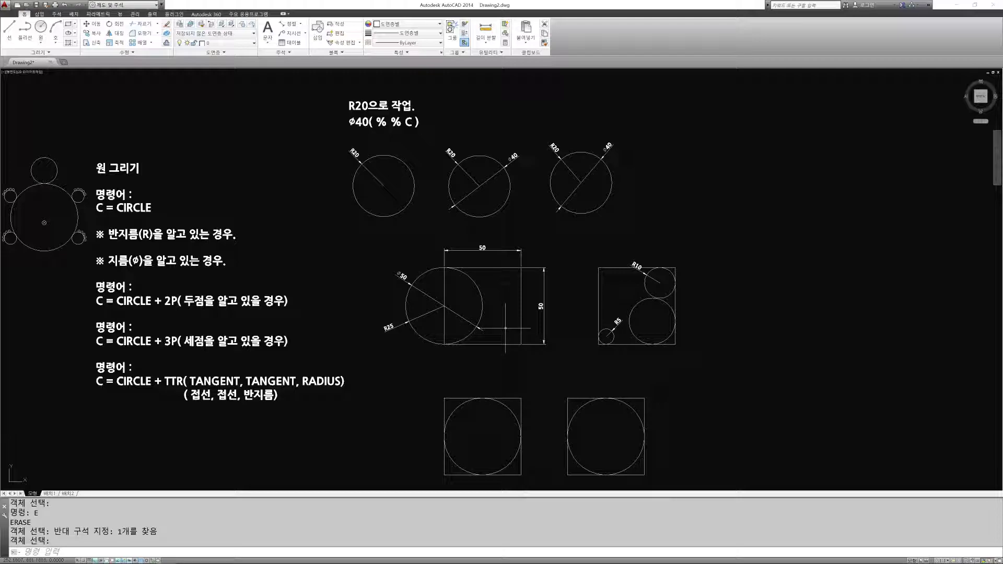
{"action": "middle_click_drag", "start_coordinate": [378, 374], "coordinate": [539, 256]}
{"action": "scroll", "coordinate": [541, 256], "scroll_direction": "down", "scroll_amount": 5}
{"action": "middle_click_drag", "start_coordinate": [407, 345], "coordinate": [556, 311]}
{"action": "scroll", "coordinate": [538, 383], "scroll_direction": "up", "scroll_amount": 2}
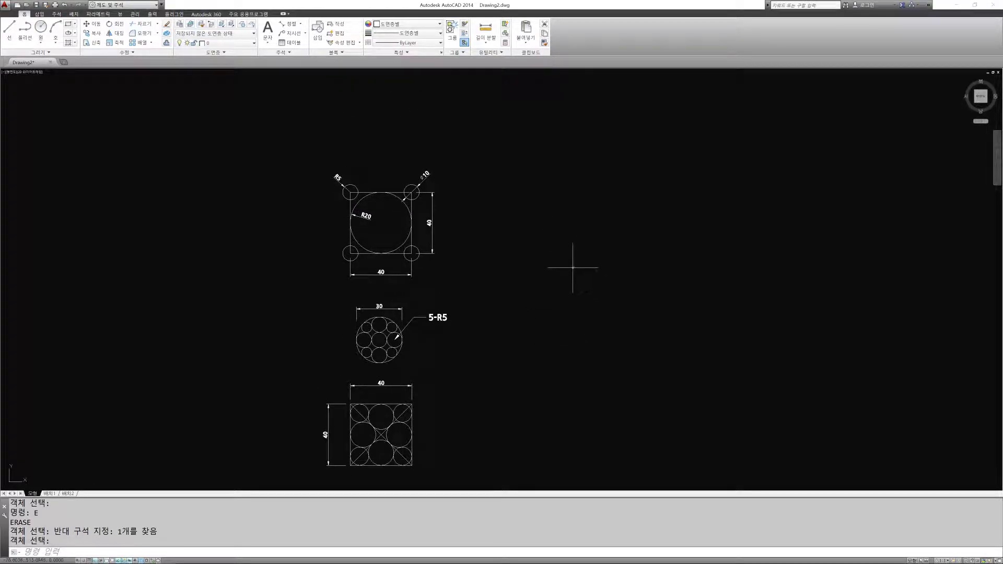
{"action": "scroll", "coordinate": [460, 206], "scroll_direction": "up", "scroll_amount": 2}
{"action": "scroll", "coordinate": [391, 224], "scroll_direction": "up", "scroll_amount": 3}
{"action": "scroll", "coordinate": [582, 233], "scroll_direction": "down", "scroll_amount": 1}
{"action": "scroll", "coordinate": [526, 235], "scroll_direction": "down", "scroll_amount": 3}
{"action": "scroll", "coordinate": [582, 233], "scroll_direction": "up", "scroll_amount": 1}
Draw a square with 40-unit sides using lines, to the right of the dimensioned square with corner circles
{"action": "key", "text": "Escape"}
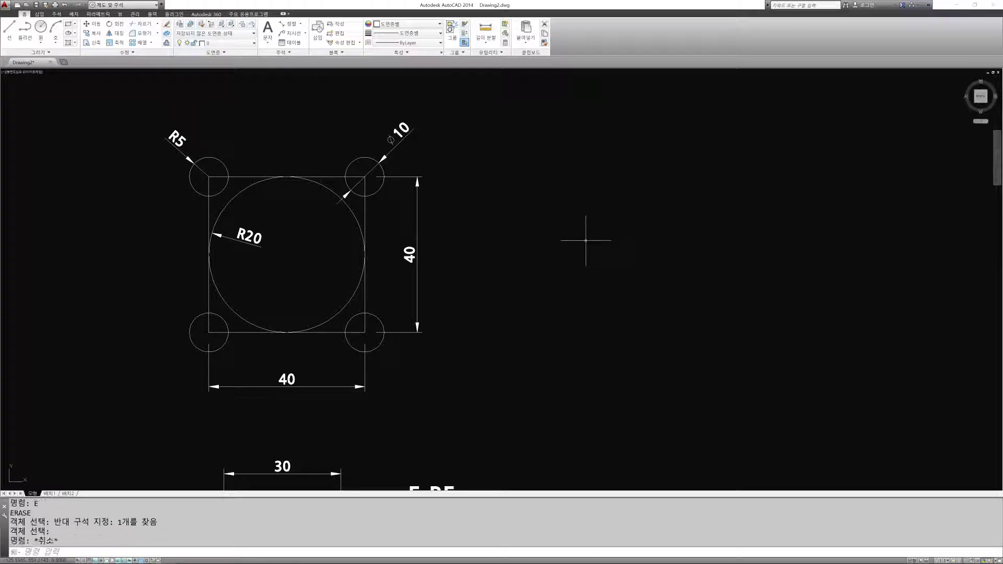
{"action": "key", "text": "Escape"}
{"action": "key", "text": "Escape"}
{"action": "type", "text": "l"}
{"action": "key", "text": "Return"}
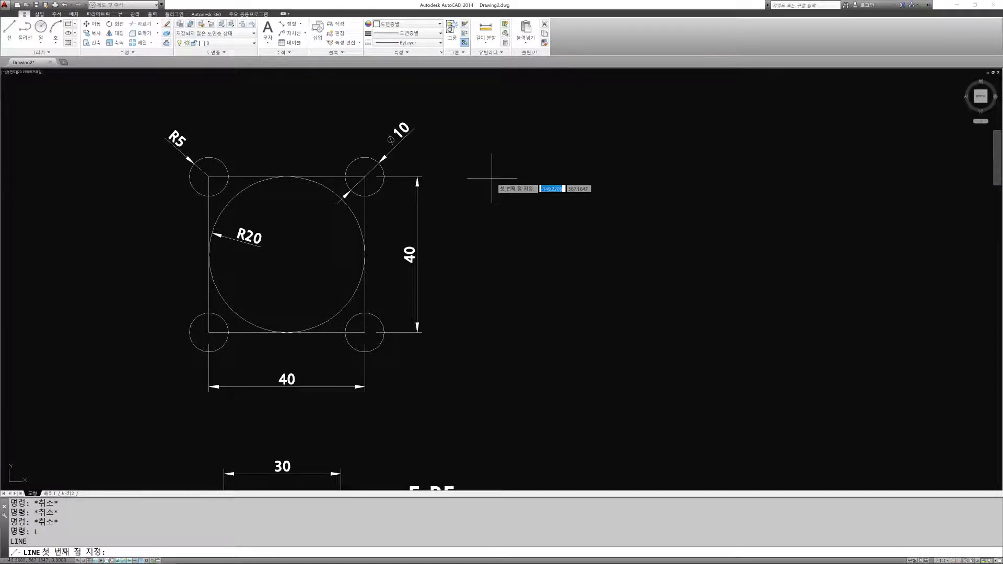
{"action": "left_click", "coordinate": [570, 177]}
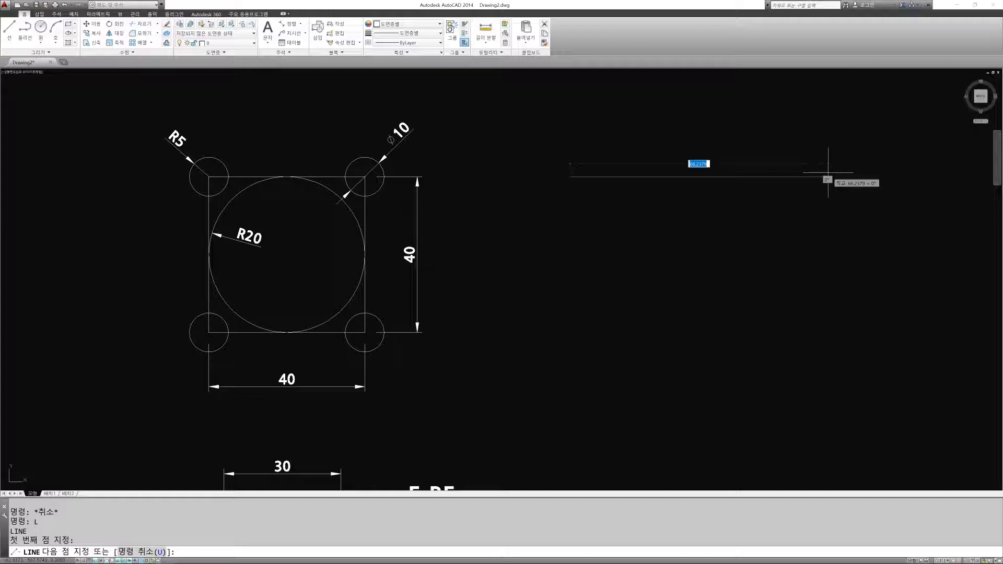
{"action": "type", "text": "40"}
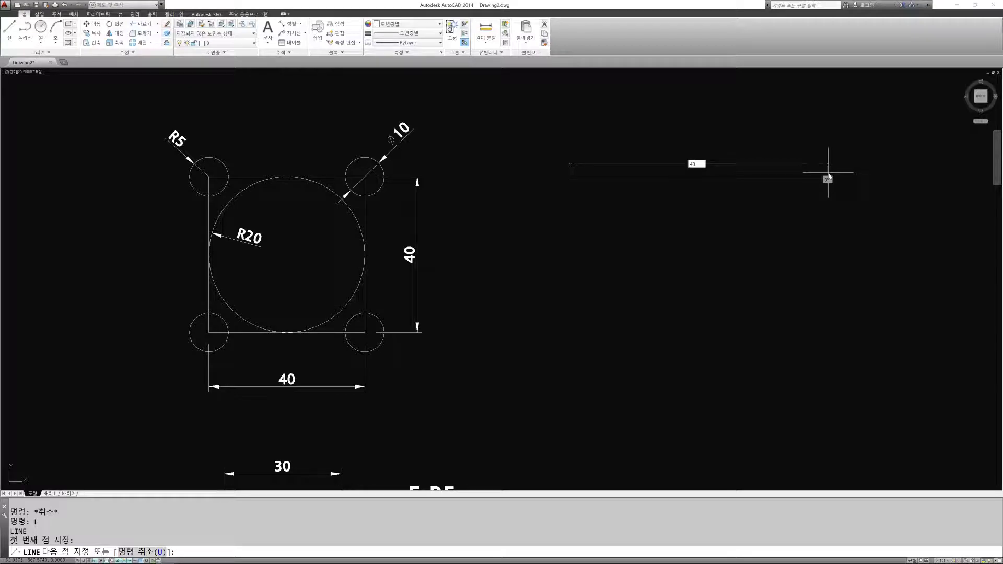
{"action": "key", "text": "Return"}
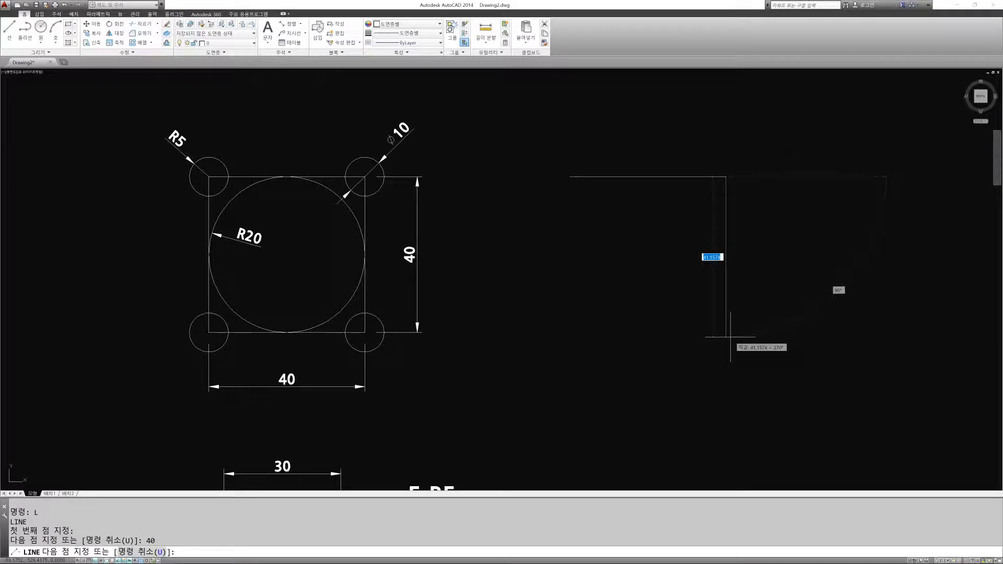
{"action": "type", "text": "40"}
{"action": "key", "text": "Return"}
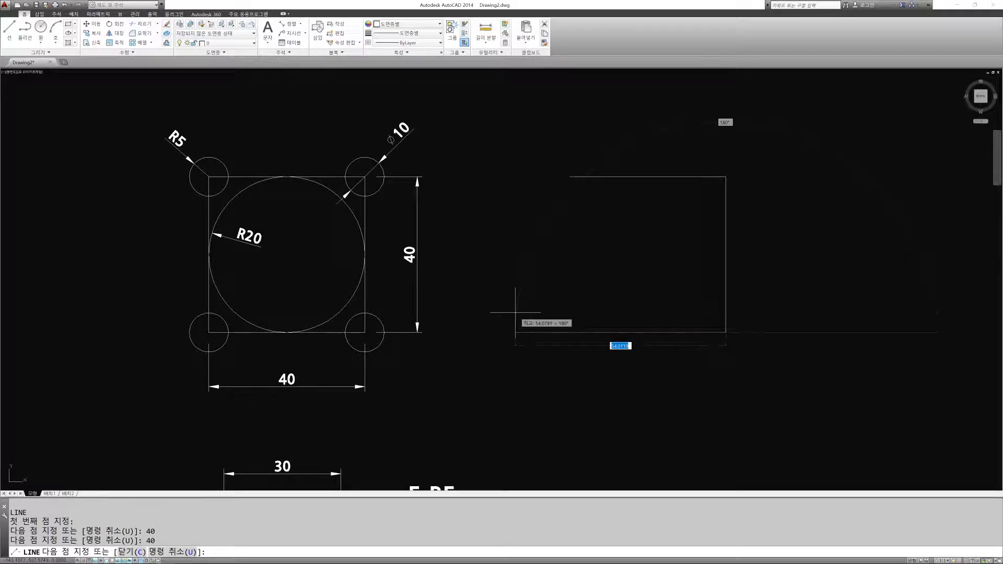
{"action": "type", "text": "40"}
{"action": "key", "text": "Return"}
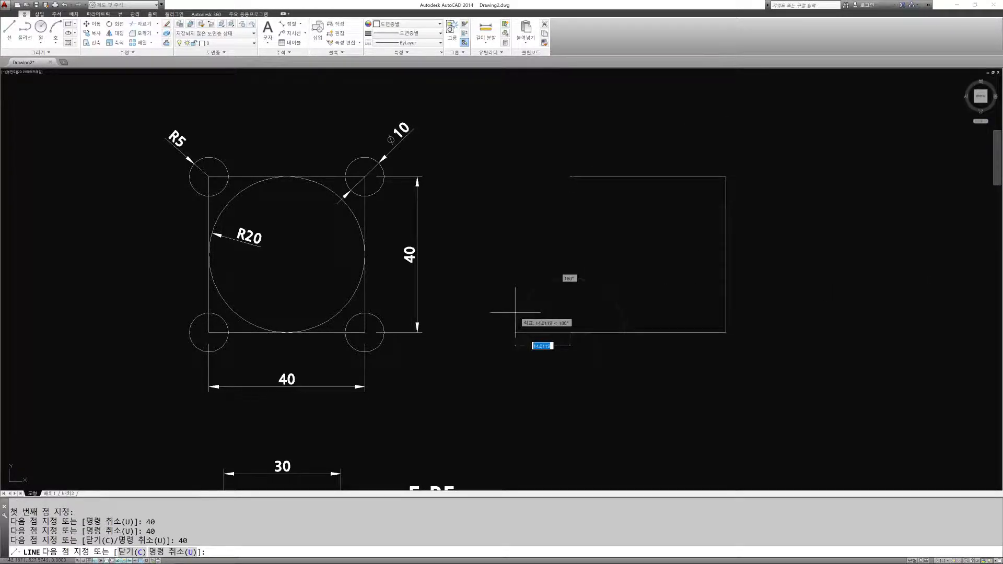
{"action": "left_click", "coordinate": [572, 177]}
{"action": "key", "text": "Escape"}
Add aligned dimensions to the left and bottom sides of the new square
{"action": "middle_click_drag", "start_coordinate": [638, 243], "coordinate": [596, 252]}
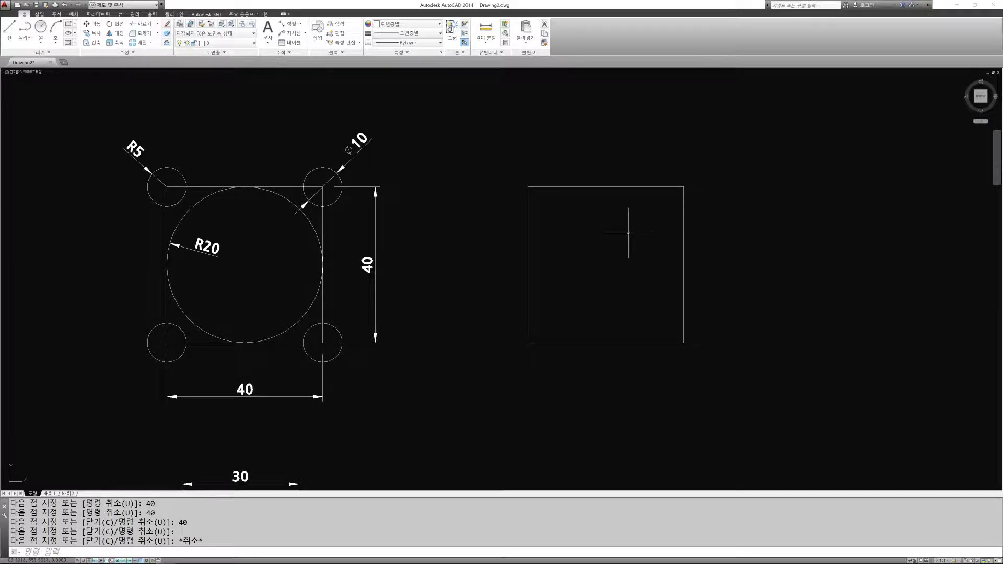
{"action": "left_click", "coordinate": [290, 30]}
{"action": "left_click", "coordinate": [527, 186]}
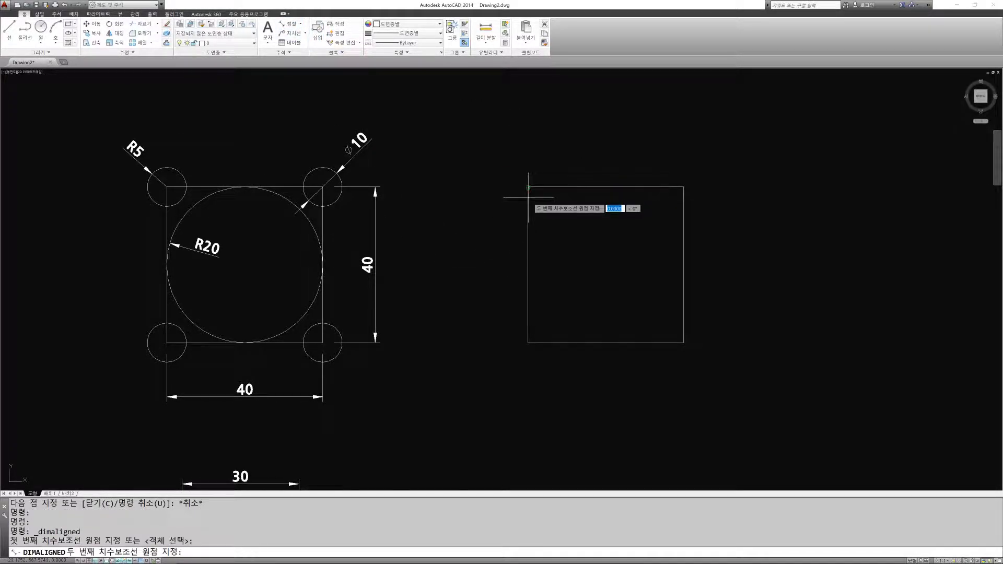
{"action": "left_click", "coordinate": [527, 343]}
{"action": "left_click", "coordinate": [472, 358]}
{"action": "key", "text": "Return"}
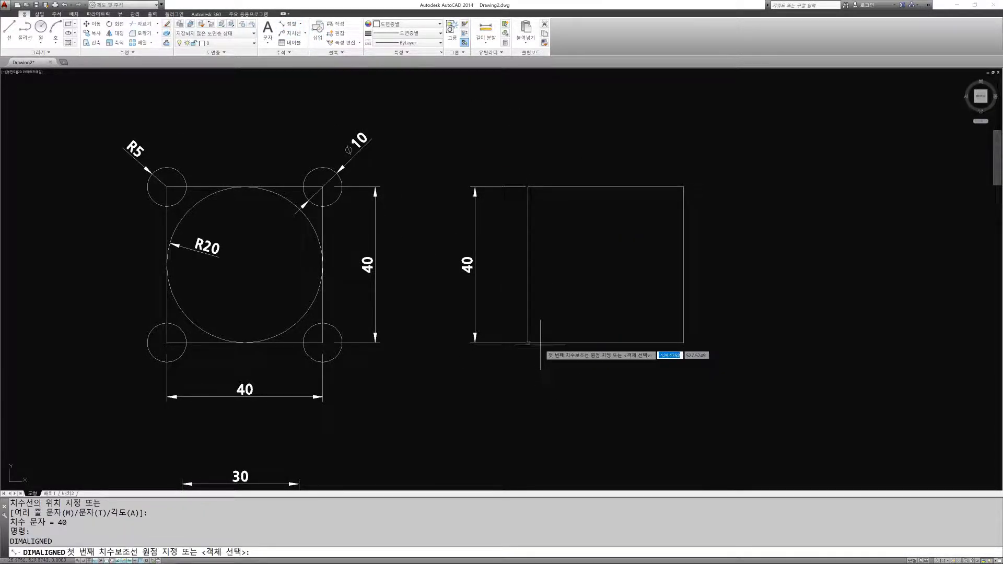
{"action": "left_click", "coordinate": [528, 343]}
{"action": "left_click", "coordinate": [684, 345]}
{"action": "left_click", "coordinate": [674, 392]}
{"action": "key", "text": "Escape"}
{"action": "key", "text": "Escape"}
Erase the bottom and left dimensions of the new square
{"action": "type", "text": "E"}
{"action": "key", "text": "Return"}
{"action": "left_click", "coordinate": [799, 417]}
{"action": "left_click", "coordinate": [481, 381]}
{"action": "key", "text": "Return"}
{"action": "key", "text": "Return"}
{"action": "left_click", "coordinate": [486, 365]}
{"action": "left_click", "coordinate": [434, 282]}
{"action": "key", "text": "Return"}
{"action": "key", "text": "Escape"}
{"action": "key", "text": "Escape"}
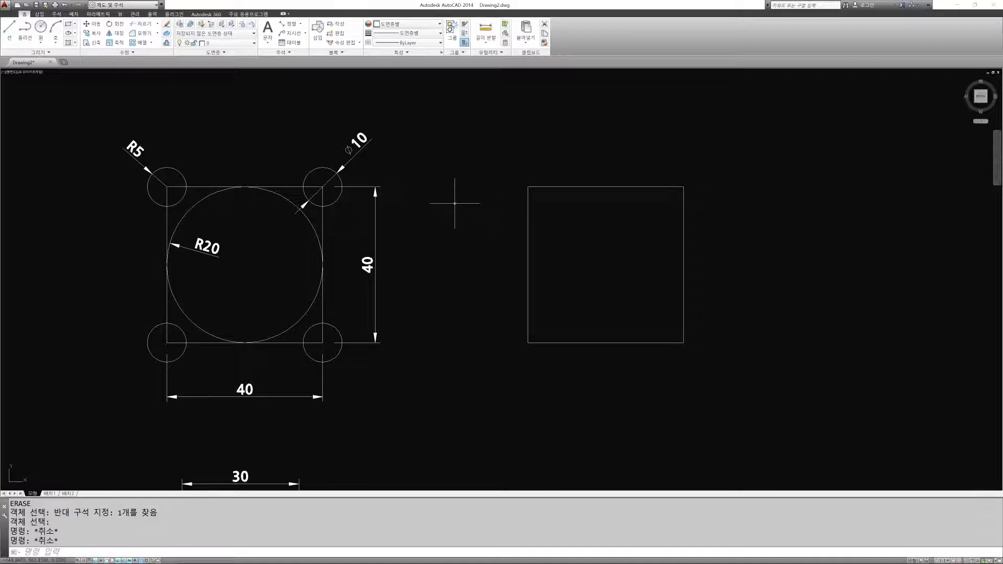
Inspect the centre and quadrant points of the R20 circle in the reference figure
{"action": "left_click", "coordinate": [279, 195]}
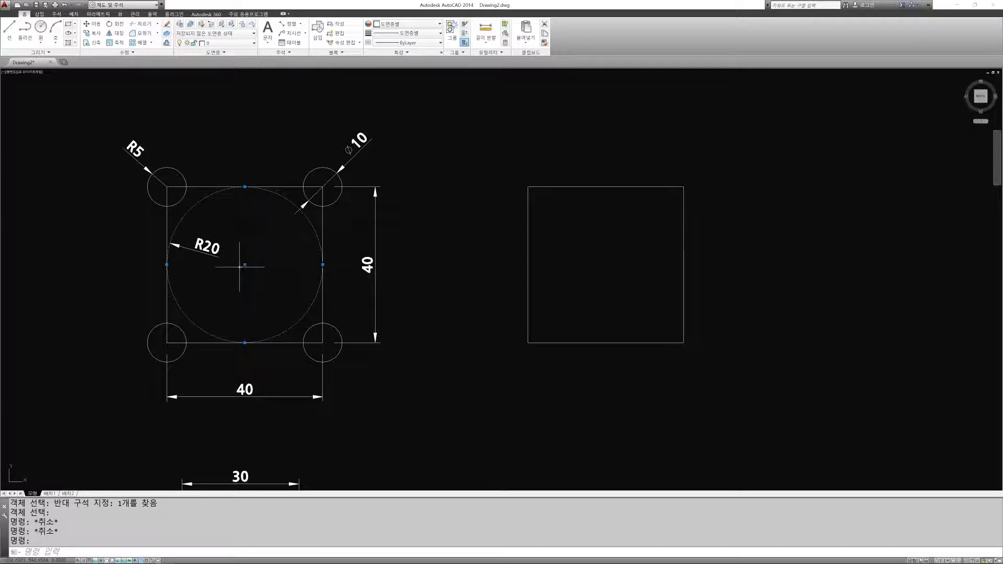
{"action": "key", "text": "Escape"}
{"action": "key", "text": "Escape"}
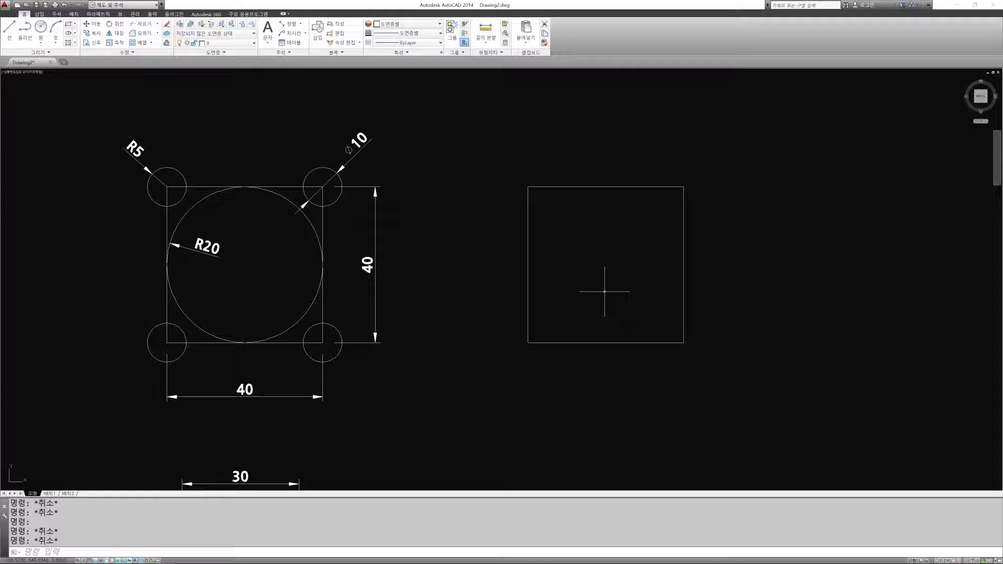
Draw horizontal and vertical centre lines between the midpoints of the new square's opposite sides
{"action": "type", "text": "l"}
{"action": "key", "text": "Return"}
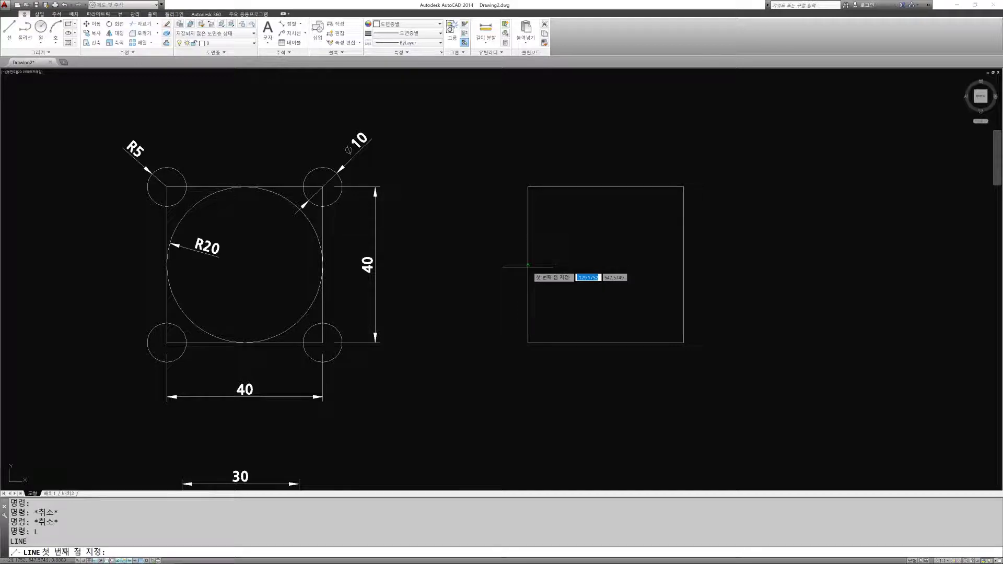
{"action": "left_click", "coordinate": [528, 265]}
{"action": "left_click", "coordinate": [683, 265]}
{"action": "key", "text": "Escape"}
{"action": "key", "text": "space"}
{"action": "left_click", "coordinate": [606, 187]}
{"action": "left_click", "coordinate": [609, 342]}
{"action": "key", "text": "Escape"}
{"action": "key", "text": "Escape"}
Copy only the four outline sides of the square, without its centre lines, to the right of the original
{"action": "type", "text": "co"}
{"action": "key", "text": "Return"}
{"action": "left_click", "coordinate": [552, 208]}
{"action": "left_click", "coordinate": [507, 165]}
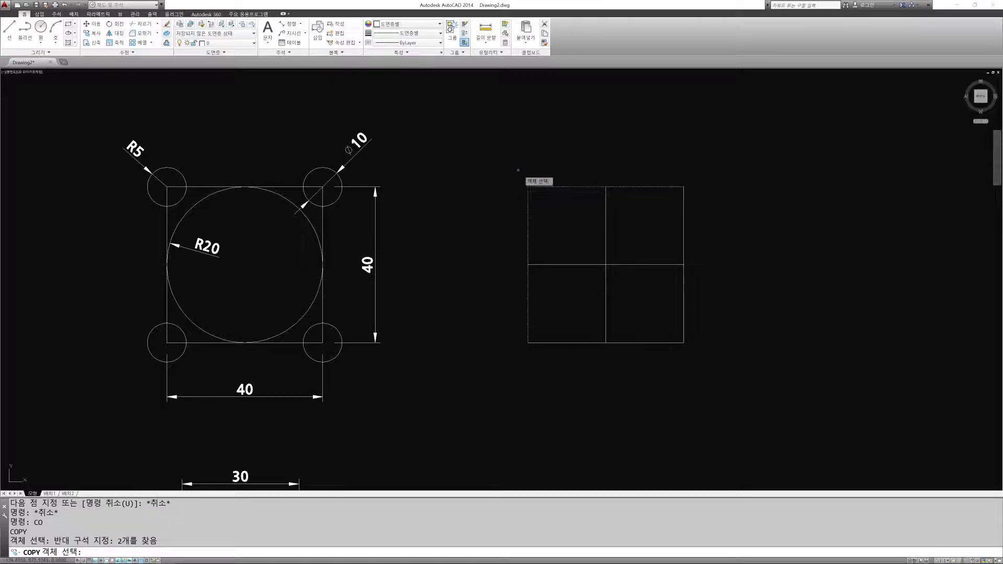
{"action": "left_click", "coordinate": [724, 400]}
{"action": "left_click", "coordinate": [646, 295]}
{"action": "key", "text": "space"}
{"action": "left_click", "coordinate": [584, 394]}
{"action": "left_click", "coordinate": [788, 414]}
{"action": "key", "text": "Escape"}
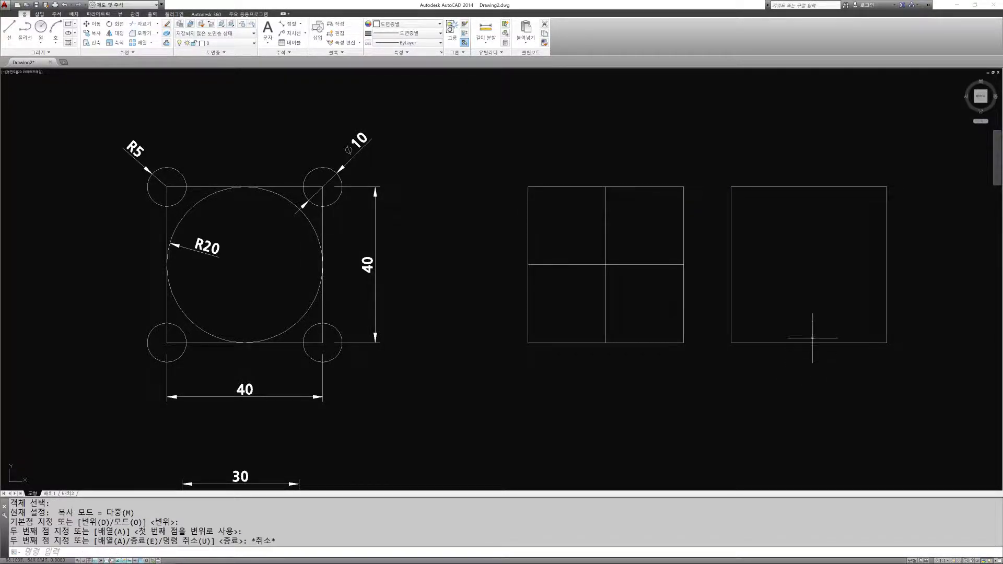
{"action": "key", "text": "Escape"}
Draw a two-point (2P) circle between the midpoints of the copied square's bottom and top sides
{"action": "middle_click_drag", "start_coordinate": [798, 282], "coordinate": [707, 285]}
{"action": "key", "text": "Escape"}
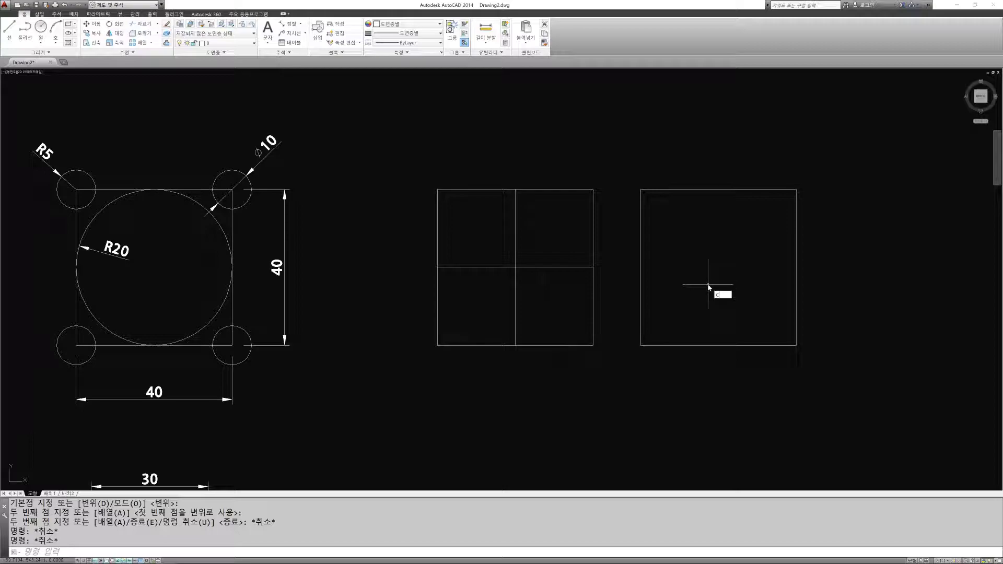
{"action": "type", "text": "c"}
{"action": "key", "text": "Return"}
{"action": "type", "text": "2p"}
{"action": "key", "text": "Return"}
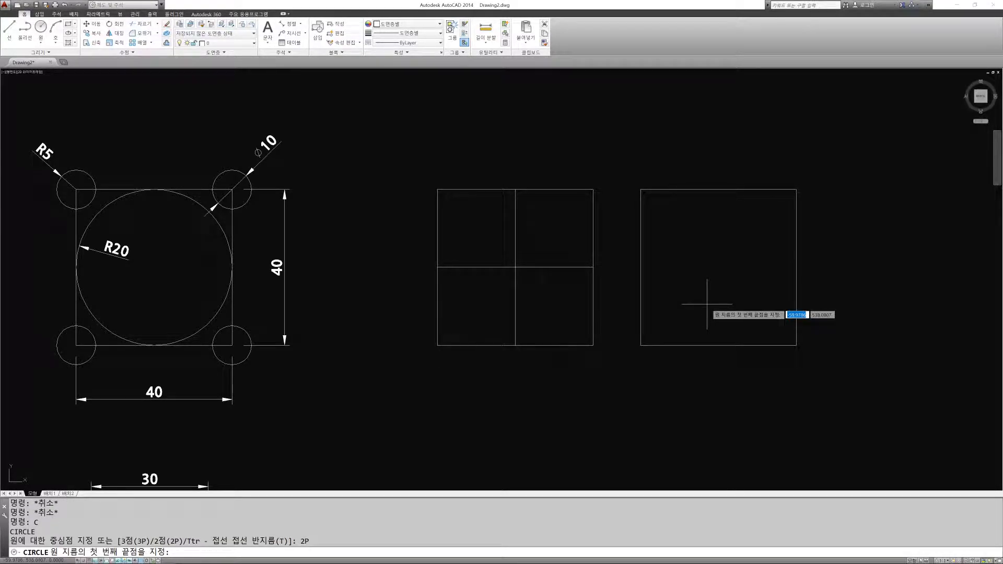
{"action": "left_click", "coordinate": [718, 345]}
{"action": "left_click", "coordinate": [723, 189]}
{"action": "key", "text": "Escape"}
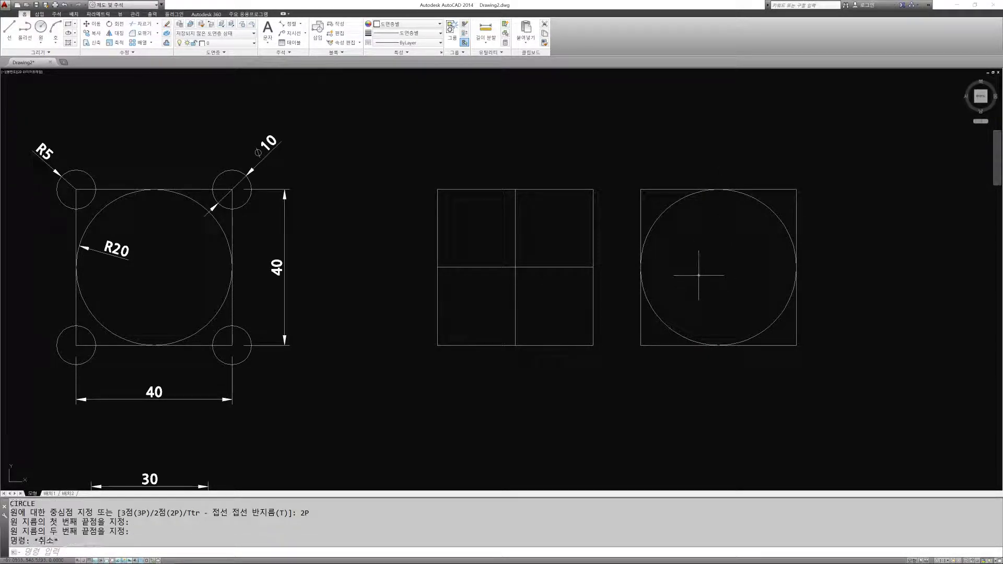
Add a radius dimension inside the circle of the copied square
{"action": "left_click", "coordinate": [300, 24]}
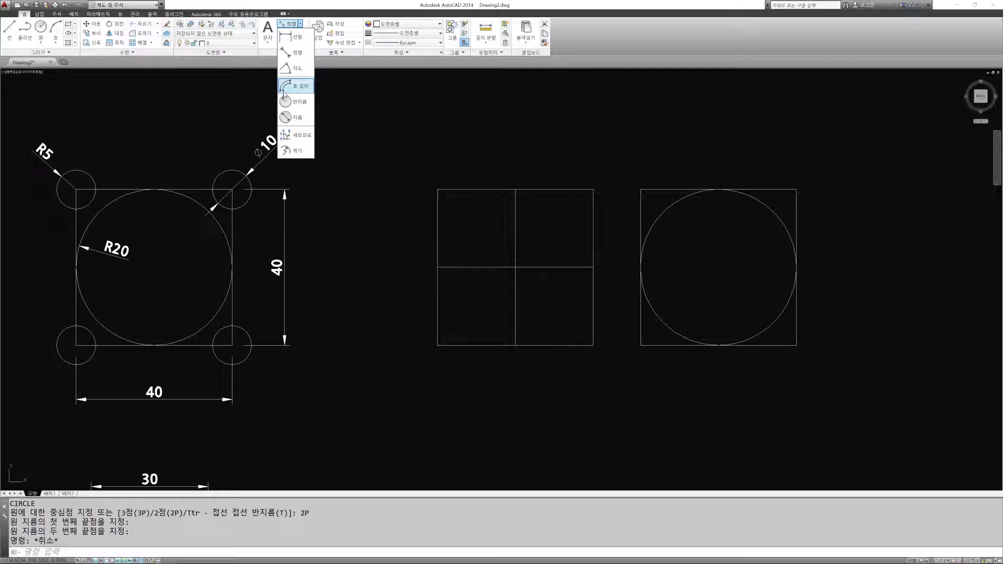
{"action": "left_click", "coordinate": [292, 97]}
{"action": "left_click", "coordinate": [752, 202]}
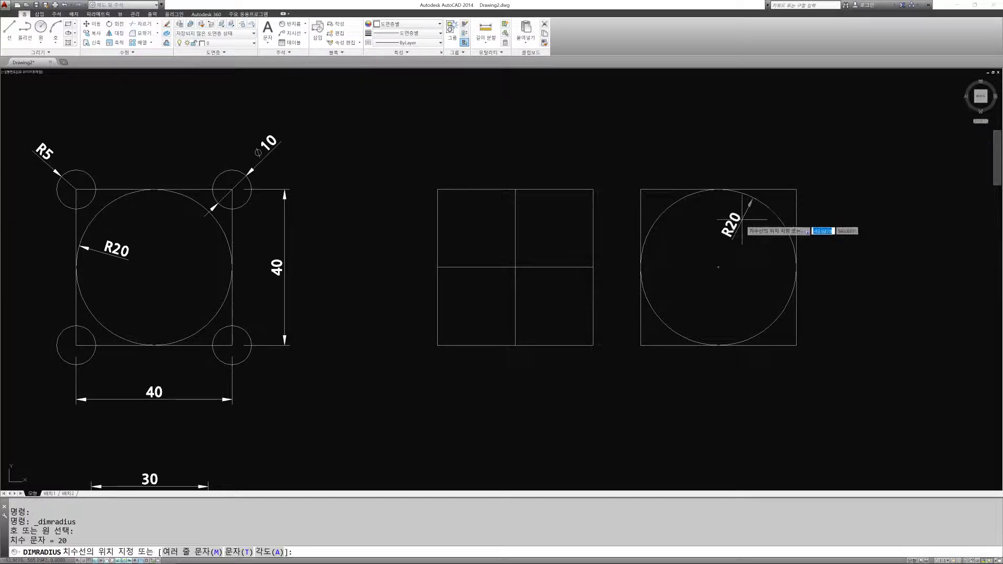
{"action": "left_click", "coordinate": [732, 240]}
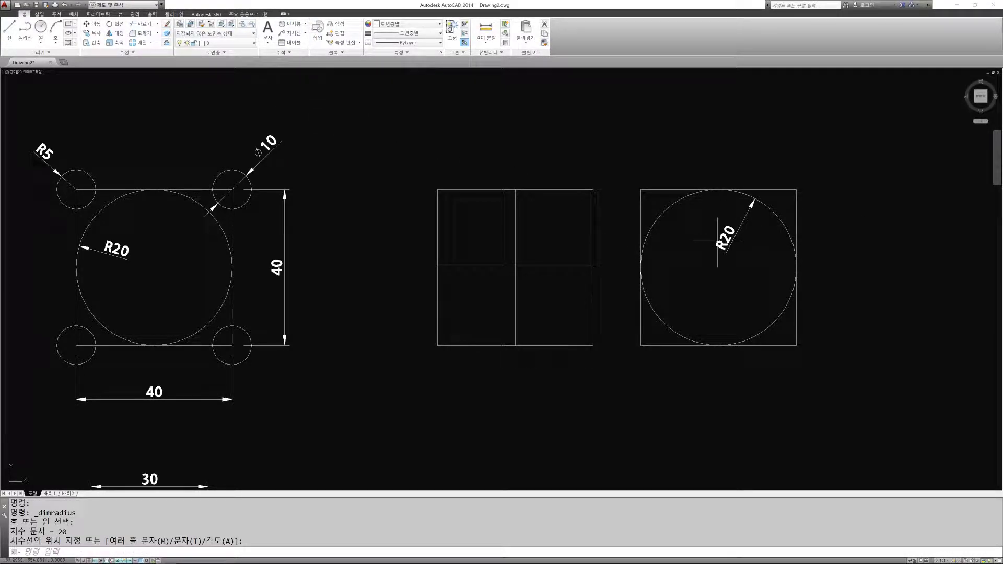
{"action": "key", "text": "Escape"}
{"action": "key", "text": "Escape"}
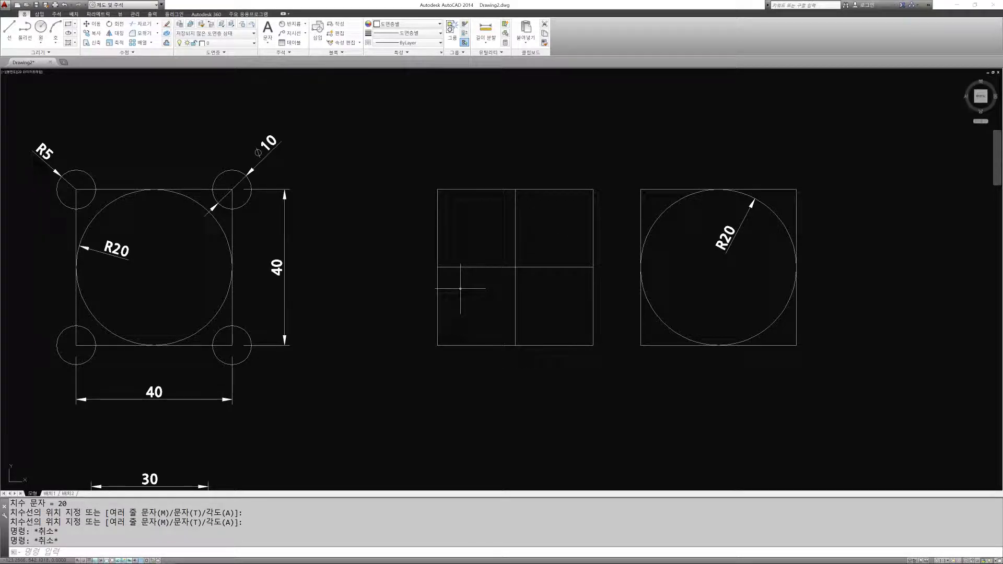
{"action": "type", "text": "c"}
{"action": "key", "text": "Return"}
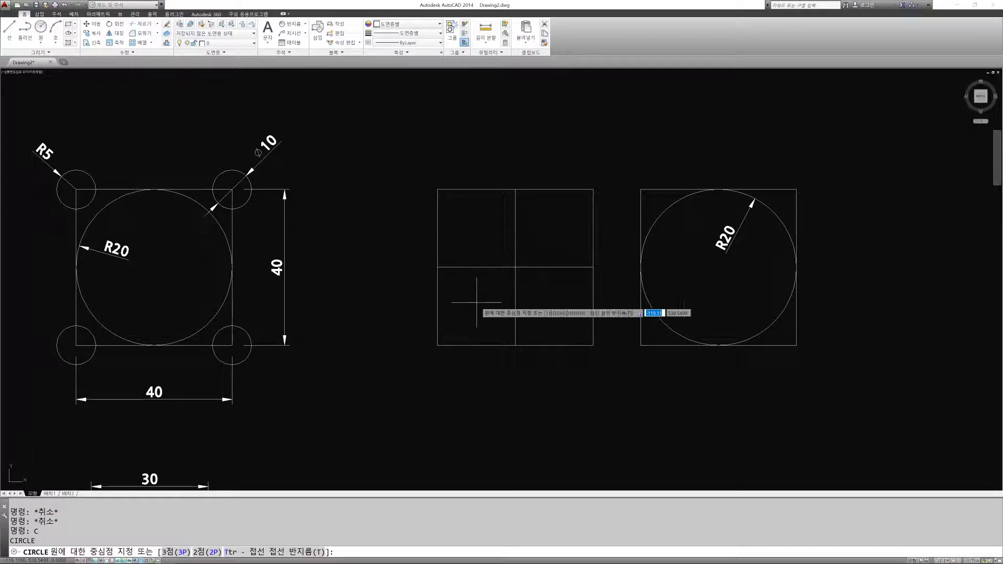
{"action": "left_click", "coordinate": [437, 267]}
{"action": "key", "text": "Escape"}
{"action": "key", "text": "Return"}
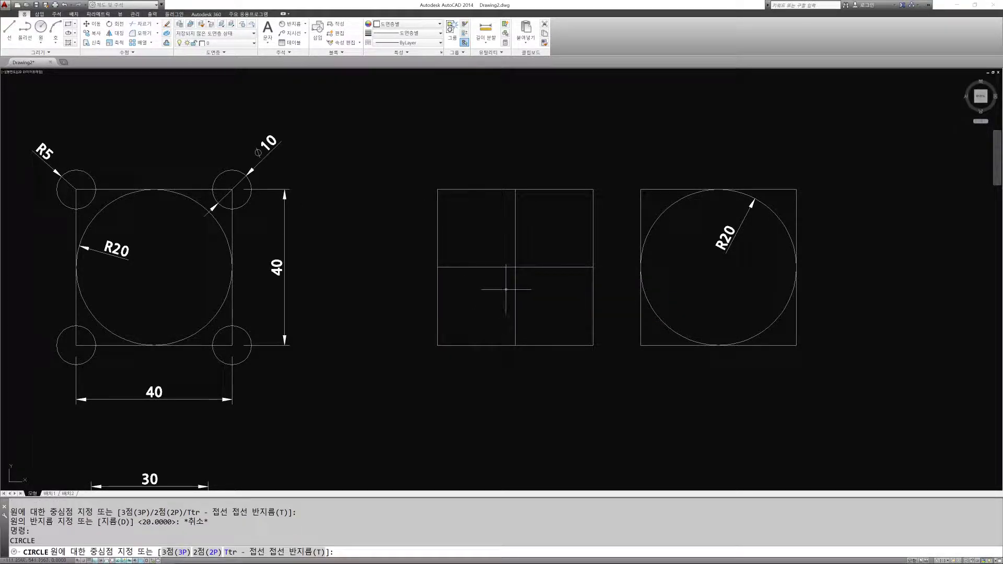
{"action": "key", "text": "Escape"}
{"action": "key", "text": "Escape"}
Draw a circle centred on the intersection of the square's centre lines, reaching the midpoint of its left side
{"action": "type", "text": "c"}
{"action": "key", "text": "Return"}
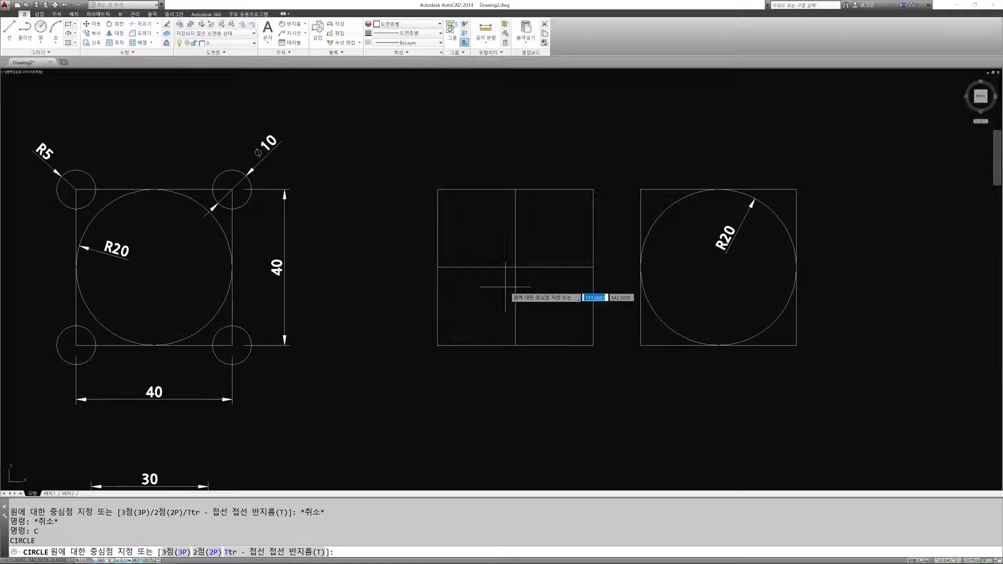
{"action": "left_click", "coordinate": [515, 267]}
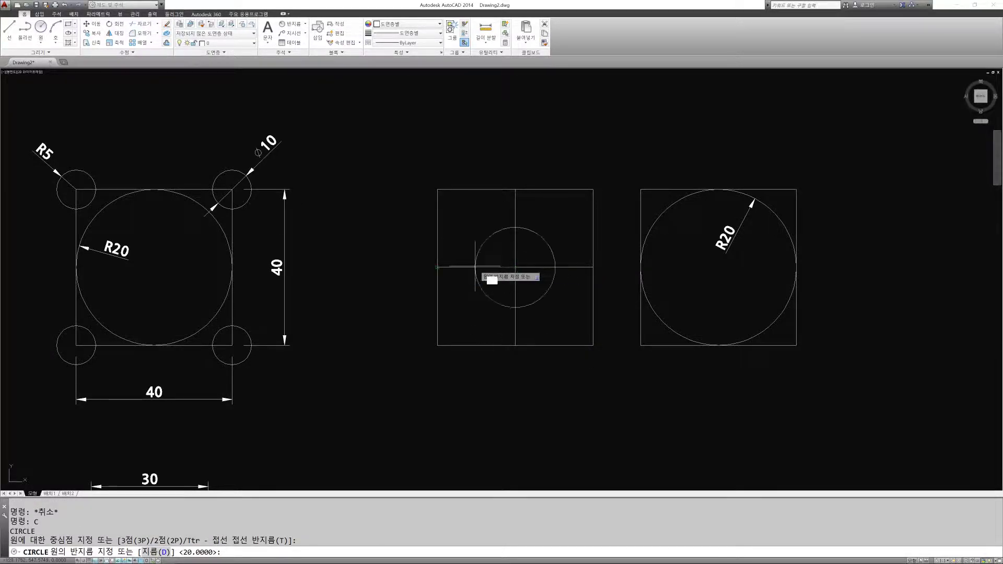
{"action": "left_click", "coordinate": [437, 267]}
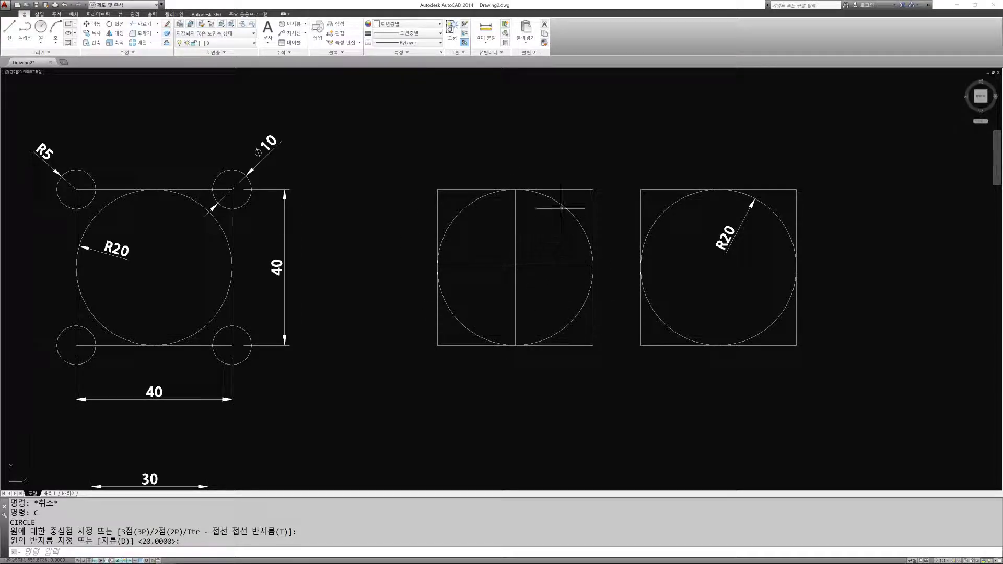
{"action": "middle_click_drag", "start_coordinate": [553, 215], "coordinate": [549, 287]}
{"action": "key", "text": "Escape"}
{"action": "key", "text": "Escape"}
{"action": "key", "text": "Escape"}
{"action": "key", "text": "Return"}
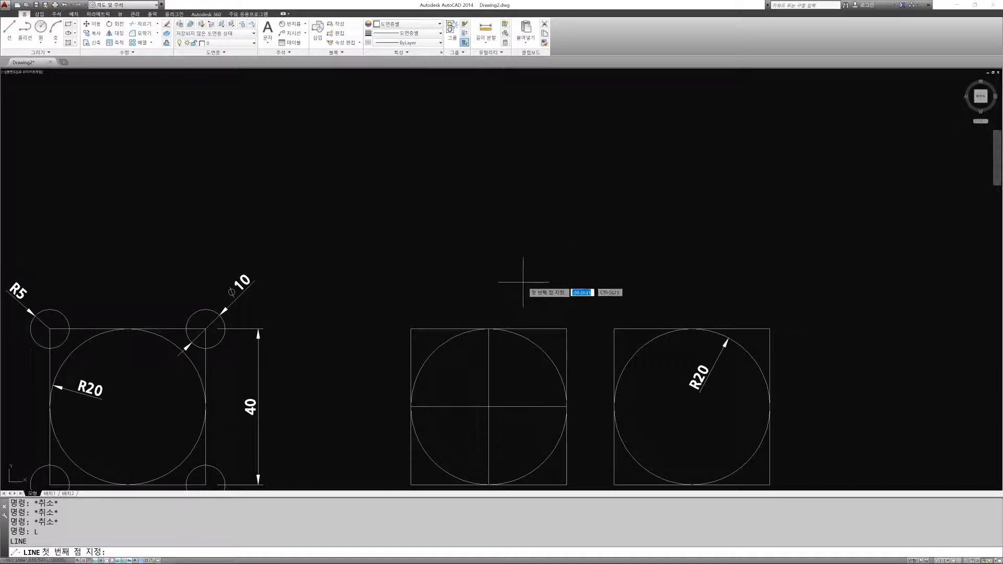
{"action": "scroll", "coordinate": [529, 268], "scroll_direction": "down", "scroll_amount": 2}
{"action": "scroll", "coordinate": [518, 251], "scroll_direction": "up", "scroll_amount": 2}
{"action": "key", "text": "Escape"}
Draw a free-standing circle of radius 20 in the empty area above the square with centre lines
{"action": "type", "text": "c"}
{"action": "key", "text": "Return"}
{"action": "left_click", "coordinate": [492, 193]}
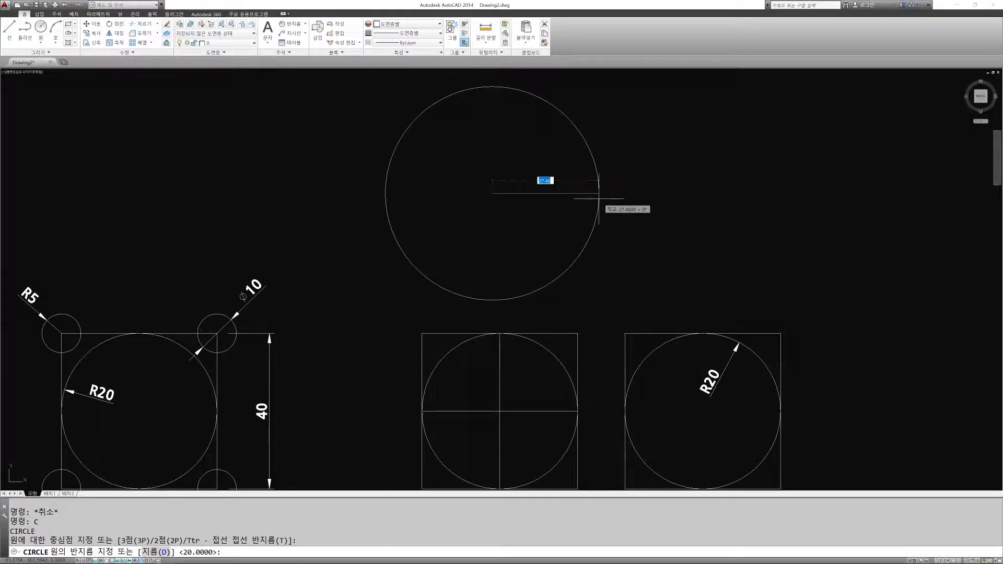
{"action": "type", "text": "20"}
{"action": "key", "text": "Return"}
Draw a horizontal line 20 units long to the right of the free-standing circle
{"action": "middle_click_drag", "start_coordinate": [657, 207], "coordinate": [555, 219]}
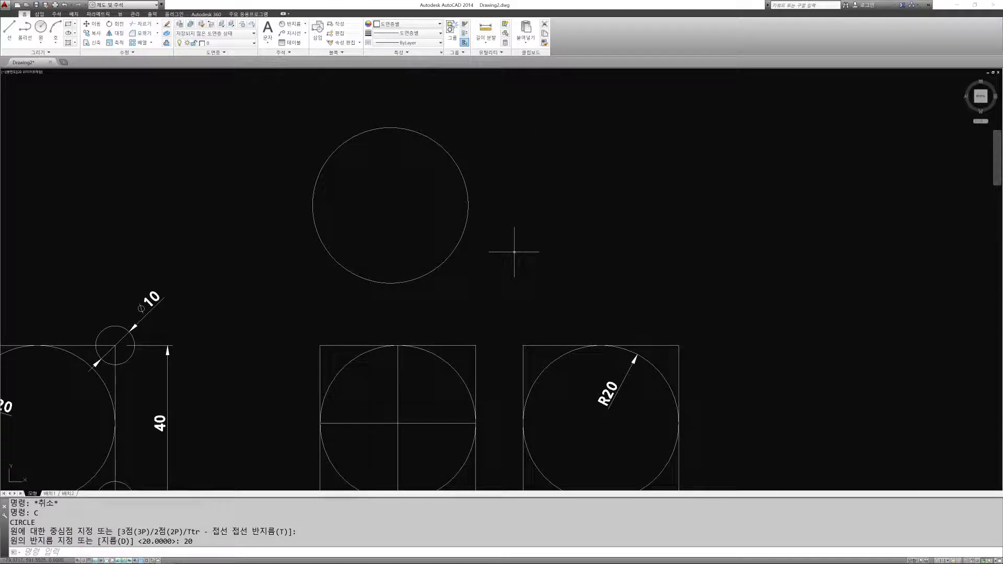
{"action": "key", "text": "Return"}
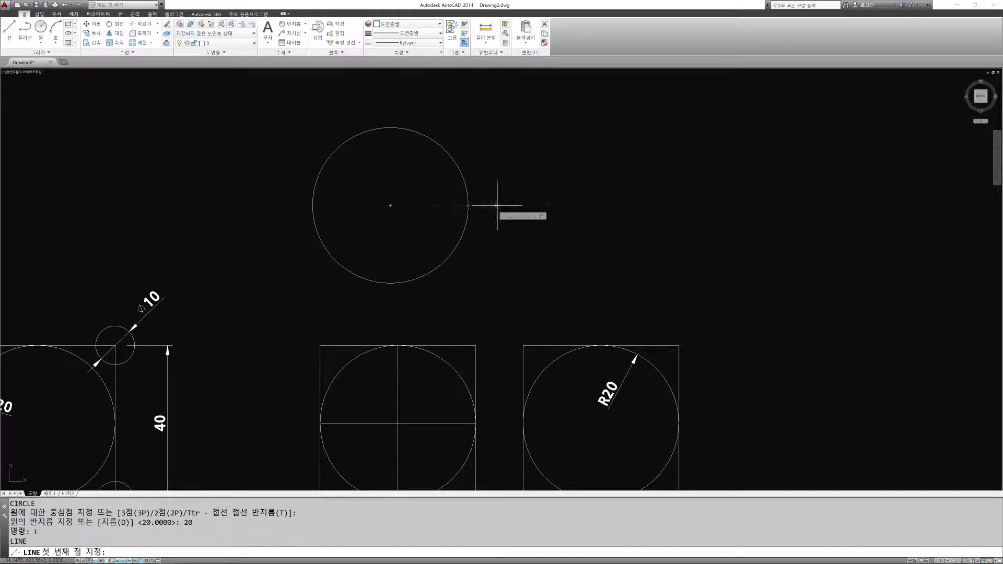
{"action": "left_click", "coordinate": [574, 204]}
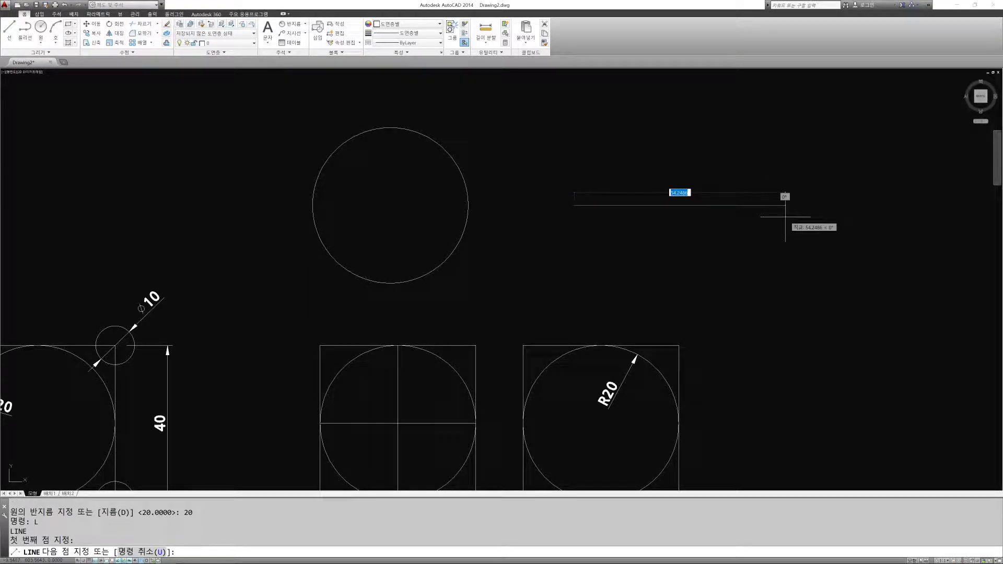
{"action": "type", "text": "20"}
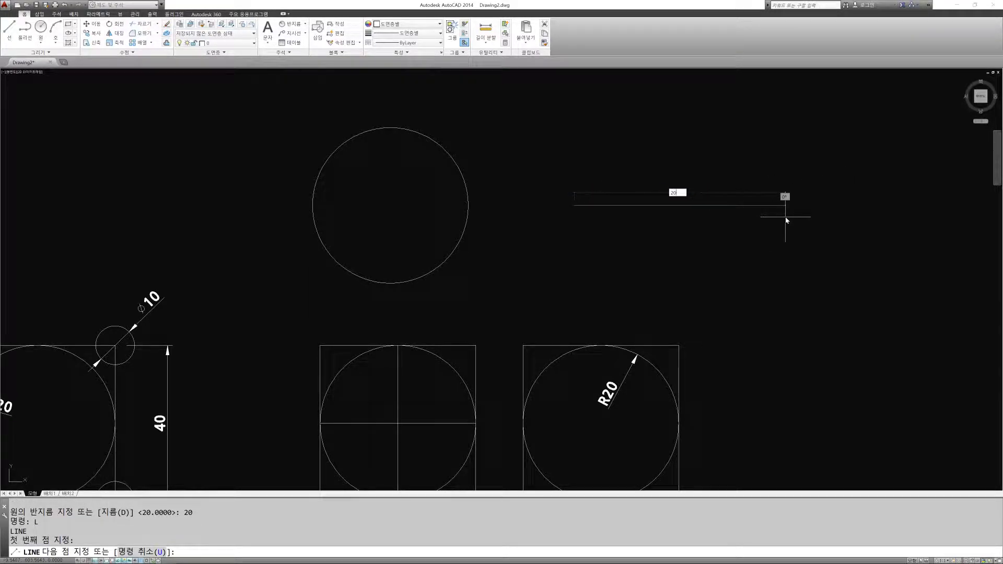
{"action": "key", "text": "Return"}
{"action": "key", "text": "Escape"}
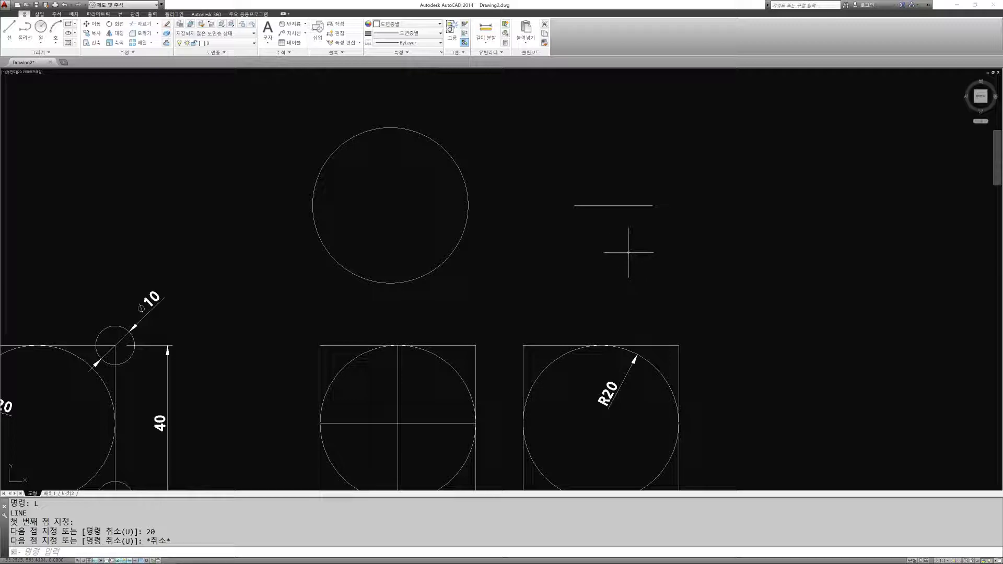
Draw a circle centred on the right end of the 20-unit line and passing through its left end
{"action": "type", "text": "c"}
{"action": "key", "text": "Return"}
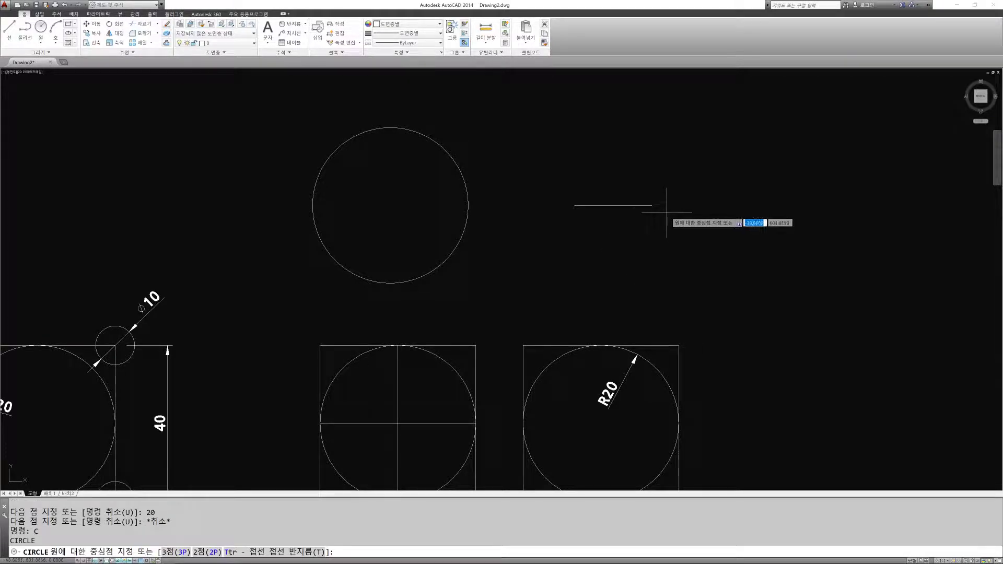
{"action": "left_click", "coordinate": [641, 205]}
{"action": "left_click", "coordinate": [575, 205]}
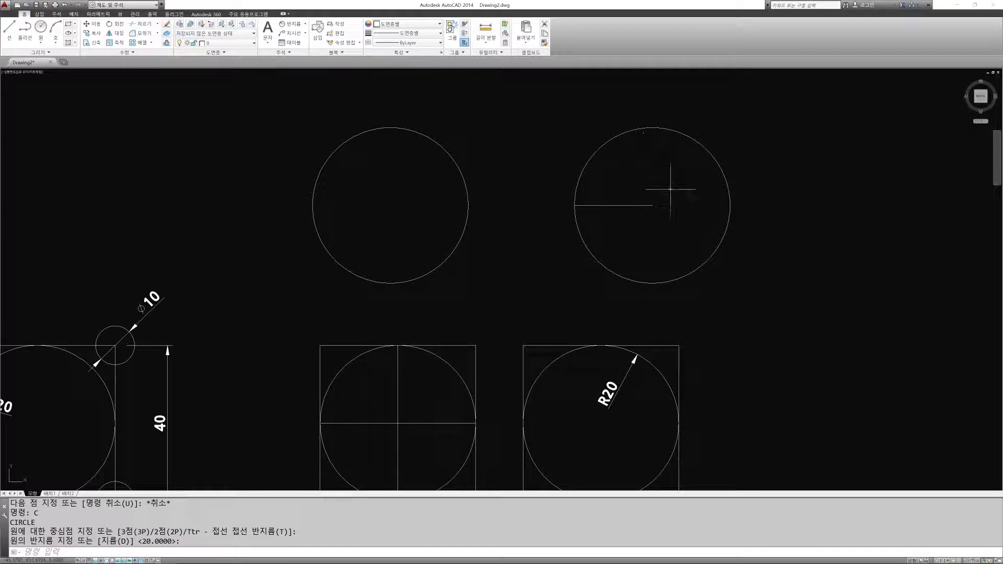
Add a radius dimension and a diameter dimension to the circle built on the 20-unit line
{"action": "left_click", "coordinate": [300, 24]}
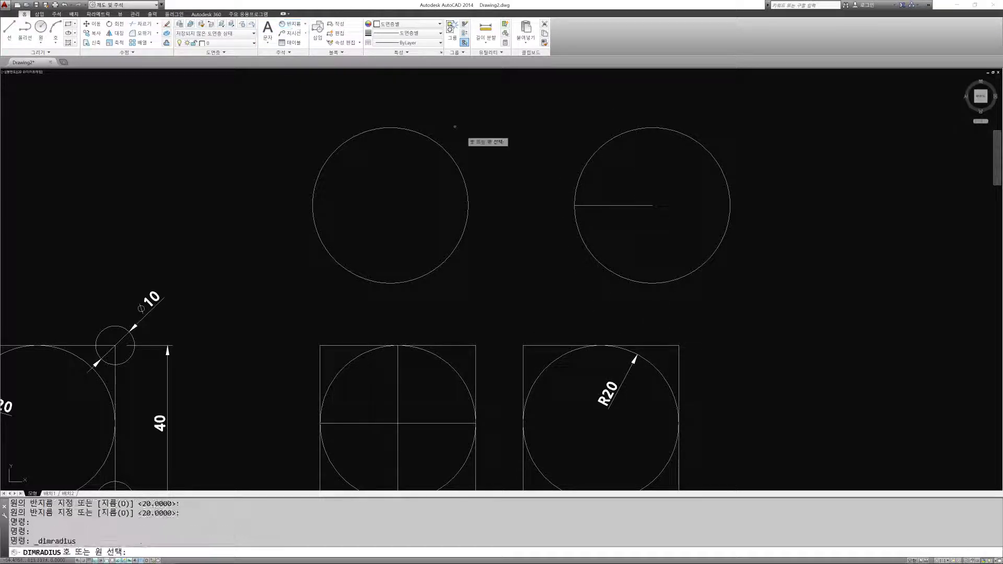
{"action": "left_click", "coordinate": [609, 142]}
{"action": "left_click", "coordinate": [589, 128]}
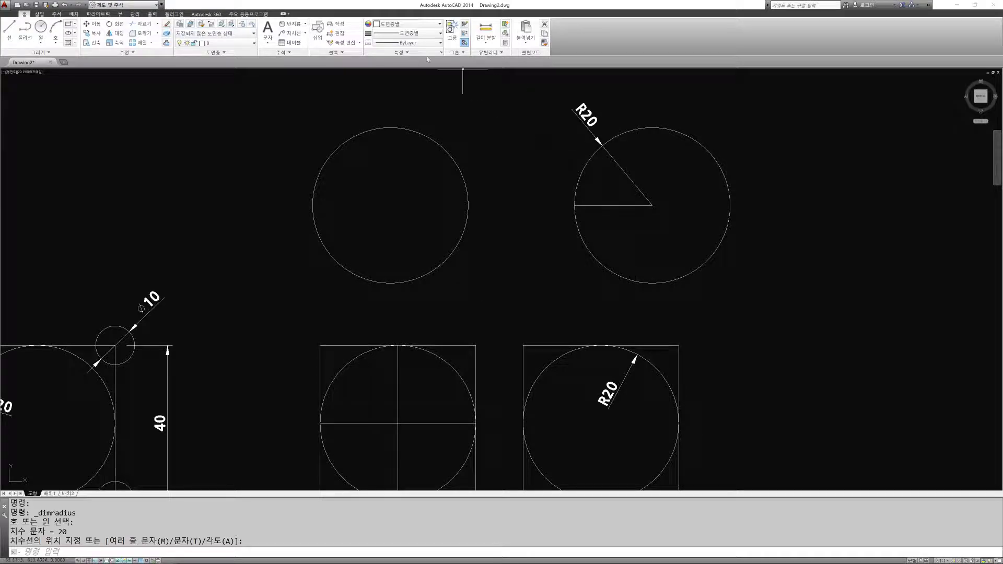
{"action": "left_click", "coordinate": [305, 24]}
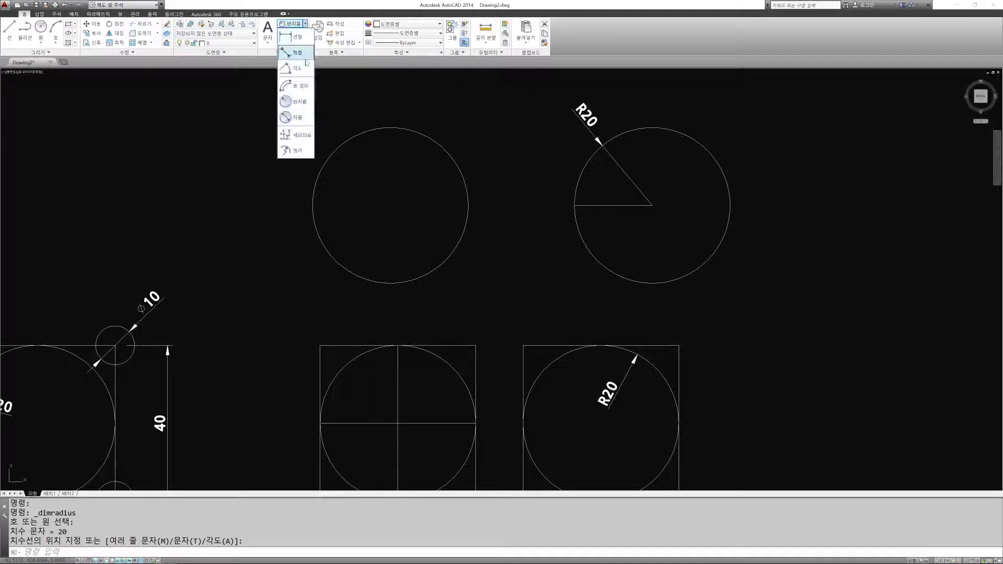
{"action": "left_click", "coordinate": [292, 111]}
{"action": "left_click", "coordinate": [713, 159]}
{"action": "left_click", "coordinate": [729, 122]}
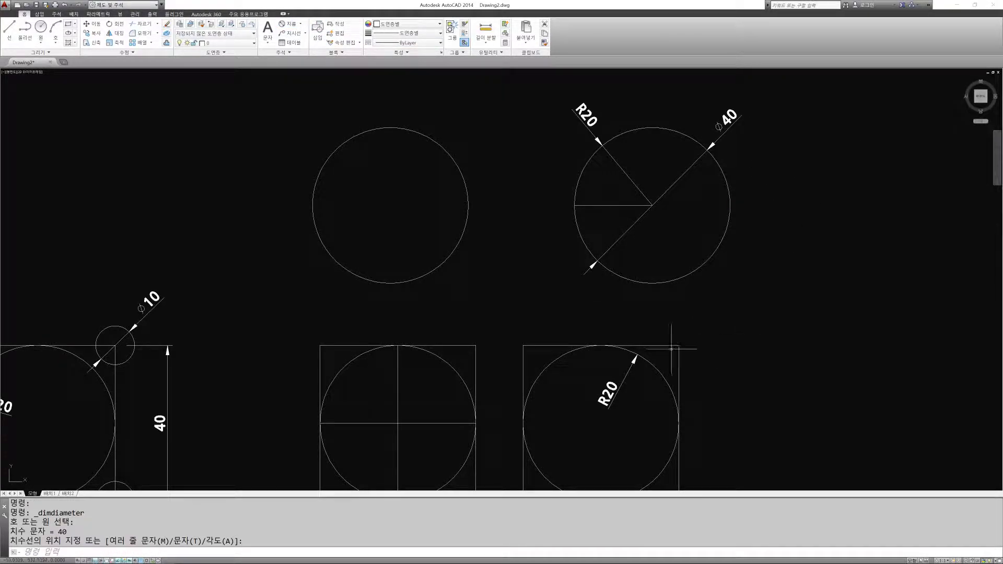
Erase the horizontal 20-unit line inside the right-hand free-standing circle
{"action": "key", "text": "Escape"}
{"action": "type", "text": "e"}
{"action": "key", "text": "space"}
{"action": "left_click", "coordinate": [606, 219]}
{"action": "left_click", "coordinate": [588, 199]}
{"action": "key", "text": "space"}
{"action": "key", "text": "Escape"}
{"action": "key", "text": "Escape"}
Add a diameter dimension and a radius dimension to the left-hand free-standing circle
{"action": "left_click", "coordinate": [290, 23]}
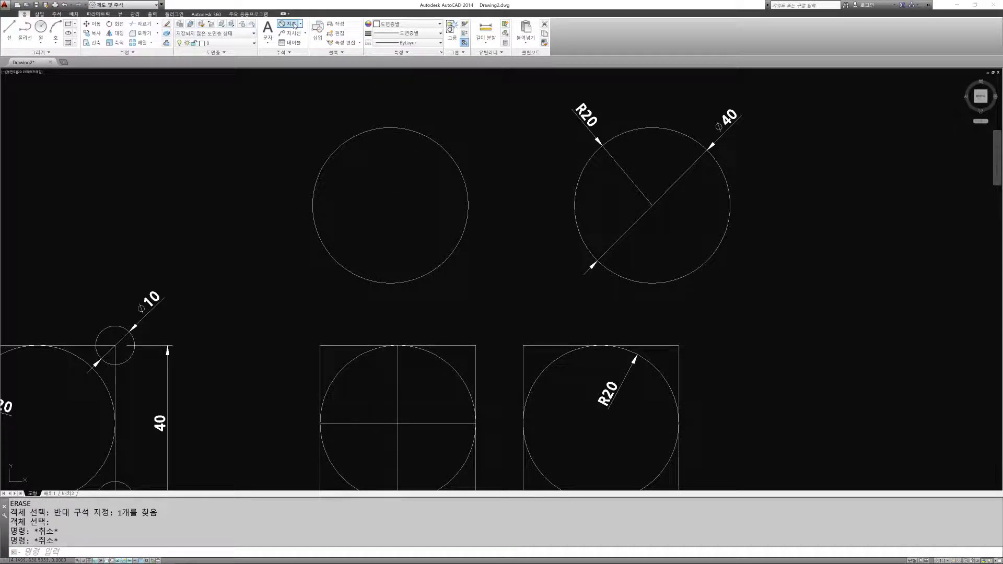
{"action": "left_click", "coordinate": [445, 152]}
{"action": "left_click", "coordinate": [473, 120]}
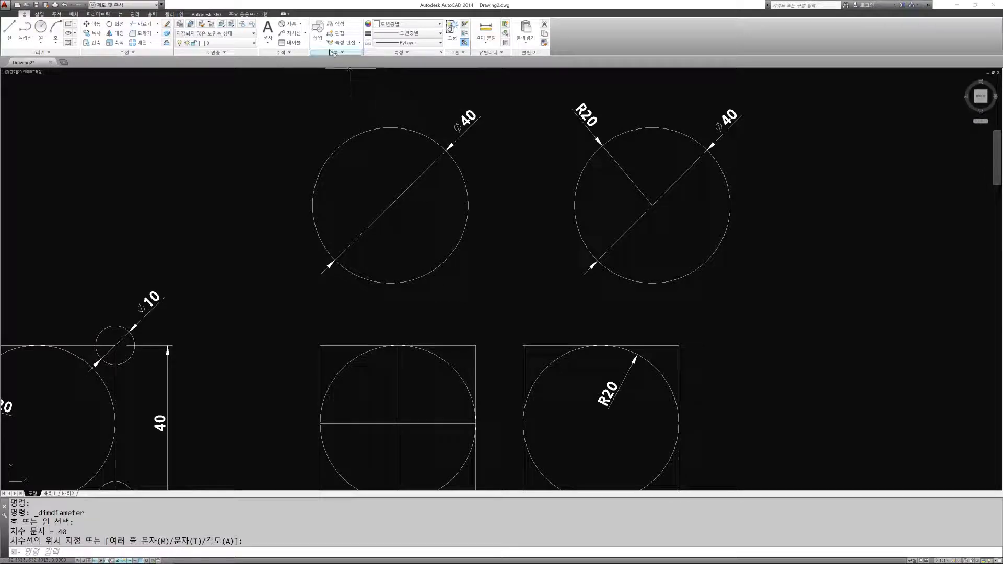
{"action": "left_click", "coordinate": [300, 24]}
{"action": "left_click", "coordinate": [299, 102]}
{"action": "left_click", "coordinate": [340, 146]}
{"action": "left_click", "coordinate": [320, 108]}
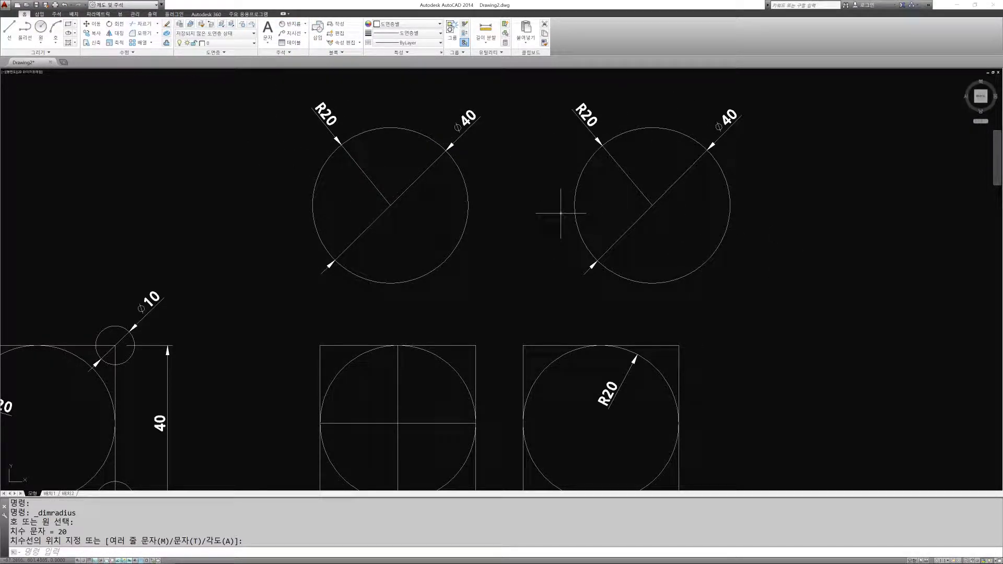
Draw a horizontal line from the centre of the right-hand free-standing circle to its left quadrant
{"action": "key", "text": "Escape"}
{"action": "key", "text": "Escape"}
{"action": "type", "text": "L"}
{"action": "key", "text": "Return"}
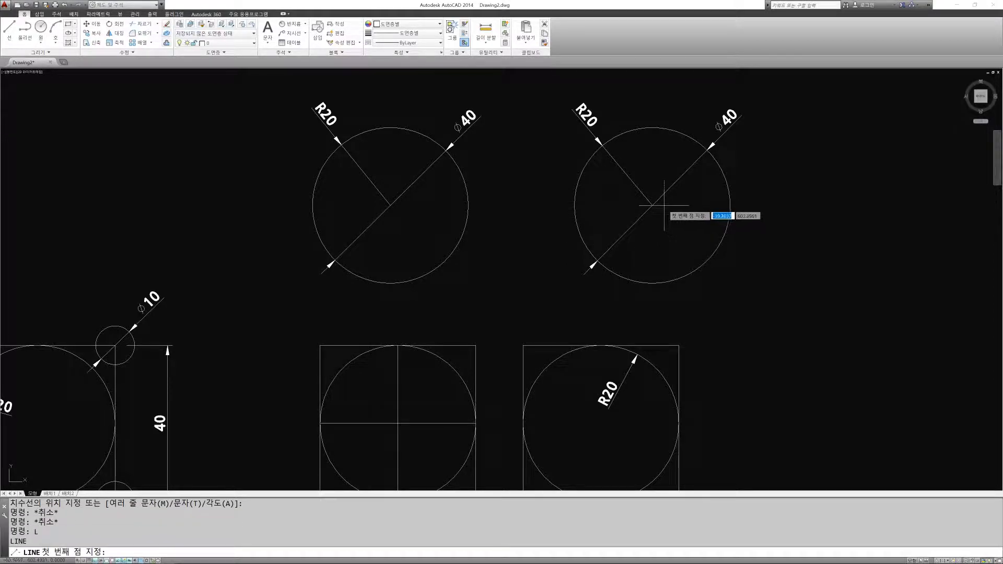
{"action": "left_click", "coordinate": [652, 205]}
{"action": "left_click", "coordinate": [574, 205]}
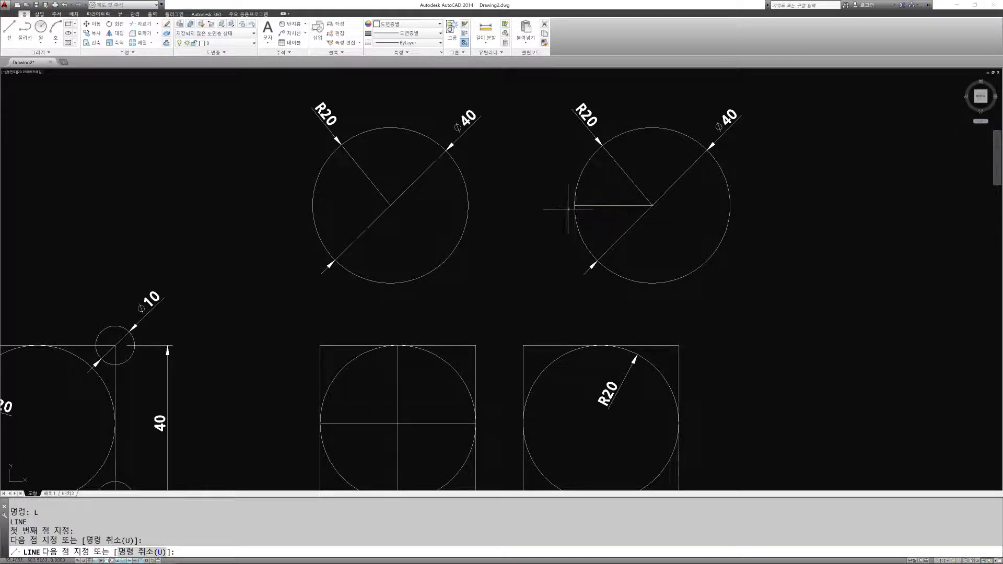
{"action": "key", "text": "Escape"}
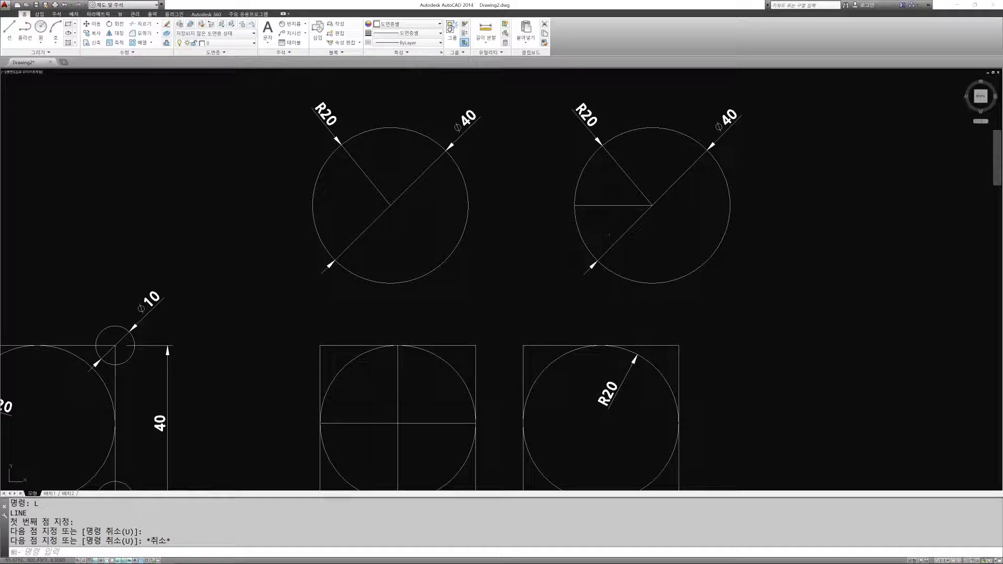
Change the colour of the horizontal radius line in the right-hand circle to red
{"action": "left_click", "coordinate": [615, 205]}
{"action": "left_click", "coordinate": [426, 25]}
{"action": "left_click", "coordinate": [392, 54]}
{"action": "key", "text": "Escape"}
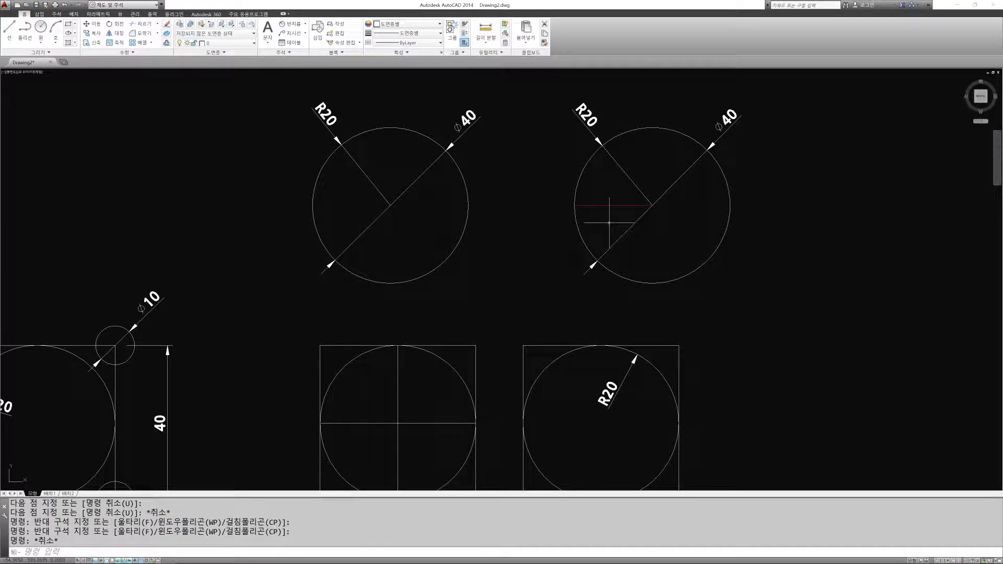
{"action": "key", "text": "Escape"}
{"action": "key", "text": "Escape"}
Erase the right-hand free-standing circle together with its red line and both dimensions
{"action": "type", "text": "e"}
{"action": "key", "text": "Return"}
{"action": "left_click", "coordinate": [817, 287]}
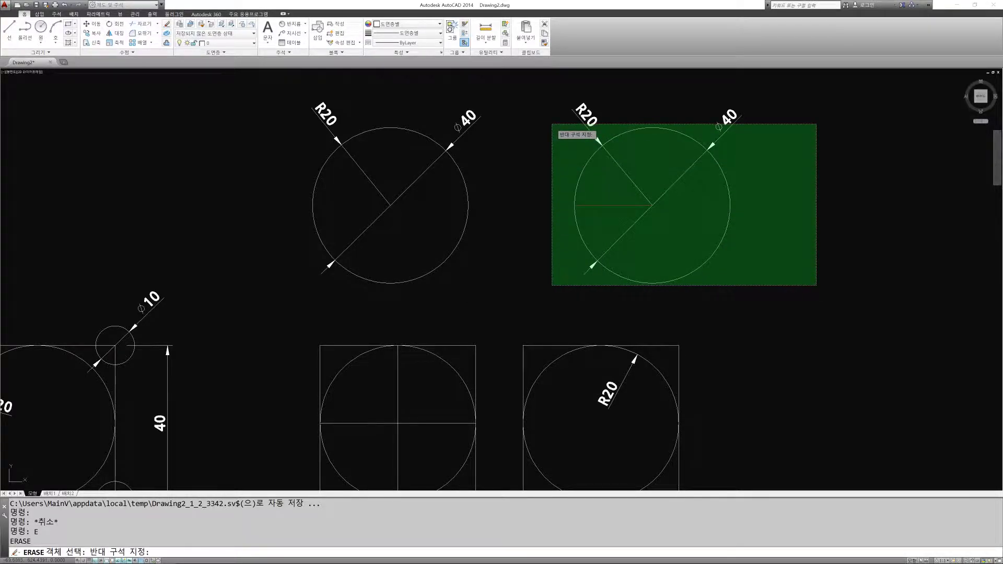
{"action": "left_click", "coordinate": [551, 126]}
{"action": "key", "text": "Return"}
{"action": "key", "text": "Escape"}
{"action": "key", "text": "Escape"}
Draw a 40-unit horizontal line in the empty space beside the free-standing circle
{"action": "type", "text": "l"}
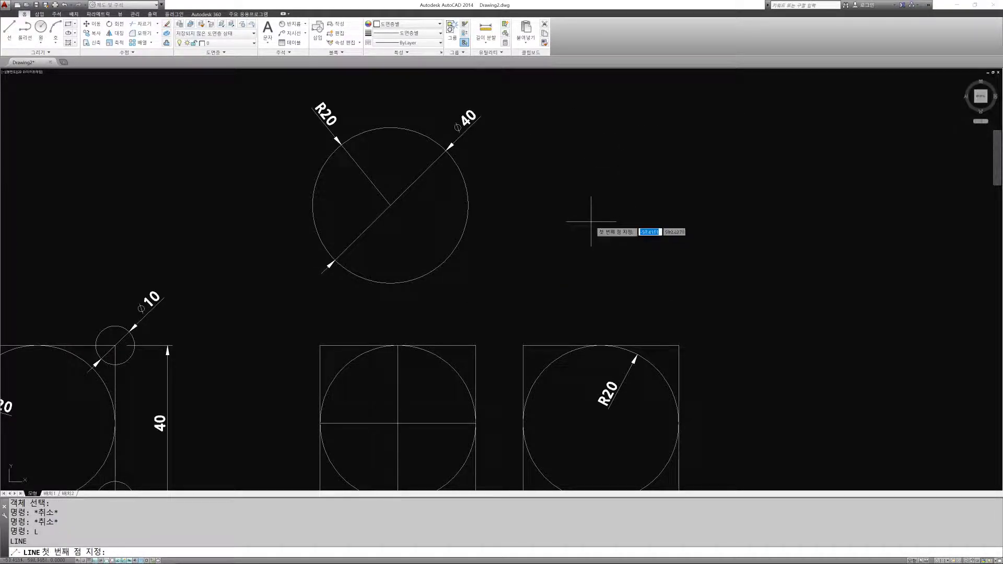
{"action": "key", "text": "Return"}
{"action": "left_click", "coordinate": [598, 208]}
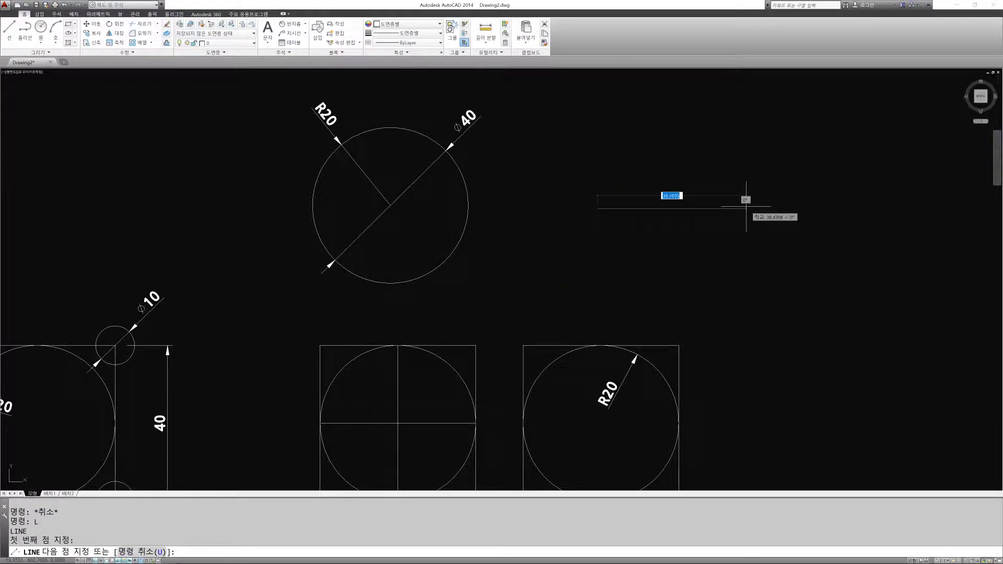
{"action": "type", "text": "40"}
{"action": "key", "text": "Return"}
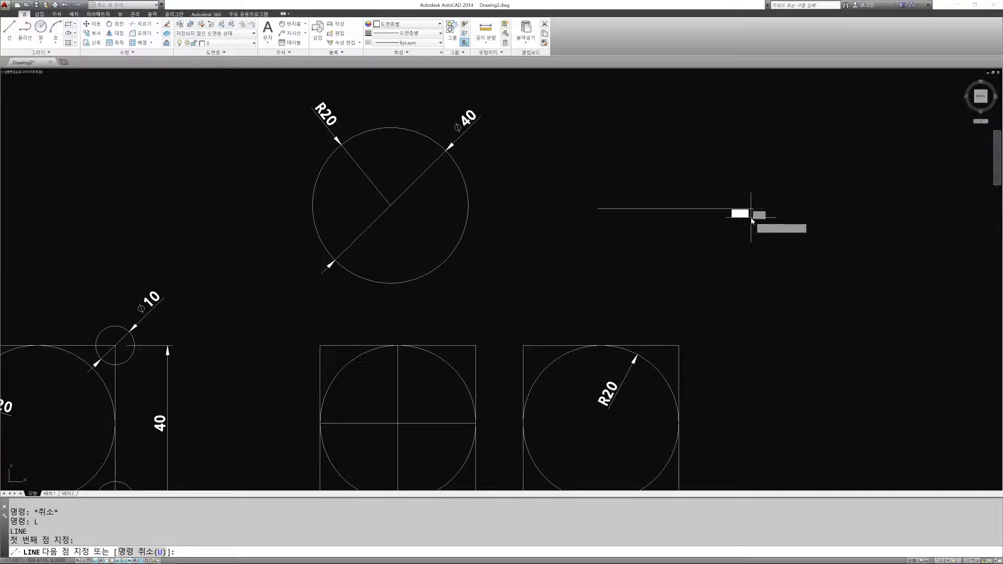
{"action": "key", "text": "Escape"}
Draw a circle centred on the horizontal line's left endpoint, with the radius reaching its right endpoint
{"action": "type", "text": "c"}
{"action": "key", "text": "Return"}
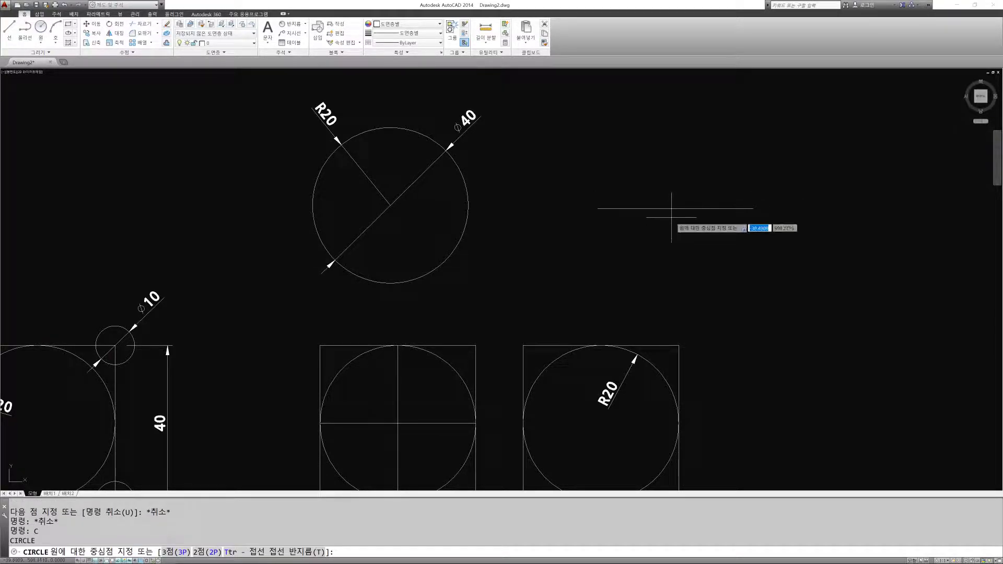
{"action": "left_click", "coordinate": [598, 208]}
{"action": "left_click", "coordinate": [753, 208]}
{"action": "key", "text": "Escape"}
{"action": "key", "text": "Escape"}
Erase the oversized circle centred on the line's left endpoint
{"action": "type", "text": "e"}
{"action": "key", "text": "Return"}
{"action": "left_click", "coordinate": [746, 278]}
{"action": "left_click", "coordinate": [711, 254]}
{"action": "key", "text": "Return"}
Draw a circle centred on the horizontal line's midpoint, with the radius reaching the line's left endpoint
{"action": "type", "text": "c"}
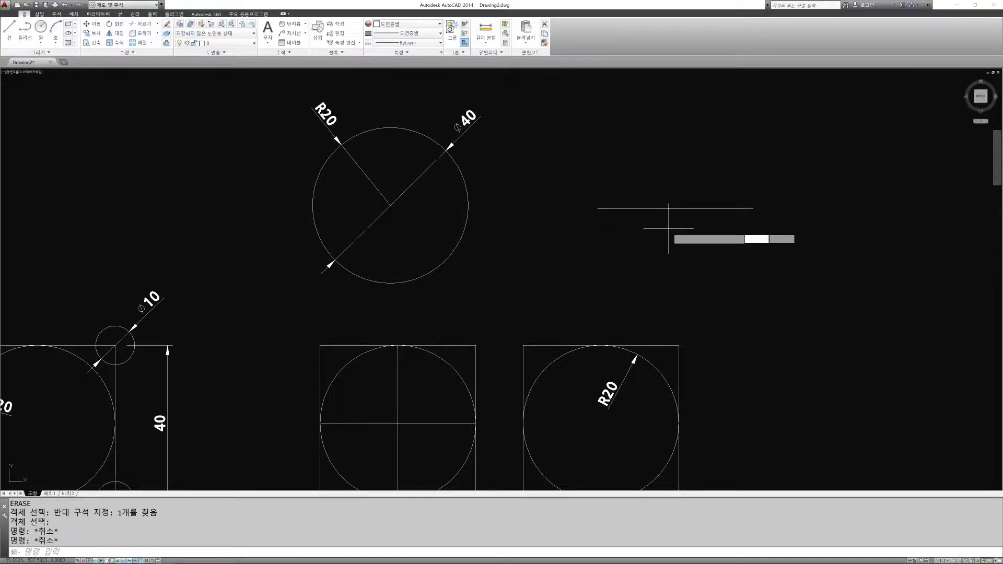
{"action": "key", "text": "Return"}
{"action": "left_click", "coordinate": [675, 209]}
{"action": "left_click", "coordinate": [616, 209]}
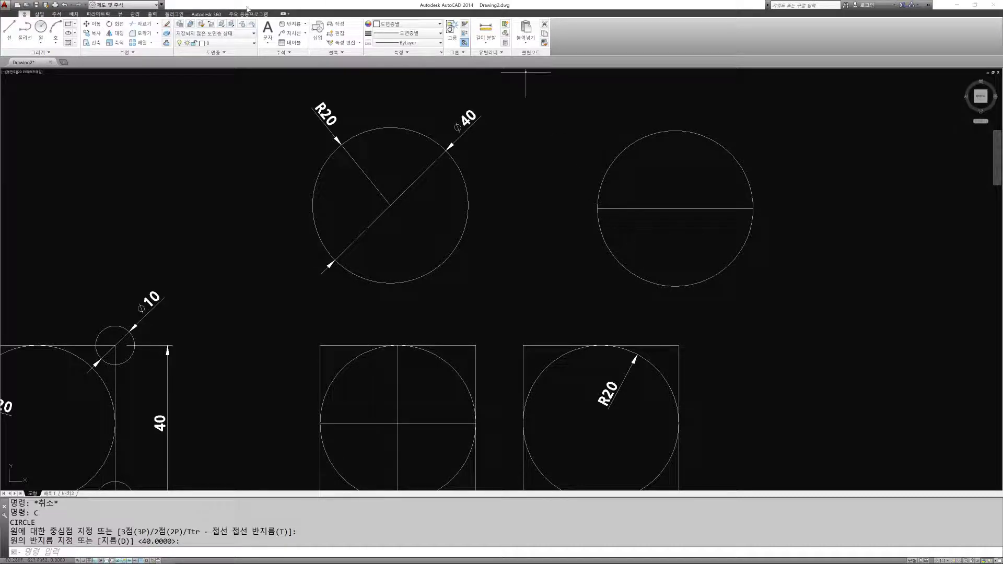
Add a radius dimension at the upper left of the right-hand free-standing circle
{"action": "left_click", "coordinate": [294, 24]}
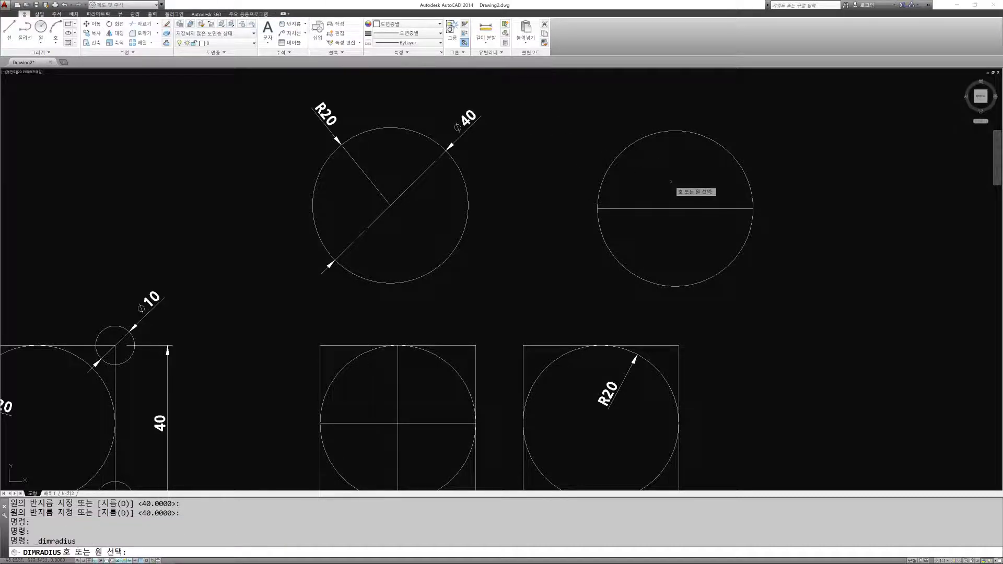
{"action": "left_click", "coordinate": [627, 149]}
{"action": "left_click", "coordinate": [606, 126]}
{"action": "key", "text": "Escape"}
Erase the horizontal line inside the right-hand free-standing circle
{"action": "type", "text": "e"}
{"action": "key", "text": "Return"}
{"action": "left_click", "coordinate": [712, 224]}
{"action": "left_click", "coordinate": [712, 188]}
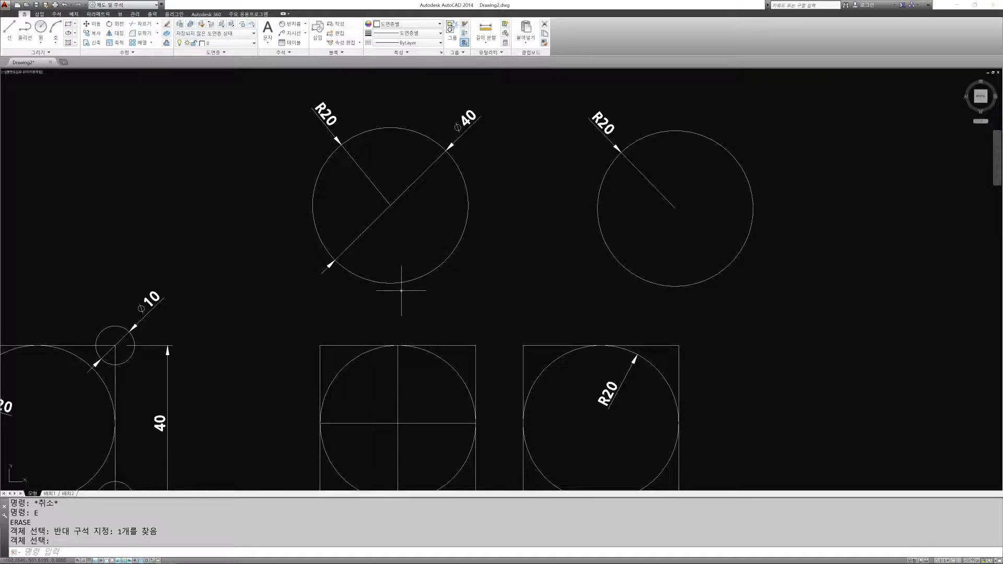
{"action": "key", "text": "Escape"}
{"action": "key", "text": "Escape"}
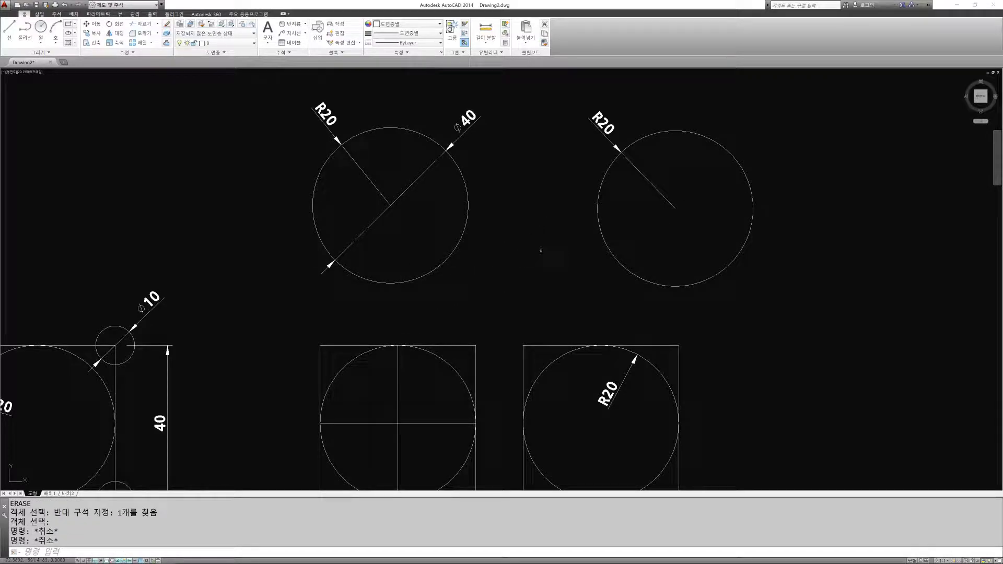
Erase both free-standing circles together with their radius and diameter dimensions
{"action": "type", "text": "e"}
{"action": "key", "text": "Return"}
{"action": "left_click", "coordinate": [783, 285]}
{"action": "left_click", "coordinate": [324, 122]}
{"action": "key", "text": "Return"}
Draw a circle of radius 5 centred on the upper-right corner of the right-hand square
{"action": "scroll", "coordinate": [590, 141], "scroll_direction": "down", "scroll_amount": 4}
{"action": "scroll", "coordinate": [509, 245], "scroll_direction": "up", "scroll_amount": 5}
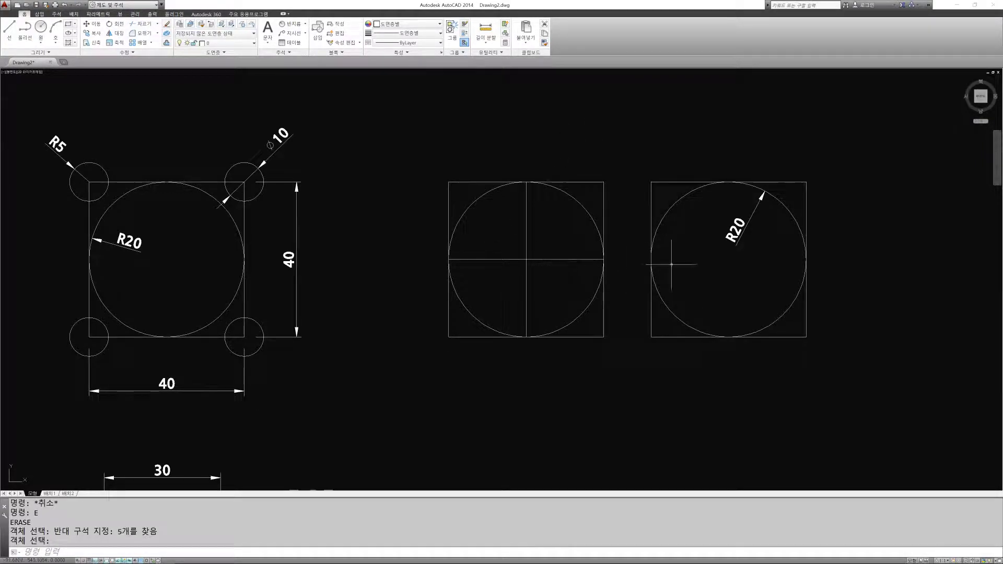
{"action": "middle_click_drag", "start_coordinate": [700, 207], "coordinate": [645, 217]}
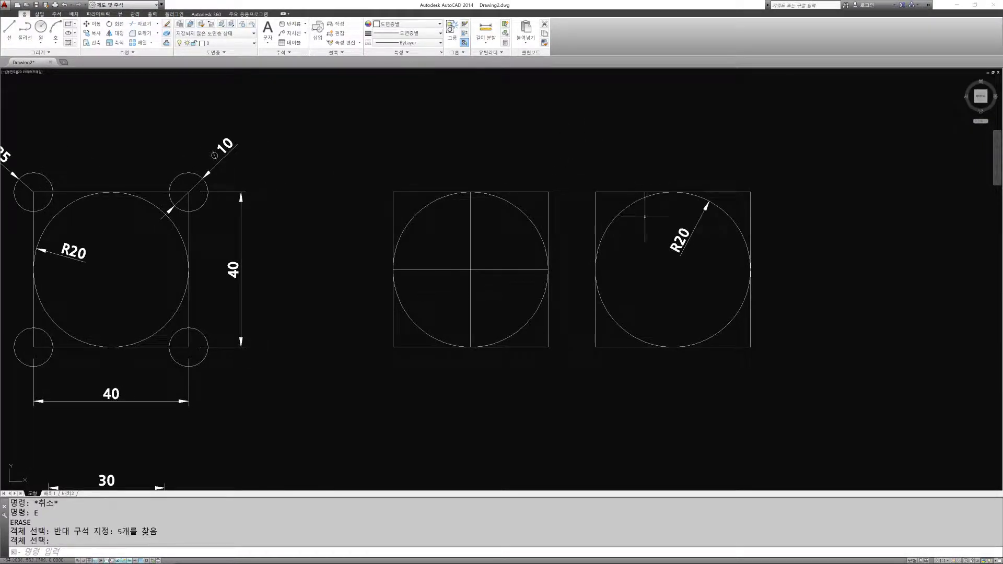
{"action": "middle_click_drag", "start_coordinate": [422, 240], "coordinate": [555, 240]}
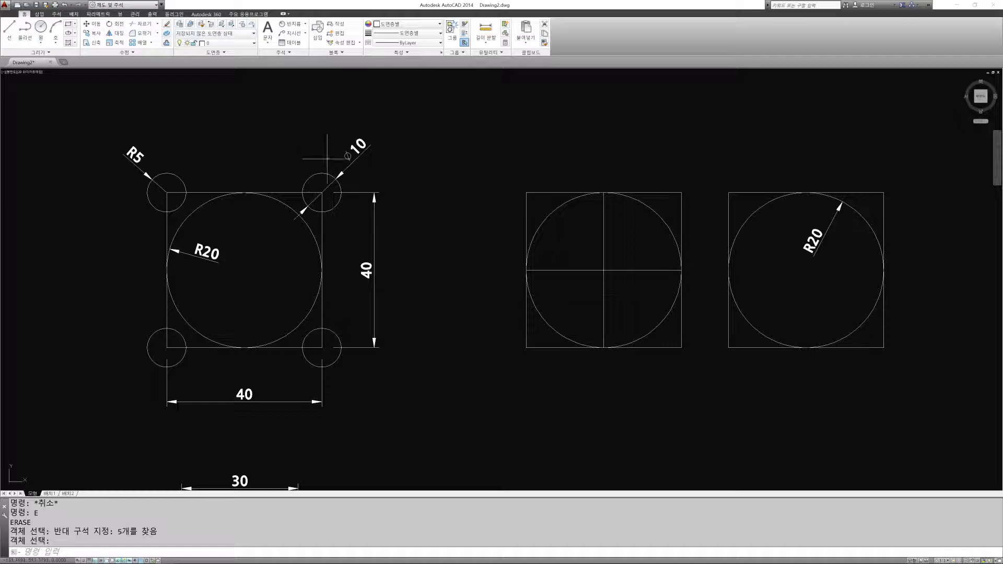
{"action": "middle_click_drag", "start_coordinate": [685, 220], "coordinate": [598, 220]}
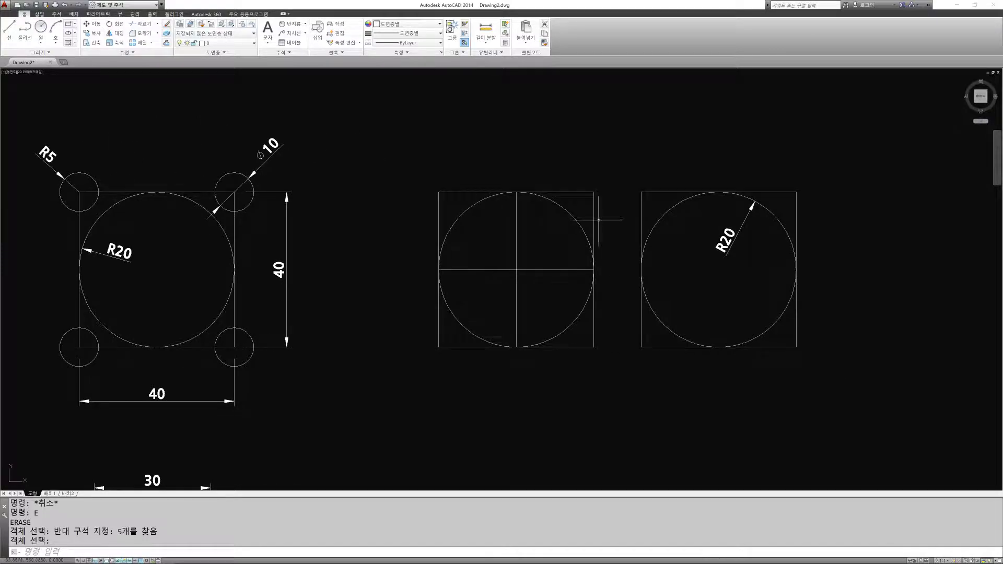
{"action": "type", "text": "c"}
{"action": "key", "text": "Return"}
{"action": "middle_click_drag", "start_coordinate": [927, 177], "coordinate": [833, 199]}
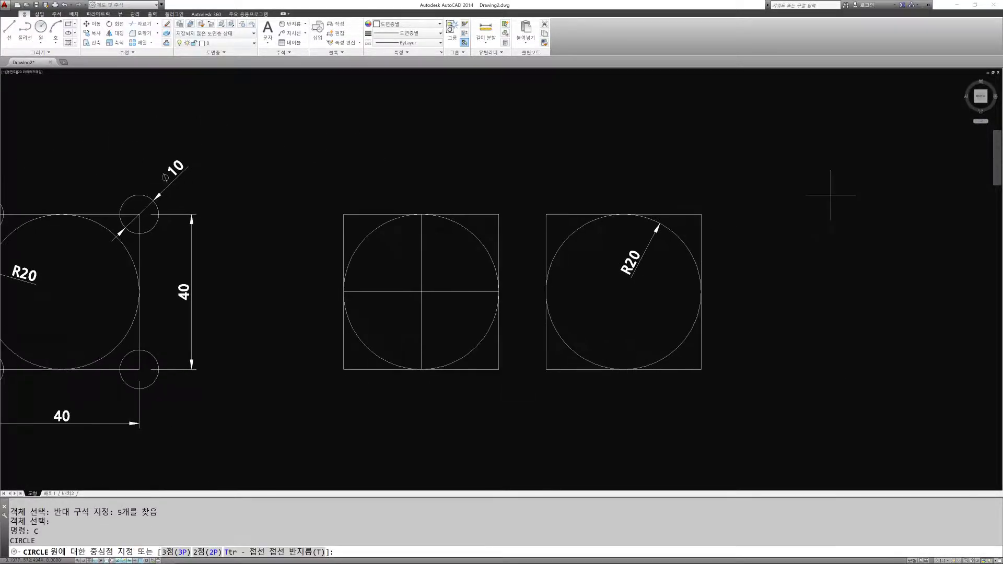
{"action": "left_click", "coordinate": [701, 215]}
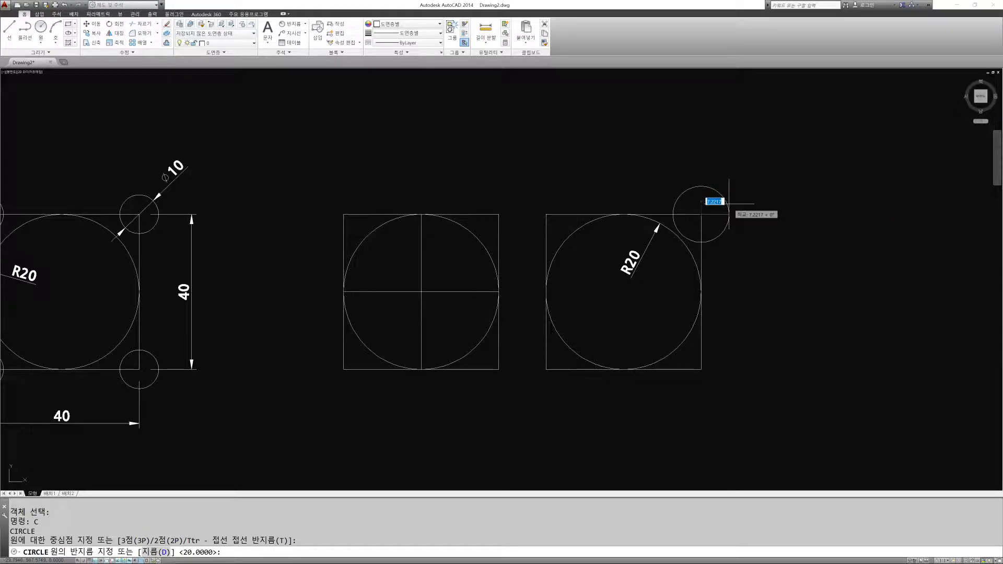
{"action": "type", "text": "5"}
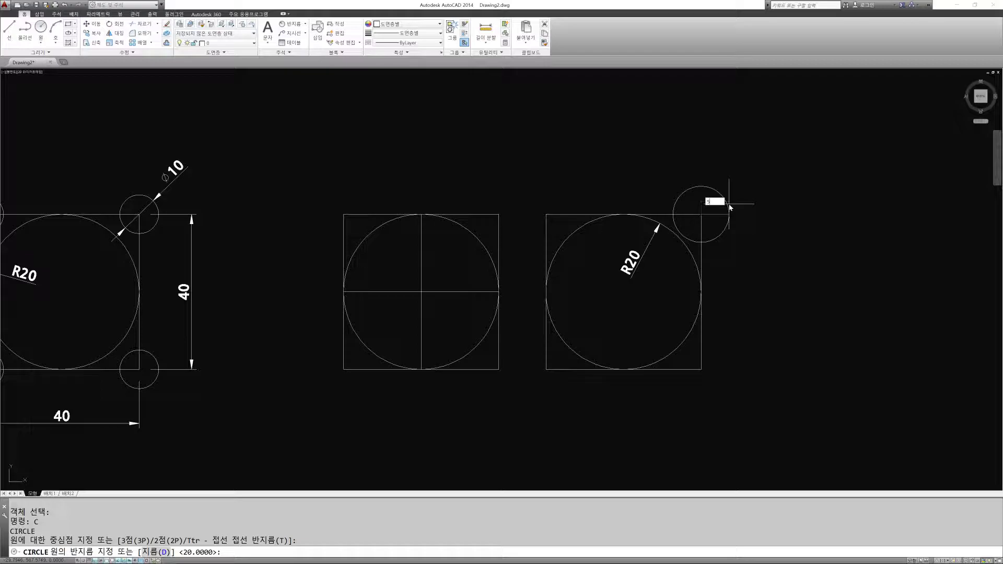
{"action": "key", "text": "Return"}
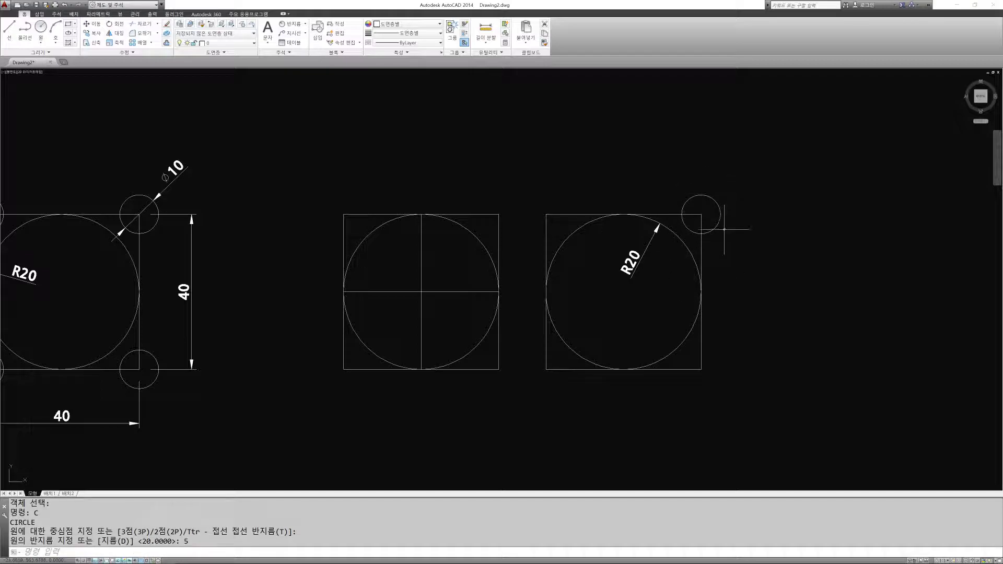
Draw a circle centred on the right-hand square's lower-right corner, using the Diameter option with a value of 10
{"action": "mouse_move", "coordinate": [429, 232]}
{"action": "middle_mouse_down"}
{"action": "mouse_move", "coordinate": [604, 219]}
{"action": "mouse_move", "coordinate": [565, 223]}
{"action": "middle_mouse_up"}
{"action": "type", "text": "c"}
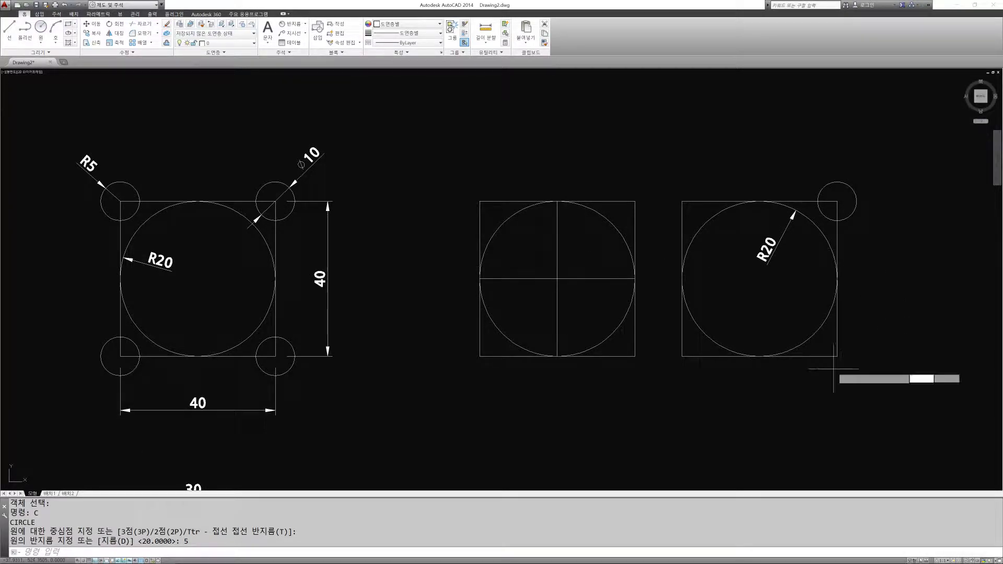
{"action": "key", "text": "Return"}
{"action": "left_click", "coordinate": [837, 356]}
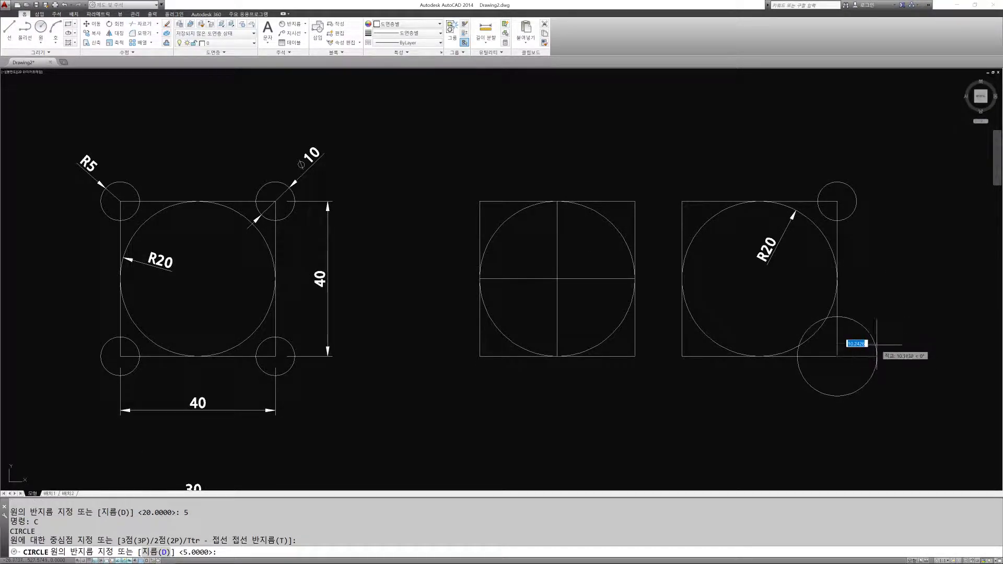
{"action": "type", "text": "d"}
{"action": "key", "text": "Return"}
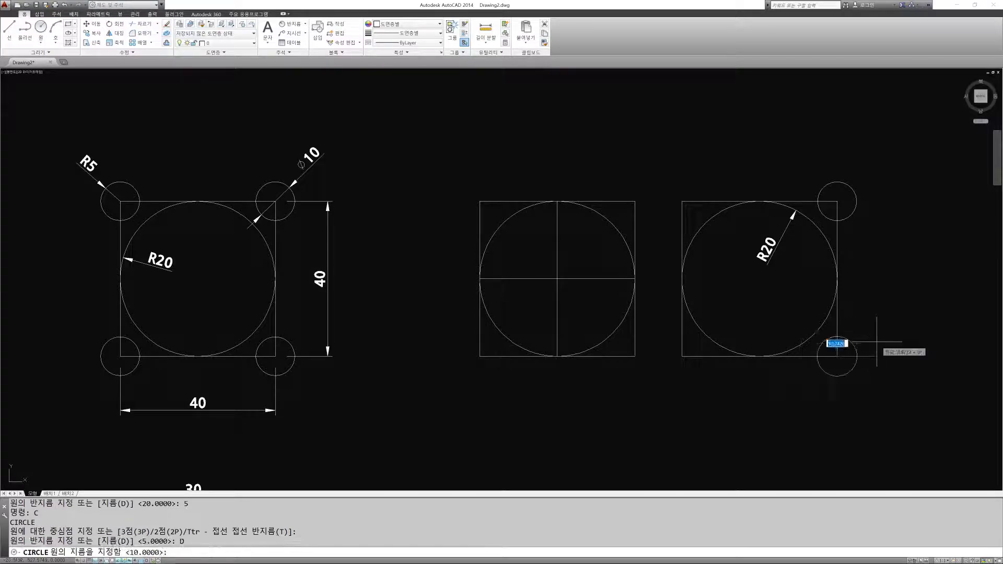
{"action": "type", "text": "10"}
{"action": "key", "text": "Return"}
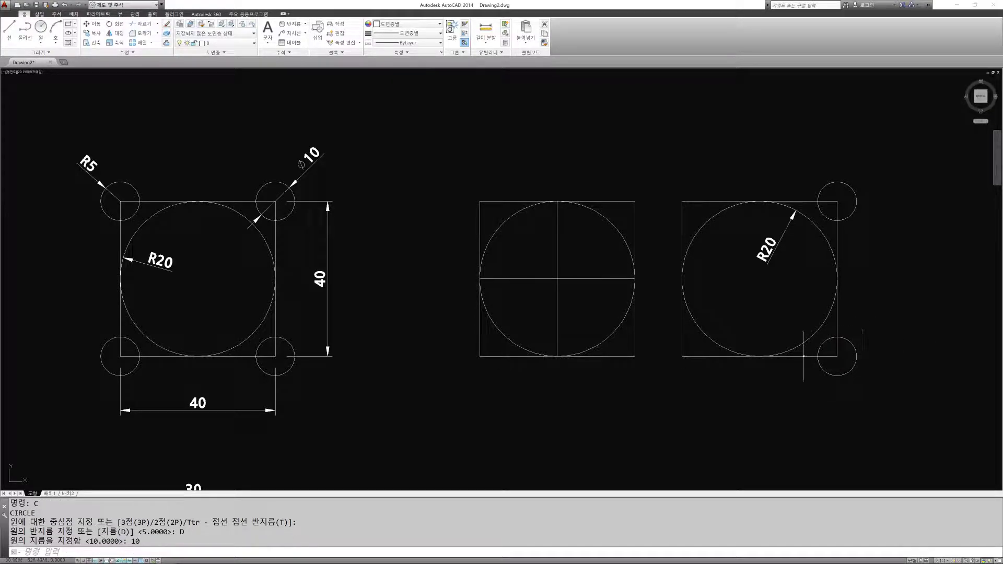
Draw a circle of radius 5 centred on the lower-left corner of the right-hand square
{"action": "type", "text": "c"}
{"action": "key", "text": "Return"}
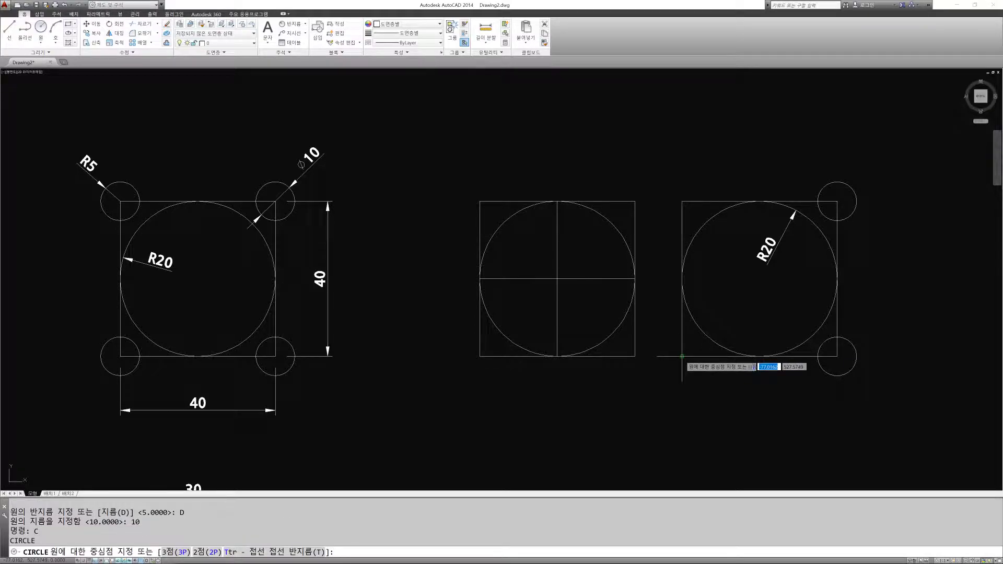
{"action": "left_click", "coordinate": [682, 356]}
{"action": "type", "text": "5"}
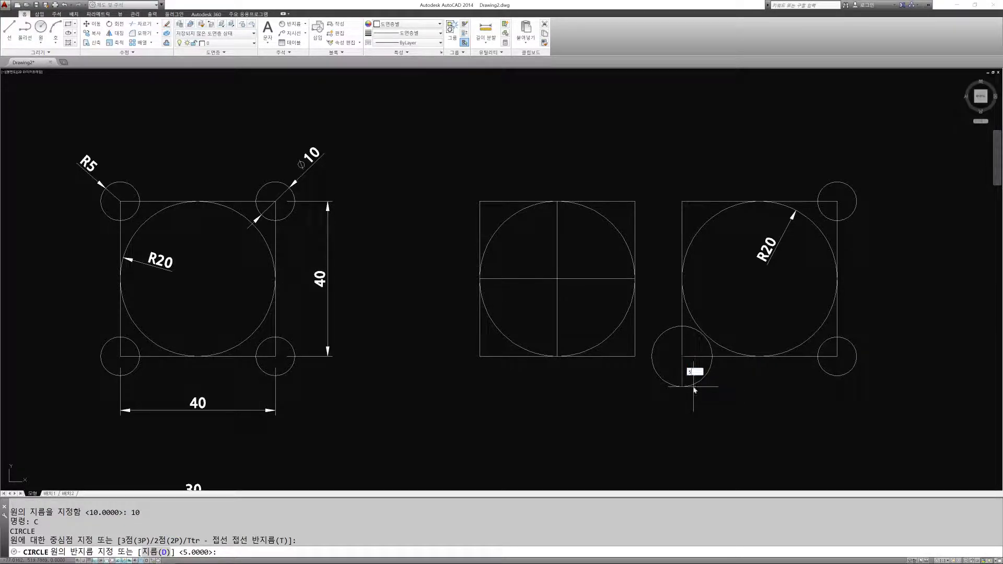
{"action": "key", "text": "Return"}
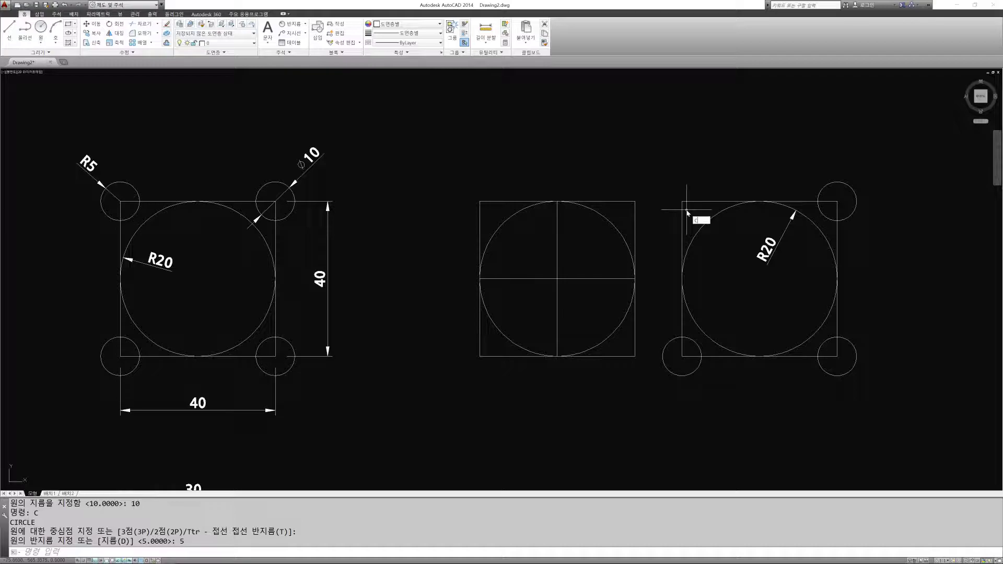
Draw a circle centred on the right-hand square's upper-left corner, using the Diameter option with a value of 10
{"action": "key", "text": "Return"}
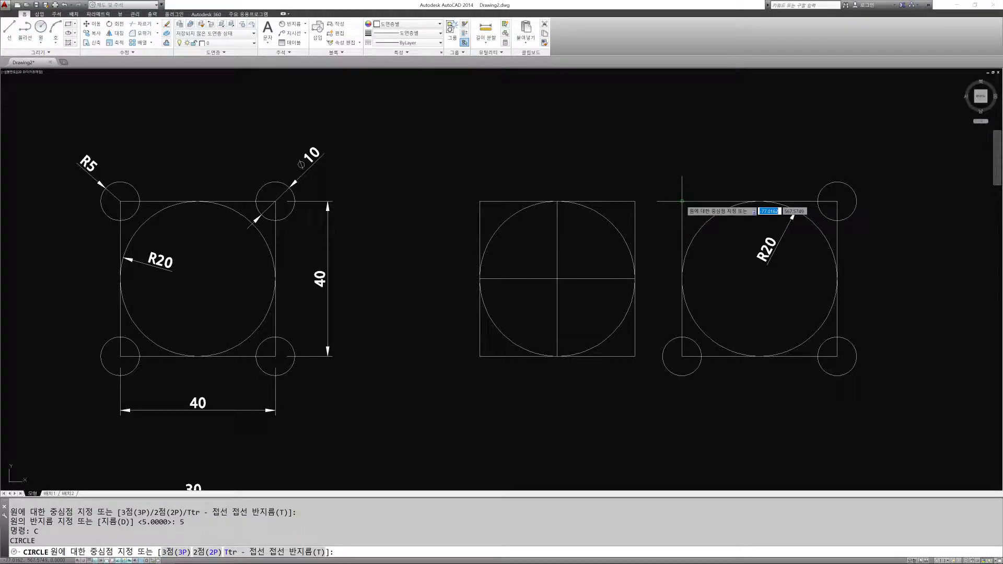
{"action": "left_click", "coordinate": [682, 201]}
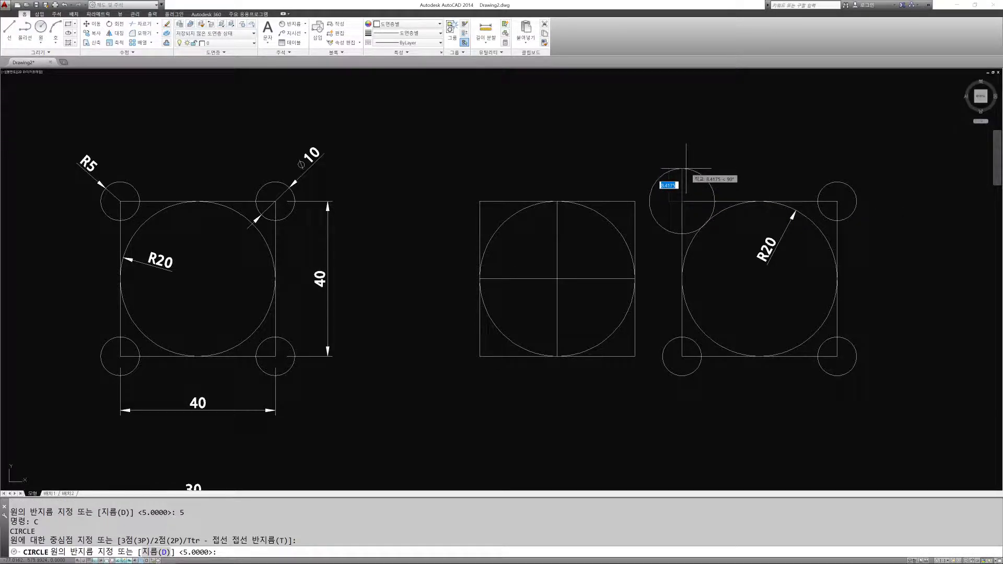
{"action": "type", "text": "D"}
{"action": "key", "text": "Return"}
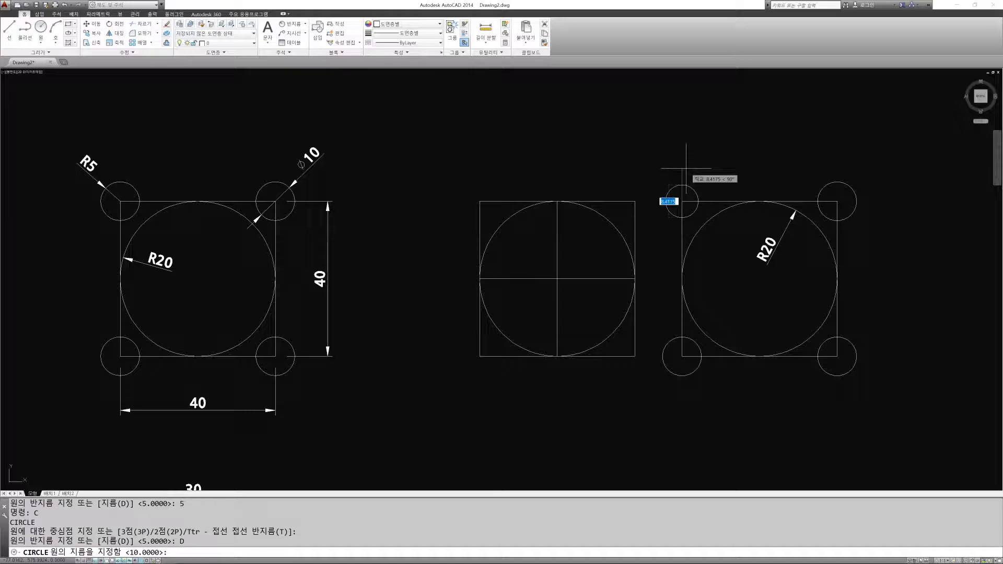
{"action": "type", "text": "10"}
{"action": "key", "text": "Return"}
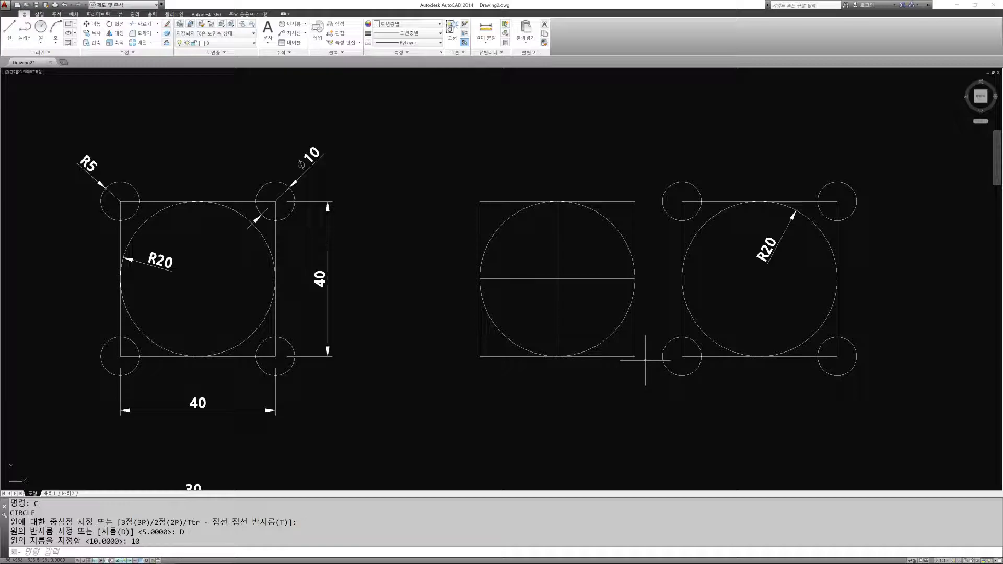
Add a radius dimension to the upper-left corner circle and a diameter dimension to the upper-right corner circle of the right-hand square
{"action": "left_click", "coordinate": [290, 24]}
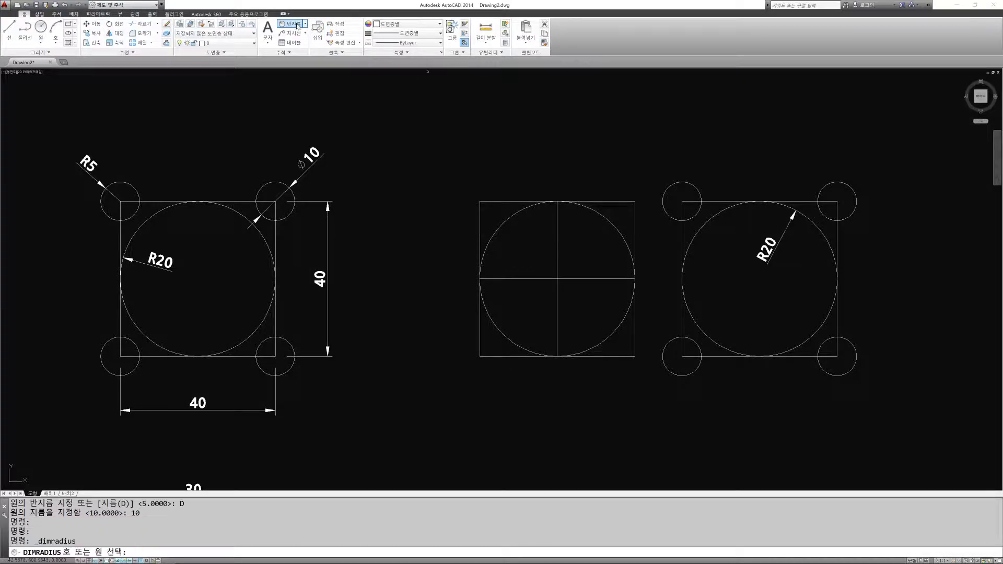
{"action": "left_click", "coordinate": [680, 180]}
{"action": "left_click", "coordinate": [651, 154]}
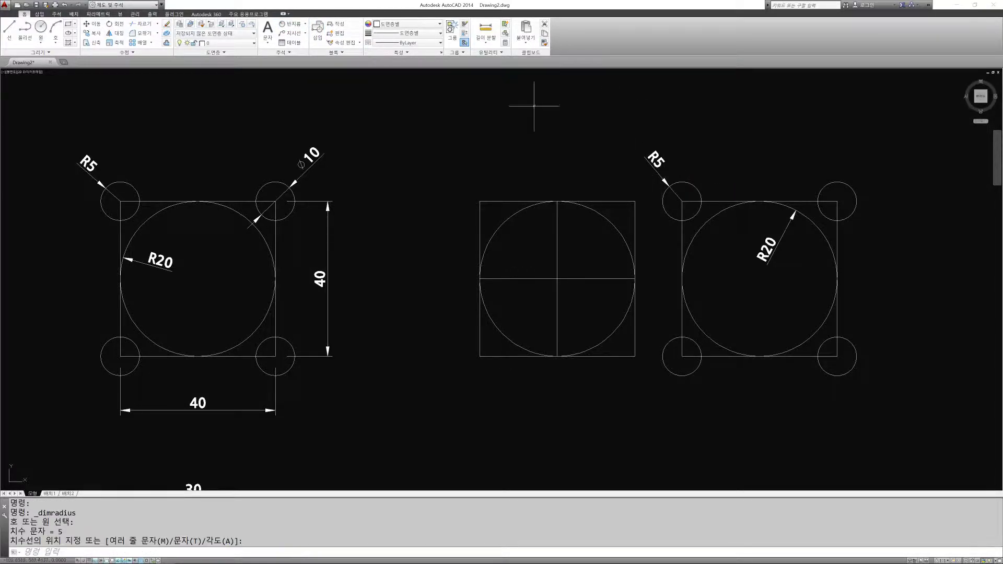
{"action": "left_click", "coordinate": [305, 24]}
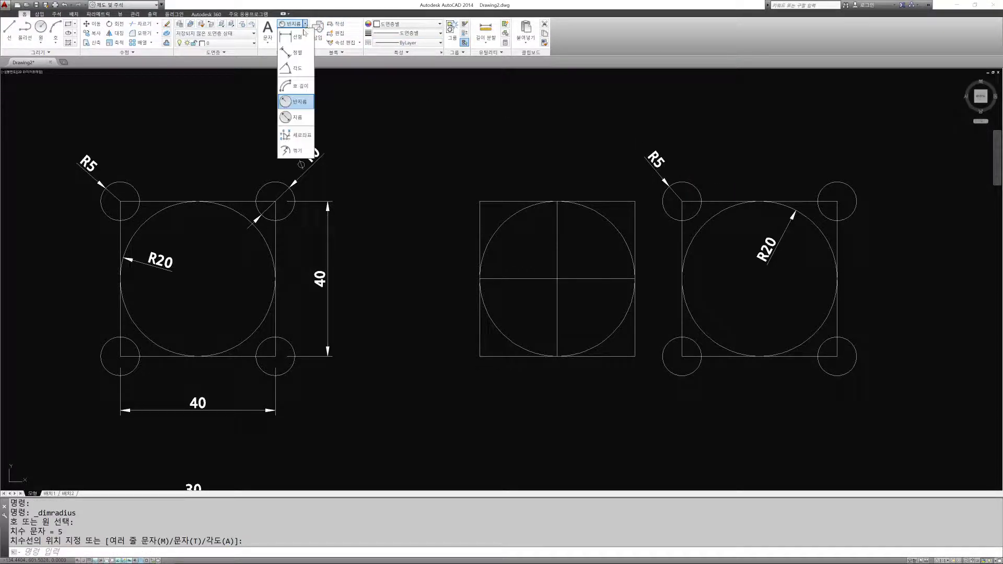
{"action": "left_click", "coordinate": [292, 121]}
{"action": "left_click", "coordinate": [852, 189]}
{"action": "left_click", "coordinate": [866, 148]}
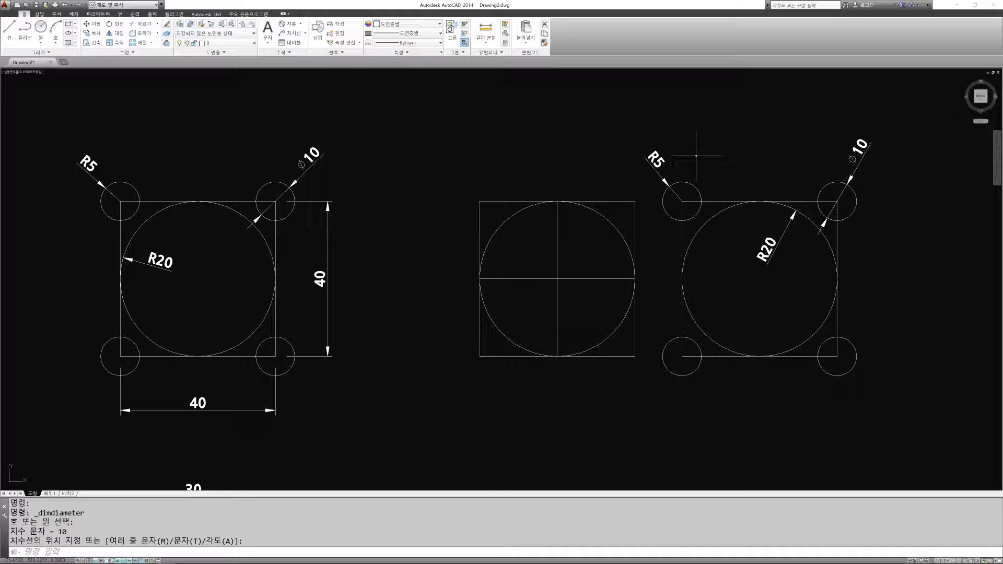
Erase both recreated square-and-circle figures together with their corner circles and dimensions, keeping the original dimensioned figure
{"action": "type", "text": "E"}
{"action": "key", "text": "Return"}
{"action": "left_click", "coordinate": [435, 110]}
{"action": "left_click", "coordinate": [898, 407]}
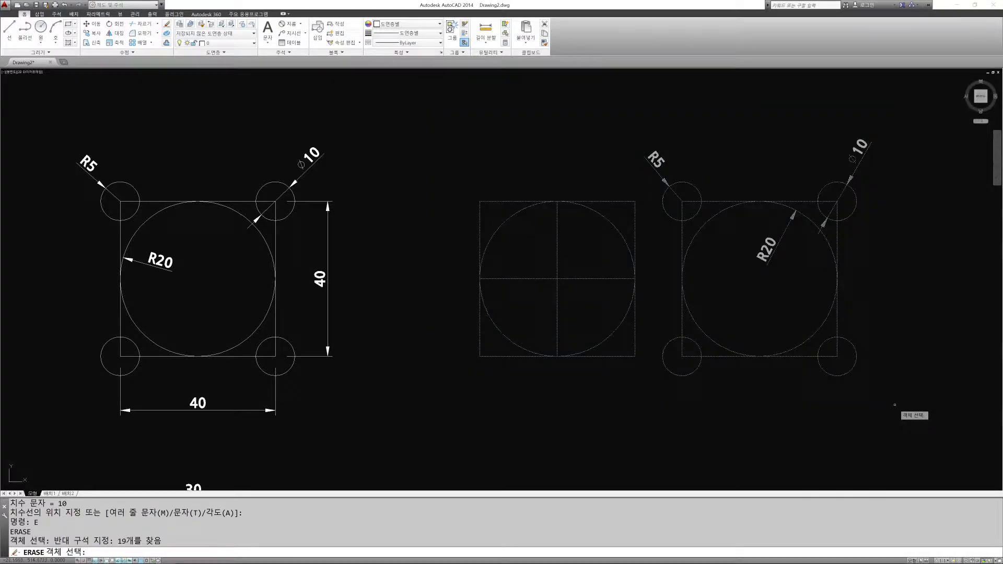
{"action": "key", "text": "Return"}
Go to the next practice figure, the 30-unit circle filled with smaller circles and labelled 5-R5
{"action": "scroll", "coordinate": [596, 232], "scroll_direction": "down", "scroll_amount": 4}
{"action": "scroll", "coordinate": [564, 273], "scroll_direction": "up", "scroll_amount": 4}
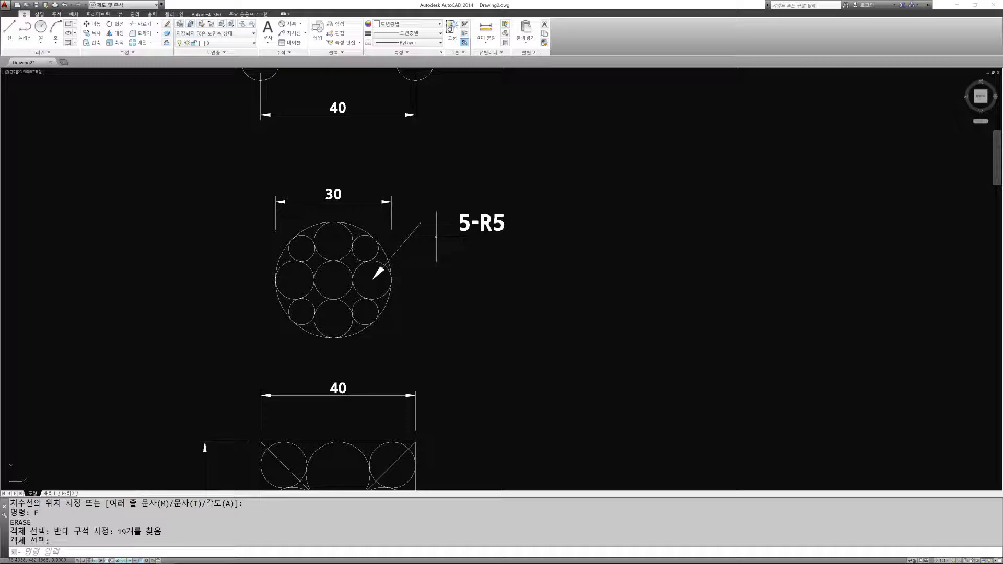
{"action": "middle_click_drag", "start_coordinate": [763, 268], "coordinate": [673, 264]}
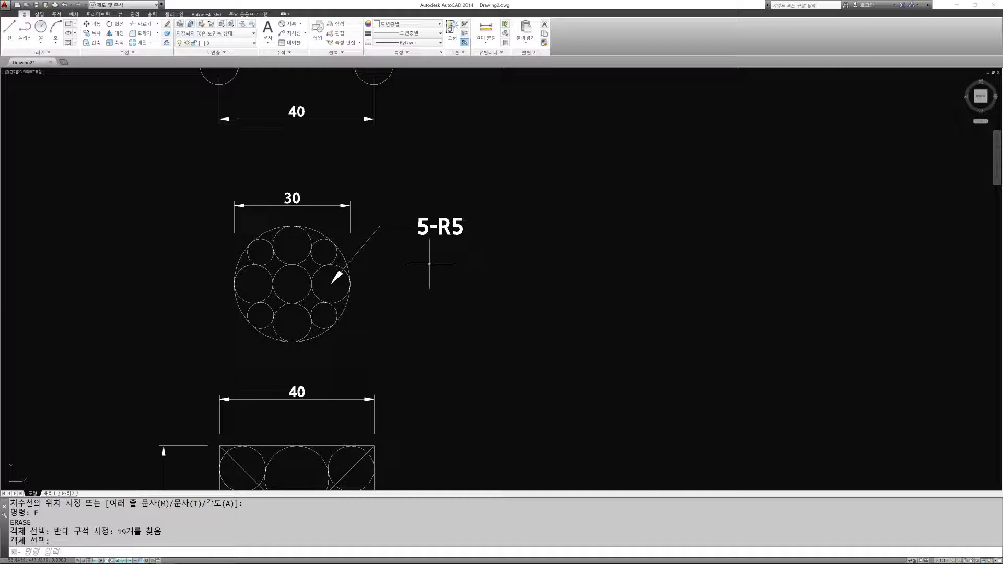
Draw a 30-unit circle in the empty area beside the 5-R5 reference figure, using the Diameter option
{"action": "middle_click_drag", "start_coordinate": [435, 265], "coordinate": [572, 289]}
{"action": "scroll", "coordinate": [589, 277], "scroll_direction": "up", "scroll_amount": 2}
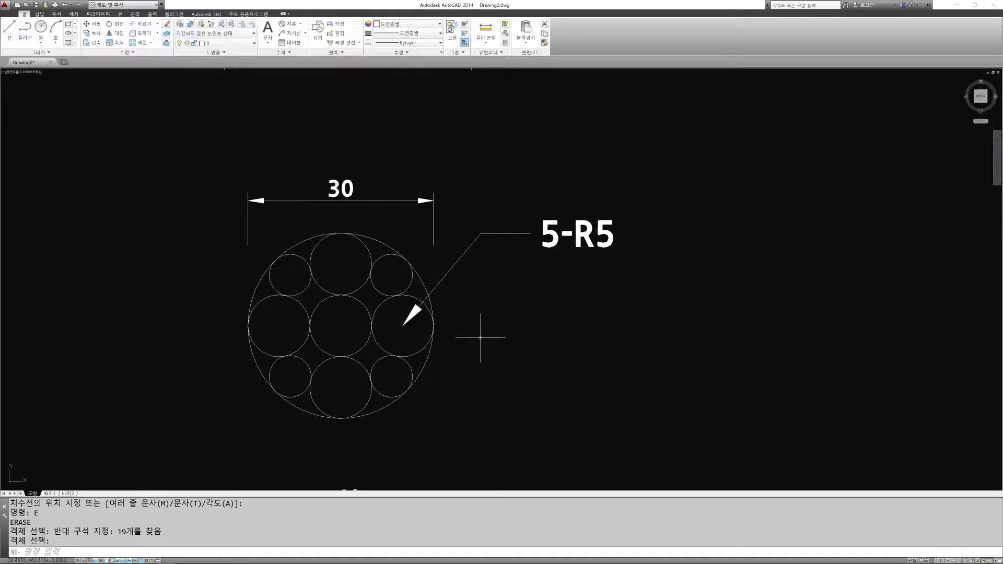
{"action": "scroll", "coordinate": [537, 336], "scroll_direction": "down", "scroll_amount": 2}
{"action": "scroll", "coordinate": [551, 336], "scroll_direction": "up", "scroll_amount": 2}
{"action": "scroll", "coordinate": [578, 334], "scroll_direction": "down", "scroll_amount": 2}
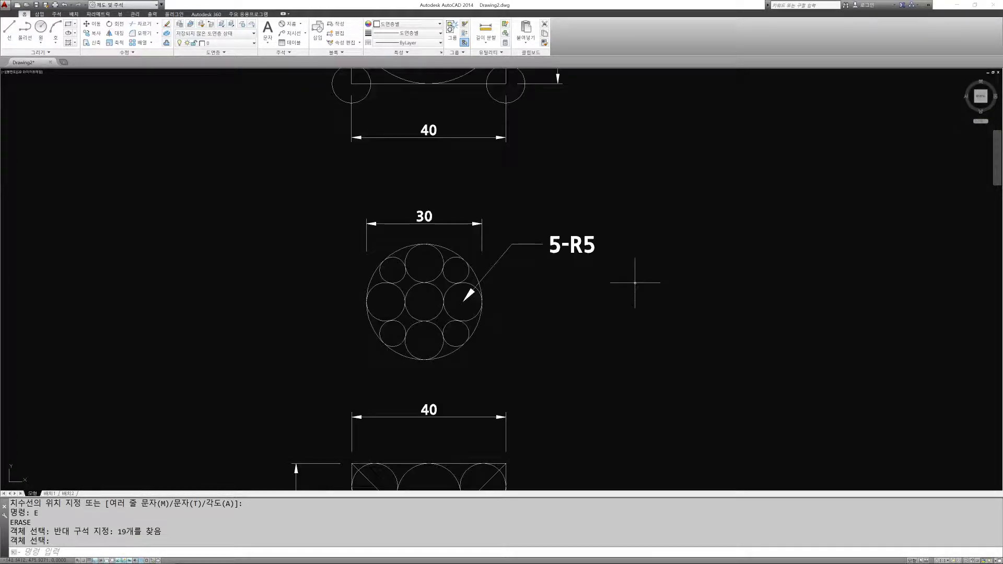
{"action": "scroll", "coordinate": [640, 282], "scroll_direction": "up", "scroll_amount": 2}
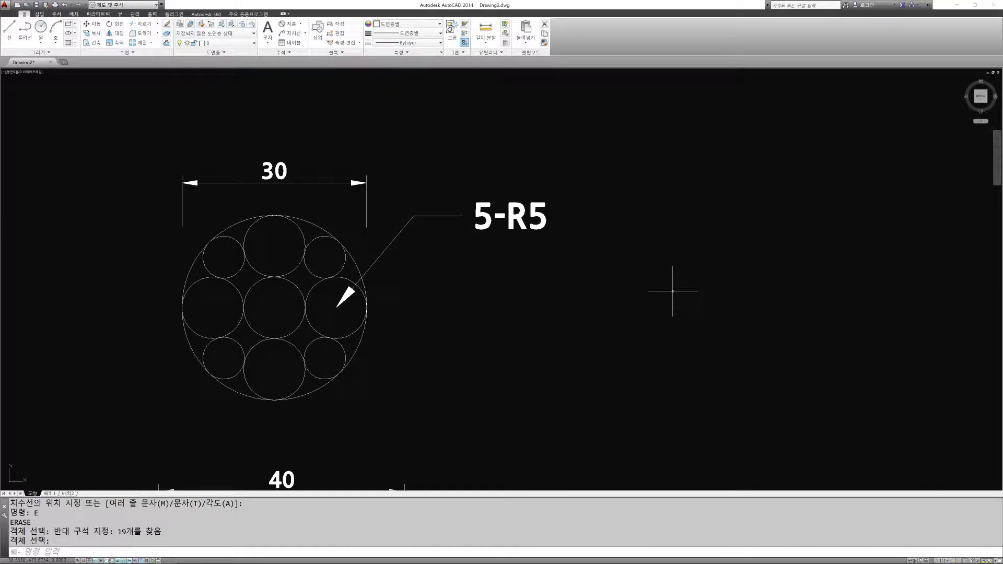
{"action": "middle_click_drag", "start_coordinate": [672, 331], "coordinate": [638, 291]}
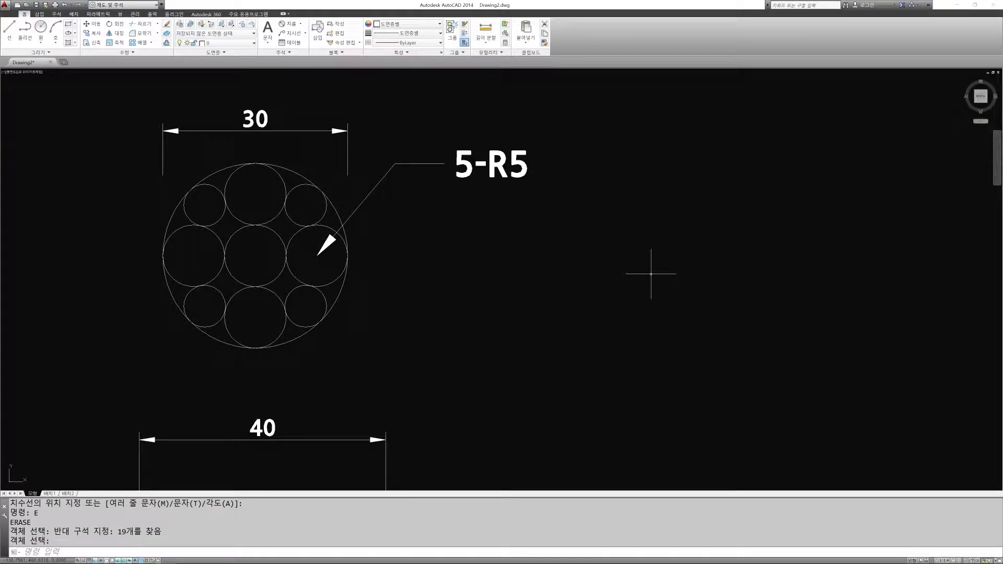
{"action": "type", "text": "c"}
{"action": "key", "text": "Return"}
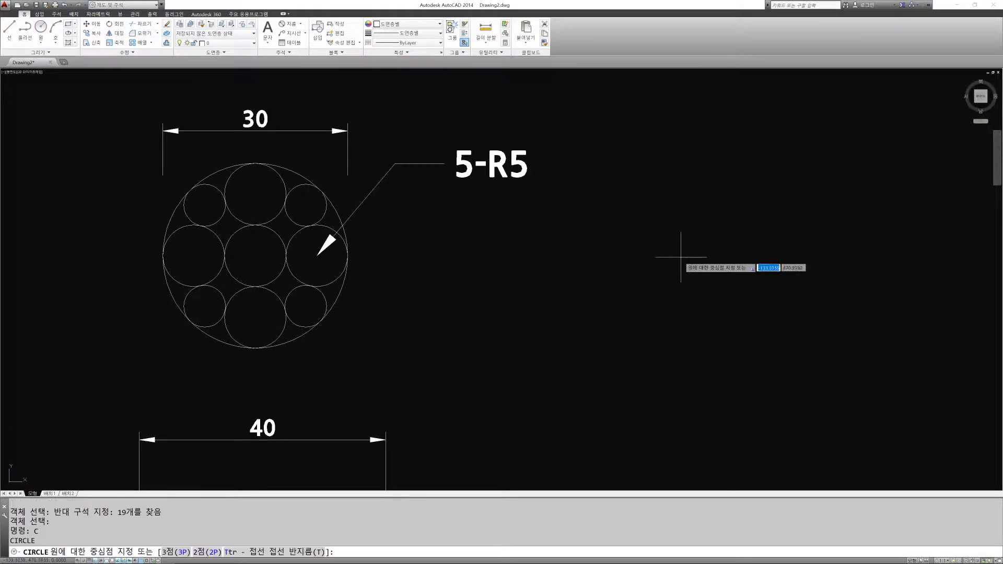
{"action": "left_click", "coordinate": [678, 241]}
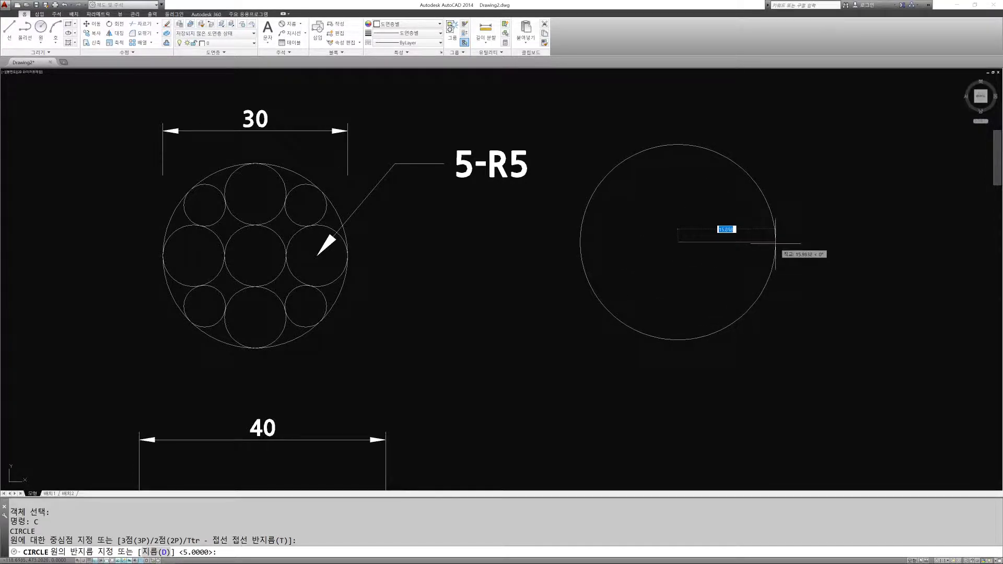
{"action": "key", "text": "F8"}
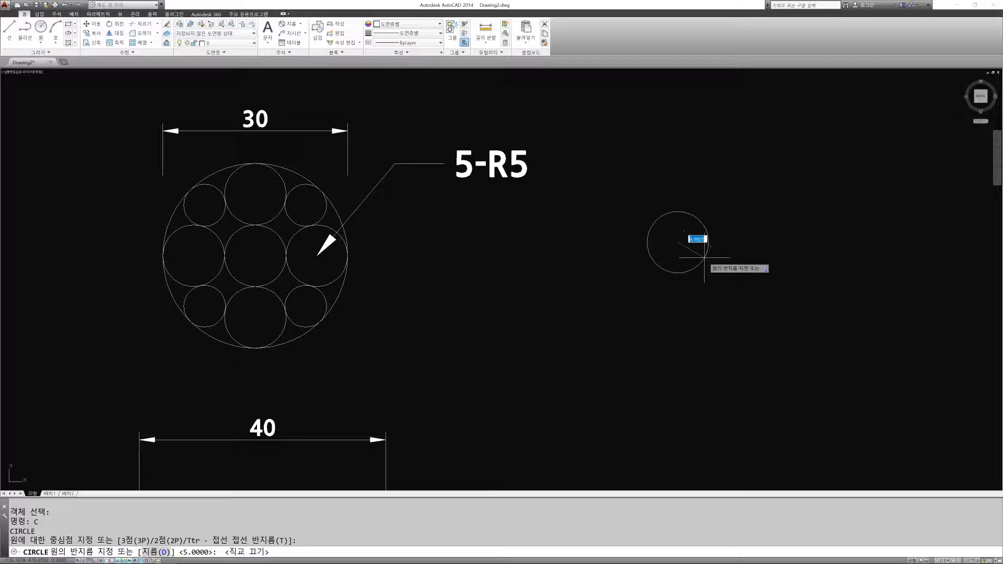
{"action": "type", "text": "d"}
{"action": "key", "text": "Return"}
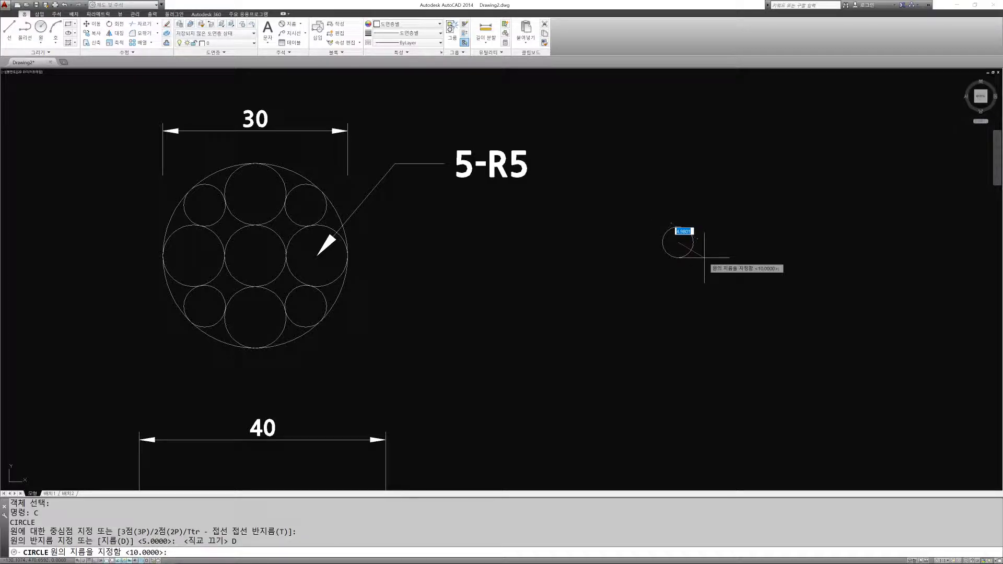
{"action": "key", "text": "Return"}
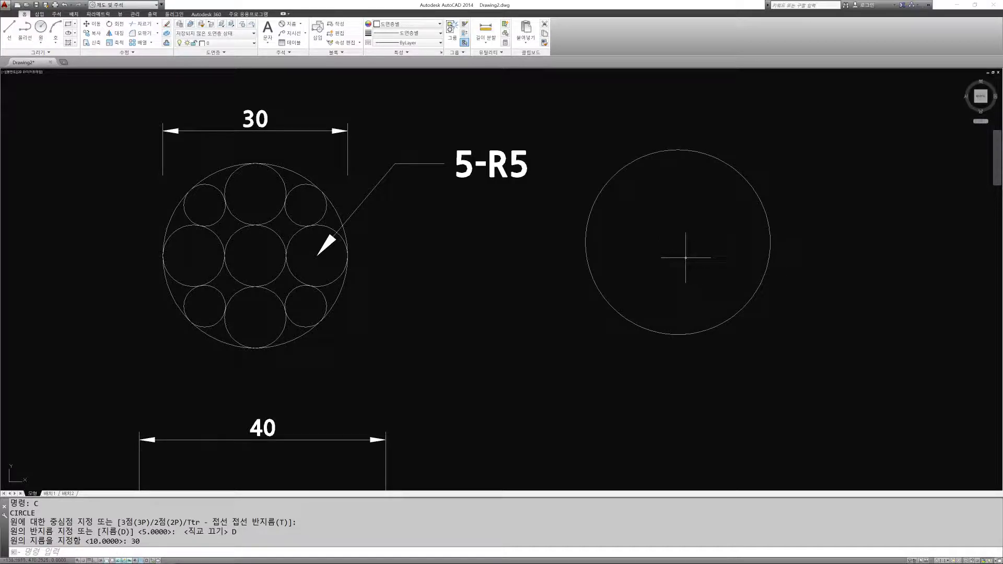
Draw a horizontal and a vertical line through the new 30-unit circle, each joining opposite quadrant points
{"action": "middle_click_drag", "start_coordinate": [664, 263], "coordinate": [646, 279]}
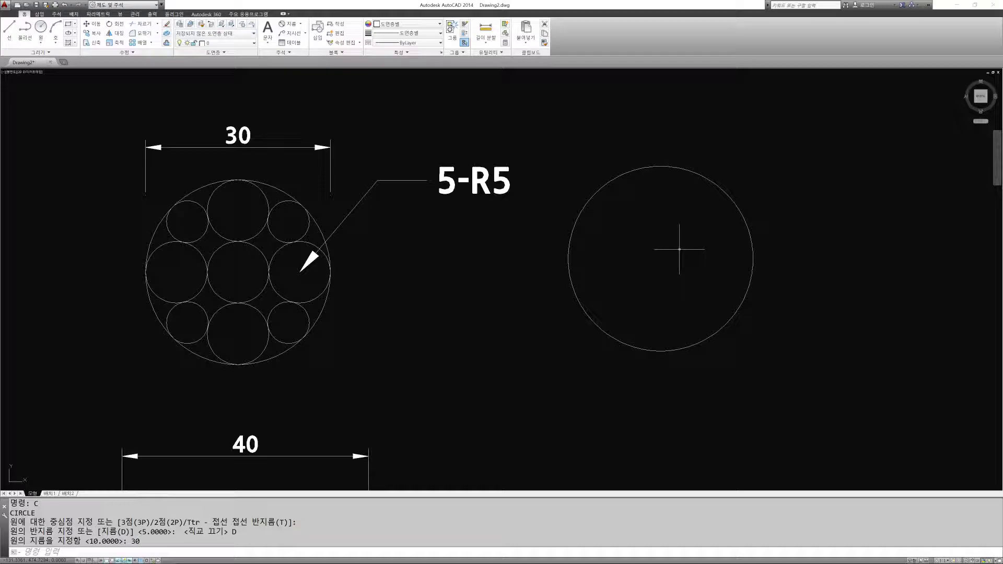
{"action": "key", "text": "Return"}
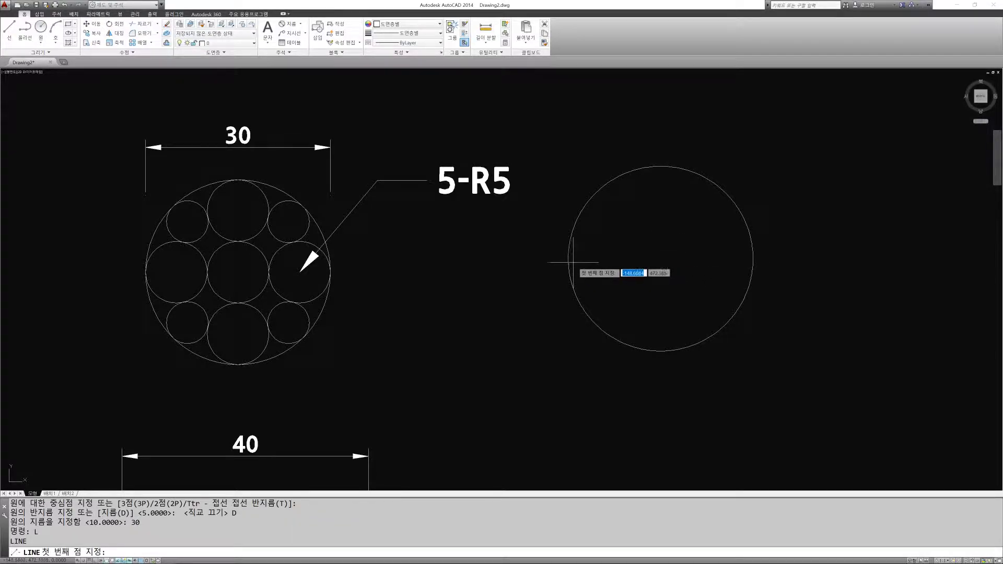
{"action": "left_click", "coordinate": [568, 258]}
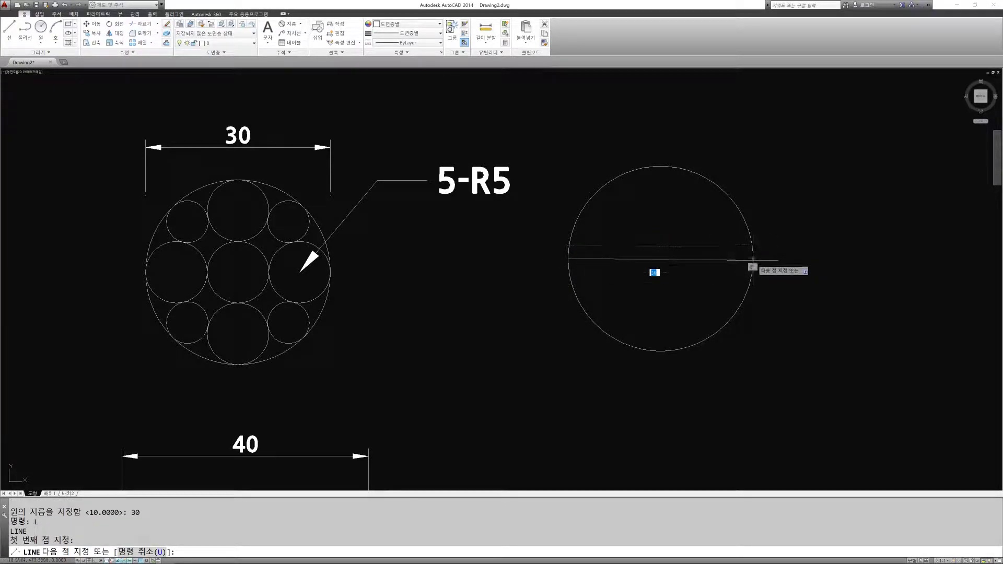
{"action": "left_click", "coordinate": [752, 258]}
{"action": "key", "text": "Escape"}
{"action": "key", "text": "Return"}
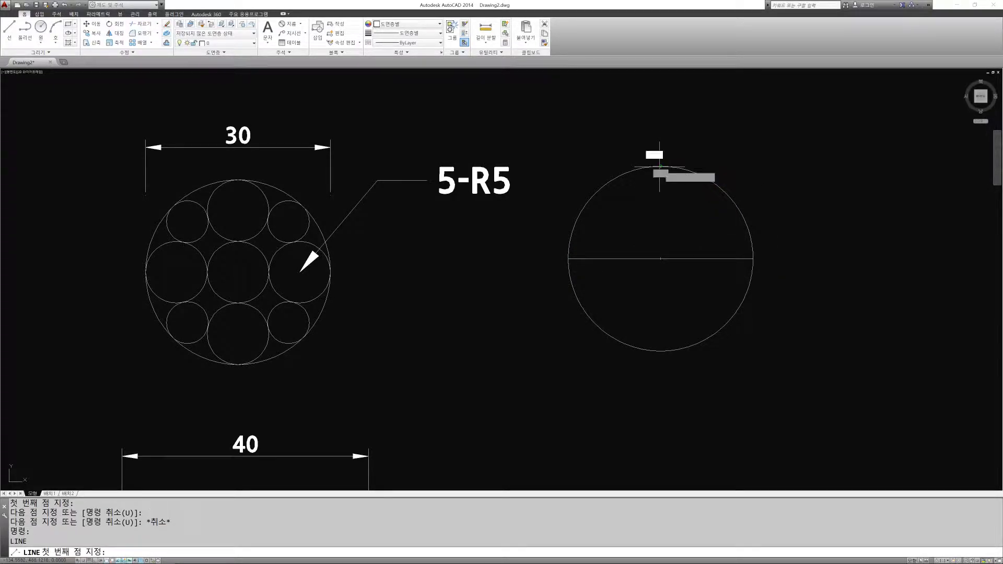
{"action": "left_click", "coordinate": [661, 167]}
{"action": "left_click", "coordinate": [661, 350]}
{"action": "key", "text": "Escape"}
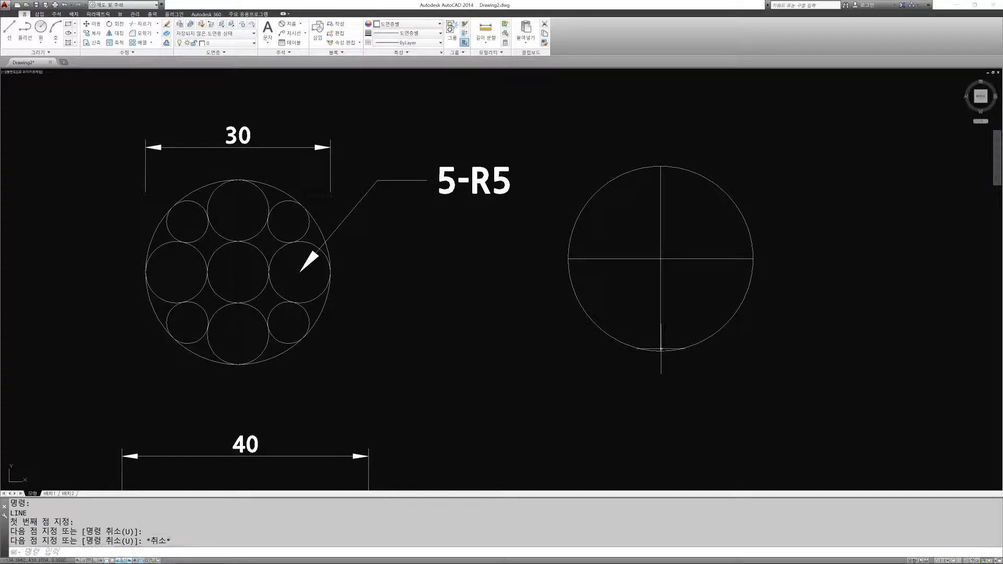
Erase the two crossing diameter lines inside the new 30-unit circle
{"action": "middle_click_drag", "start_coordinate": [667, 298], "coordinate": [650, 310]}
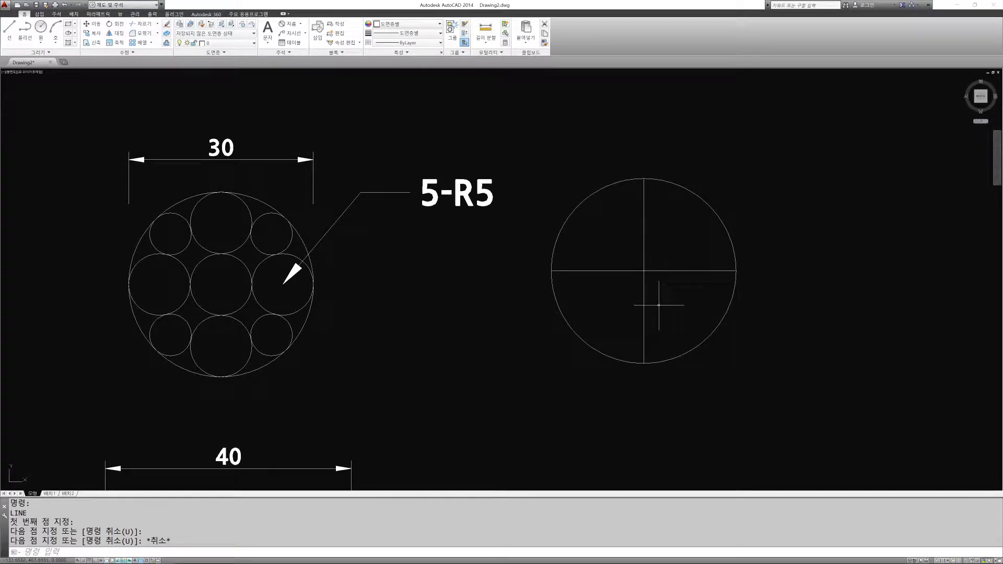
{"action": "key", "text": "Escape"}
{"action": "key", "text": "Escape"}
{"action": "type", "text": "e"}
{"action": "key", "text": "Return"}
{"action": "left_click", "coordinate": [673, 301]}
{"action": "left_click", "coordinate": [638, 271]}
{"action": "key", "text": "Return"}
{"action": "key", "text": "Escape"}
{"action": "key", "text": "Escape"}
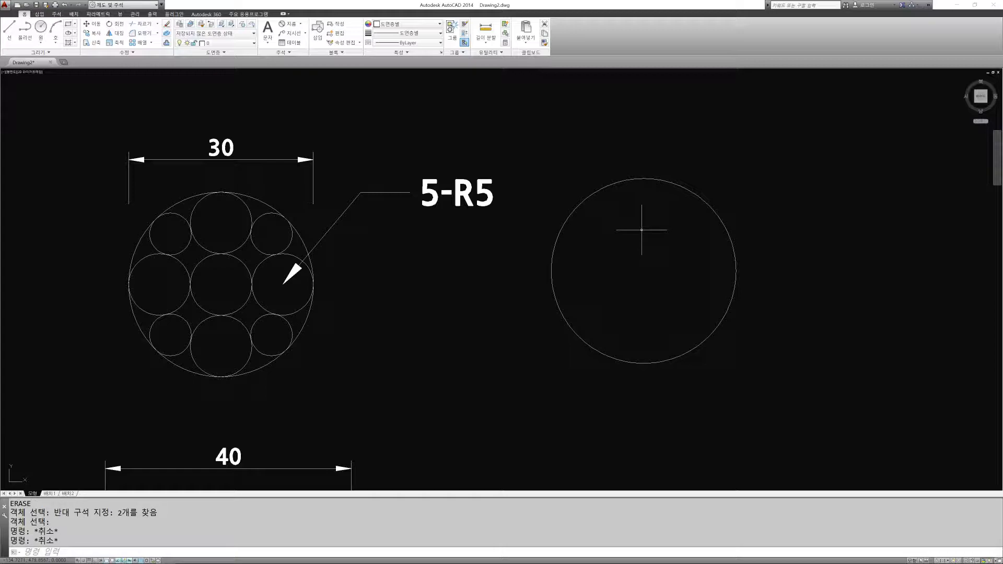
{"action": "type", "text": "c"}
{"action": "key", "text": "Return"}
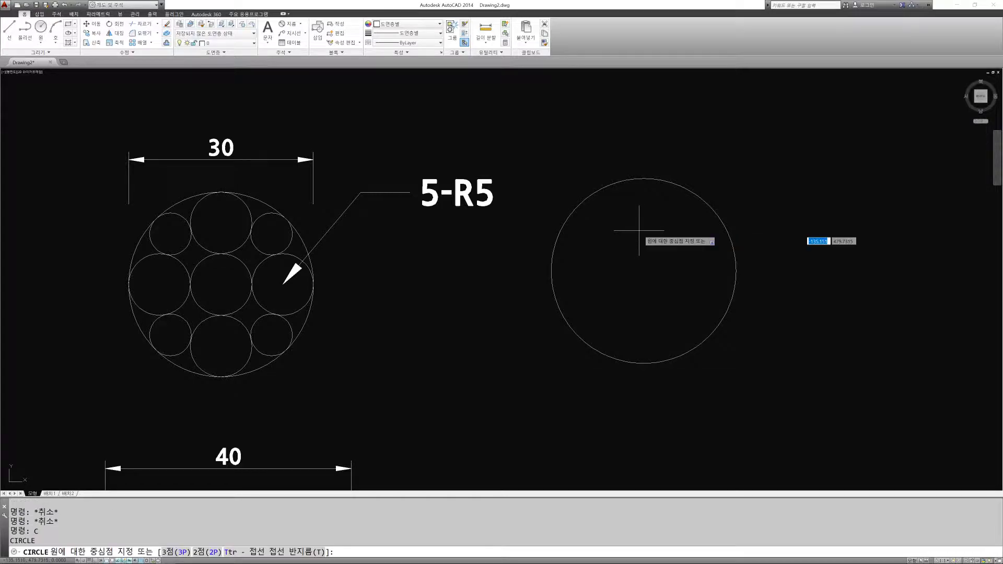
{"action": "left_click", "coordinate": [643, 179]}
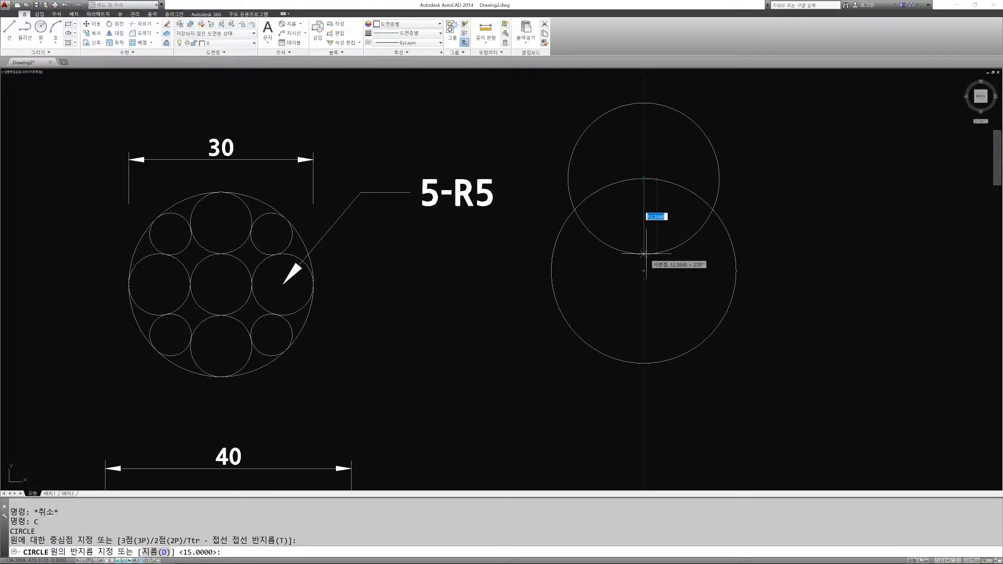
{"action": "key", "text": "Escape"}
{"action": "key", "text": "Escape"}
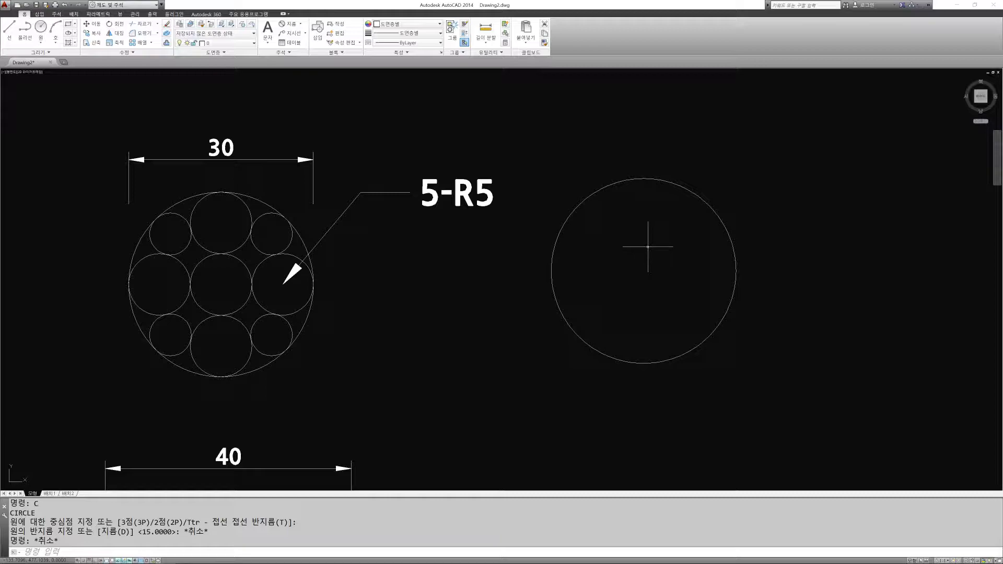
{"action": "type", "text": "c"}
{"action": "key", "text": "Return"}
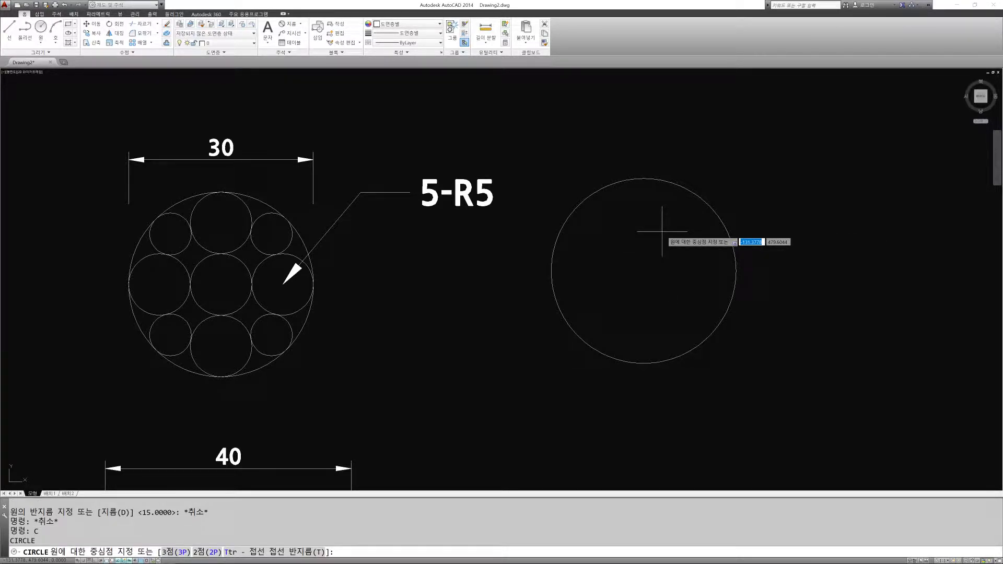
{"action": "key", "text": "Escape"}
{"action": "key", "text": "Escape"}
Draw crossing diameter lines in the empty 30-unit circle, from left to right quadrant and from top to bottom quadrant
{"action": "type", "text": "L"}
{"action": "key", "text": "Return"}
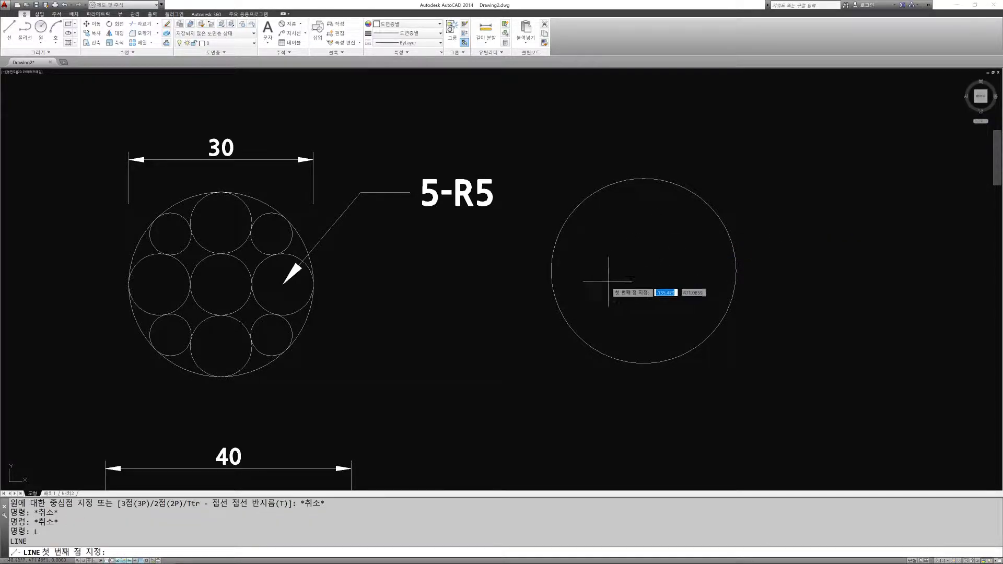
{"action": "left_click", "coordinate": [552, 270]}
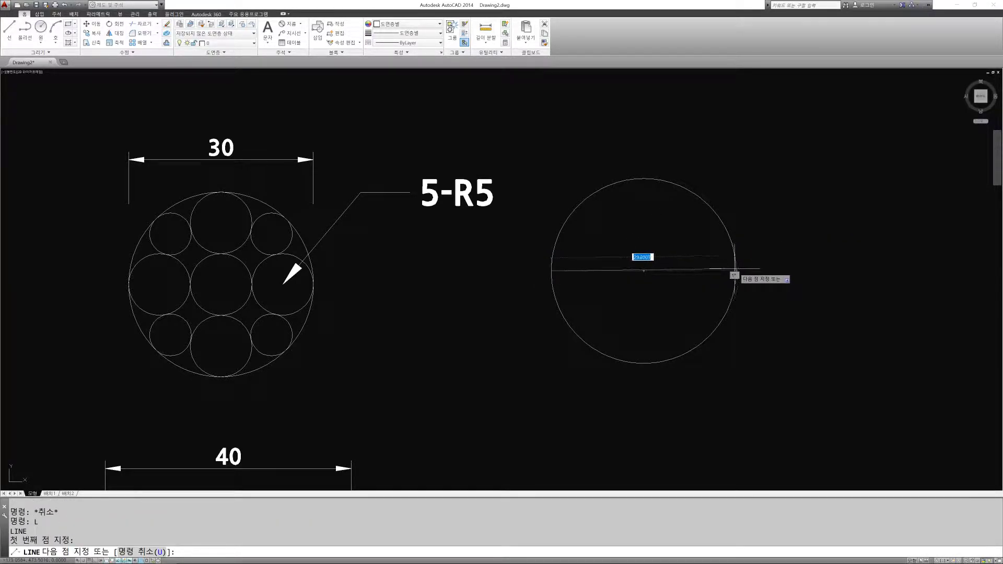
{"action": "left_click", "coordinate": [735, 271]}
{"action": "key", "text": "Escape"}
{"action": "key", "text": "Return"}
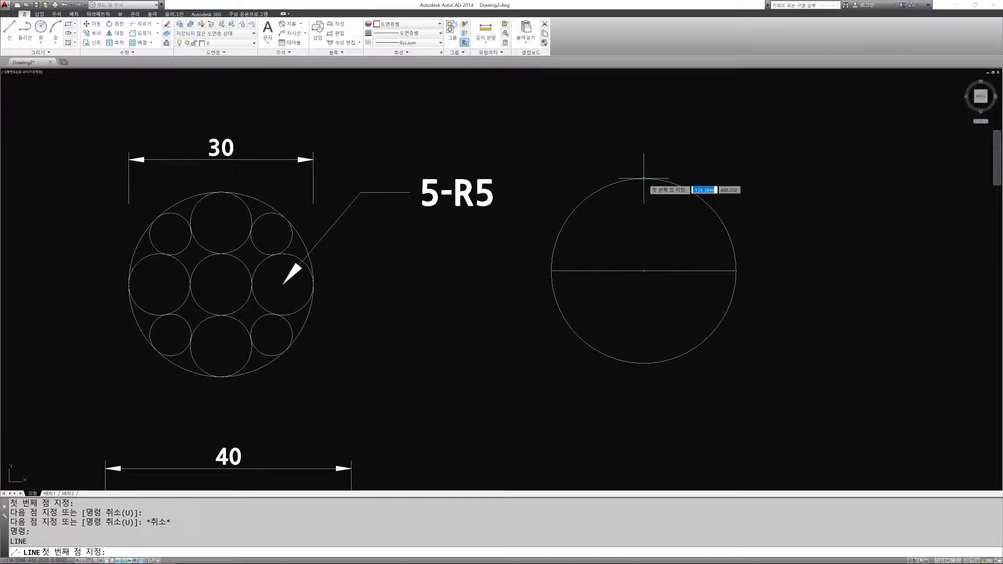
{"action": "left_click", "coordinate": [643, 179]}
{"action": "left_click", "coordinate": [644, 363]}
{"action": "key", "text": "Escape"}
{"action": "key", "text": "Escape"}
{"action": "key", "text": "Escape"}
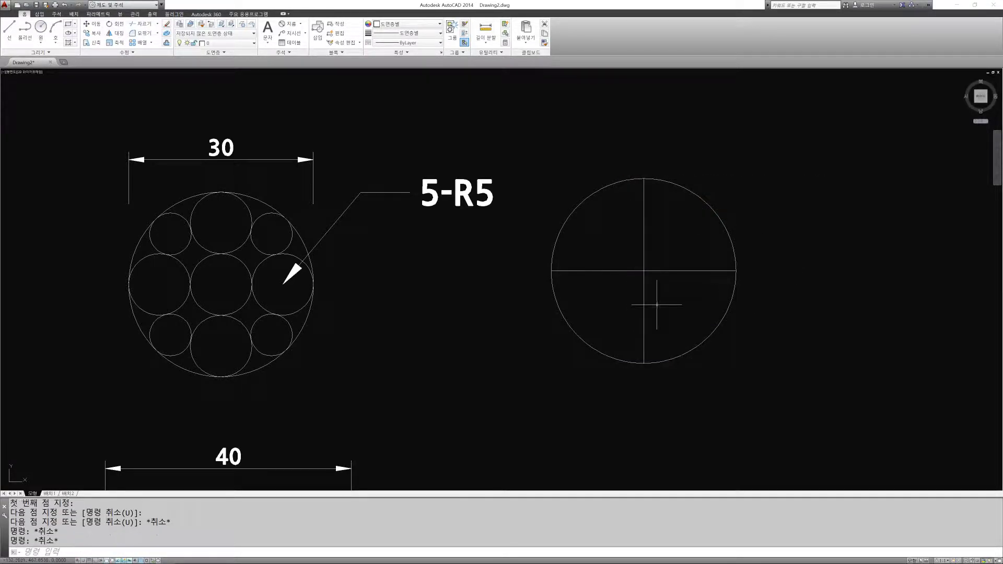
Draw a circle of radius 5 centred on the intersection of the two diameter lines
{"action": "middle_click_drag", "start_coordinate": [656, 305], "coordinate": [623, 313]}
{"action": "key", "text": "Escape"}
{"action": "key", "text": "Escape"}
{"action": "type", "text": "c"}
{"action": "key", "text": "Return"}
{"action": "left_click", "coordinate": [611, 280]}
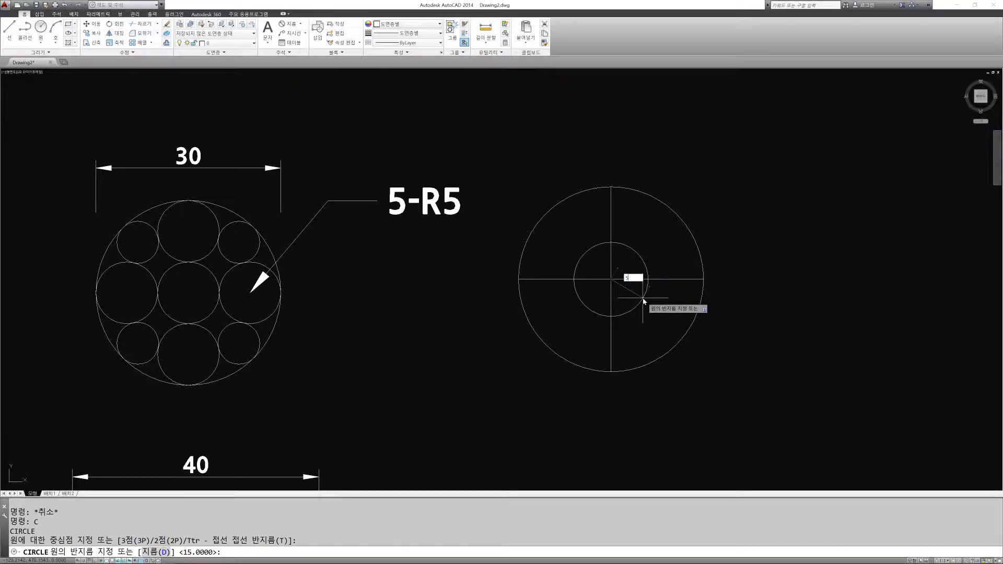
{"action": "type", "text": "5"}
{"action": "key", "text": "Return"}
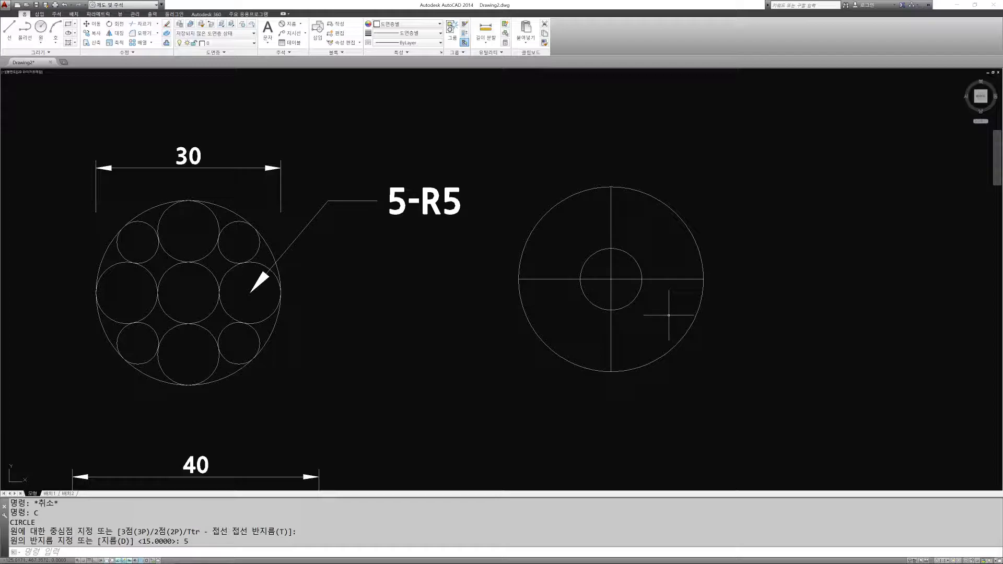
Erase the two diameter lines and the small centre circle, keeping the outer 30-unit circle
{"action": "key", "text": "Escape"}
{"action": "type", "text": "e"}
{"action": "key", "text": "Return"}
{"action": "left_click", "coordinate": [674, 292]}
{"action": "left_click", "coordinate": [662, 269]}
{"action": "key", "text": "Return"}
{"action": "key", "text": "Return"}
{"action": "left_click", "coordinate": [636, 333]}
{"action": "left_click", "coordinate": [580, 333]}
{"action": "key", "text": "Return"}
{"action": "key", "text": "Escape"}
{"action": "key", "text": "Escape"}
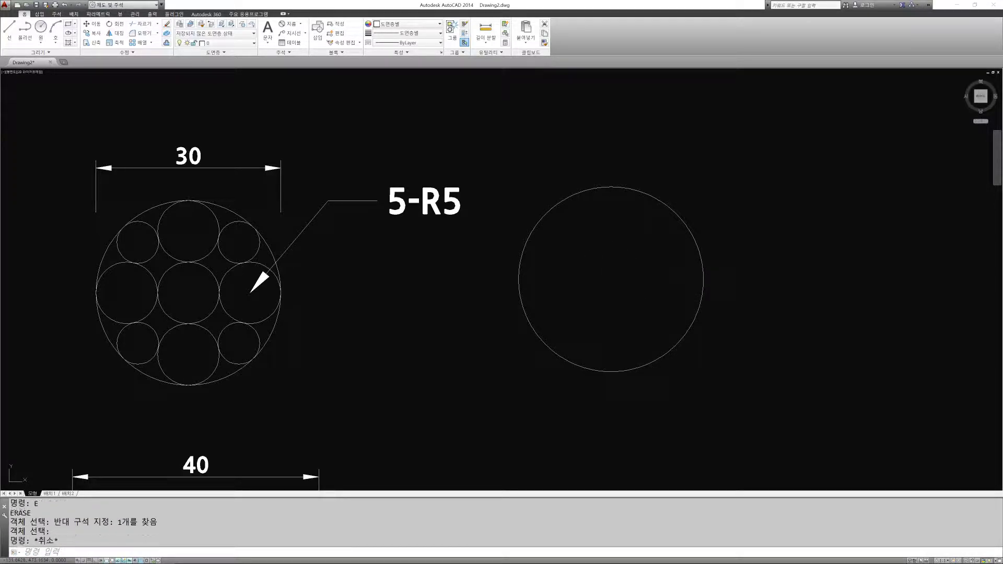
Draw a circle of radius 5 centred on the 30-unit circle's own centre point
{"action": "key", "text": "Return"}
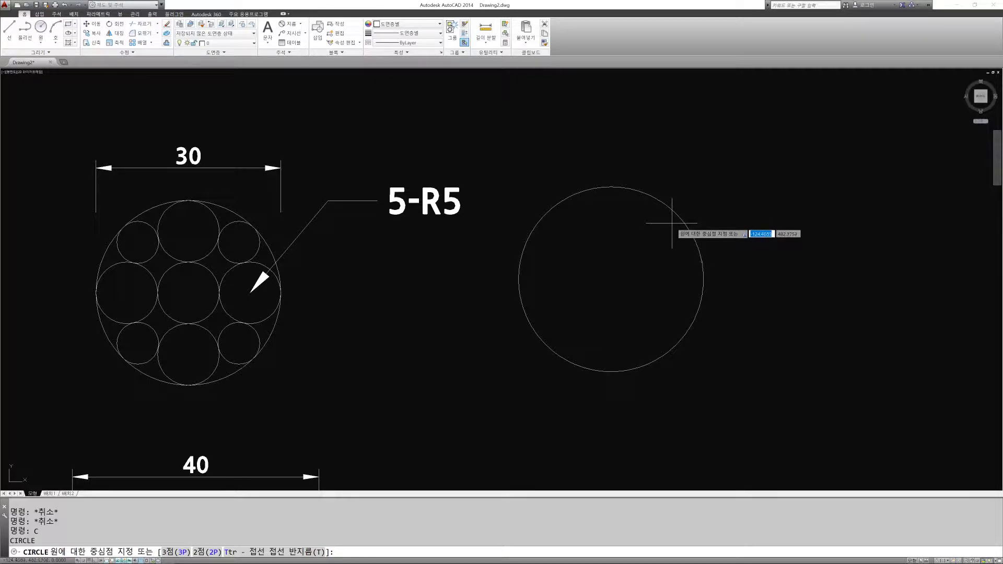
{"action": "left_click", "coordinate": [610, 279]}
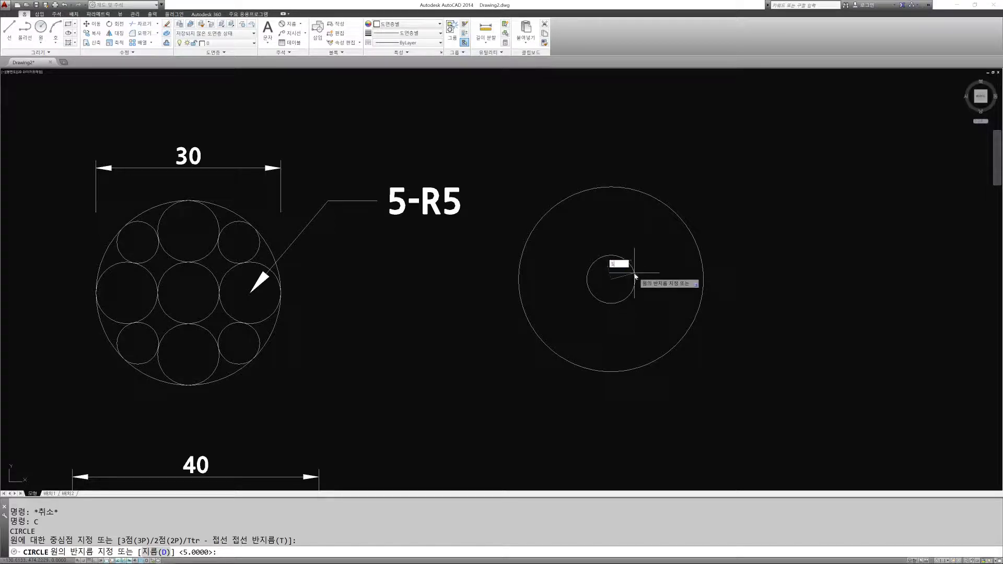
{"action": "type", "text": "5"}
{"action": "key", "text": "Return"}
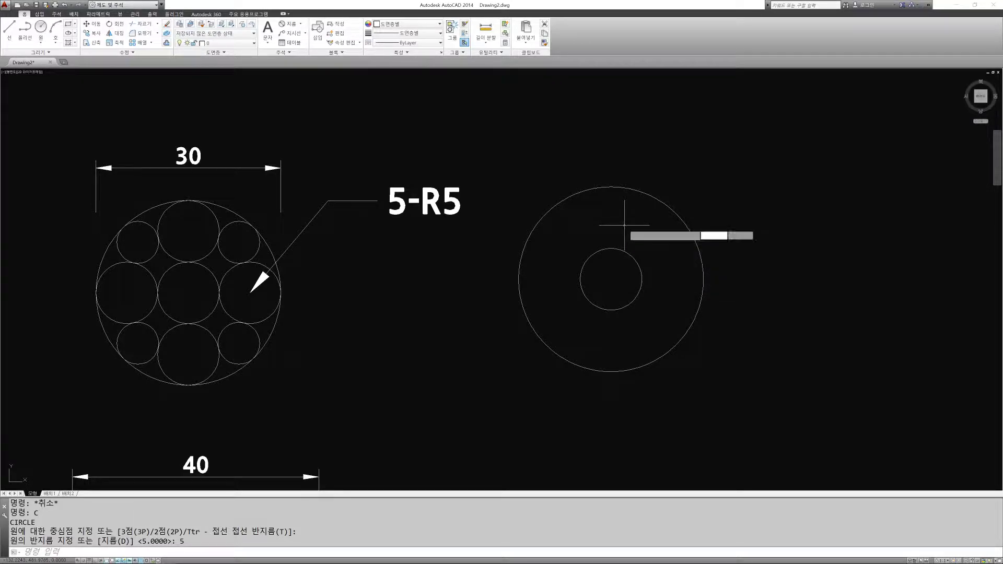
Draw a two-point (2P) circle from the large circle's top quadrant to the centre circle's top quadrant
{"action": "key", "text": "Return"}
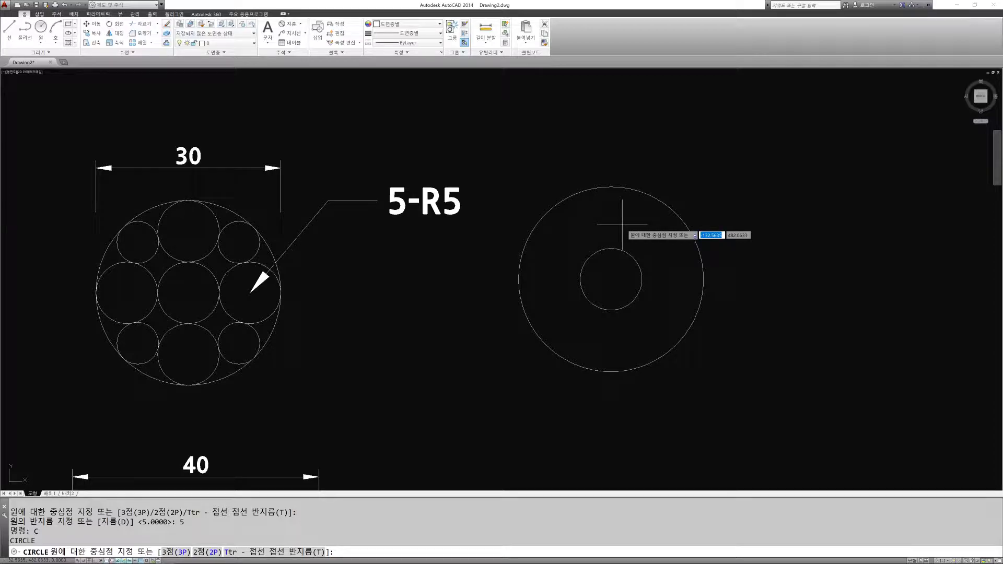
{"action": "key", "text": "Return"}
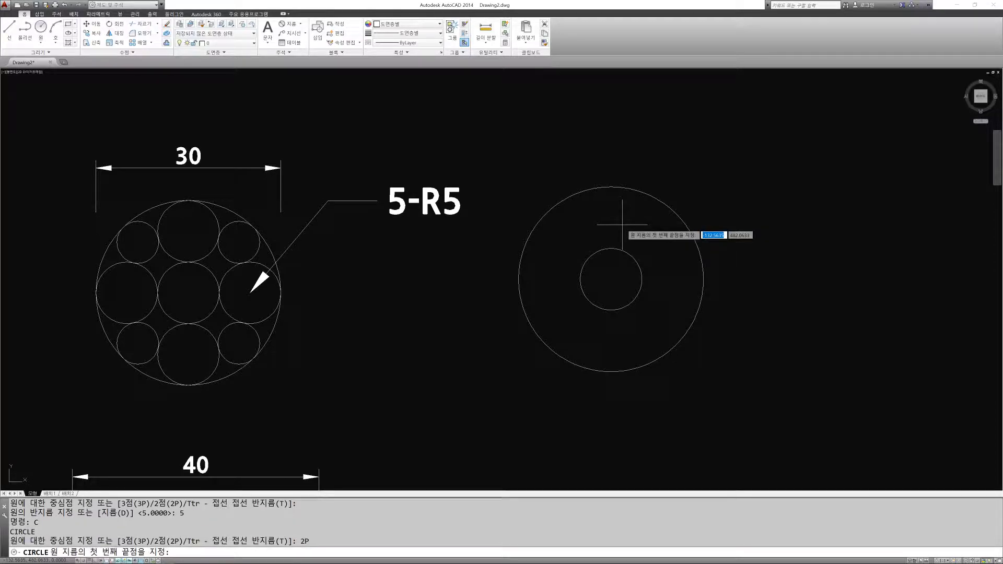
{"action": "left_click", "coordinate": [611, 186]}
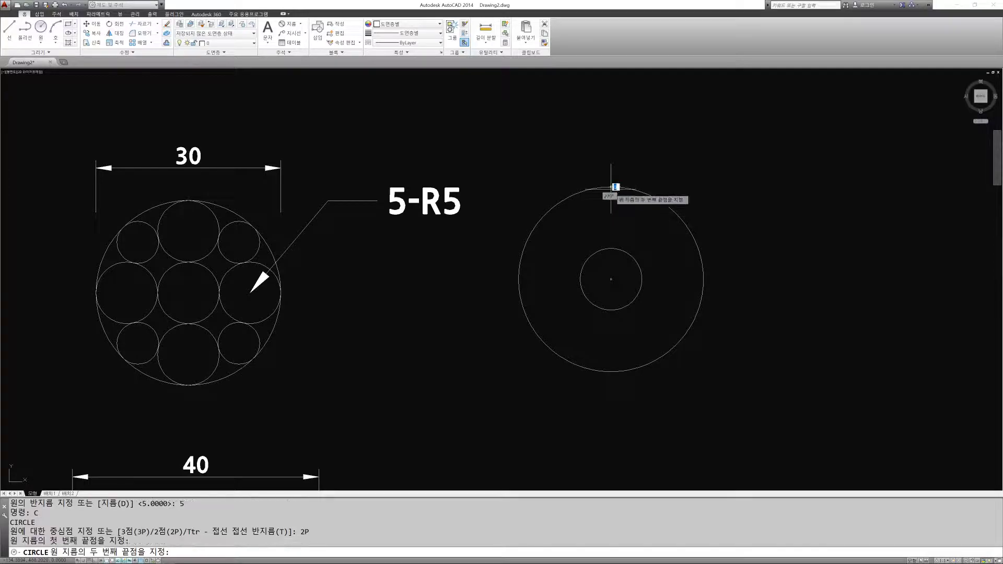
{"action": "left_click", "coordinate": [610, 248]}
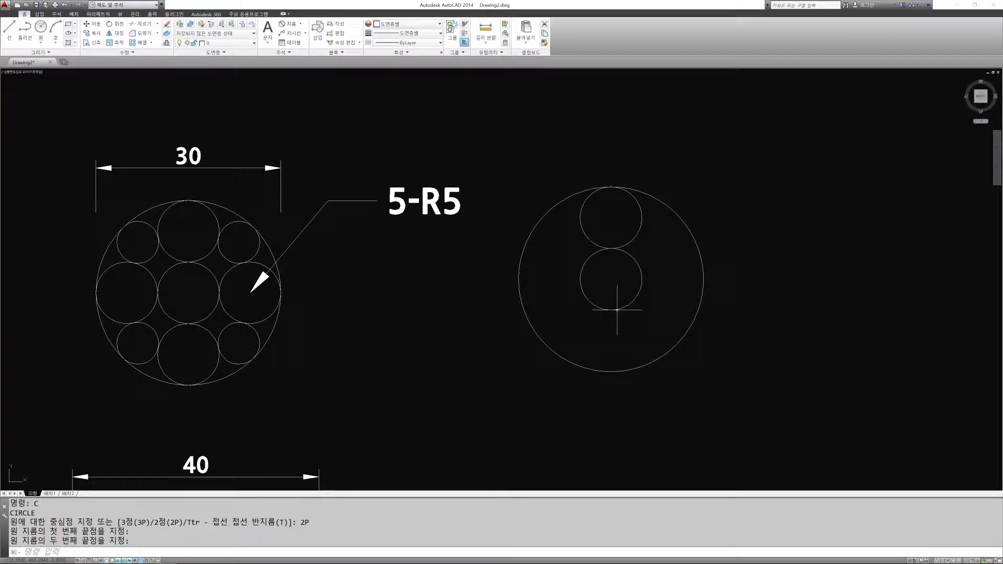
Draw a two-point (2P) circle from the large circle's right quadrant to the centre circle's right quadrant
{"action": "key", "text": "Return"}
{"action": "type", "text": "2P"}
{"action": "key", "text": "Return"}
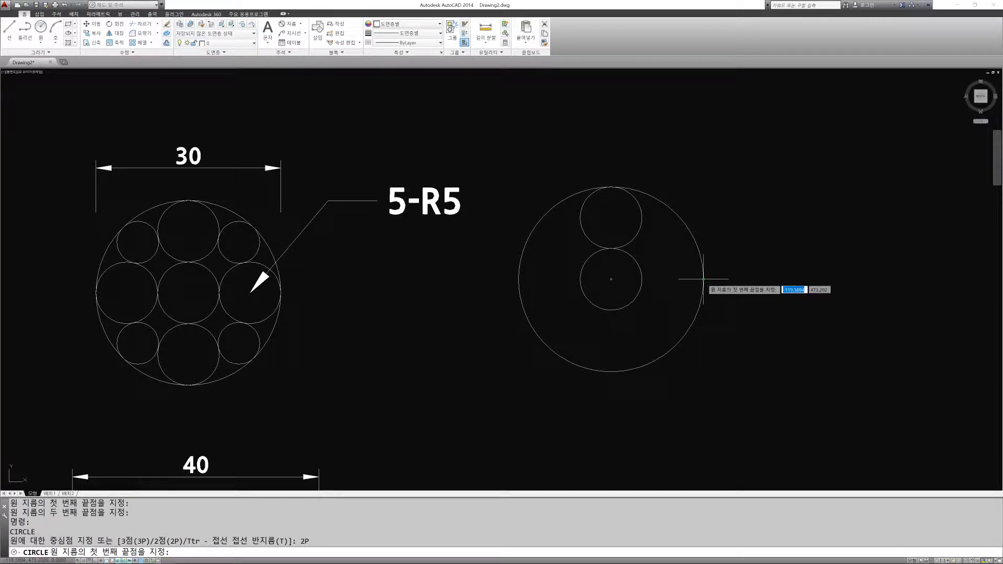
{"action": "left_click", "coordinate": [703, 279]}
{"action": "left_click", "coordinate": [647, 279]}
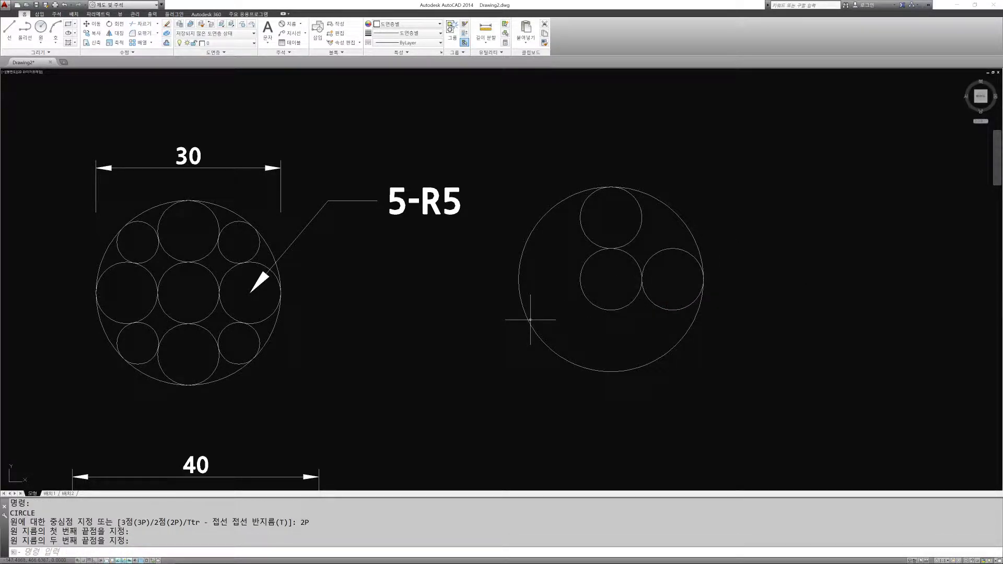
Draw a two-point (2P) circle from the large circle's left quadrant to the centre circle's left quadrant
{"action": "key", "text": "Return"}
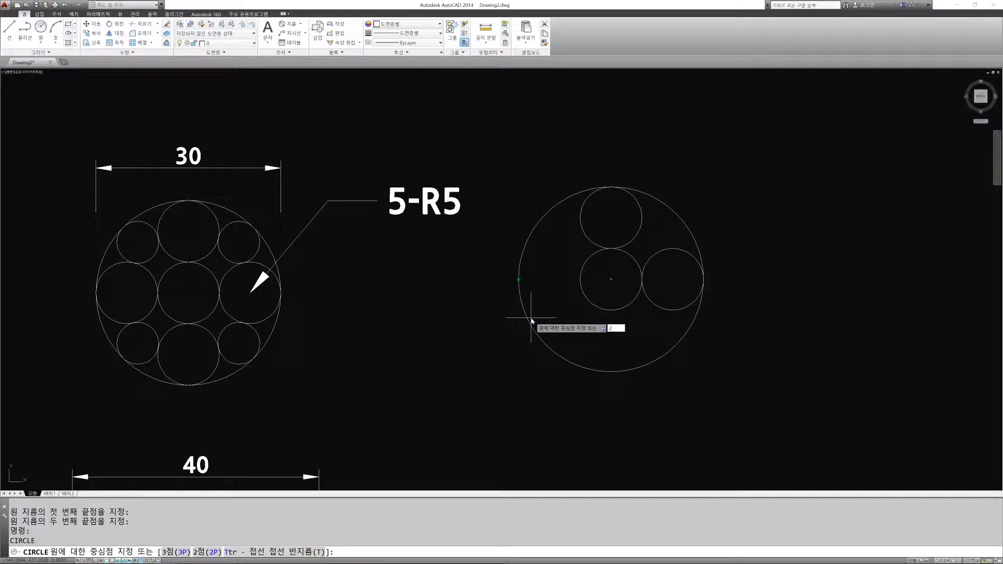
{"action": "type", "text": "2p"}
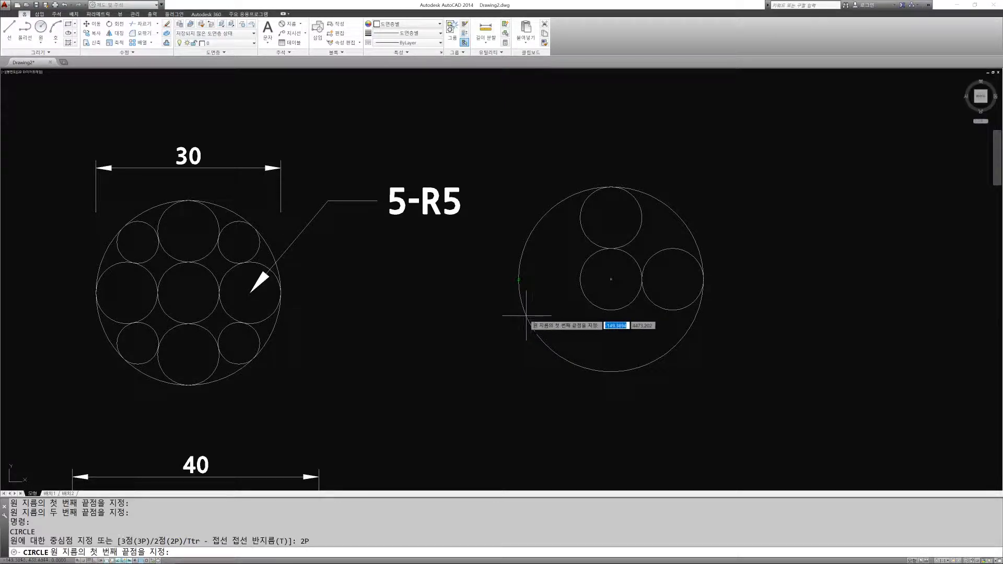
{"action": "key", "text": "Return"}
{"action": "left_click", "coordinate": [519, 278]}
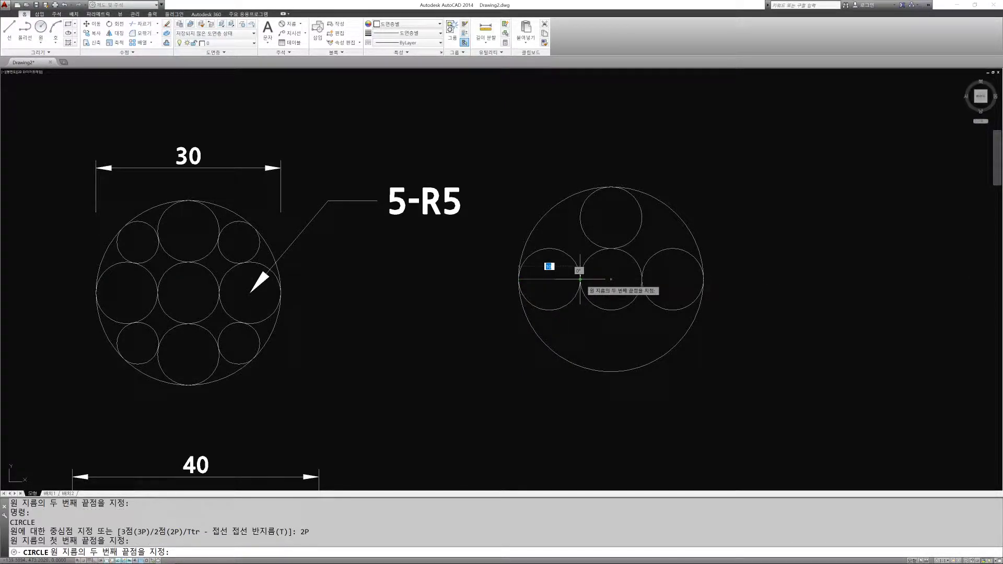
{"action": "left_click", "coordinate": [580, 280]}
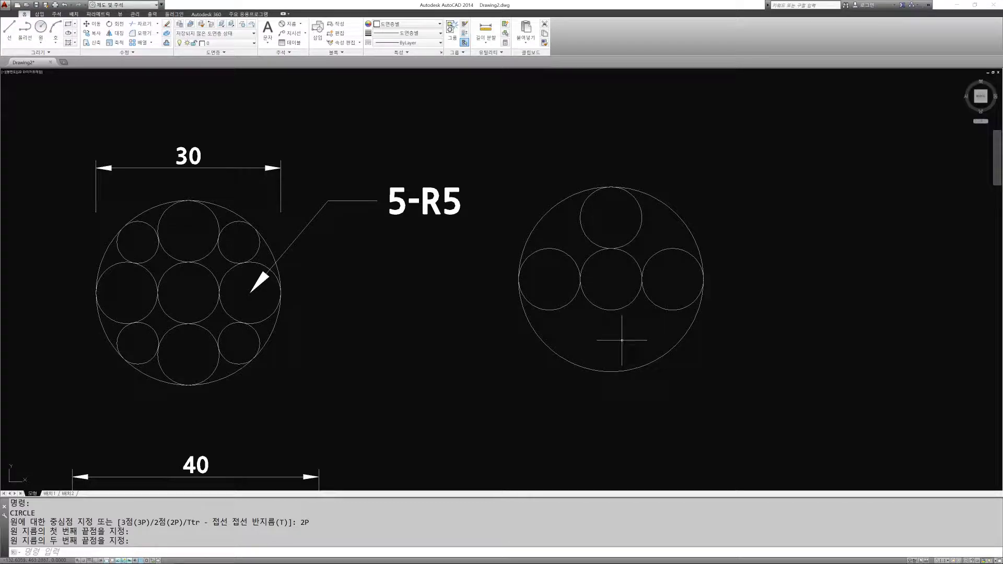
Draw a two-point (2P) circle from the centre circle's bottom quadrant to the large circle's bottom quadrant
{"action": "key", "text": "space"}
{"action": "type", "text": "2p"}
{"action": "key", "text": "space"}
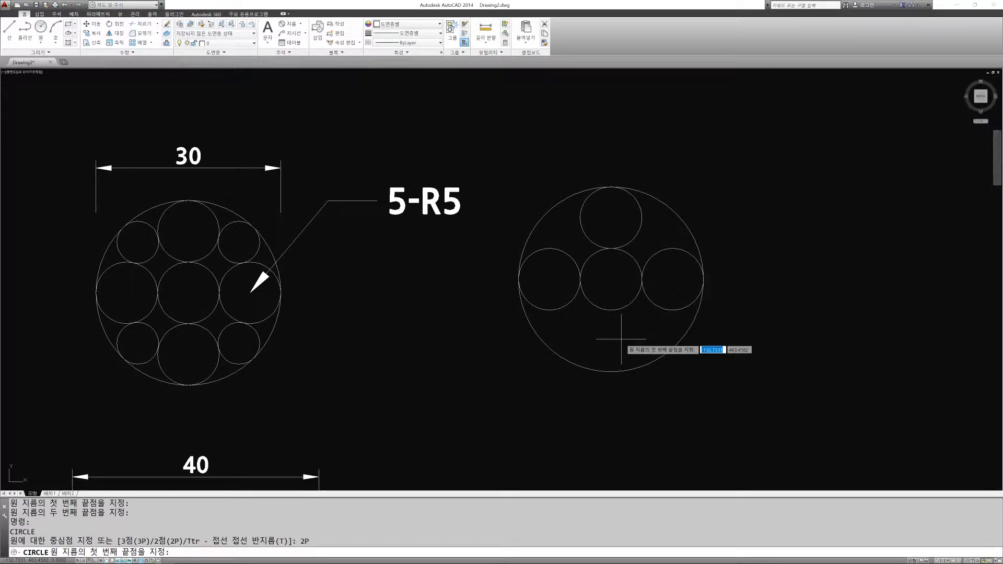
{"action": "left_click", "coordinate": [610, 310]}
{"action": "left_click", "coordinate": [611, 371]}
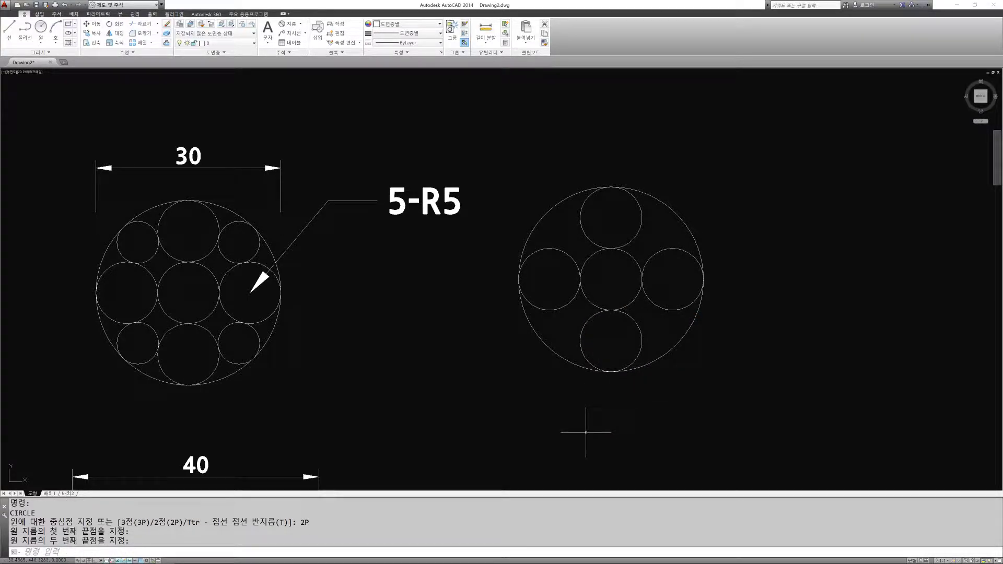
Add radius dimensions to the lower and upper inner circles of the new figure
{"action": "middle_click_drag", "start_coordinate": [620, 391], "coordinate": [585, 385]}
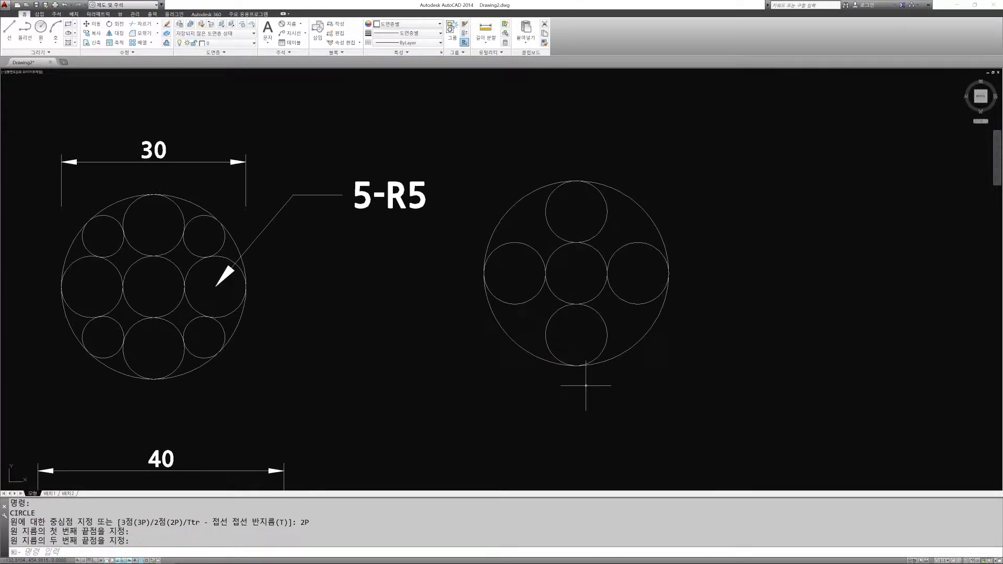
{"action": "left_click", "coordinate": [301, 24]}
{"action": "left_click", "coordinate": [292, 95]}
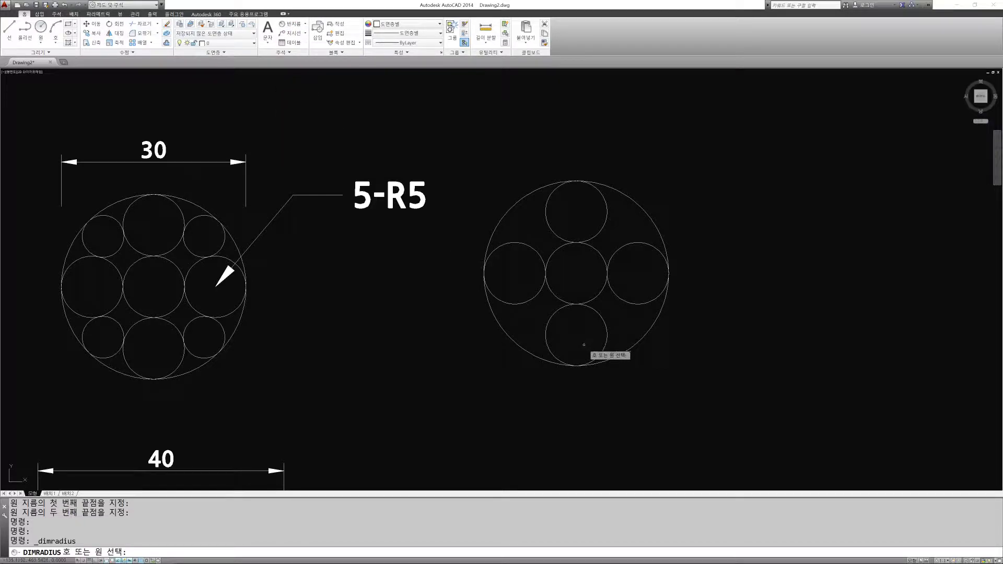
{"action": "left_click", "coordinate": [603, 320]}
{"action": "left_click", "coordinate": [556, 332]}
{"action": "key", "text": "Return"}
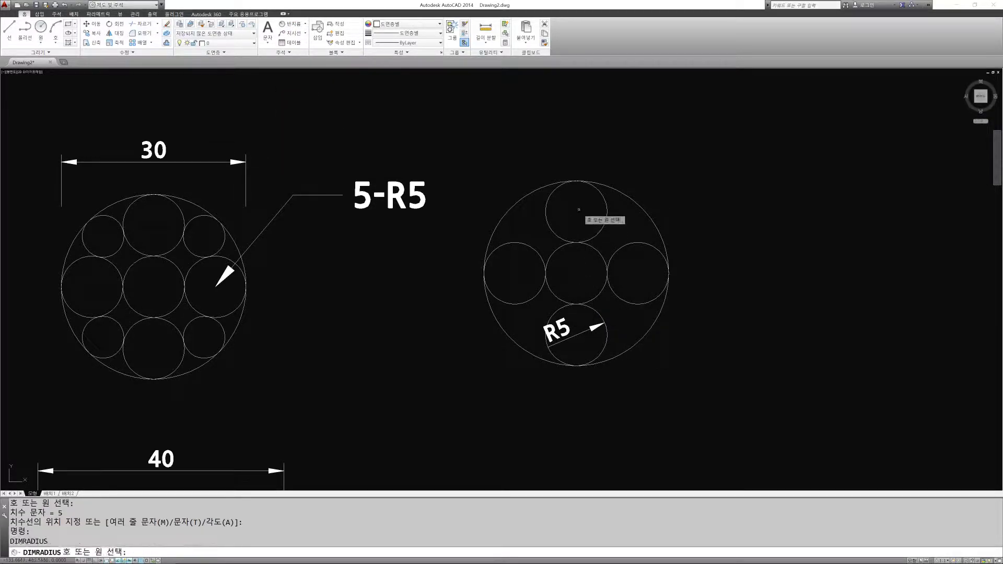
{"action": "left_click", "coordinate": [597, 194]}
{"action": "left_click", "coordinate": [591, 203]}
{"action": "key", "text": "Return"}
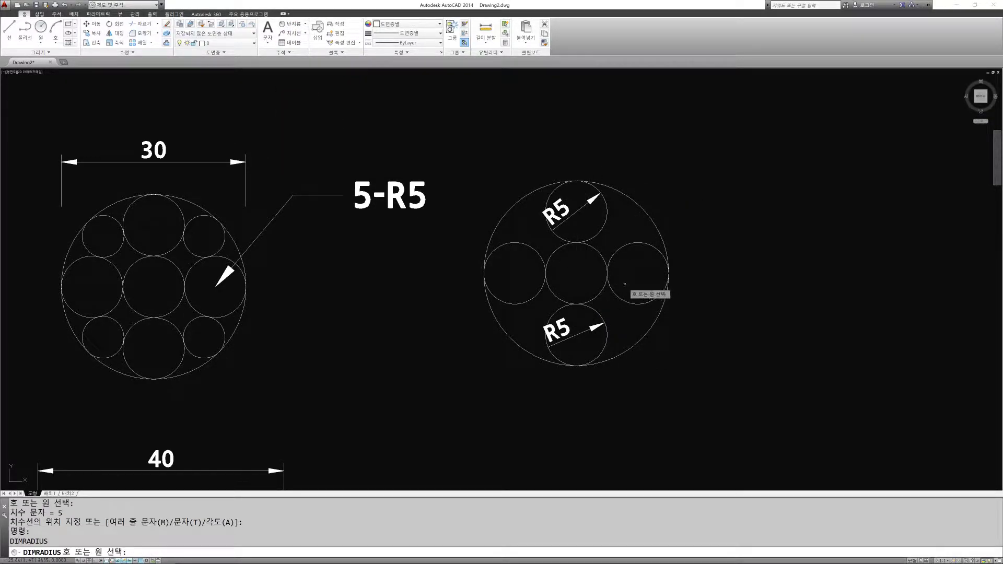
Add radius dimensions to the centre, right and left inner circles
{"action": "left_click", "coordinate": [596, 251]}
{"action": "left_click", "coordinate": [585, 263]}
{"action": "key", "text": "Return"}
{"action": "key", "text": "Return"}
{"action": "key", "text": "Return"}
{"action": "left_click", "coordinate": [651, 245]}
{"action": "left_click", "coordinate": [650, 265]}
{"action": "key", "text": "Return"}
{"action": "key", "text": "Return"}
{"action": "key", "text": "Return"}
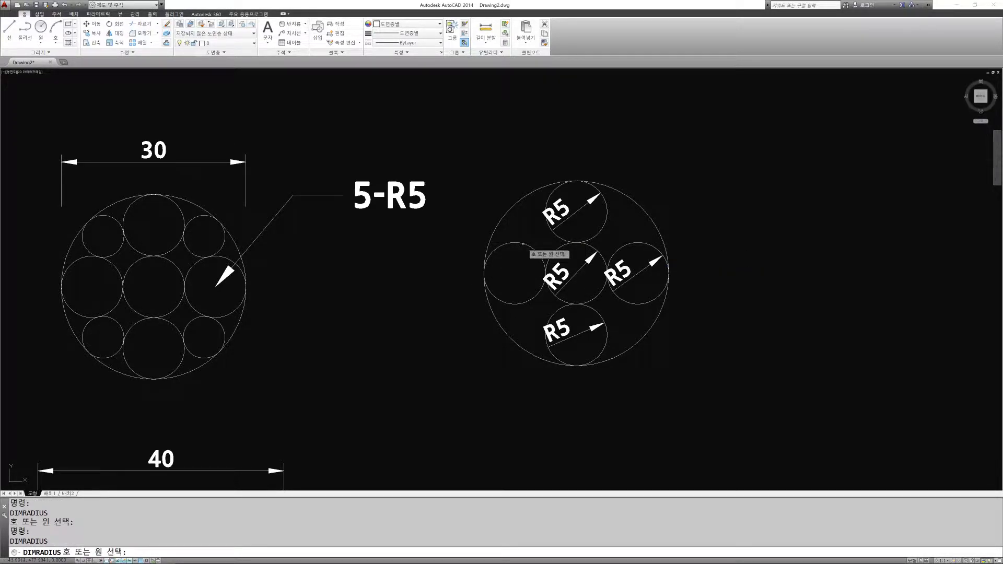
{"action": "left_click", "coordinate": [523, 244]}
{"action": "left_click", "coordinate": [529, 272]}
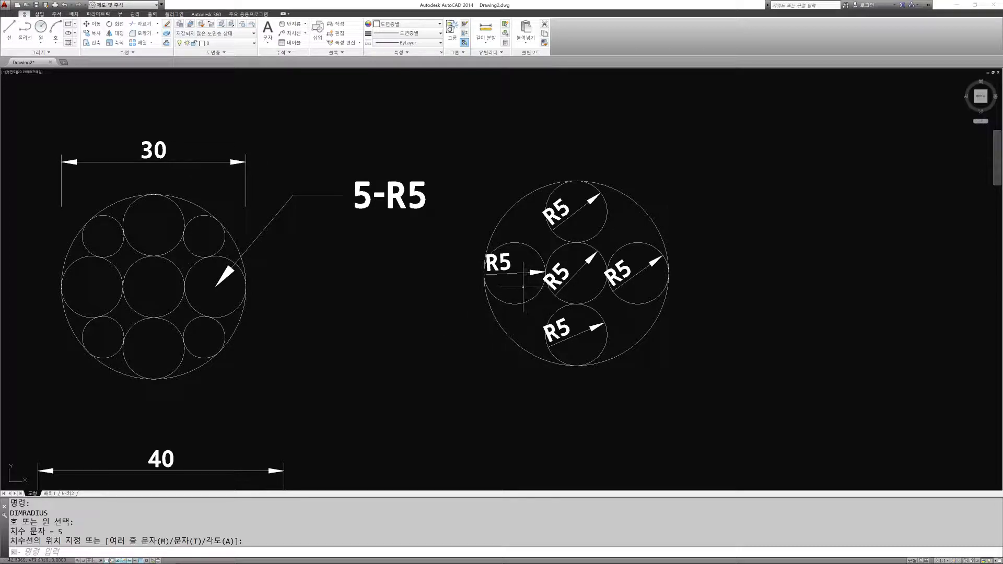
Erase the five radius dimensions from the inner circles
{"action": "type", "text": "e"}
{"action": "key", "text": "Return"}
{"action": "left_click_drag", "start_coordinate": [514, 281], "coordinate": [515, 267]}
{"action": "key", "text": "Return"}
{"action": "key", "text": "Return"}
{"action": "left_click", "coordinate": [573, 278]}
{"action": "left_click", "coordinate": [569, 267]}
{"action": "key", "text": "Return"}
{"action": "key", "text": "Return"}
{"action": "left_click", "coordinate": [634, 278]}
{"action": "left_click", "coordinate": [624, 262]}
{"action": "key", "text": "Return"}
{"action": "key", "text": "Return"}
{"action": "left_click", "coordinate": [576, 339]}
{"action": "left_click", "coordinate": [565, 318]}
{"action": "key", "text": "Return"}
{"action": "key", "text": "Return"}
{"action": "left_click", "coordinate": [582, 216]}
{"action": "left_click", "coordinate": [568, 201]}
{"action": "key", "text": "Return"}
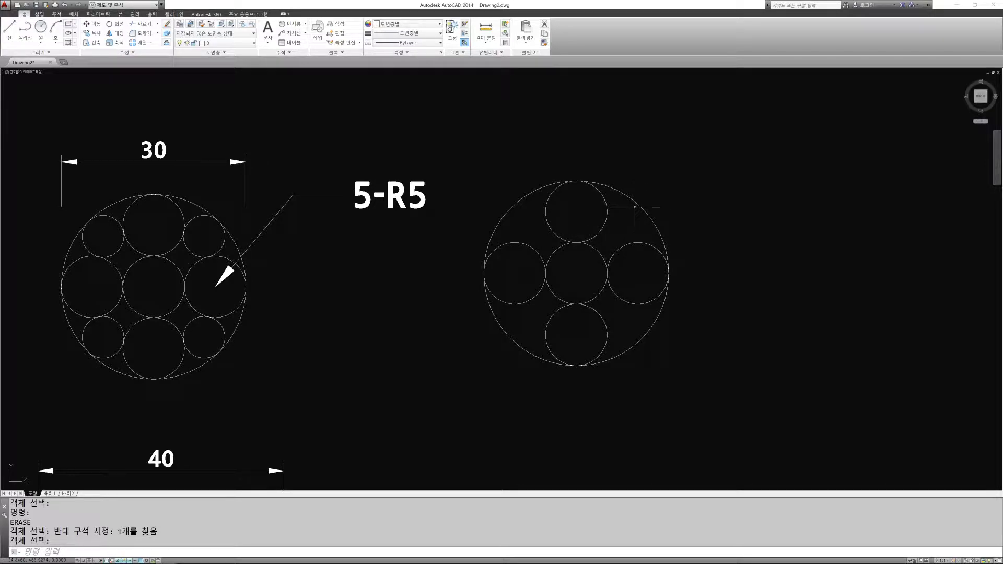
{"action": "type", "text": "c"}
{"action": "key", "text": "Return"}
{"action": "type", "text": "3P"}
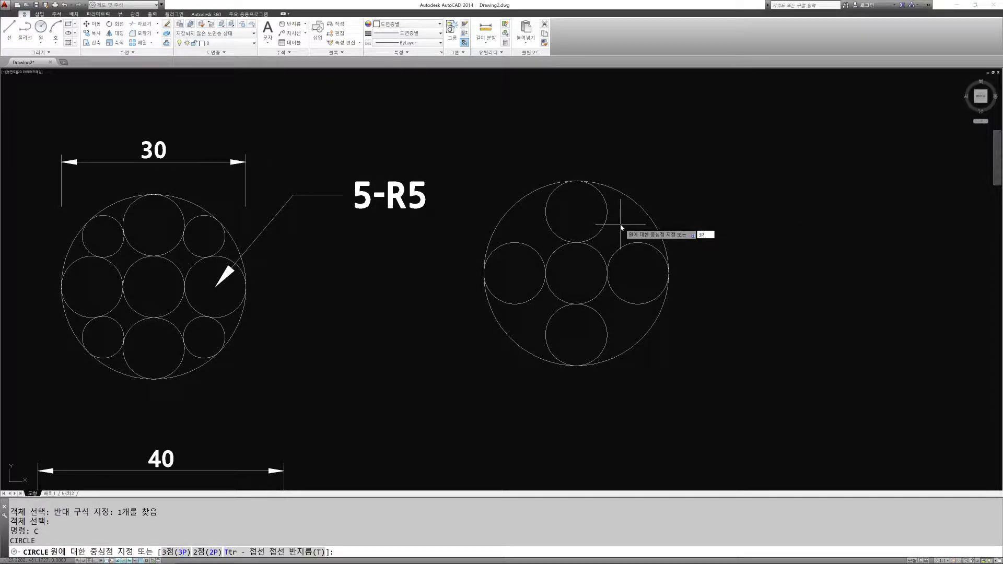
{"action": "key", "text": "Return"}
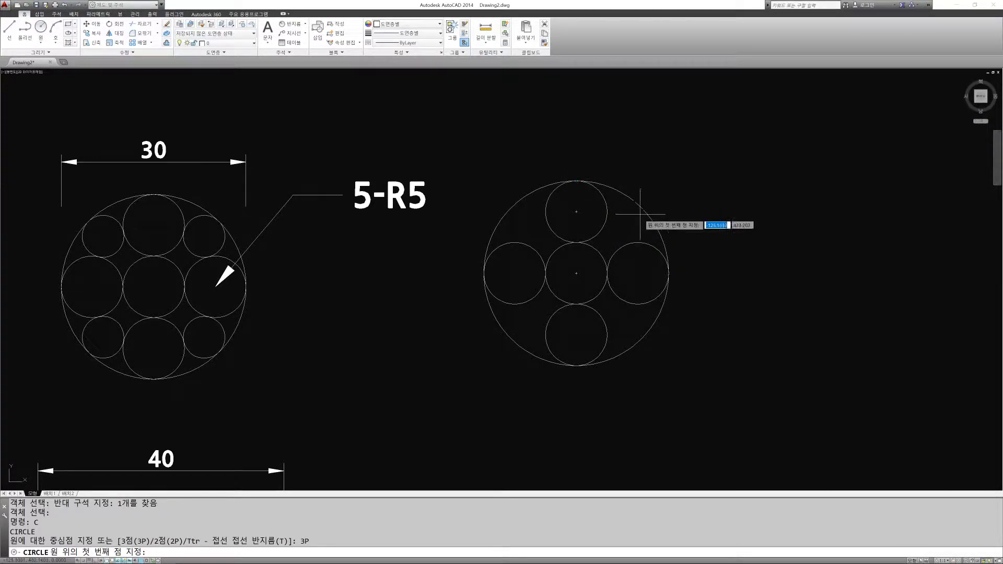
{"action": "key", "text": "Escape"}
{"action": "key", "text": "Escape"}
{"action": "key", "text": "Escape"}
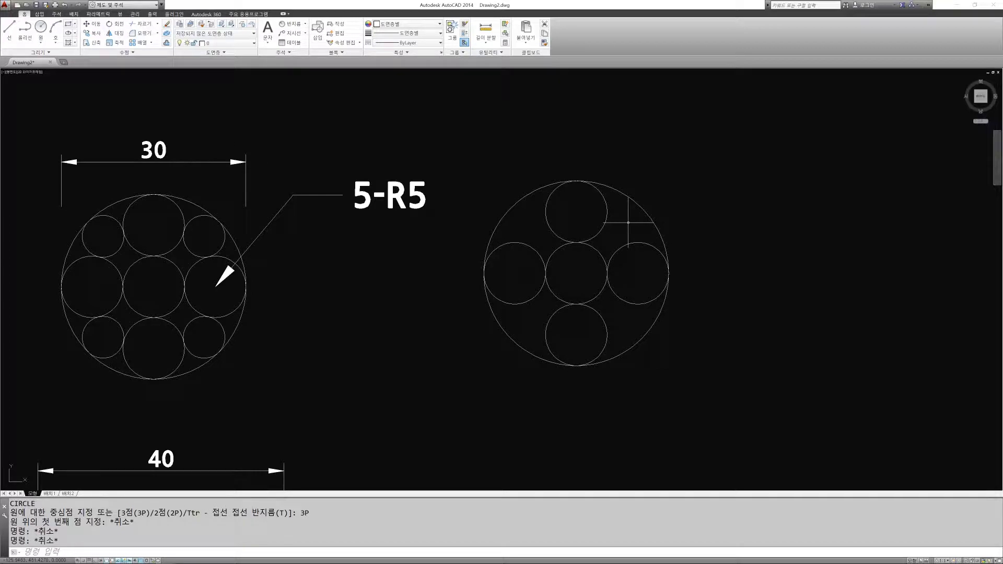
Draw a tangent-tangent-radius (Ttr) circle touching the upper and right inner circles with radius 3
{"action": "type", "text": "c"}
{"action": "key", "text": "Return"}
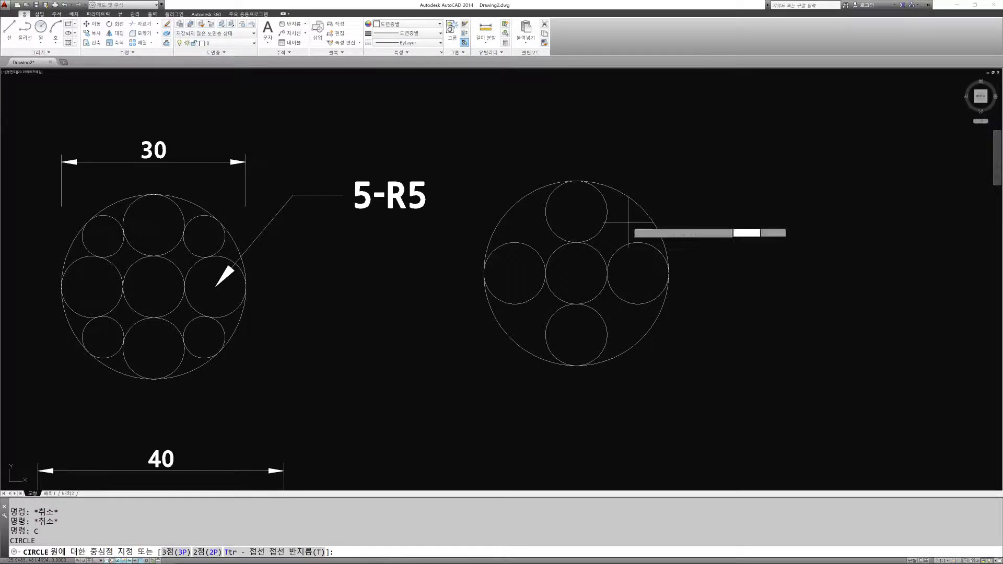
{"action": "type", "text": "t"}
{"action": "key", "text": "Return"}
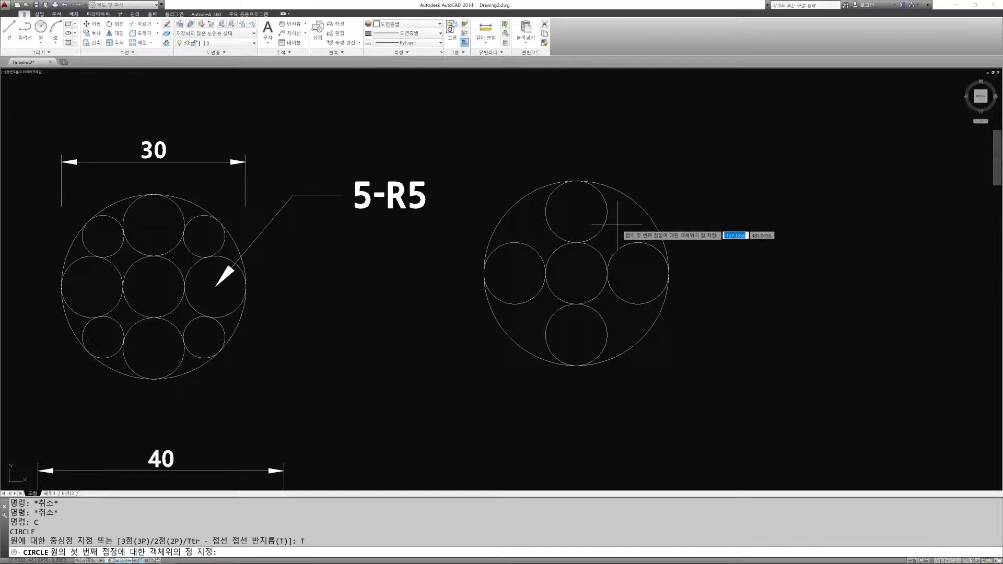
{"action": "scroll", "coordinate": [617, 225], "scroll_direction": "up", "scroll_amount": 3}
{"action": "scroll", "coordinate": [614, 225], "scroll_direction": "down", "scroll_amount": 3}
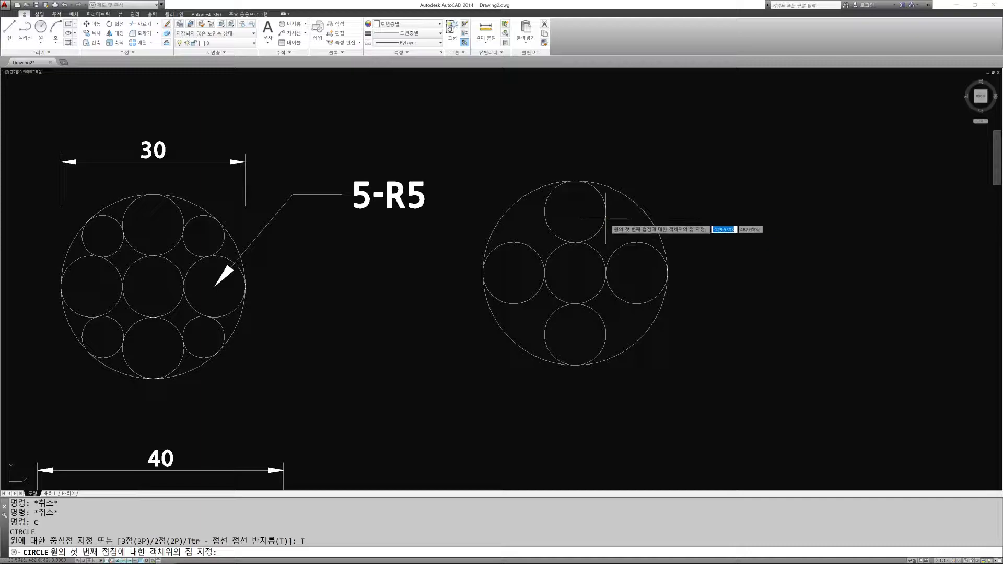
{"action": "left_click", "coordinate": [605, 219]}
{"action": "left_click", "coordinate": [626, 242]}
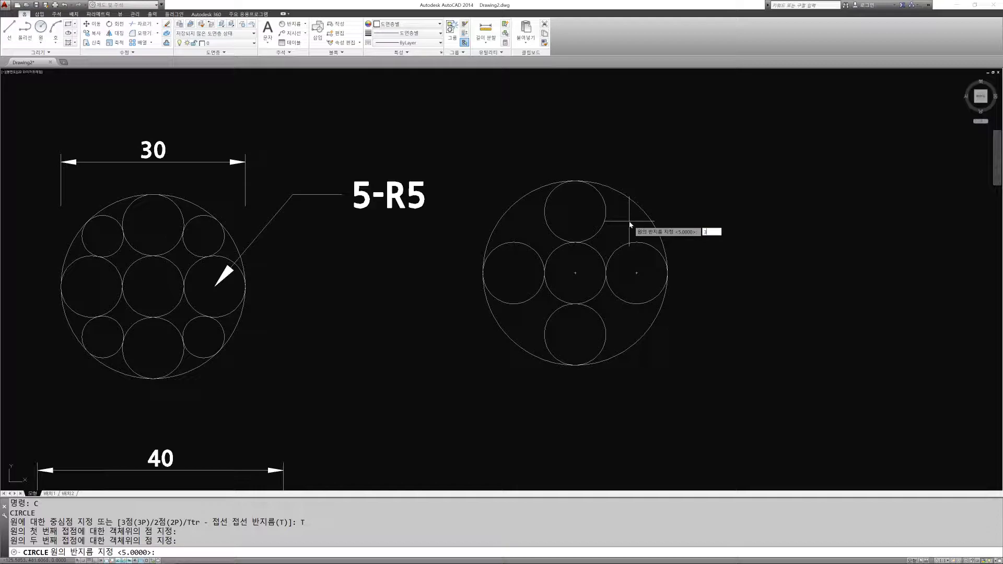
{"action": "type", "text": "3"}
{"action": "key", "text": "Return"}
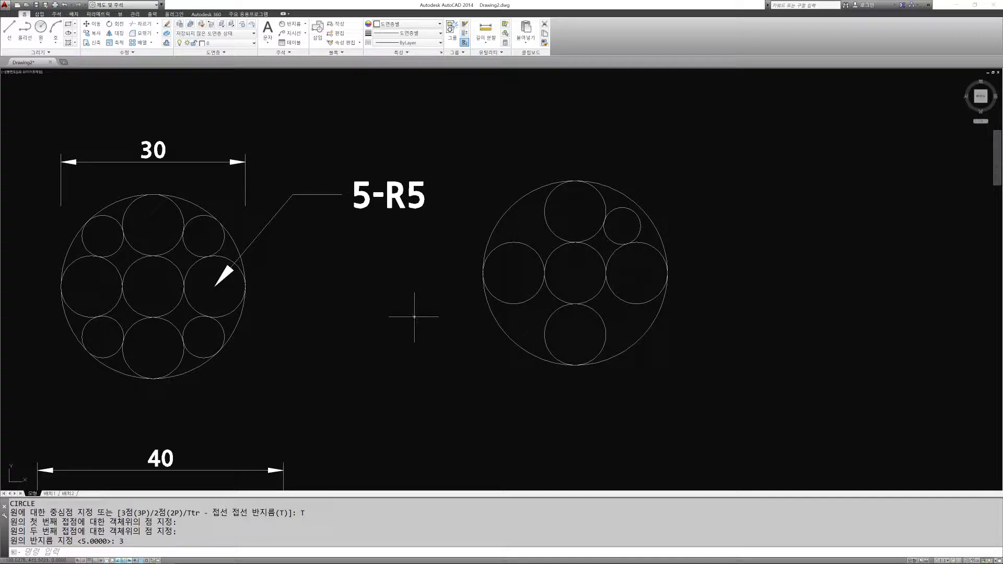
Erase the radius 3 circle between the upper and right inner circles
{"action": "type", "text": "e"}
{"action": "key", "text": "Return"}
{"action": "left_click", "coordinate": [641, 228]}
{"action": "left_click", "coordinate": [633, 230]}
{"action": "key", "text": "Return"}
{"action": "key", "text": "Escape"}
{"action": "key", "text": "Escape"}
{"action": "key", "text": "Escape"}
Draw a three-point (3P) circle with tangent (TAN) snaps on the large circle, the upper inner circle and the right inner circle
{"action": "type", "text": "c"}
{"action": "key", "text": "Return"}
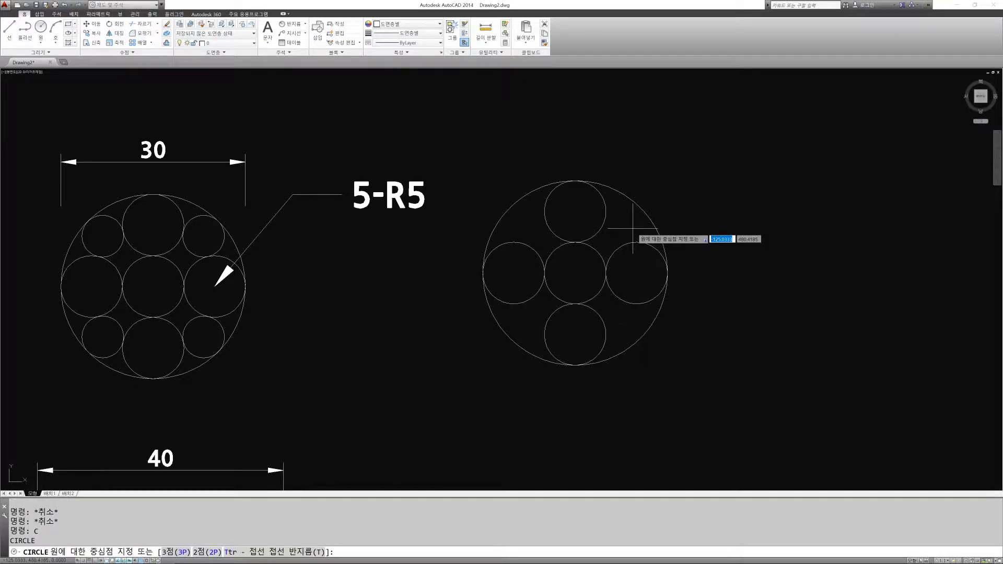
{"action": "type", "text": "3P"}
{"action": "key", "text": "Return"}
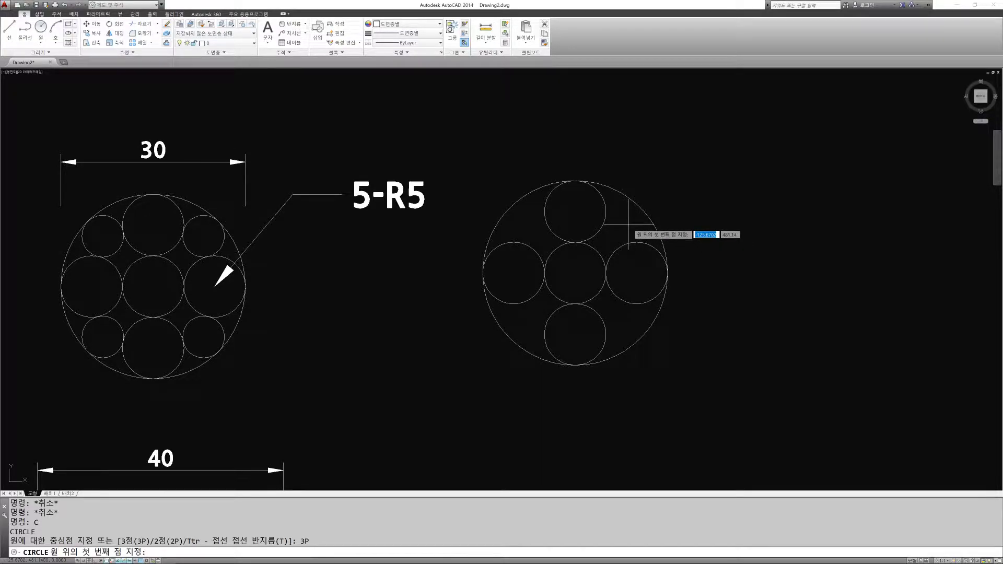
{"action": "type", "text": "TA"}
{"action": "key", "text": "Return"}
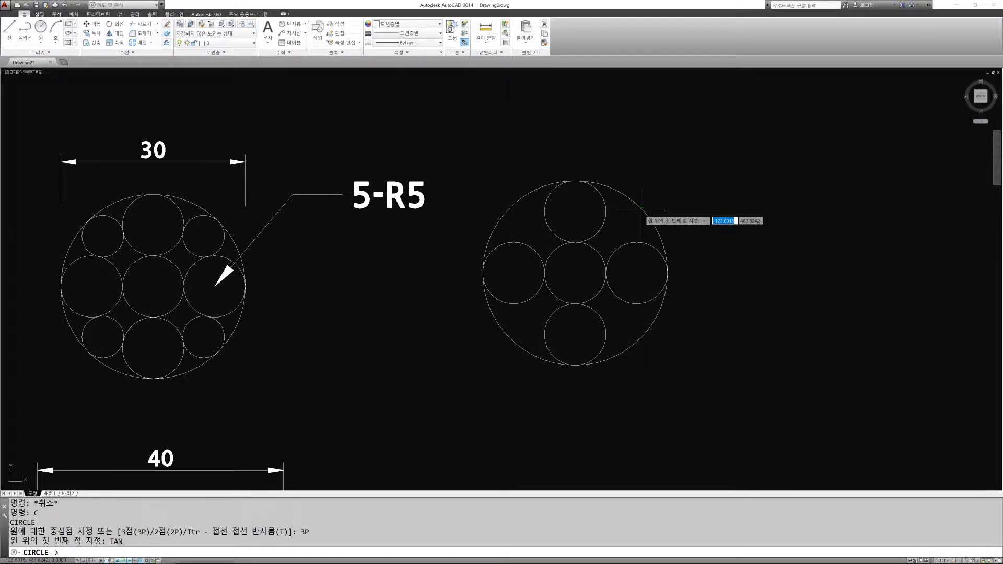
{"action": "left_click", "coordinate": [640, 210]}
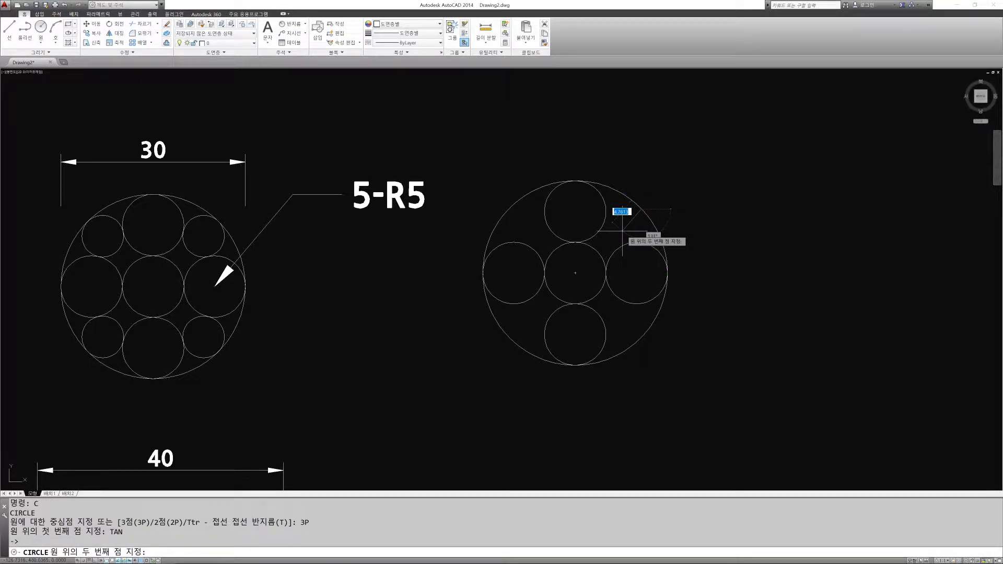
{"action": "type", "text": "TAN"}
{"action": "key", "text": "Return"}
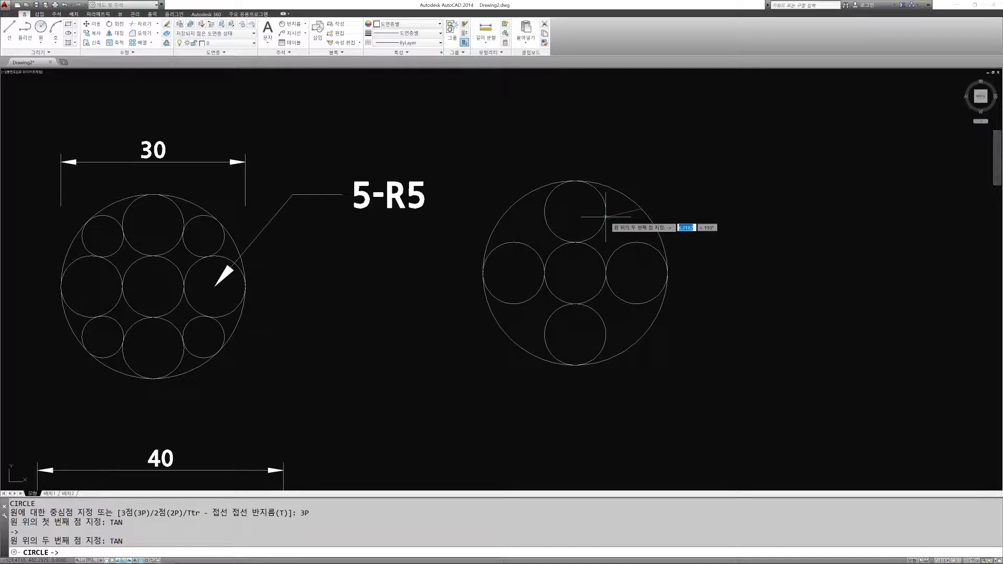
{"action": "left_click", "coordinate": [606, 217]}
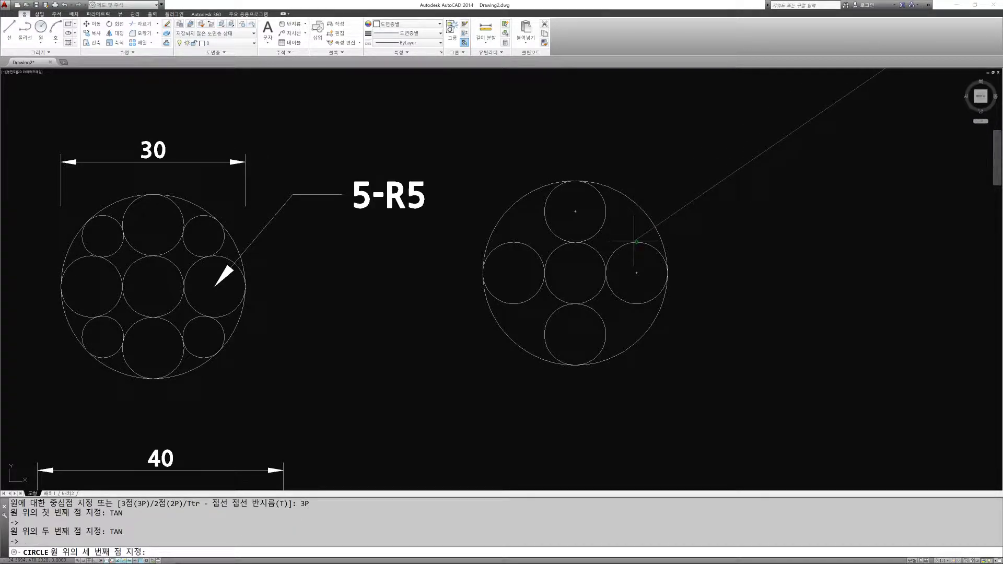
{"action": "type", "text": "TAN"}
{"action": "key", "text": "Return"}
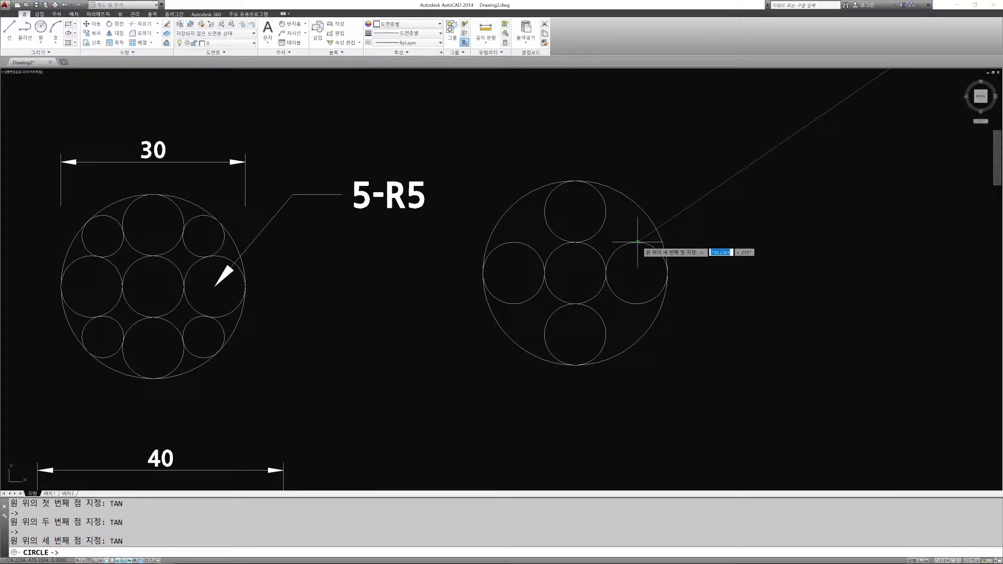
{"action": "left_click", "coordinate": [638, 242]}
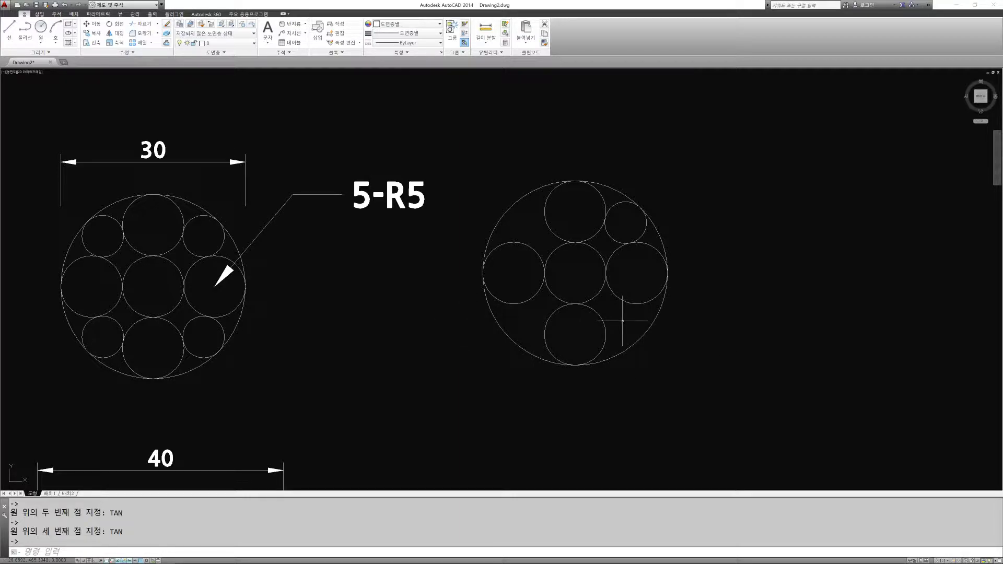
Draw a three-point (3P) circle with tangent (TAN) snaps on the right inner circle, the lower inner circle and the large circle
{"action": "type", "text": "c"}
{"action": "key", "text": "Return"}
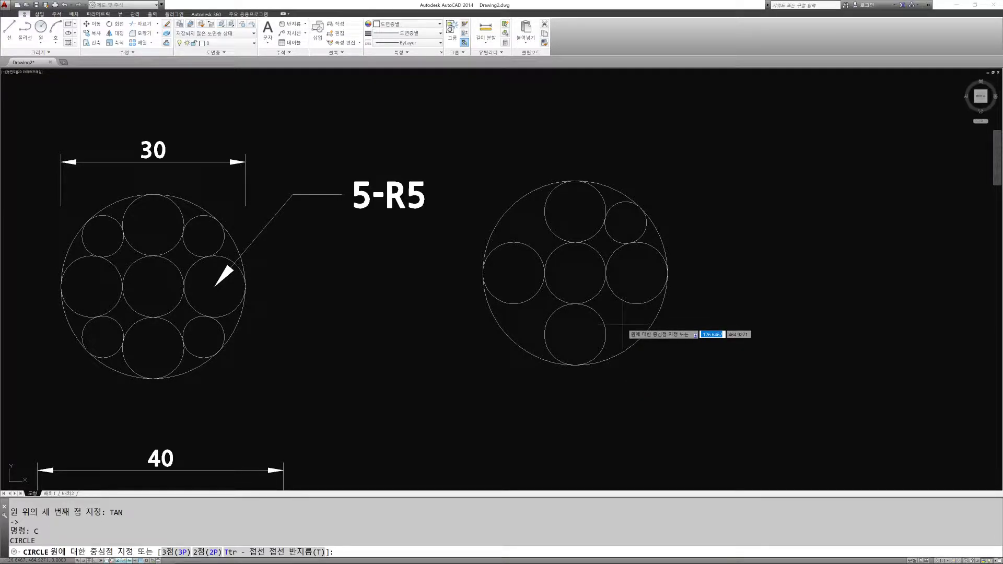
{"action": "type", "text": "3P"}
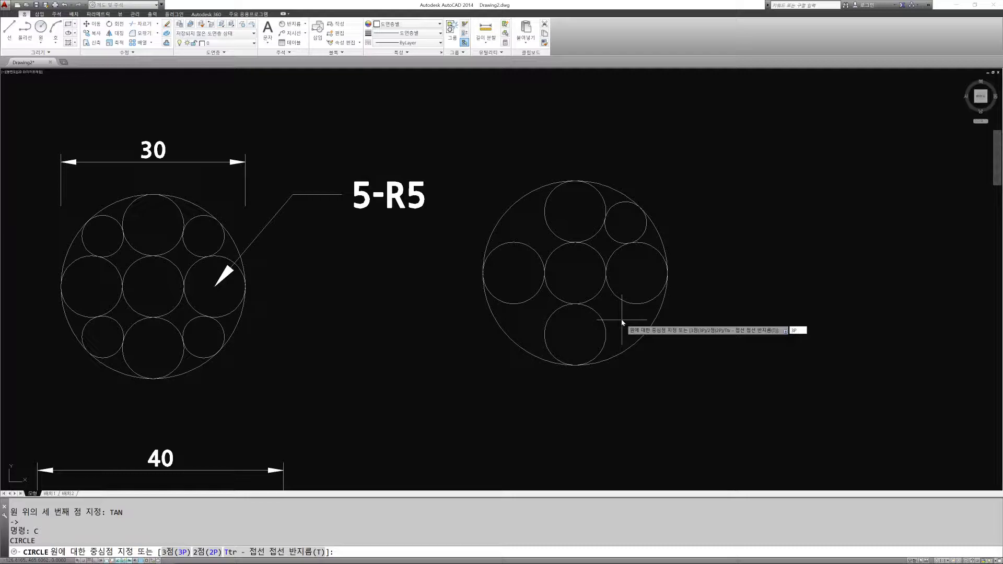
{"action": "key", "text": "Return"}
{"action": "type", "text": "TAN"}
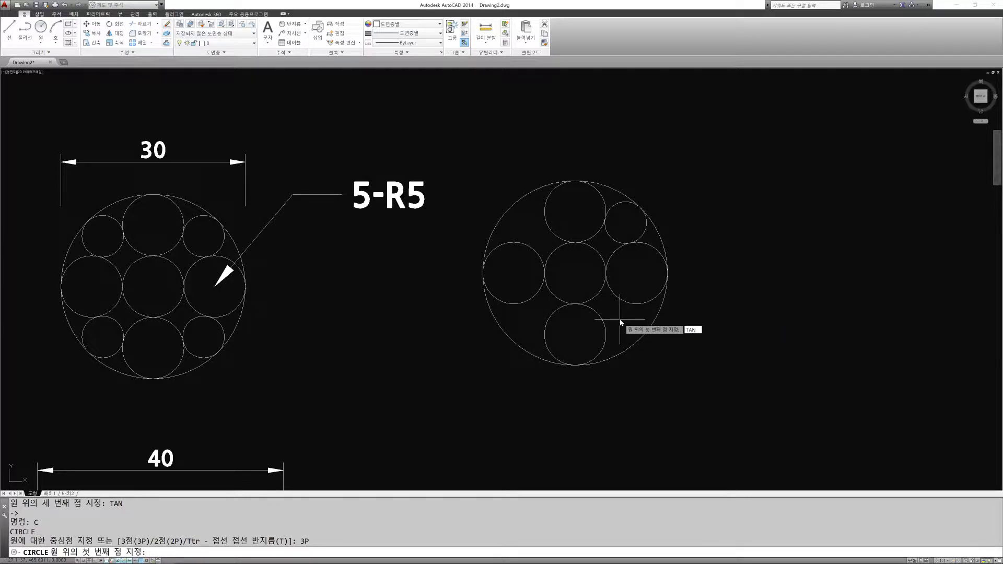
{"action": "key", "text": "Return"}
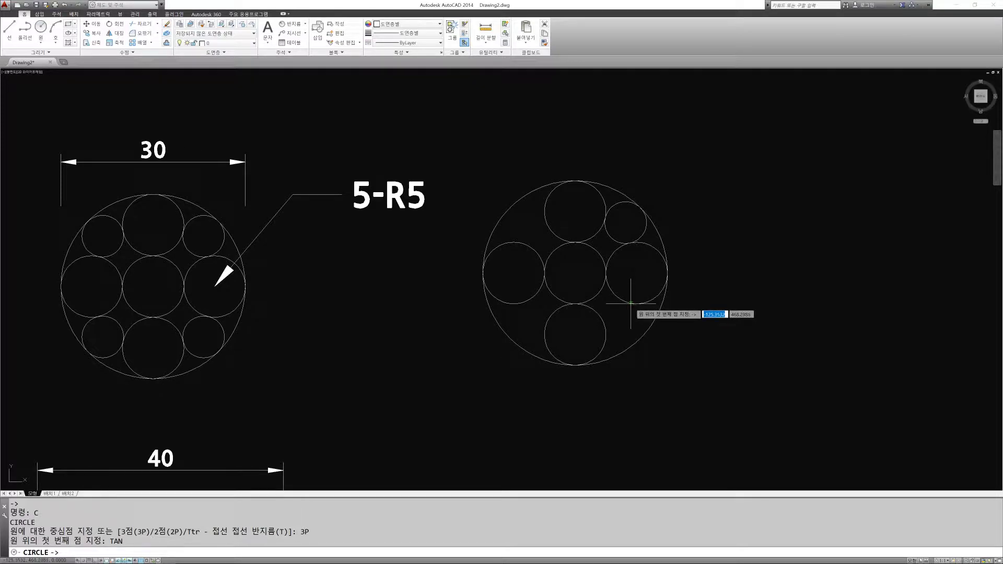
{"action": "left_click", "coordinate": [632, 302]}
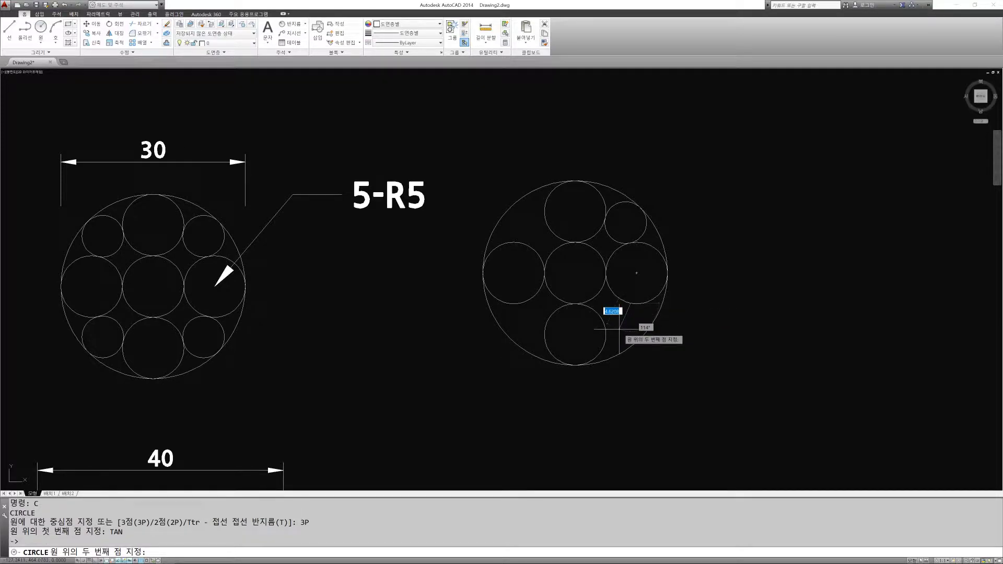
{"action": "type", "text": "TA"}
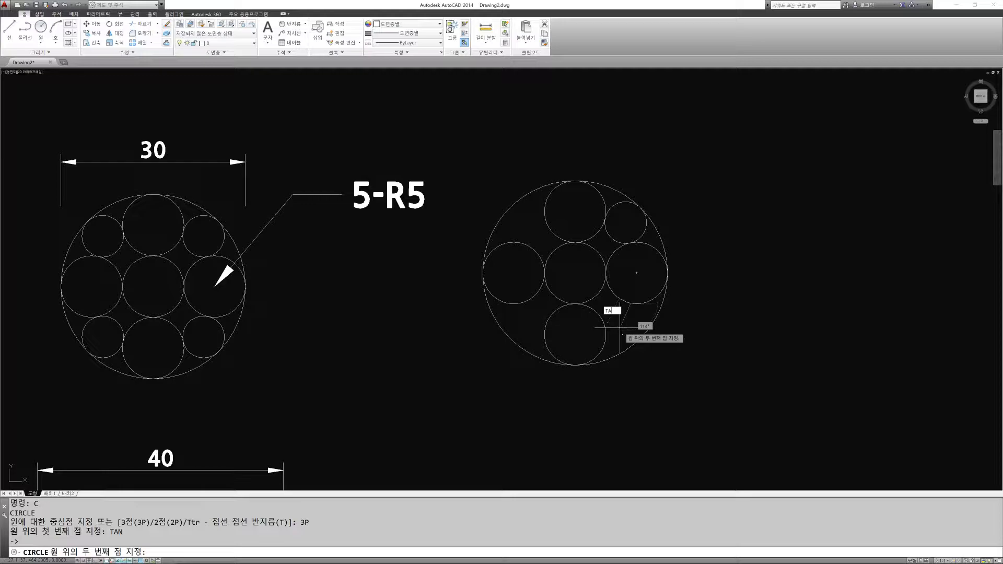
{"action": "type", "text": "N"}
{"action": "key", "text": "Return"}
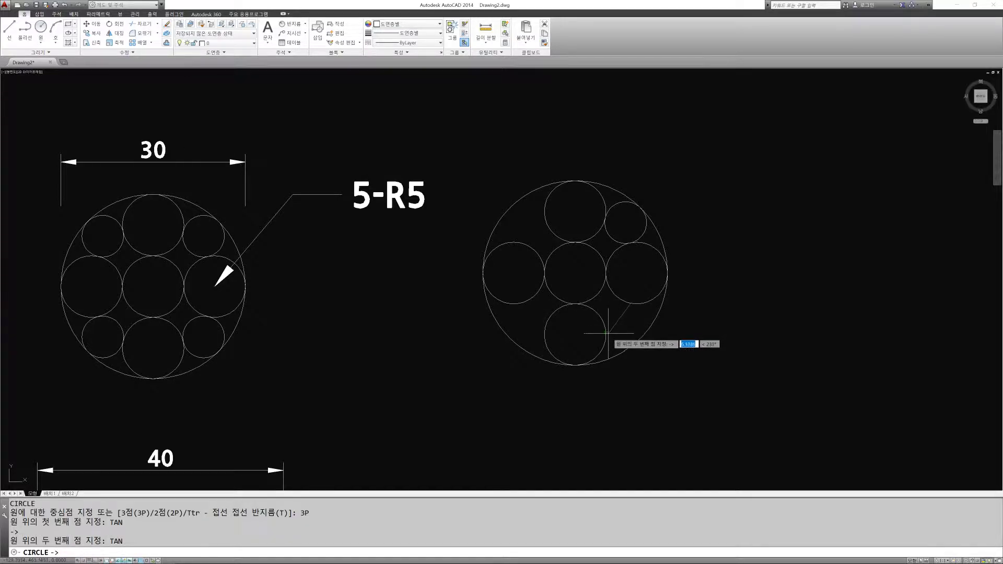
{"action": "left_click", "coordinate": [607, 334]}
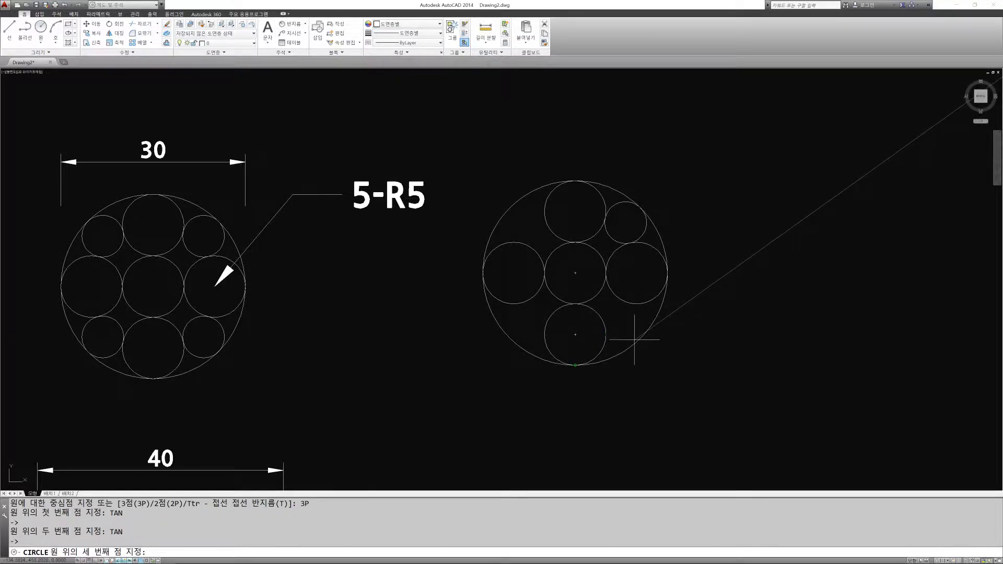
{"action": "type", "text": "TAN"}
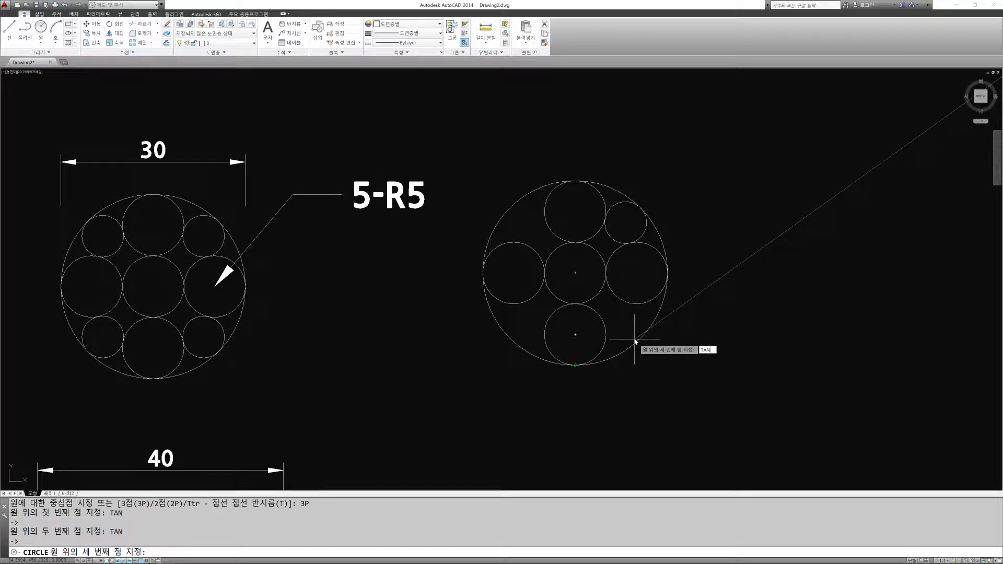
{"action": "key", "text": "Return"}
{"action": "left_click", "coordinate": [639, 338]}
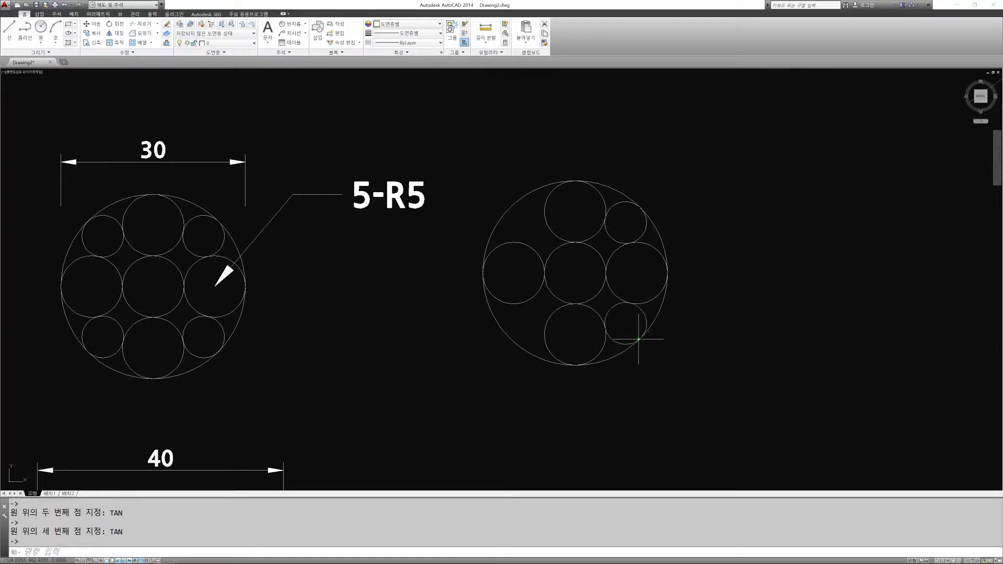
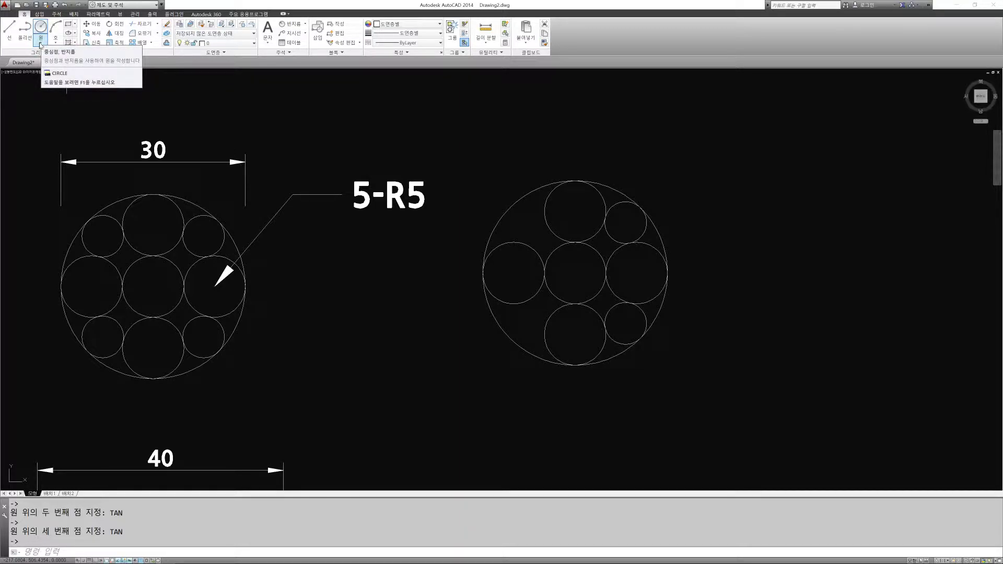
Draw a tangent-tangent-tangent circle touching the left inner circle, the lower inner circle and the large circle
{"action": "left_click", "coordinate": [41, 42]}
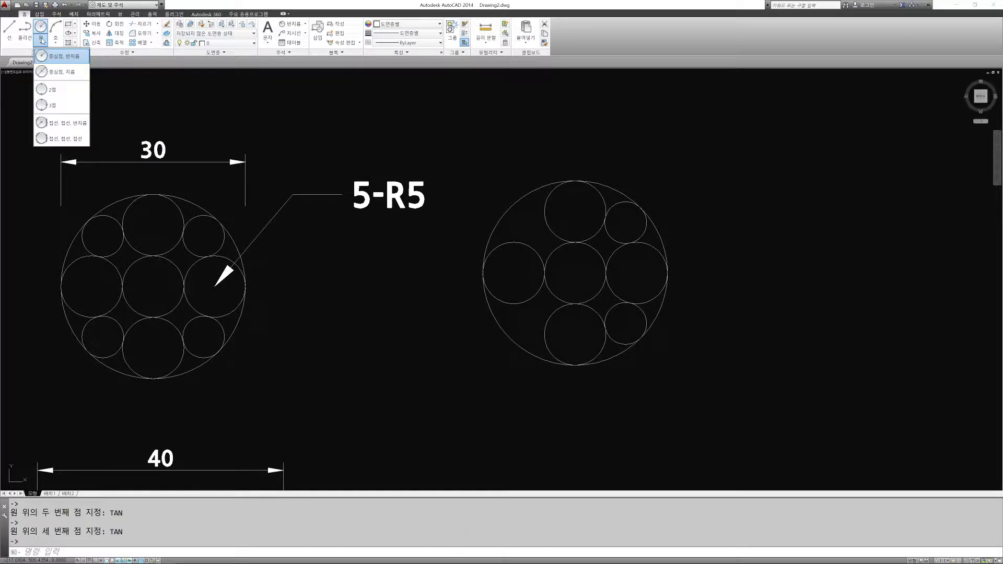
{"action": "left_click", "coordinate": [53, 139]}
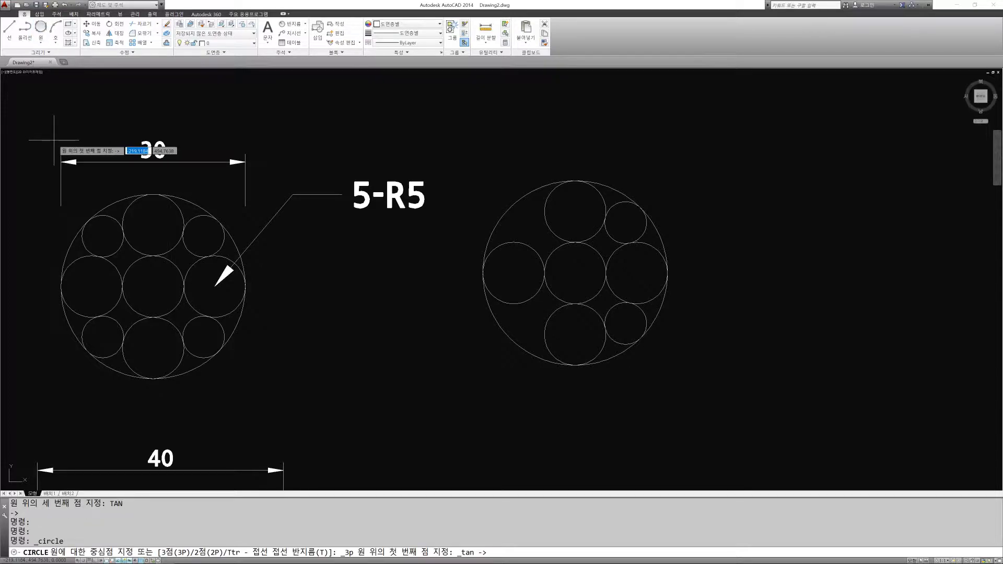
{"action": "scroll", "coordinate": [554, 352], "scroll_direction": "up", "scroll_amount": 2}
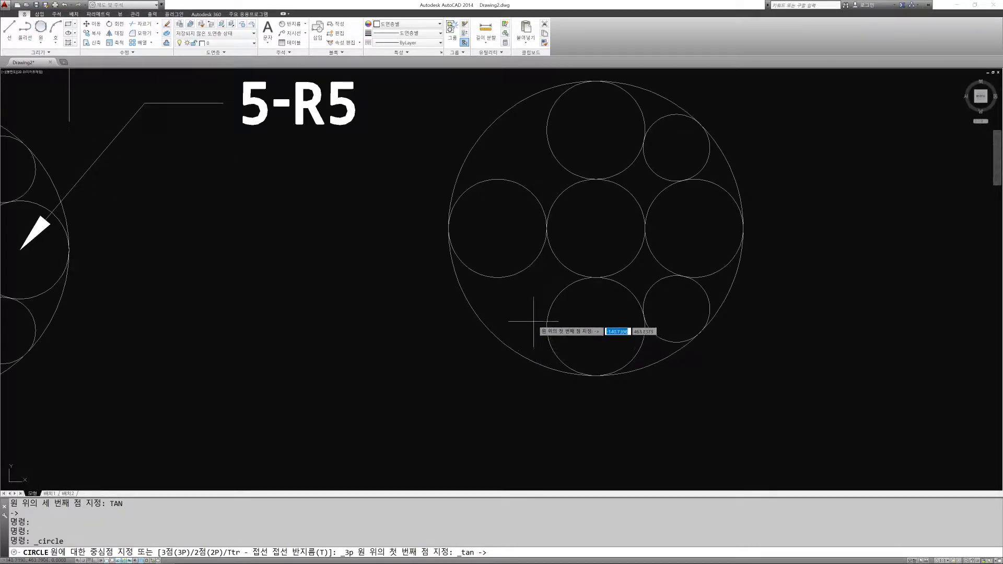
{"action": "left_click", "coordinate": [517, 279]}
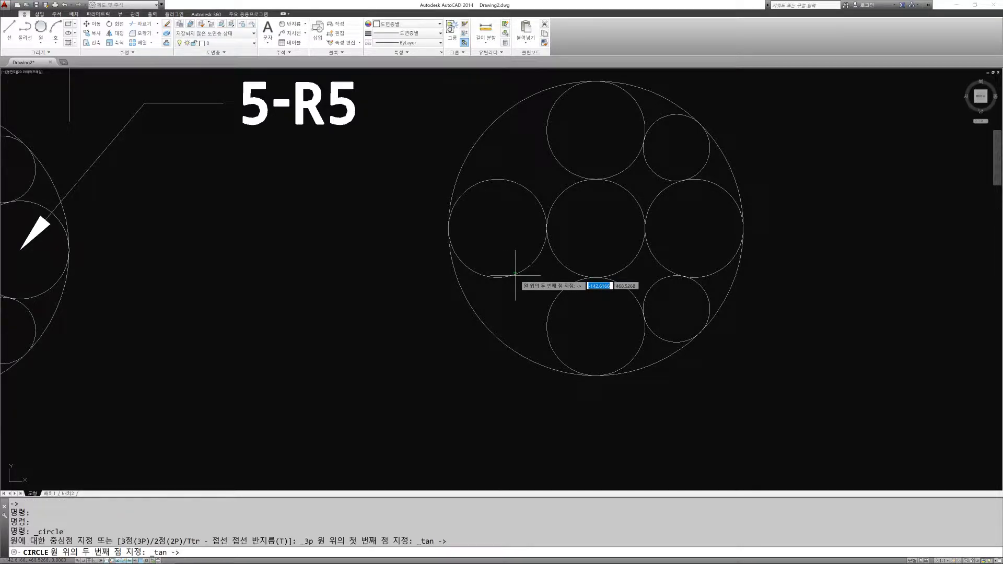
{"action": "left_click", "coordinate": [549, 308]}
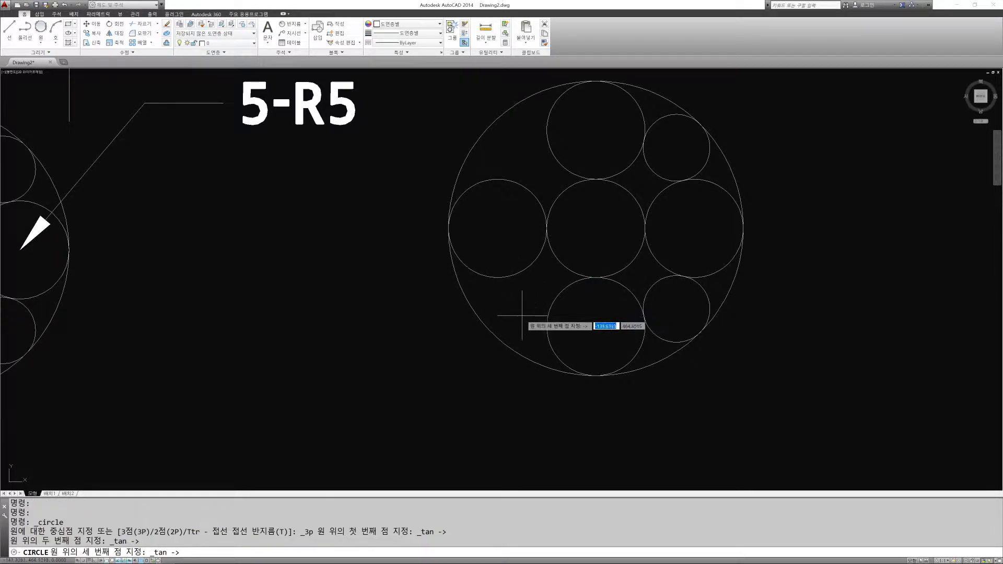
{"action": "left_click", "coordinate": [488, 333]}
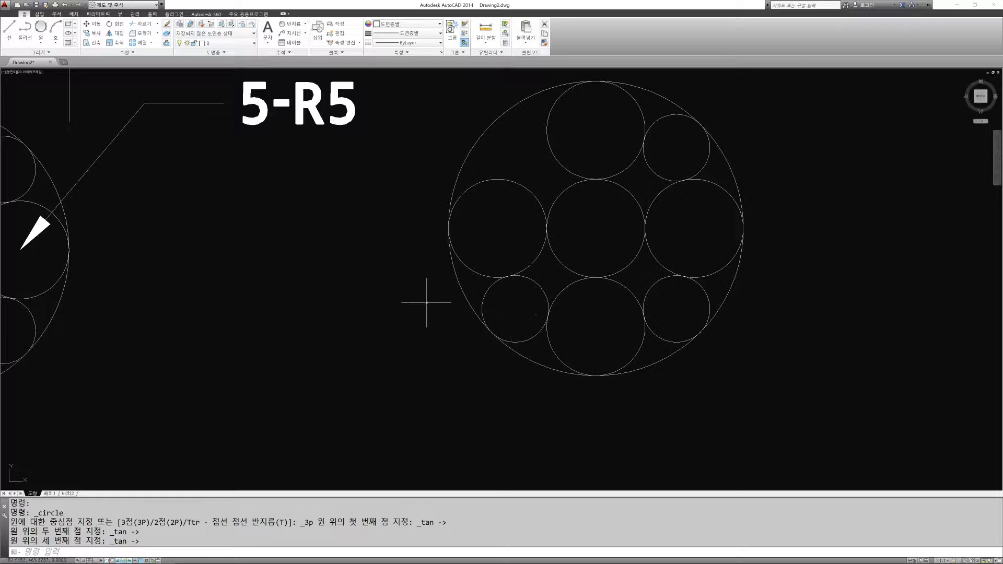
Draw a tangent-tangent-tangent circle touching the large circle, the upper inner circle and the left inner circle
{"action": "middle_click_drag", "start_coordinate": [415, 264], "coordinate": [374, 305]}
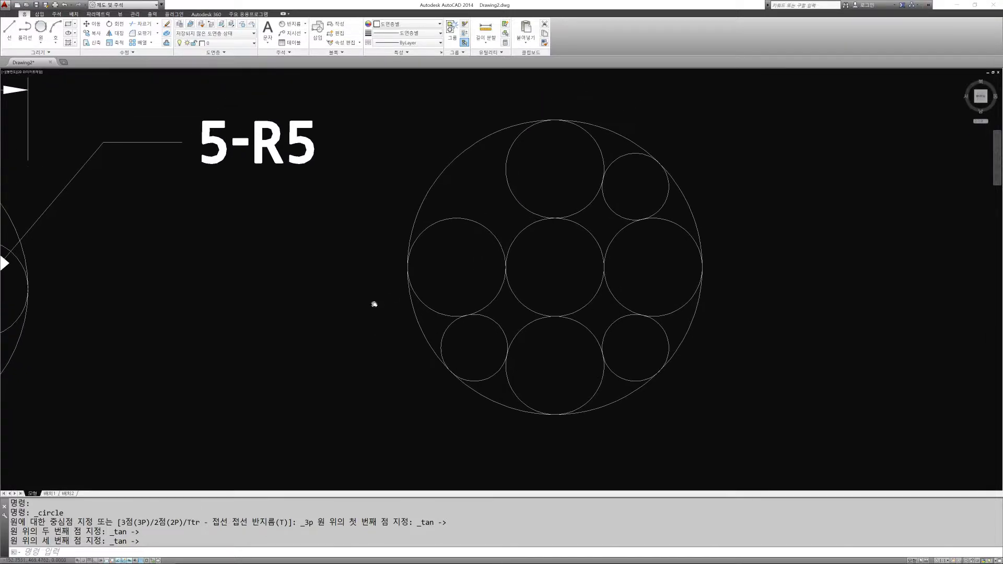
{"action": "left_click", "coordinate": [38, 40]}
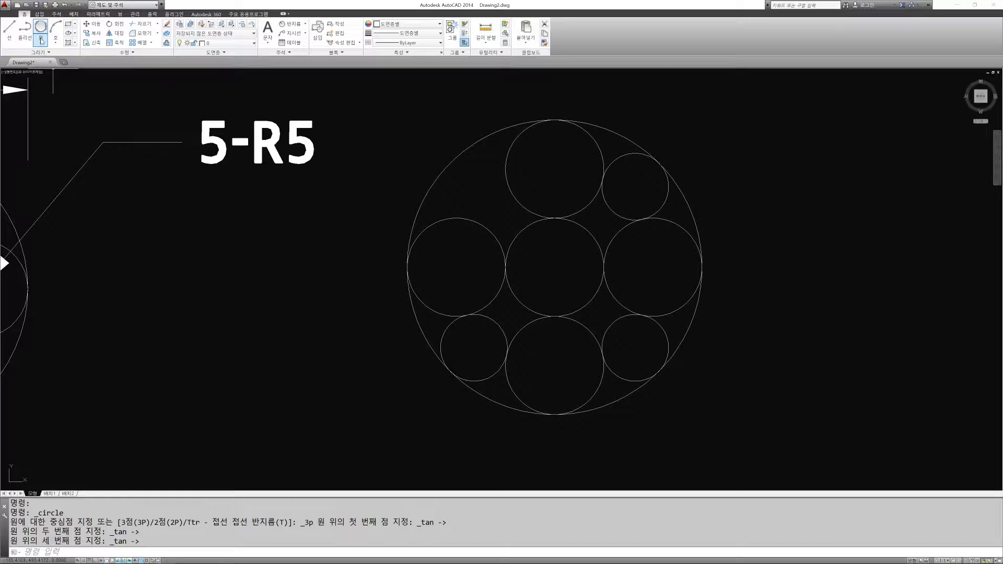
{"action": "left_click", "coordinate": [40, 42]}
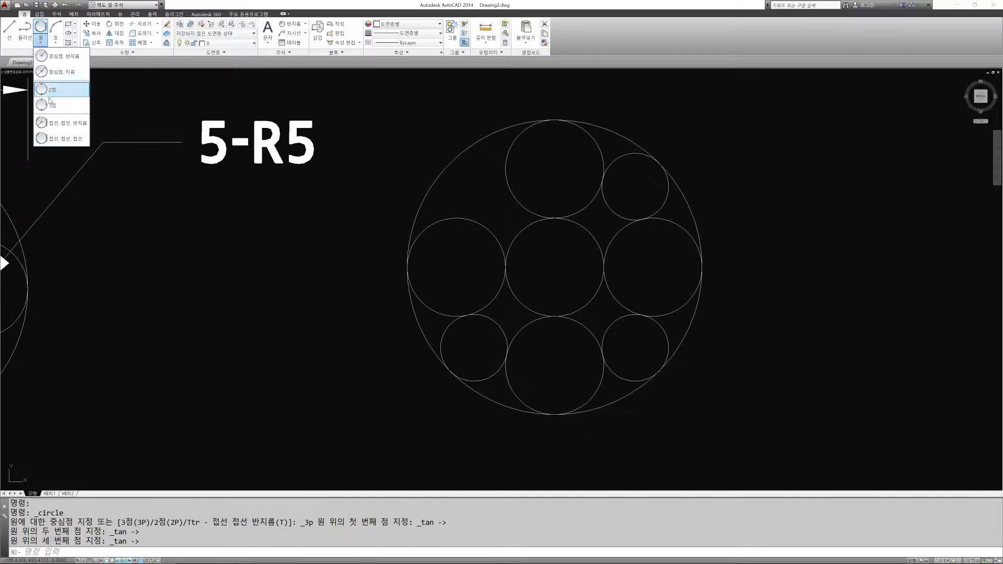
{"action": "left_click", "coordinate": [55, 137]}
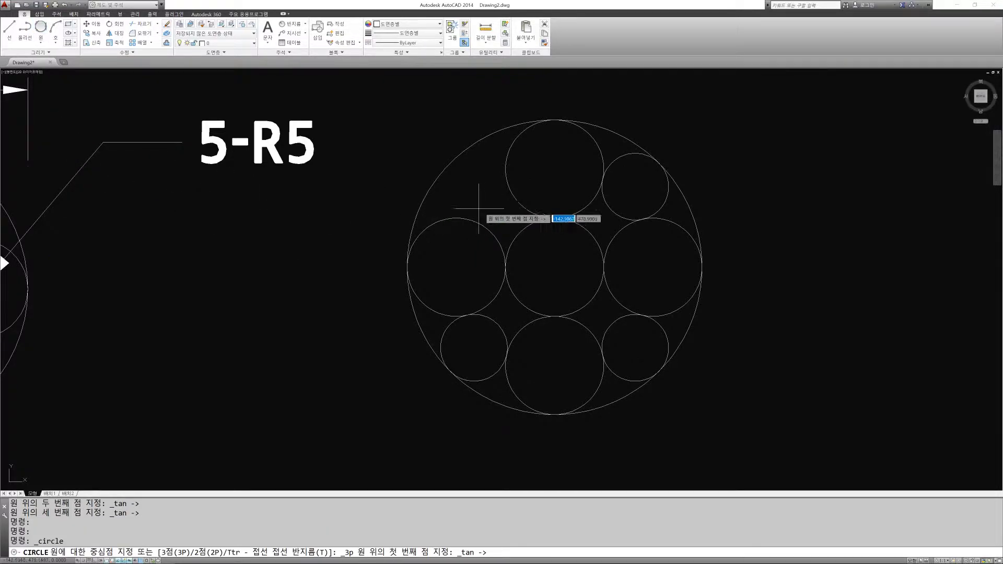
{"action": "left_click", "coordinate": [465, 156]}
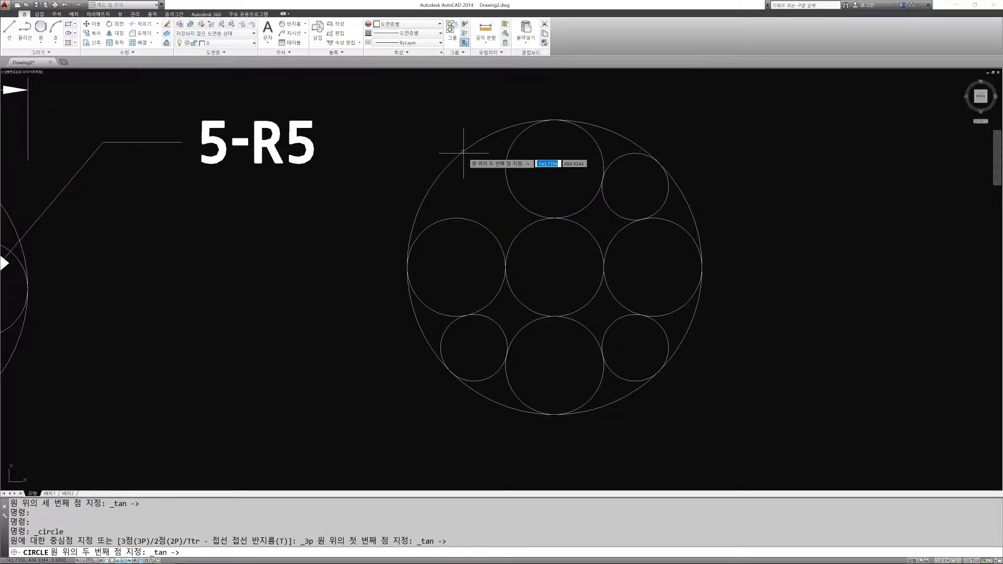
{"action": "left_click", "coordinate": [506, 182]}
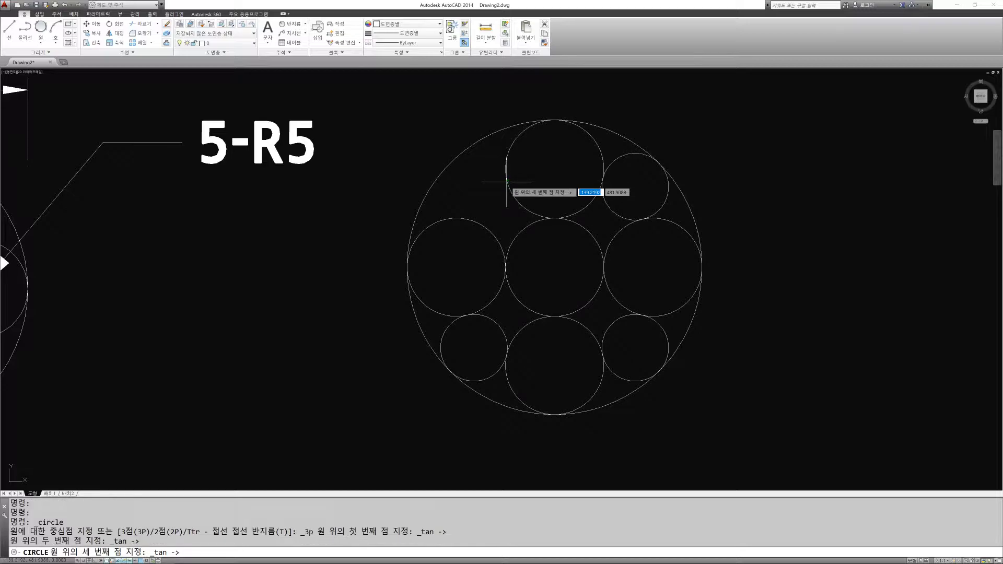
{"action": "left_click", "coordinate": [466, 219]}
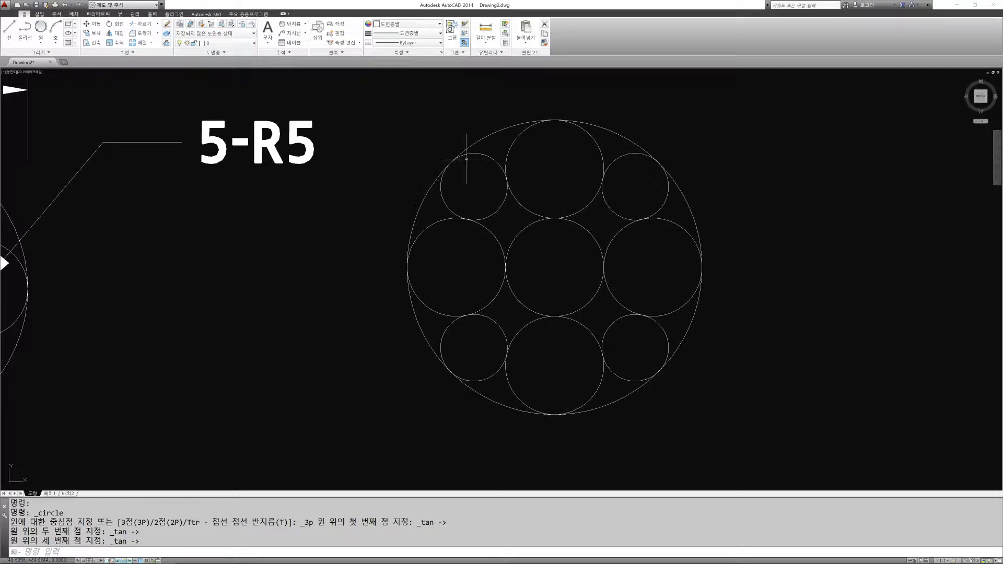
Add a radius dimension to the small circle between the upper and left inner circles
{"action": "scroll", "coordinate": [548, 213], "scroll_direction": "down", "scroll_amount": 4}
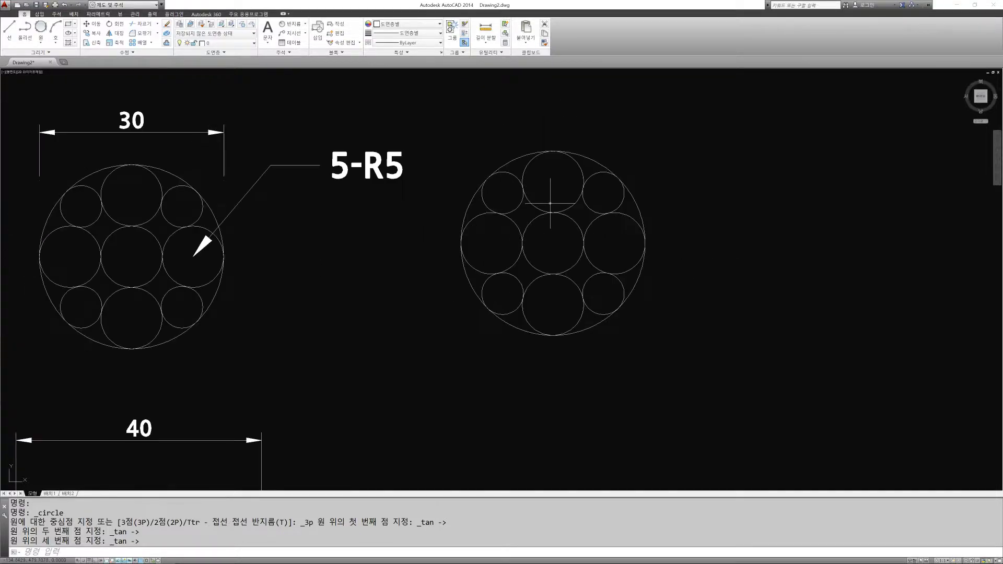
{"action": "scroll", "coordinate": [546, 201], "scroll_direction": "up", "scroll_amount": 4}
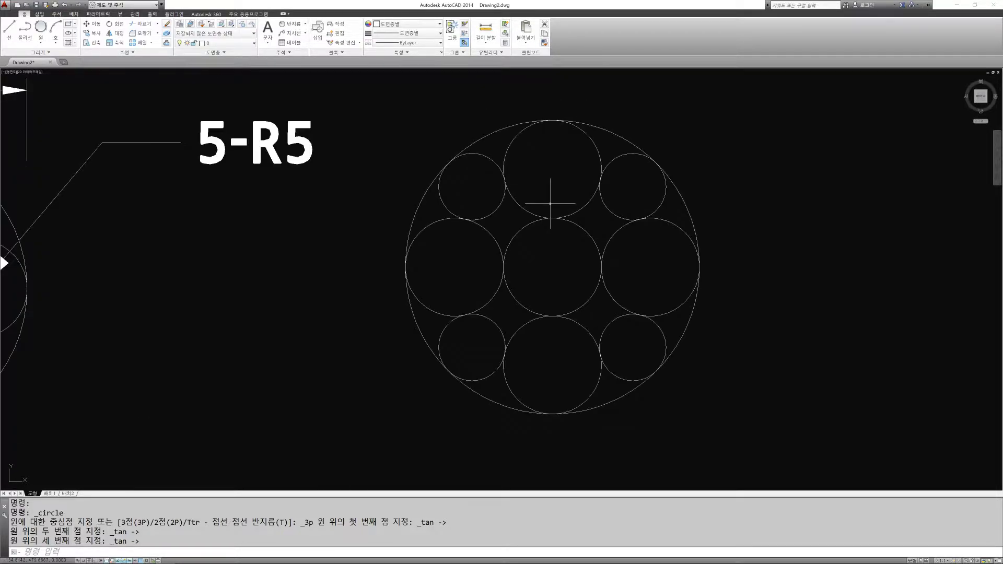
{"action": "left_click", "coordinate": [291, 23]}
{"action": "left_click", "coordinate": [481, 154]}
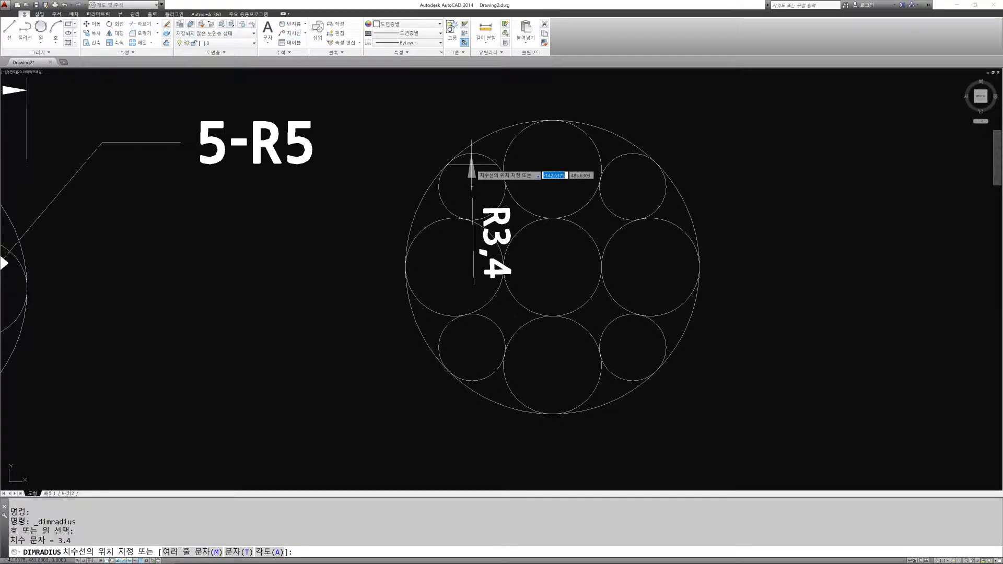
{"action": "left_click", "coordinate": [474, 186]}
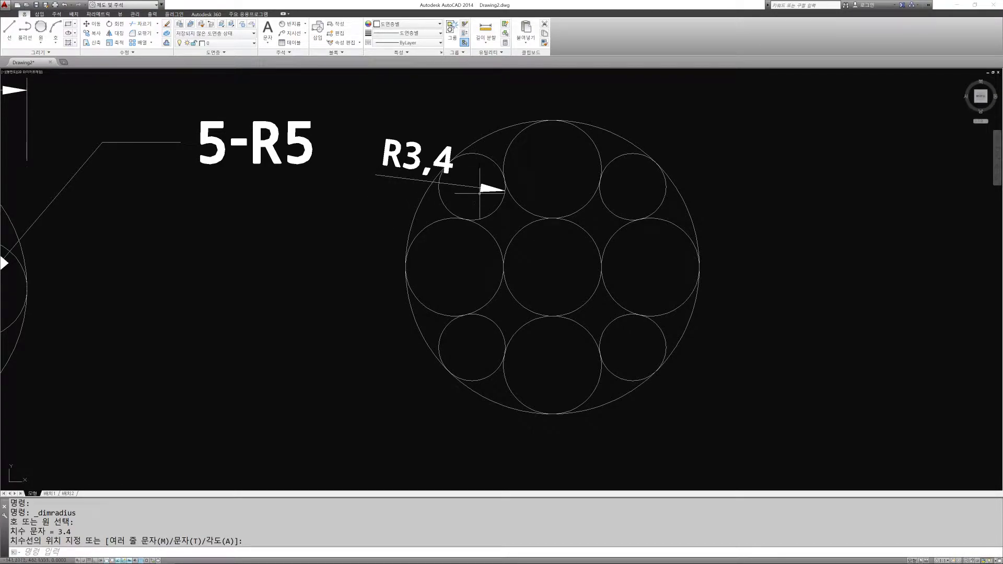
Erase the radius dimension from the small circle between the upper and left inner circles
{"action": "key", "text": "space"}
{"action": "left_click", "coordinate": [475, 192]}
{"action": "left_click", "coordinate": [464, 175]}
{"action": "key", "text": "space"}
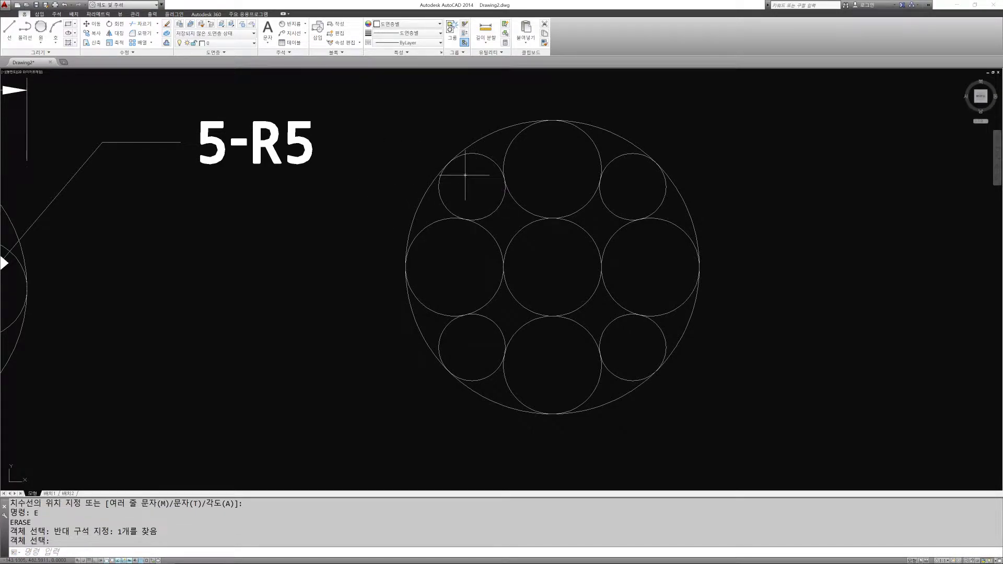
Draw a 40 by 40 square with lines in the empty space beside the dimensioned reference square, with ortho mode on
{"action": "scroll", "coordinate": [497, 151], "scroll_direction": "down", "scroll_amount": 5}
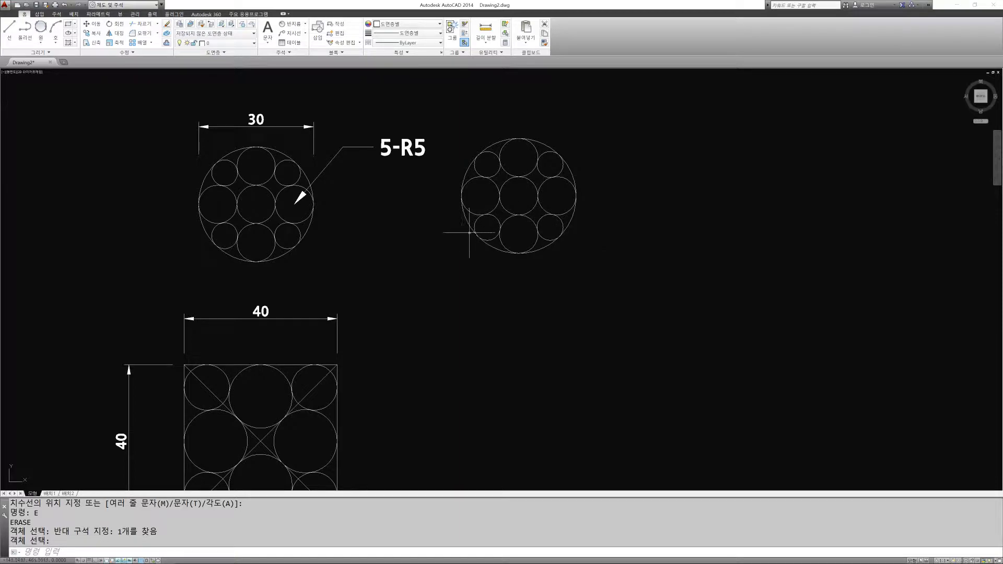
{"action": "middle_click_drag", "start_coordinate": [477, 291], "coordinate": [538, 208]}
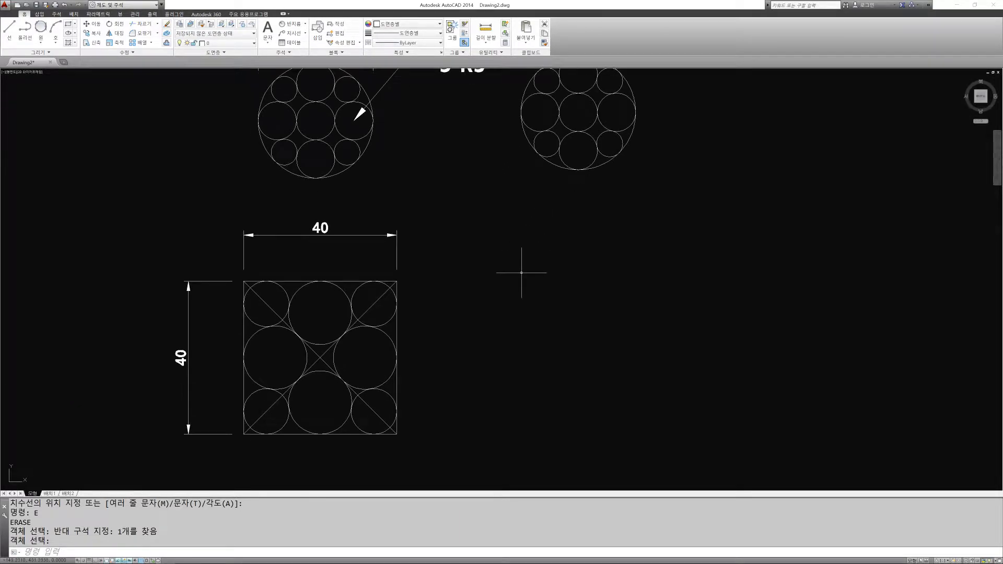
{"action": "middle_click_drag", "start_coordinate": [578, 313], "coordinate": [557, 240]}
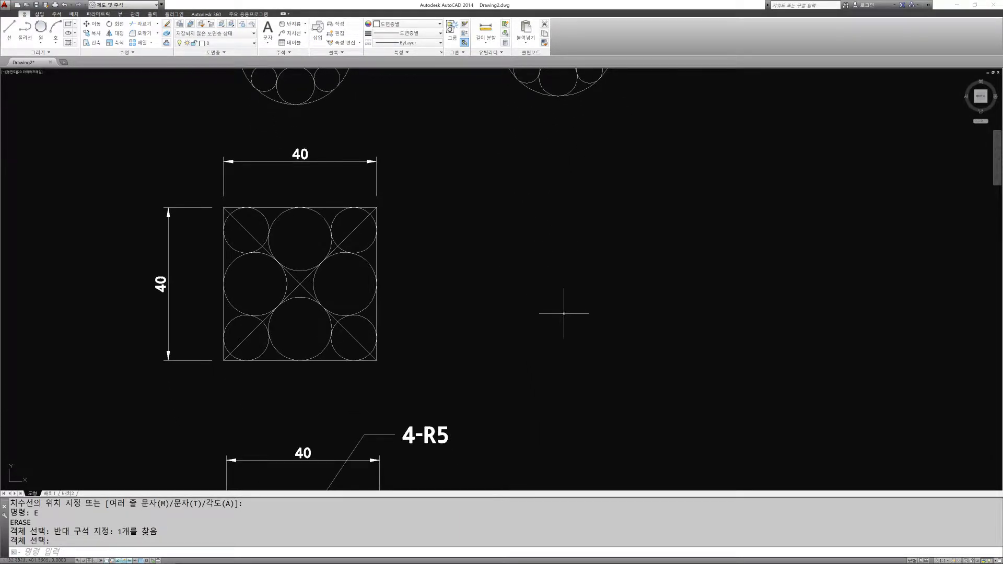
{"action": "key", "text": "Escape"}
{"action": "key", "text": "Escape"}
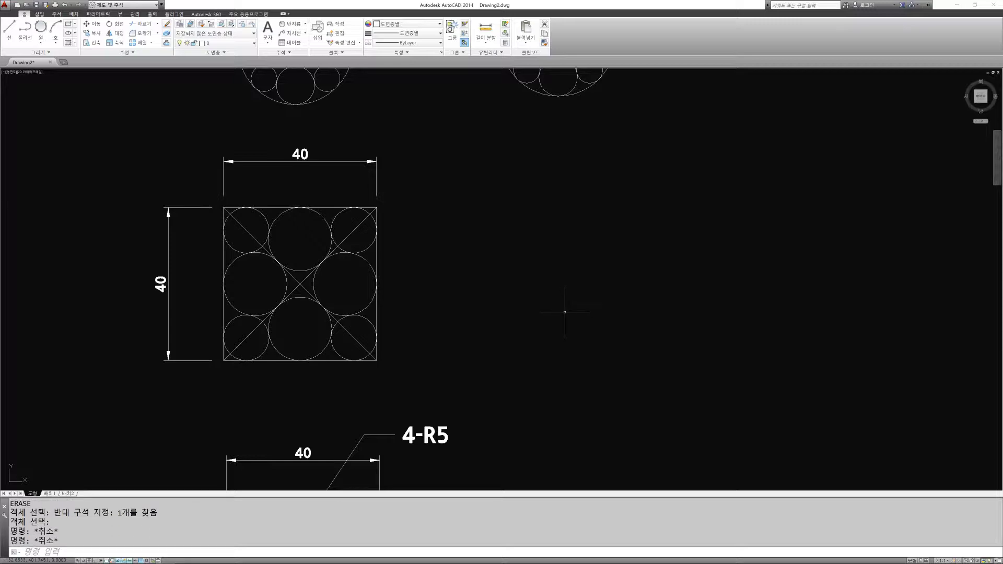
{"action": "type", "text": "L"}
{"action": "key", "text": "Return"}
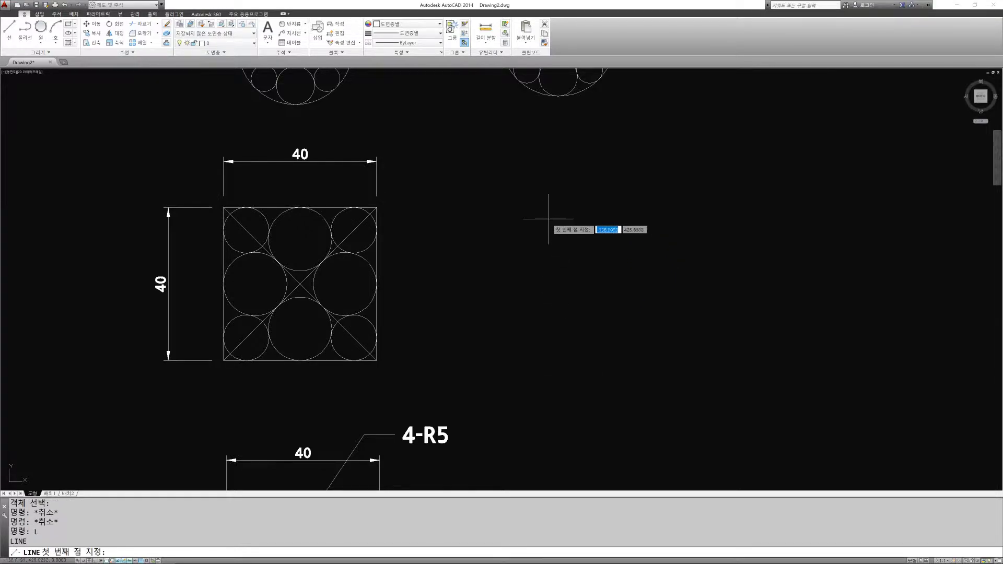
{"action": "left_click", "coordinate": [542, 217]}
{"action": "key", "text": "F8"}
{"action": "type", "text": "40"}
{"action": "key", "text": "Return"}
{"action": "type", "text": "40"}
{"action": "key", "text": "Return"}
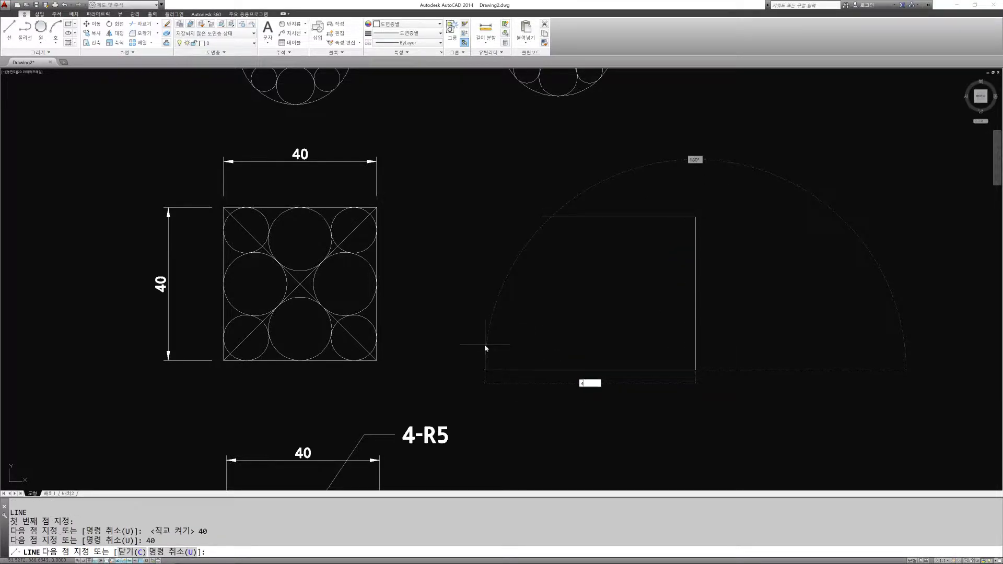
{"action": "type", "text": "40"}
{"action": "key", "text": "Return"}
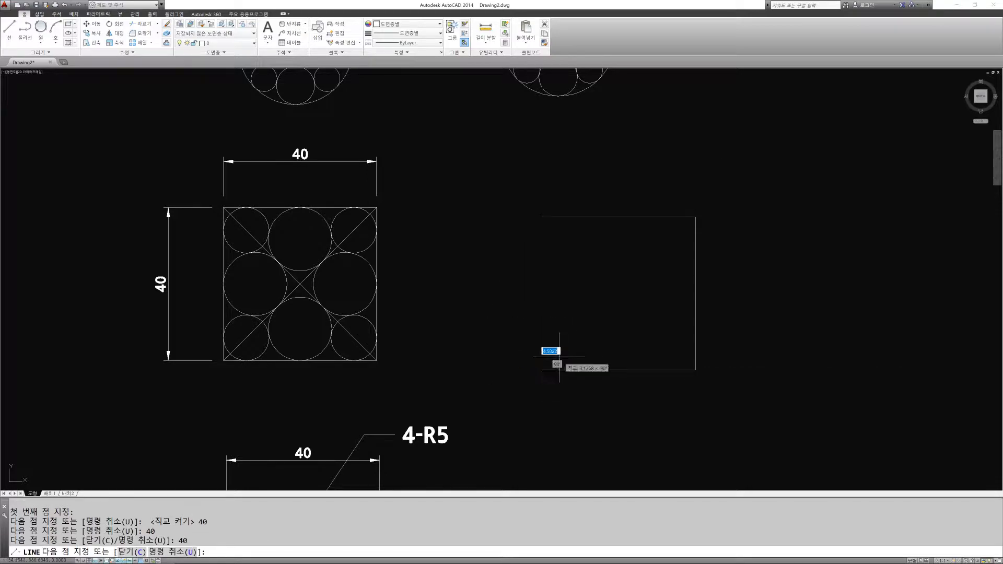
{"action": "left_click", "coordinate": [543, 216]}
{"action": "key", "text": "Escape"}
{"action": "middle_click_drag", "start_coordinate": [600, 279], "coordinate": [565, 275]}
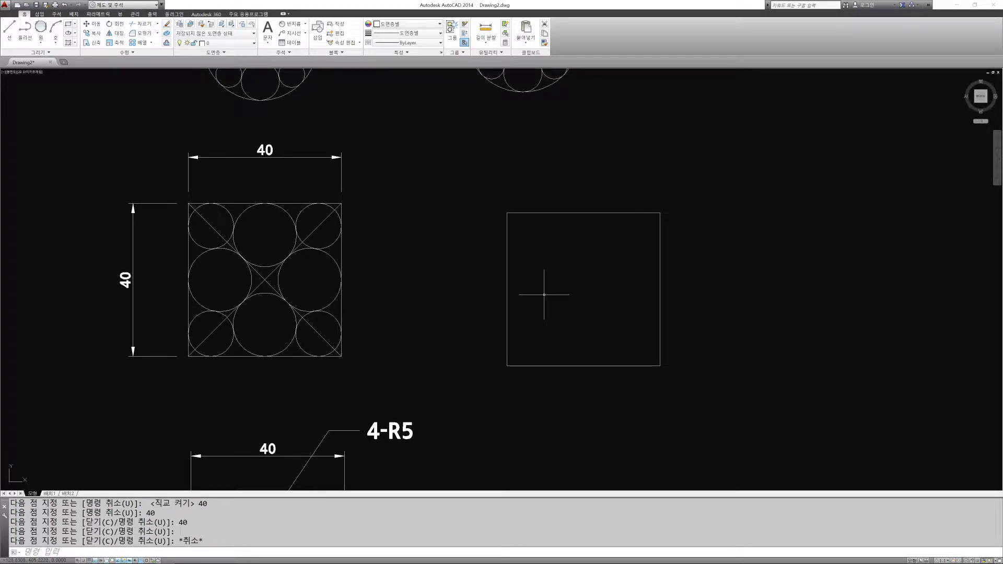
Draw both diagonals of the new square with lines joining its opposite corners
{"action": "key", "text": "Escape"}
{"action": "key", "text": "Escape"}
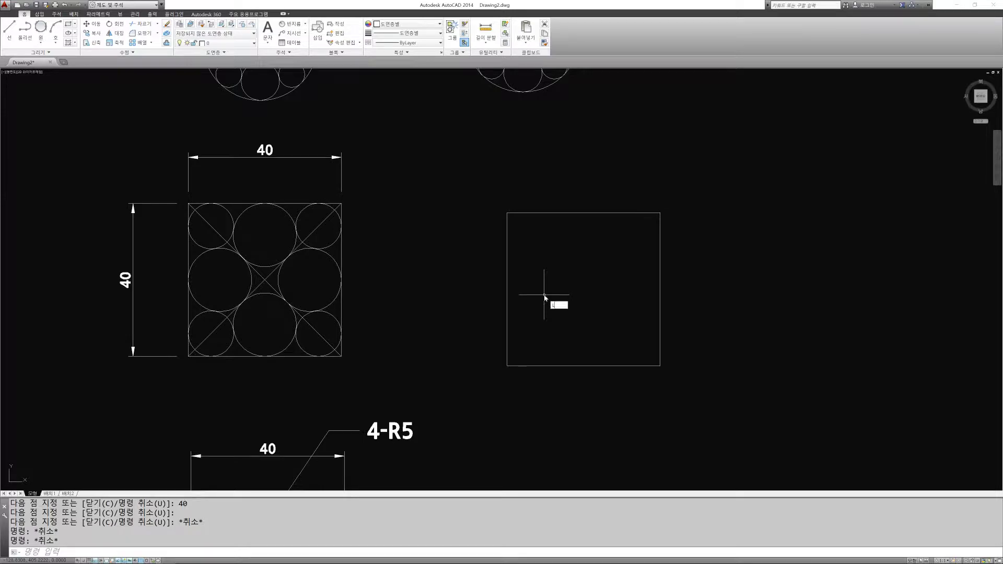
{"action": "type", "text": "L"}
{"action": "key", "text": "Return"}
{"action": "left_click", "coordinate": [660, 365]}
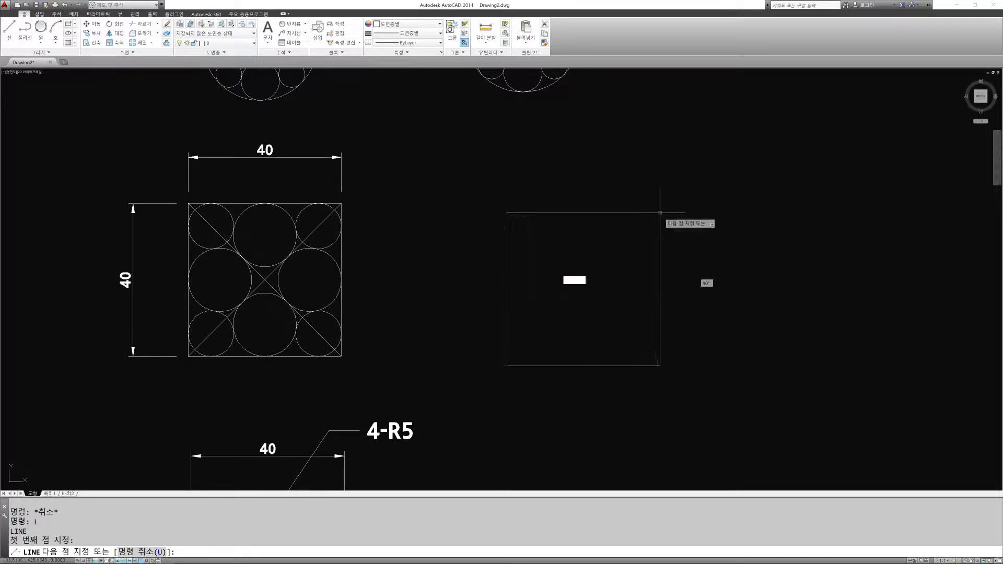
{"action": "left_click", "coordinate": [659, 212]}
{"action": "key", "text": "Escape"}
{"action": "key", "text": "space"}
{"action": "left_click", "coordinate": [507, 213]}
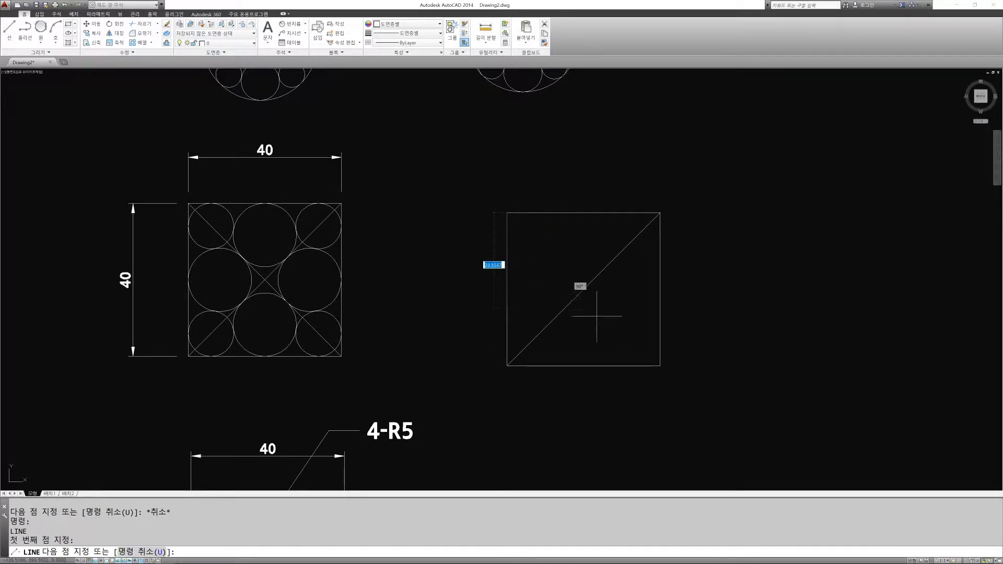
{"action": "left_click", "coordinate": [660, 365]}
{"action": "key", "text": "Escape"}
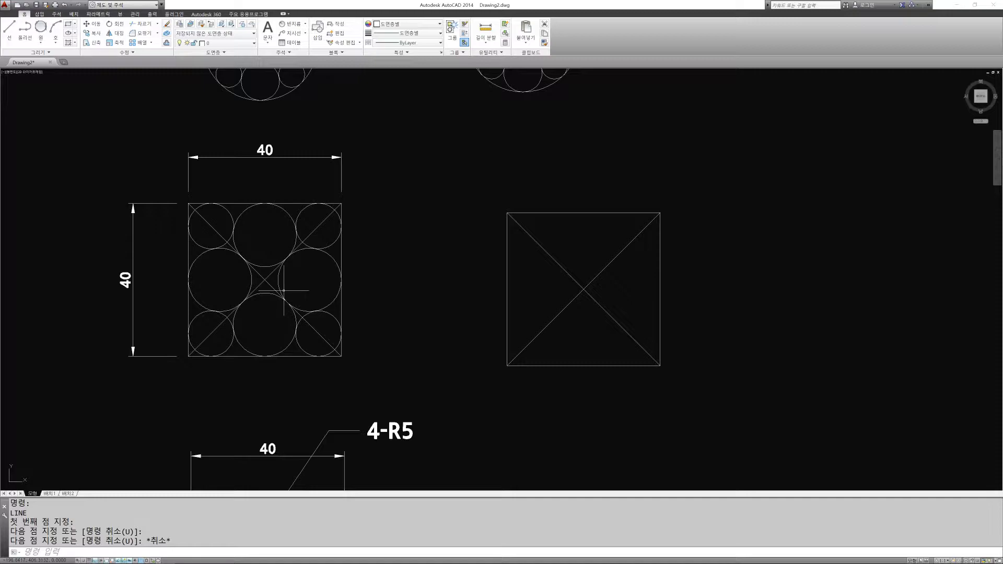
Draw a tangent-tangent-tangent circle touching the new square's upper edge and the two diagonals
{"action": "middle_click_drag", "start_coordinate": [522, 308], "coordinate": [471, 293]}
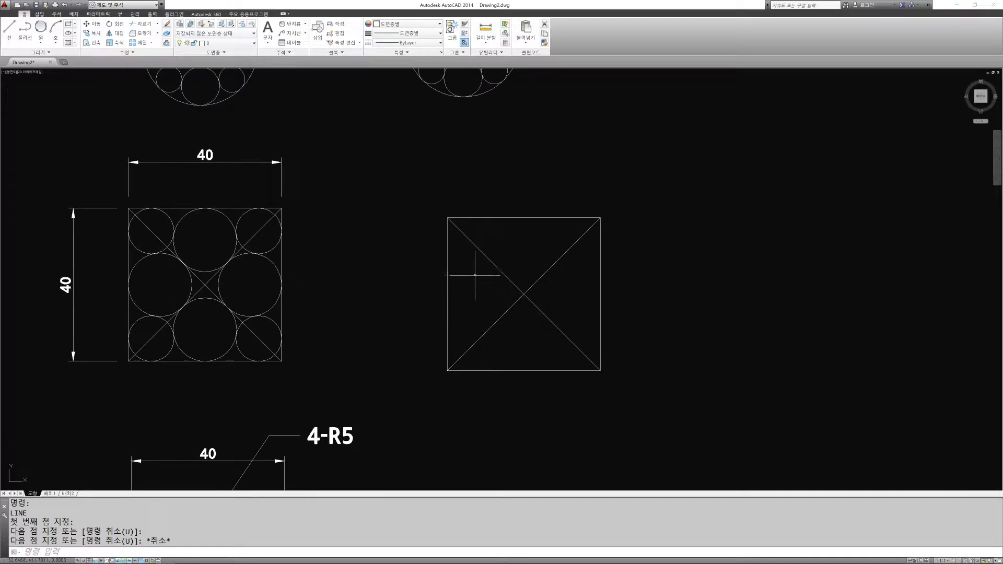
{"action": "left_click", "coordinate": [39, 30]}
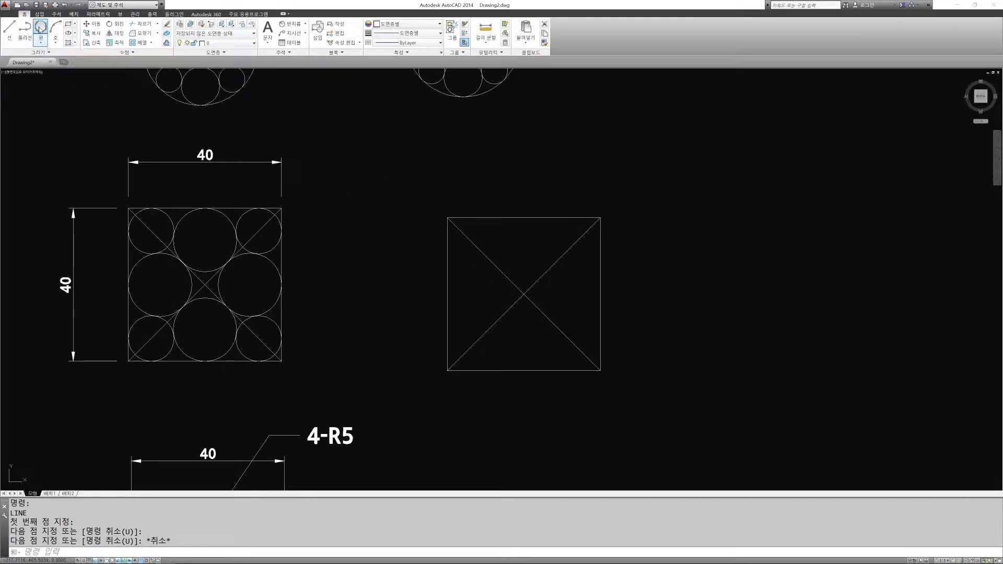
{"action": "left_click", "coordinate": [525, 220]}
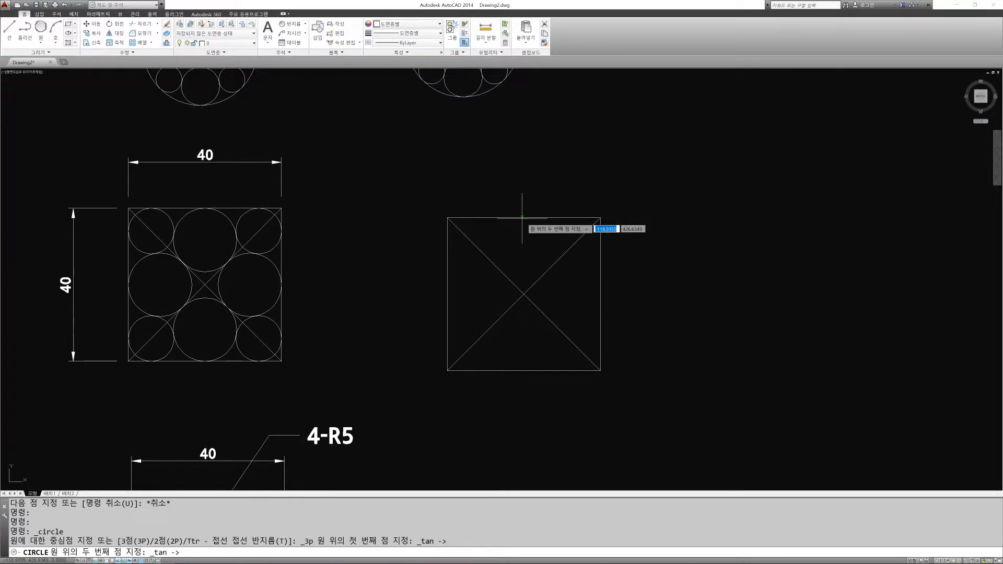
{"action": "left_click", "coordinate": [490, 259]}
{"action": "left_click", "coordinate": [550, 265]}
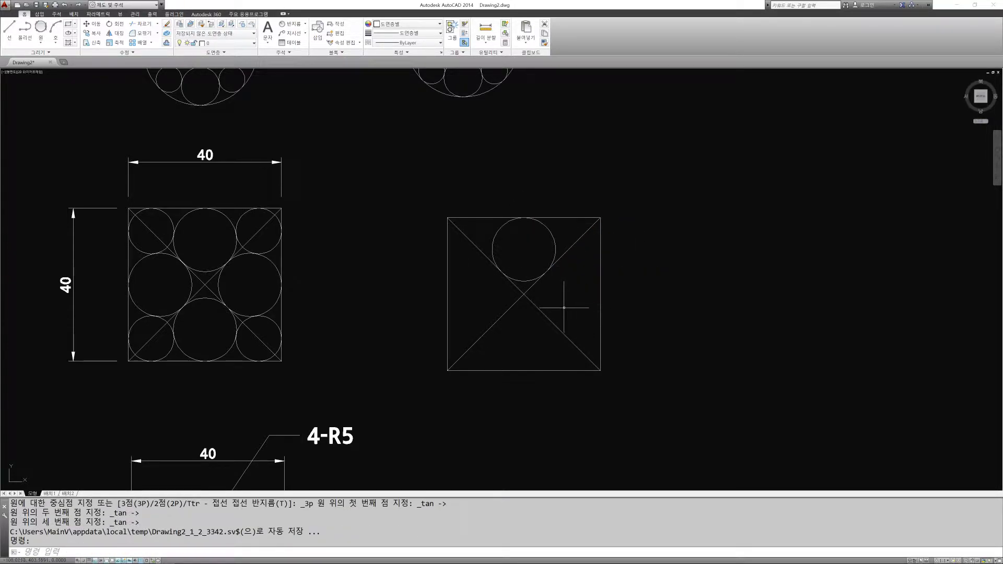
Draw a tangent-tangent-tangent circle touching the new square's right edge and the two diagonals
{"action": "key", "text": "Return"}
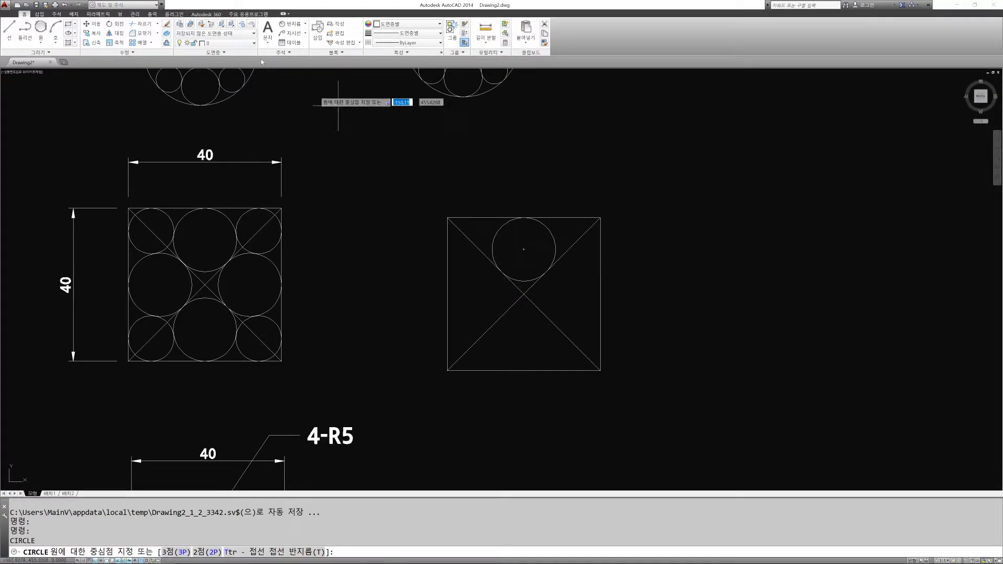
{"action": "left_click", "coordinate": [40, 28]}
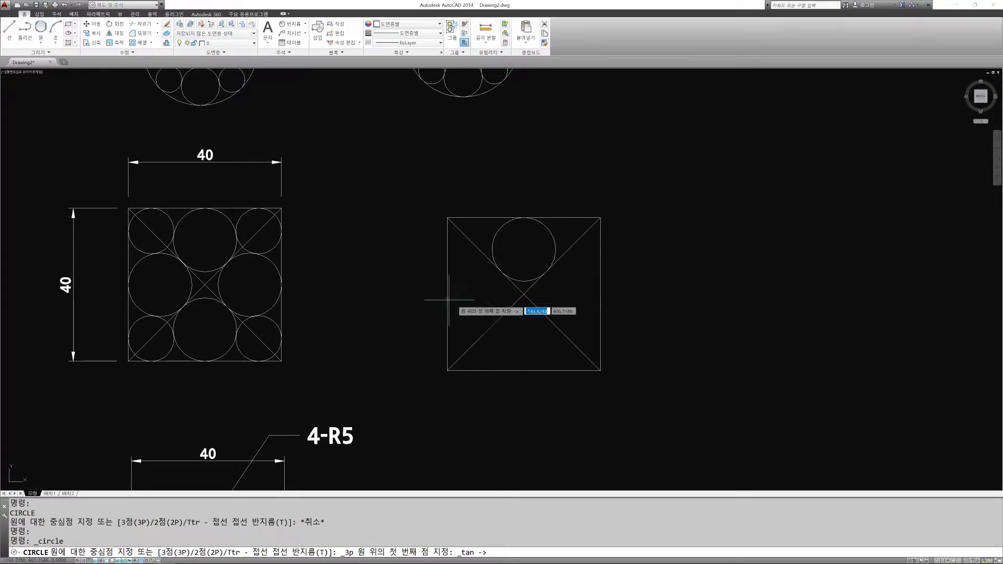
{"action": "left_click", "coordinate": [600, 293]}
{"action": "left_click", "coordinate": [560, 258]}
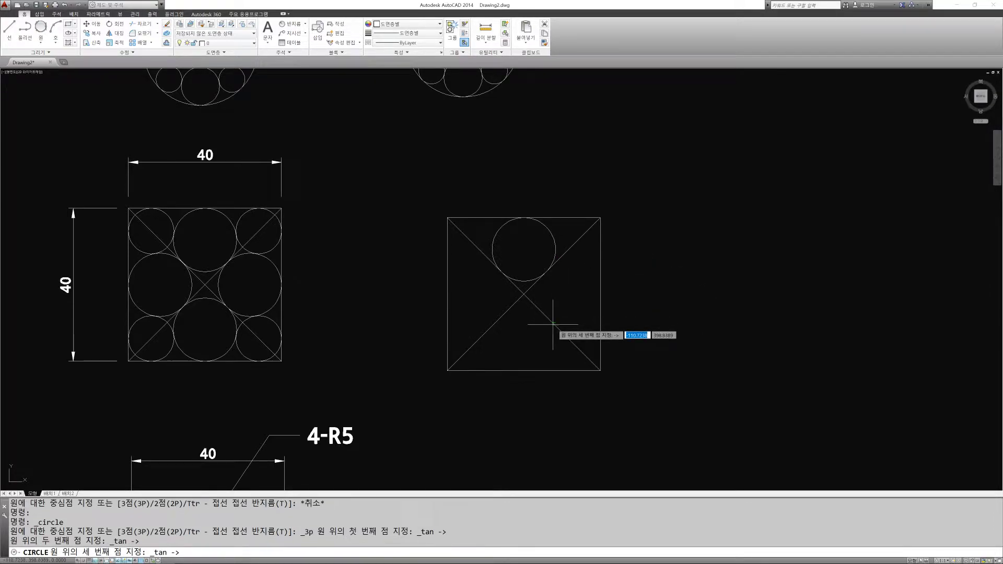
{"action": "left_click", "coordinate": [553, 324]}
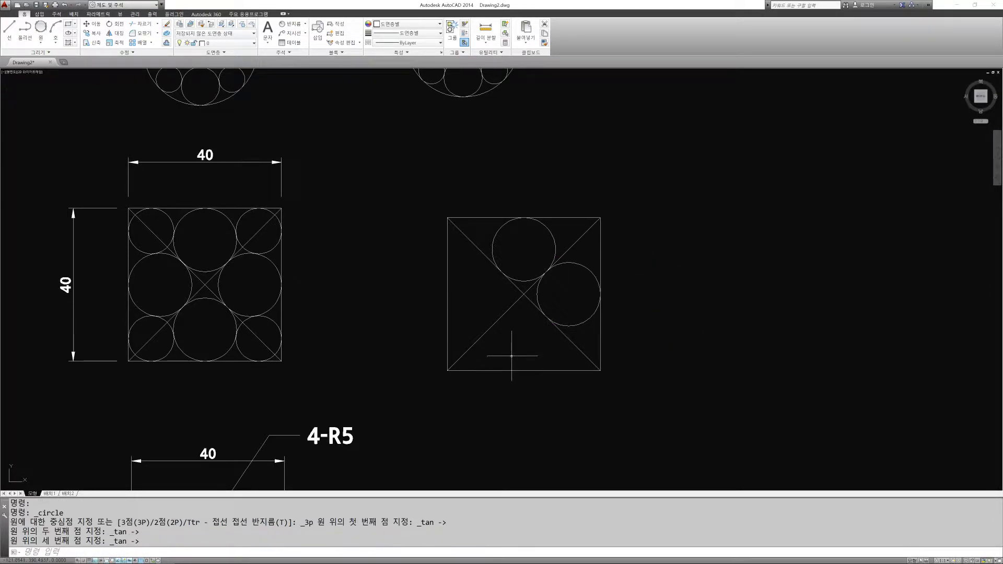
Draw a tangent-tangent-tangent circle touching the new square's lower edge and the two diagonals
{"action": "key", "text": "space"}
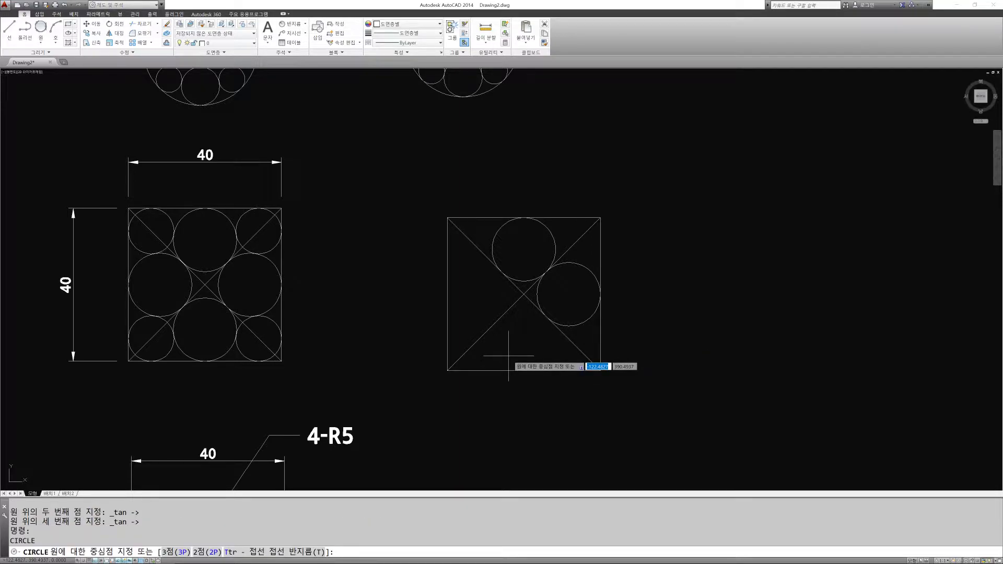
{"action": "key", "text": "Escape"}
{"action": "key", "text": "Escape"}
{"action": "key", "text": "Escape"}
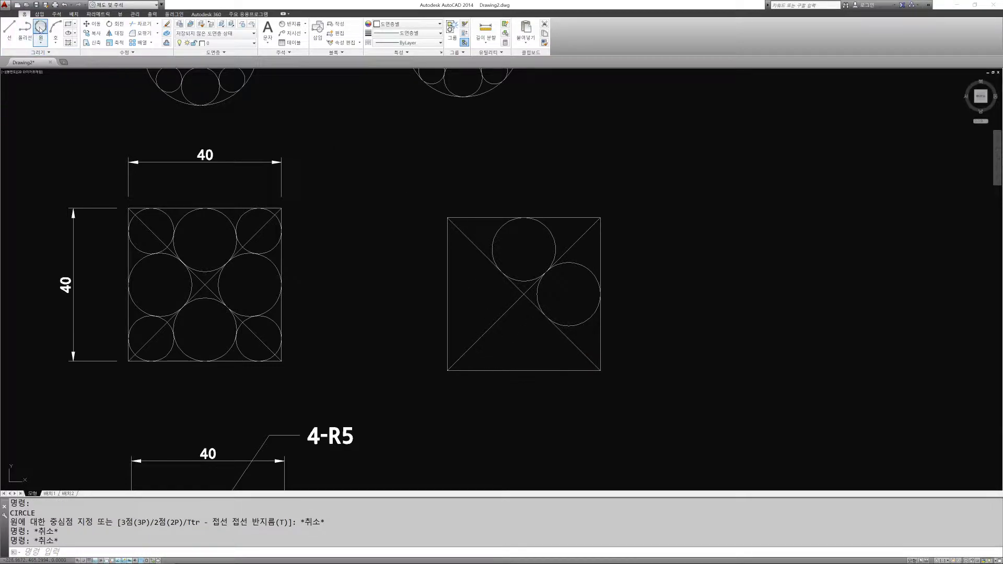
{"action": "left_click", "coordinate": [40, 28]}
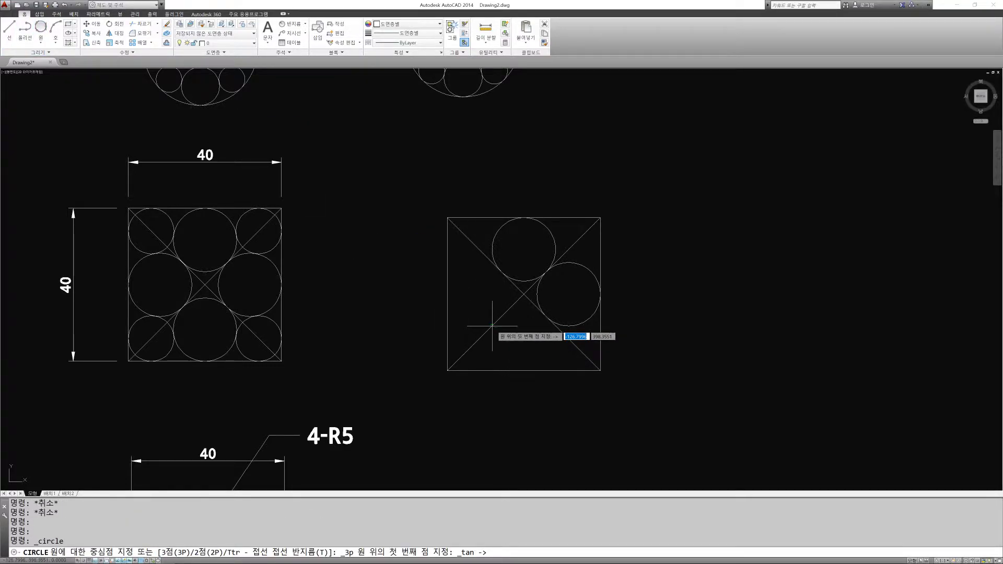
{"action": "left_click", "coordinate": [492, 326]}
{"action": "left_click", "coordinate": [560, 331]}
{"action": "left_click", "coordinate": [524, 369]}
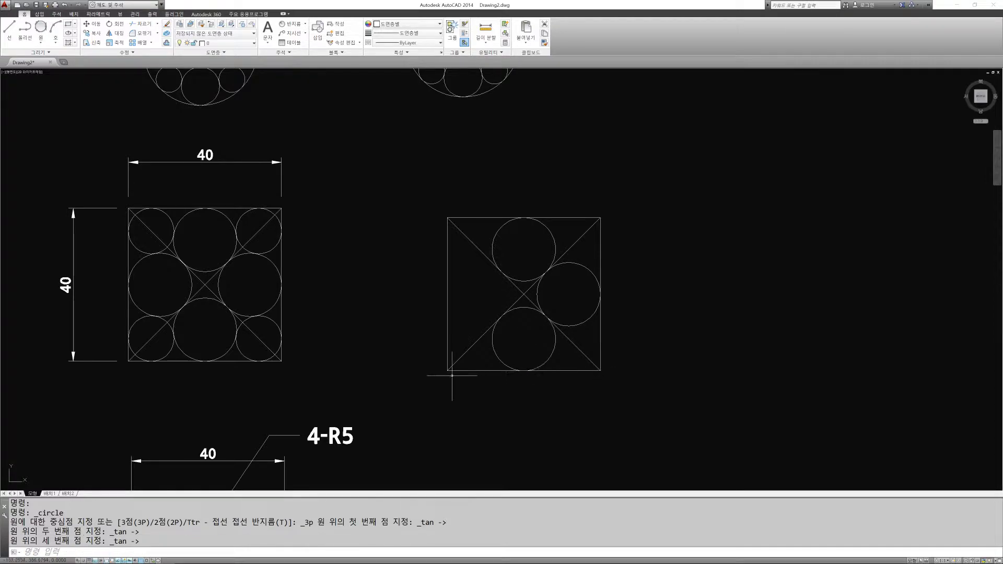
Draw a tangent-tangent-tangent circle touching the new square's left edge and the two diagonals
{"action": "key", "text": "Return"}
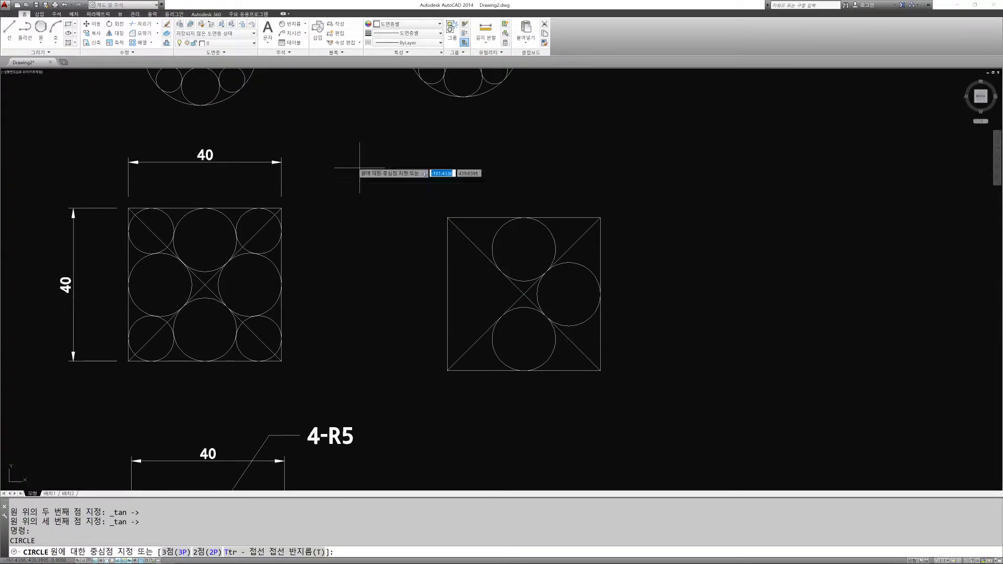
{"action": "left_click", "coordinate": [40, 28]}
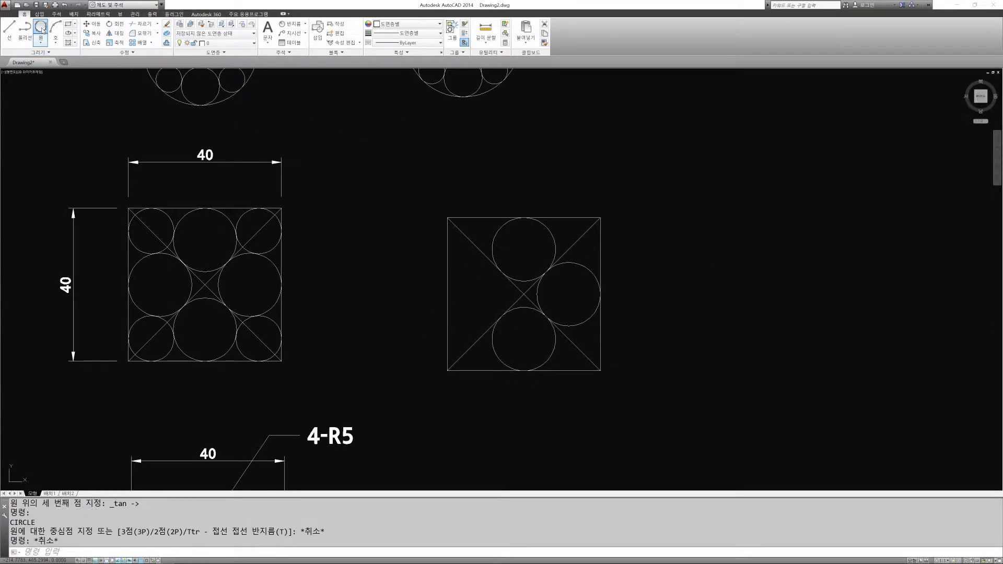
{"action": "left_click", "coordinate": [482, 254]}
{"action": "left_click", "coordinate": [448, 288]}
{"action": "left_click", "coordinate": [477, 335]}
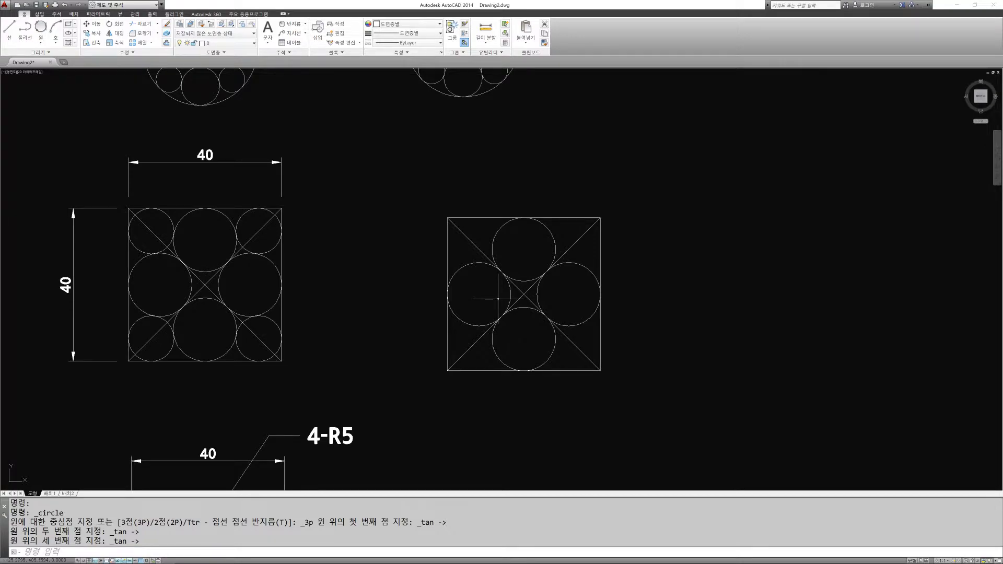
Draw a tangent-tangent-tangent circle in the new square's upper-left corner, fitted between the corner edges and the neighbouring larger circles
{"action": "left_click", "coordinate": [42, 29]}
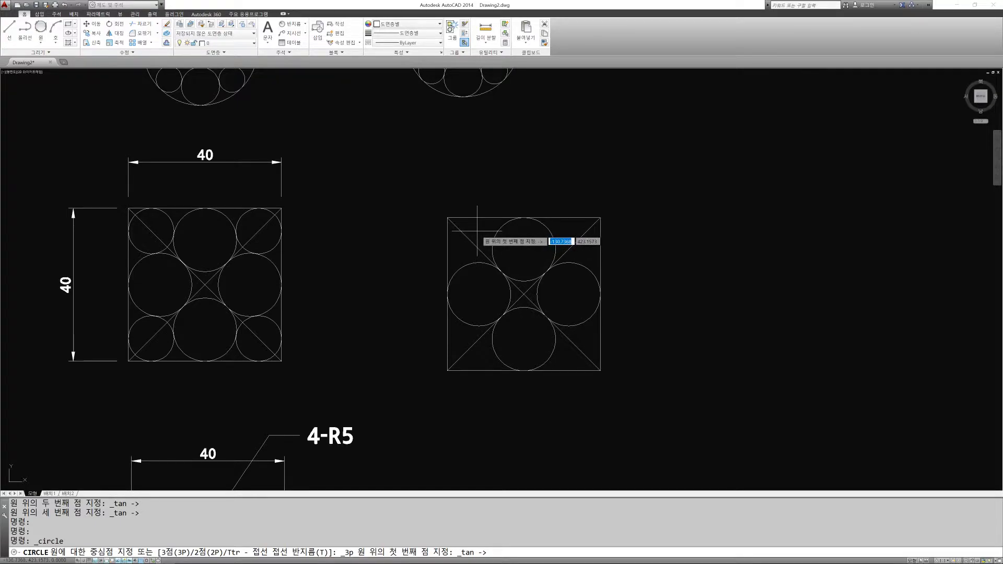
{"action": "left_click", "coordinate": [460, 231]}
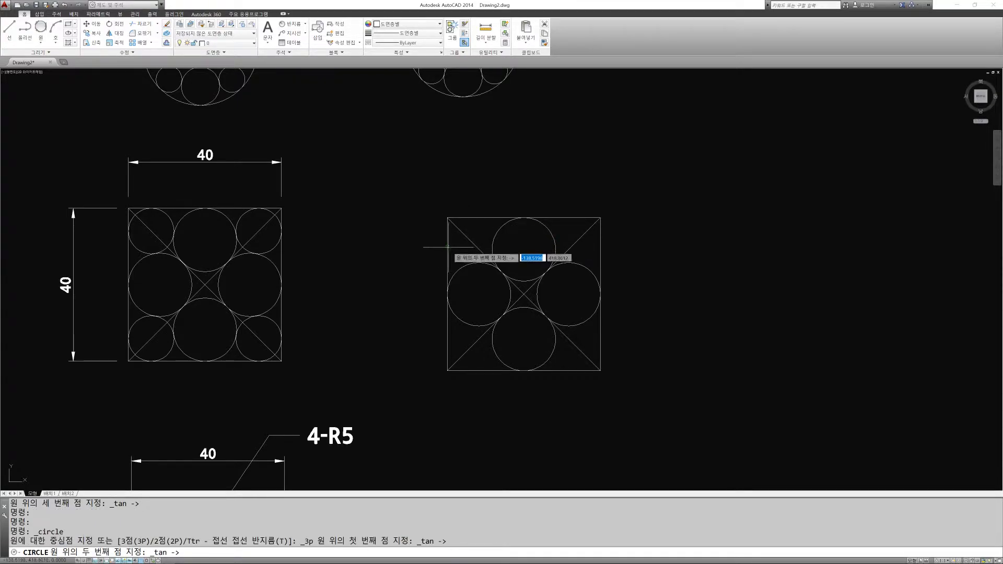
{"action": "left_click", "coordinate": [479, 248]}
{"action": "left_click", "coordinate": [480, 248]}
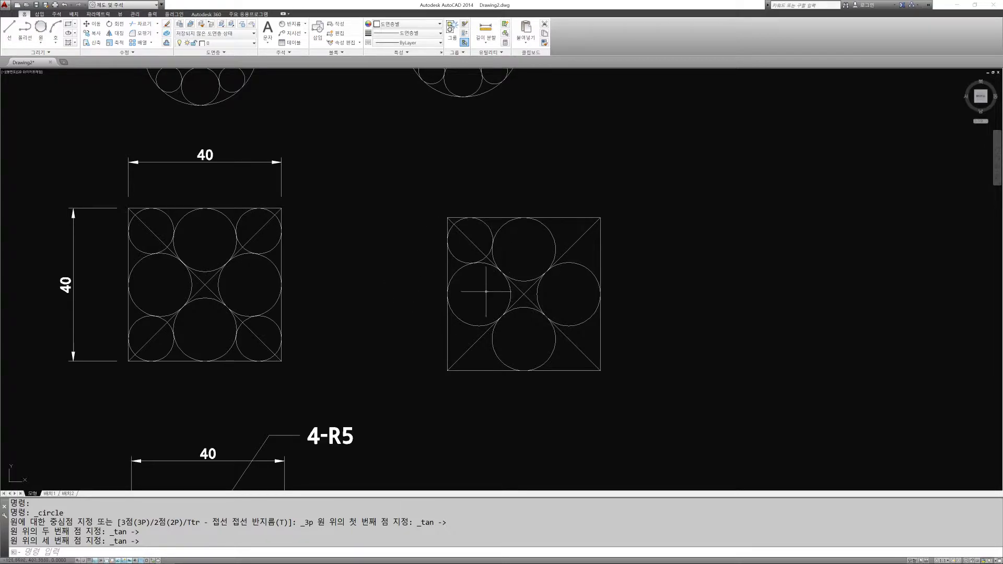
Draw a tangent-tangent-tangent circle in the new square's upper-right corner, touching the upper edge, the upper circle and the right edge
{"action": "key", "text": "Return"}
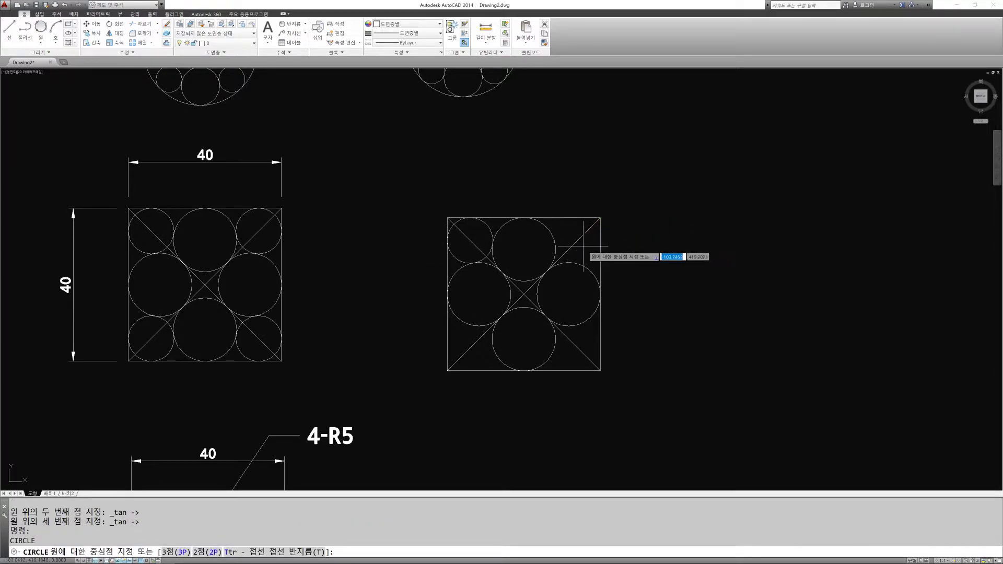
{"action": "key", "text": "Escape"}
{"action": "key", "text": "Escape"}
{"action": "key", "text": "Escape"}
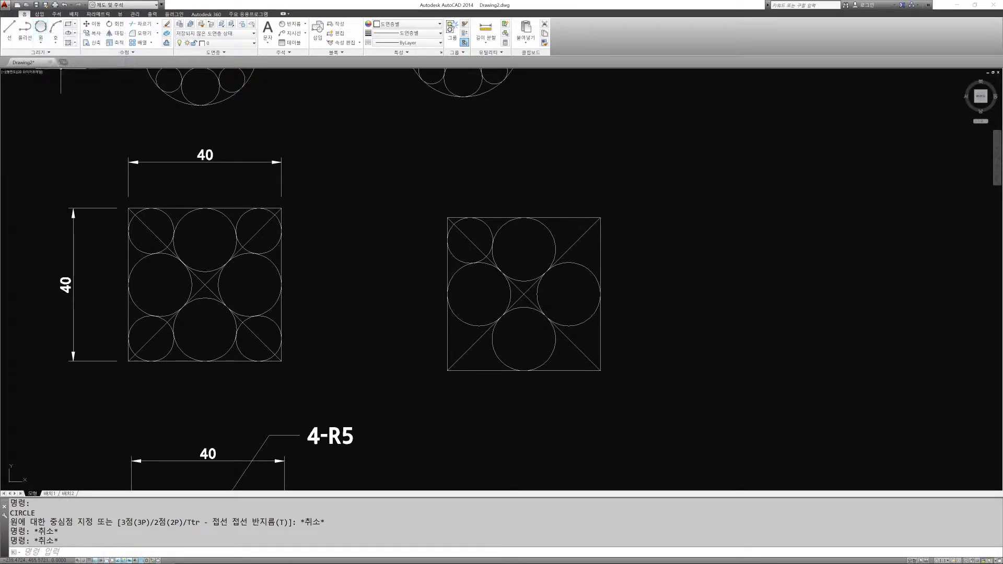
{"action": "left_click", "coordinate": [40, 30]}
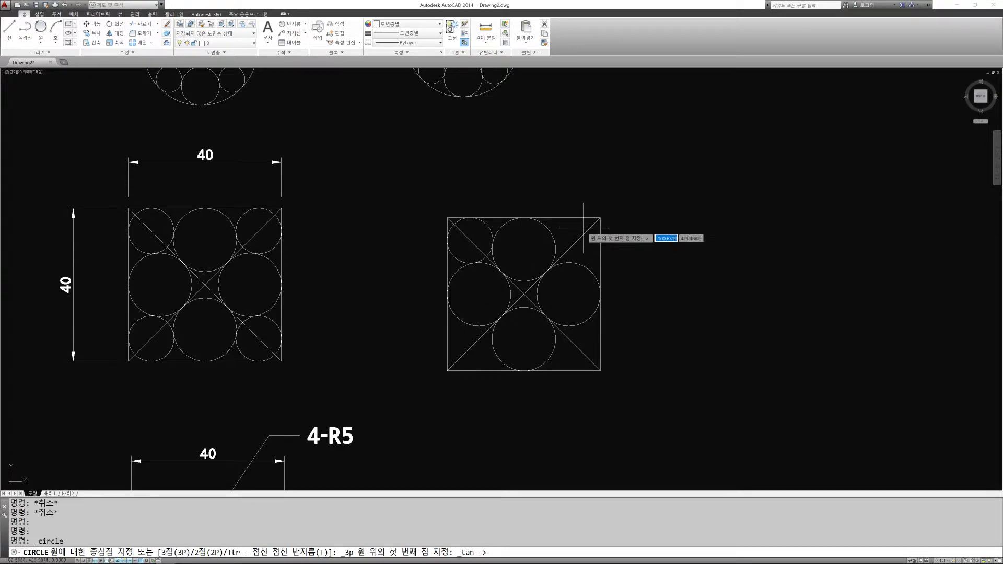
{"action": "left_click", "coordinate": [574, 219]}
{"action": "left_click", "coordinate": [554, 234]}
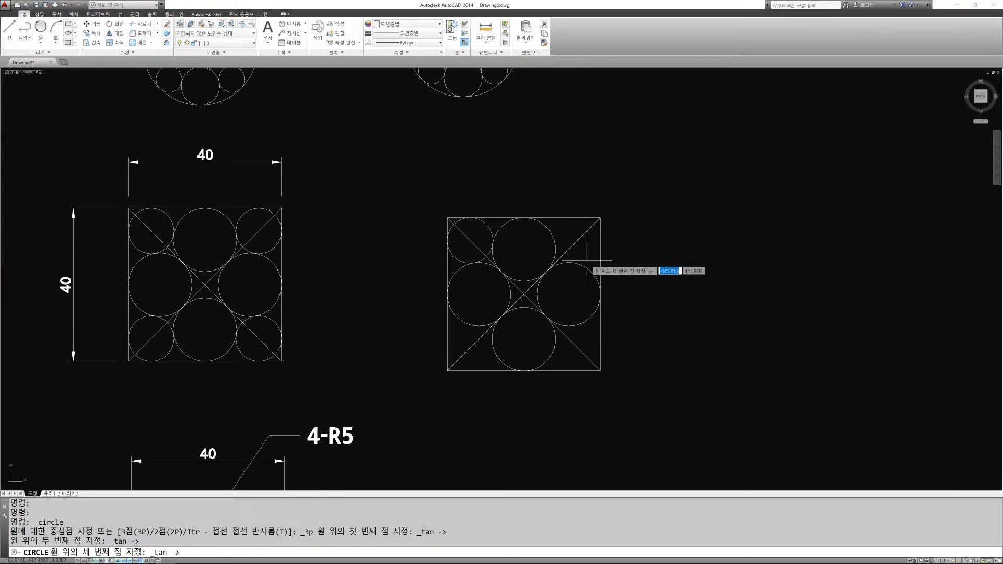
{"action": "left_click", "coordinate": [599, 252]}
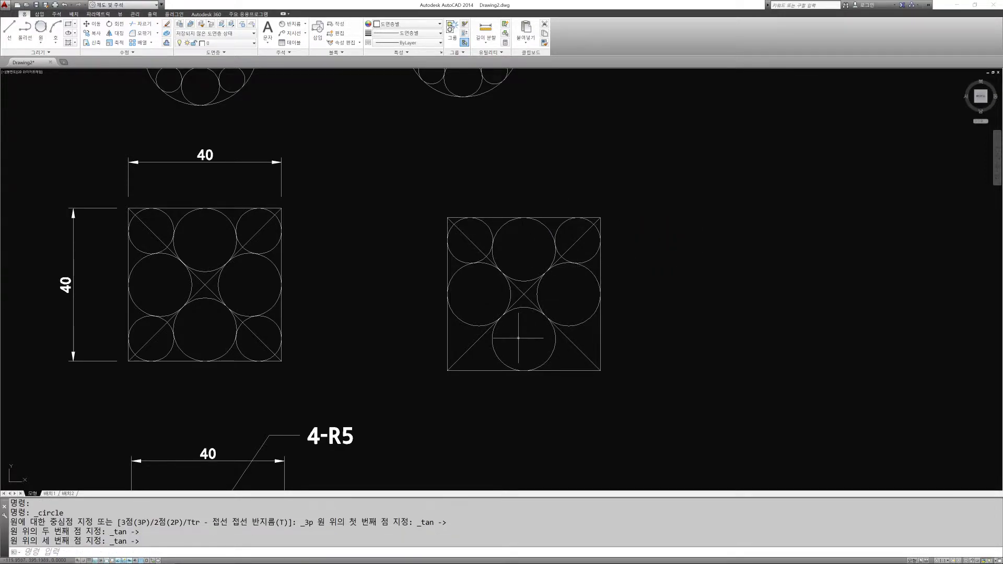
Draw a tangent-tangent-tangent circle in the new square's lower-right corner, touching the right edge, the lower edge and the lower circle
{"action": "scroll", "coordinate": [553, 374], "scroll_direction": "up", "scroll_amount": 1}
{"action": "scroll", "coordinate": [578, 353], "scroll_direction": "down", "scroll_amount": 2}
{"action": "scroll", "coordinate": [516, 340], "scroll_direction": "up", "scroll_amount": 1}
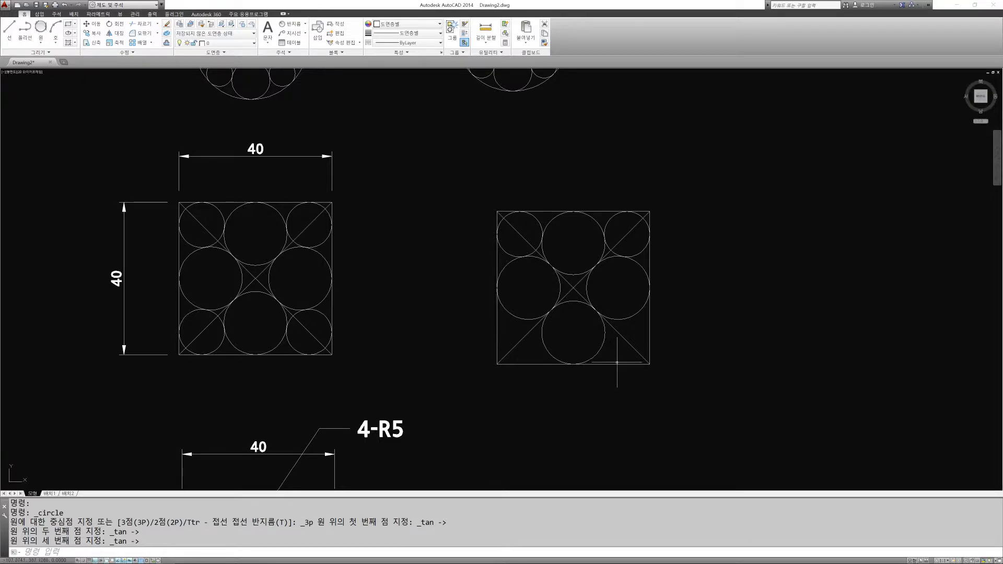
{"action": "scroll", "coordinate": [619, 360], "scroll_direction": "up", "scroll_amount": 2}
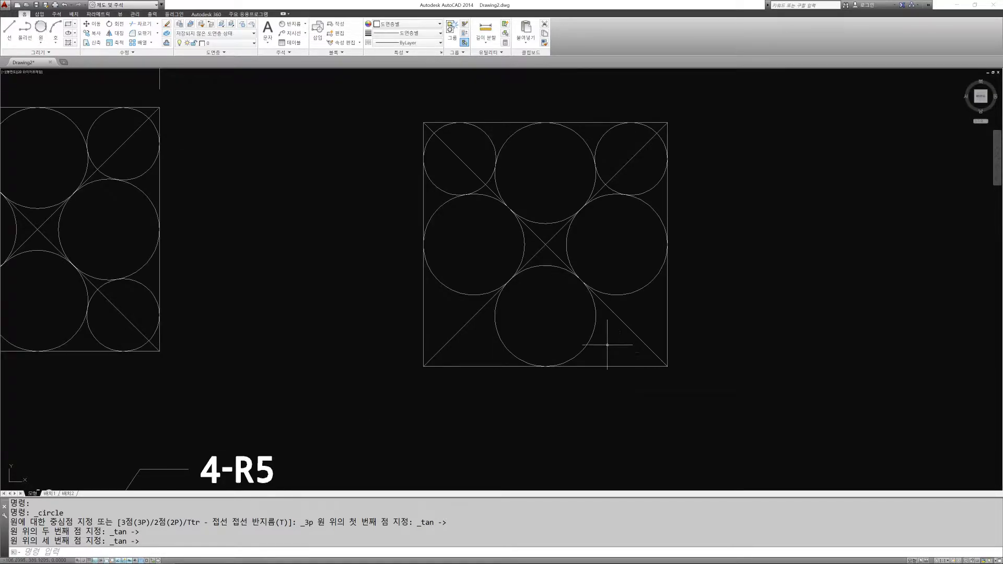
{"action": "left_click", "coordinate": [41, 27]}
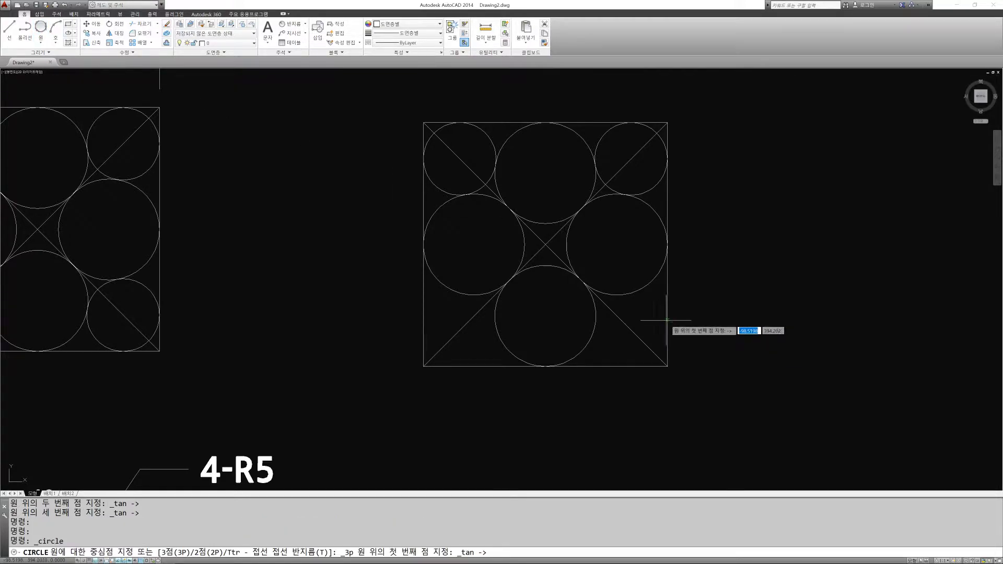
{"action": "left_click", "coordinate": [666, 320]}
{"action": "left_click", "coordinate": [625, 366]}
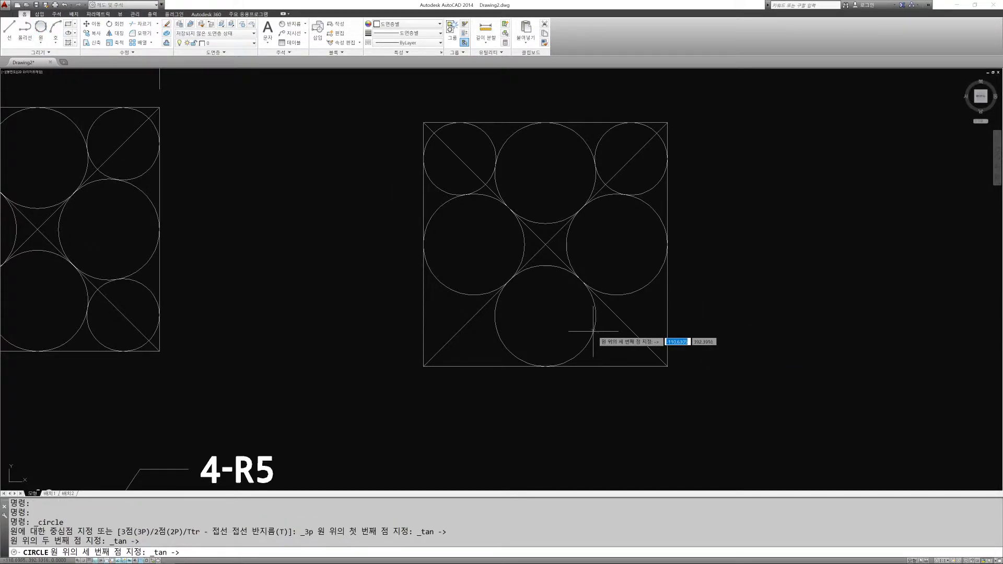
{"action": "left_click", "coordinate": [593, 330]}
Draw a tangent-tangent-tangent circle in the new square's lower-left corner, touching the lower edge, the left edge and the left circle
{"action": "mouse_move", "coordinate": [518, 379]}
{"action": "middle_mouse_down"}
{"action": "mouse_move", "coordinate": [557, 363]}
{"action": "mouse_move", "coordinate": [566, 383]}
{"action": "middle_mouse_up"}
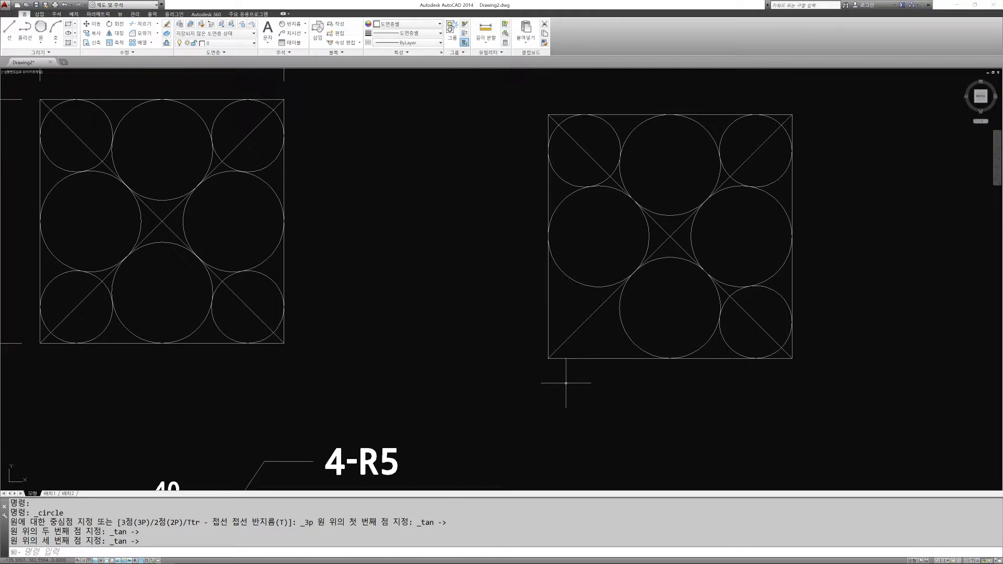
{"action": "left_click", "coordinate": [41, 27]}
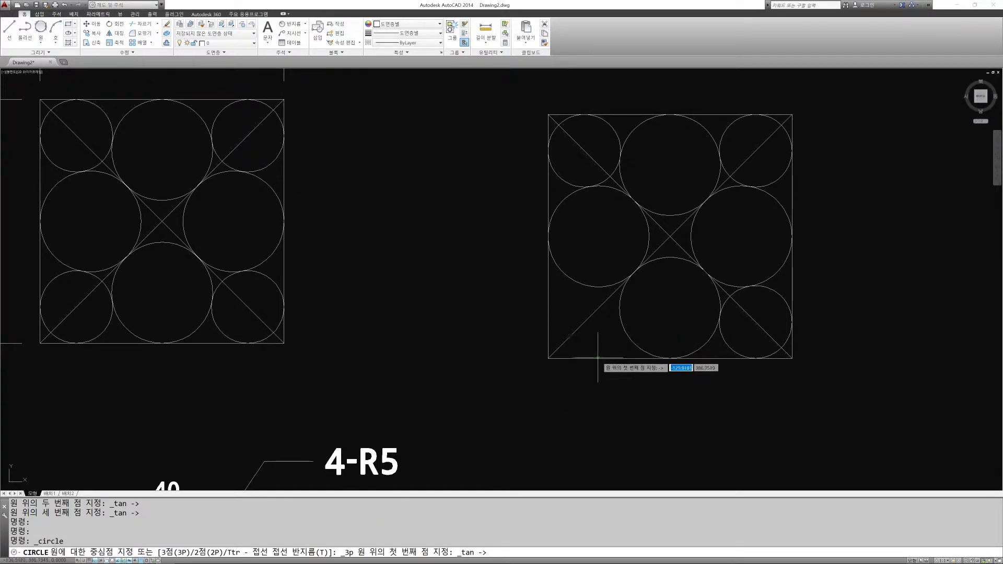
{"action": "left_click", "coordinate": [590, 358]}
{"action": "left_click", "coordinate": [548, 309]}
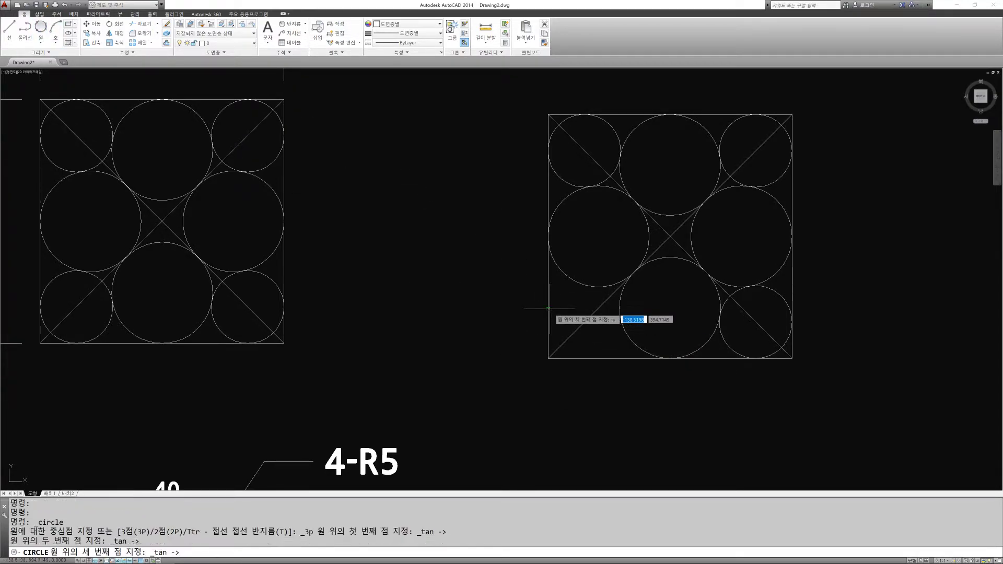
{"action": "left_click", "coordinate": [599, 287]}
Draw a 40 by 40 square with lines beside the 4-R5 reference figure
{"action": "scroll", "coordinate": [600, 293], "scroll_direction": "down", "scroll_amount": 4}
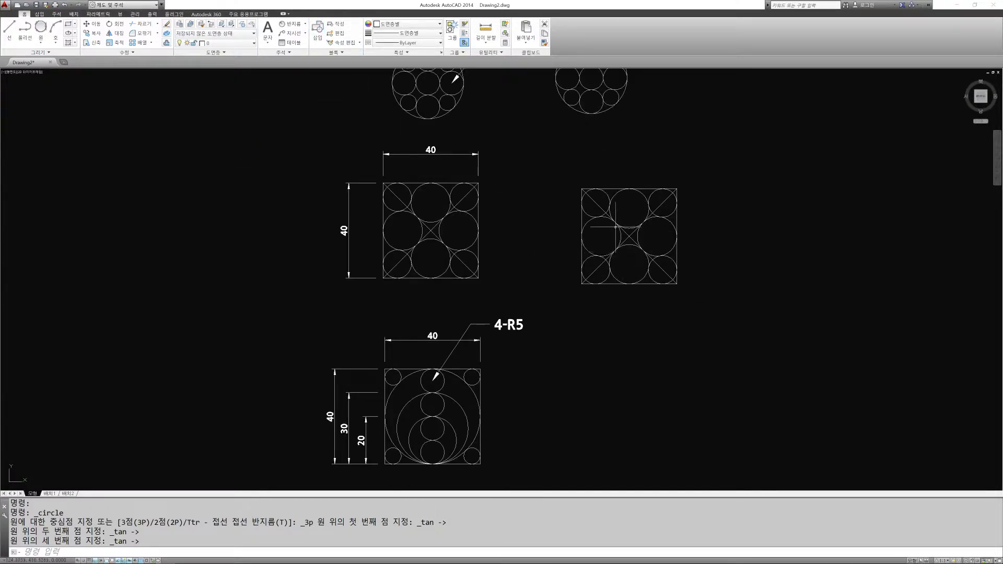
{"action": "mouse_move", "coordinate": [554, 349]}
{"action": "middle_mouse_down"}
{"action": "mouse_move", "coordinate": [528, 283]}
{"action": "mouse_move", "coordinate": [523, 297]}
{"action": "mouse_move", "coordinate": [552, 287]}
{"action": "middle_mouse_up"}
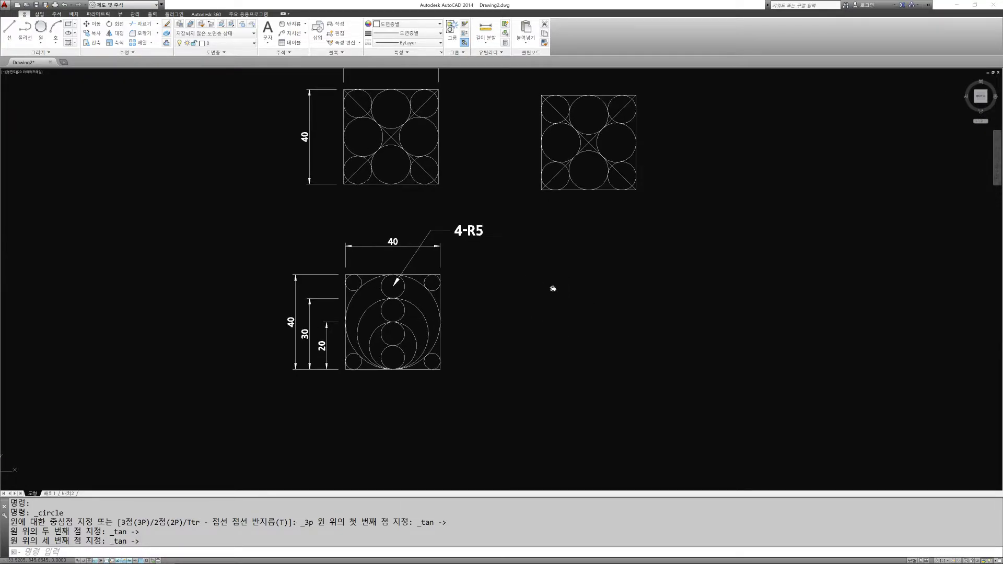
{"action": "key", "text": "Escape"}
{"action": "key", "text": "Escape"}
{"action": "key", "text": "Return"}
{"action": "left_click", "coordinate": [554, 257]}
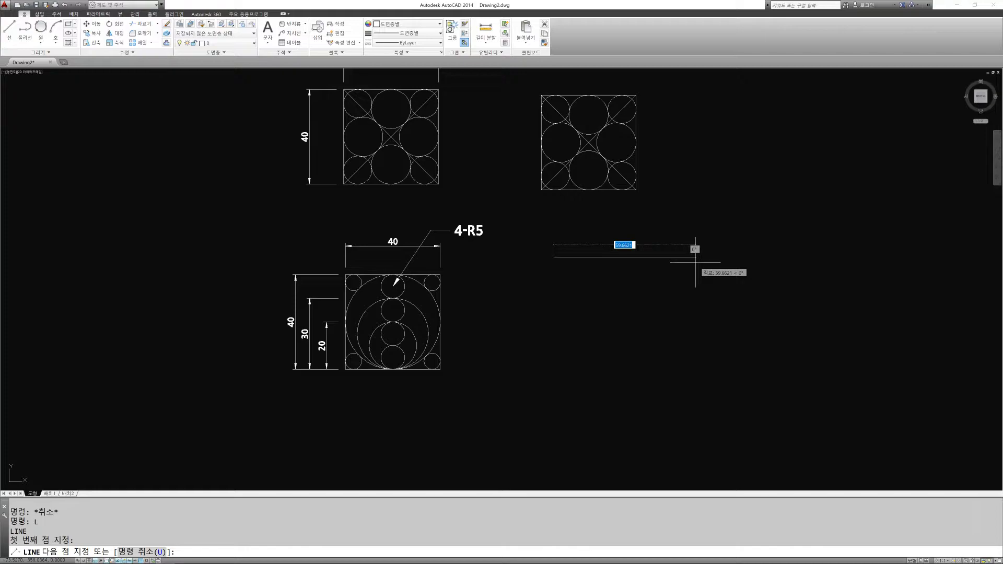
{"action": "type", "text": "4"}
{"action": "key", "text": "Return"}
{"action": "type", "text": "40"}
{"action": "key", "text": "Return"}
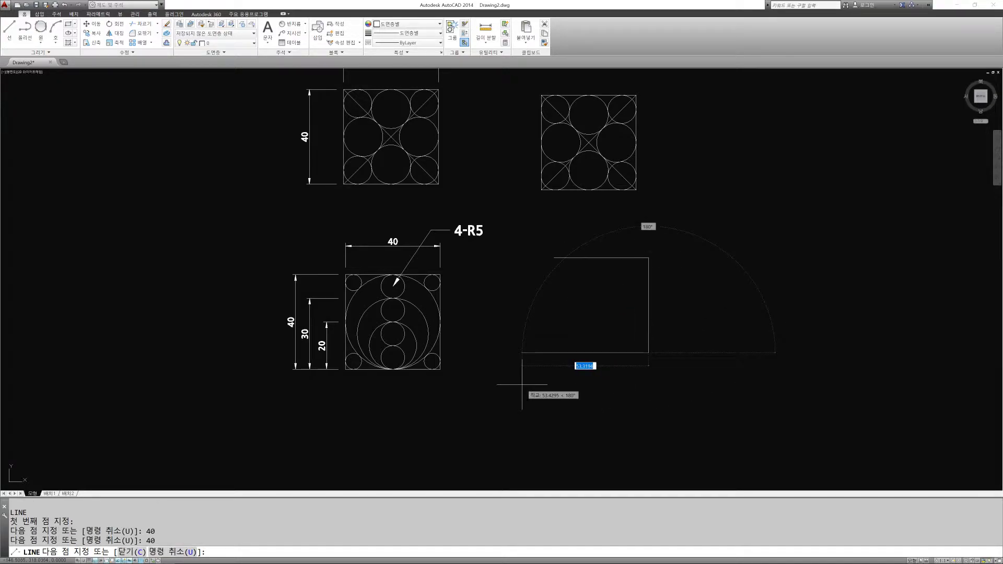
{"action": "type", "text": "40"}
{"action": "key", "text": "Return"}
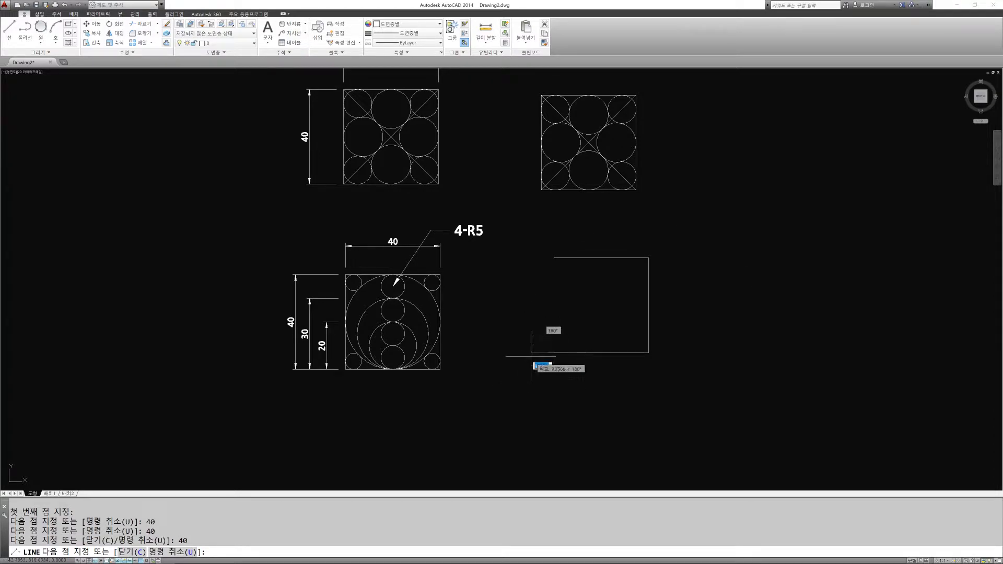
{"action": "left_click", "coordinate": [554, 258]}
{"action": "key", "text": "Escape"}
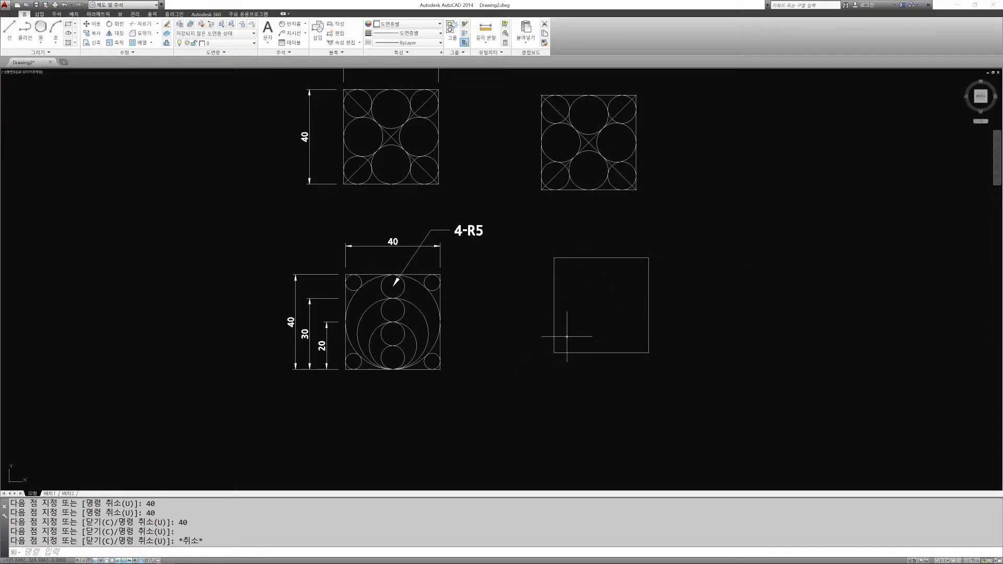
Draw a two-point circle inside the new square, from the upper edge's midpoint to the lower edge's midpoint
{"action": "scroll", "coordinate": [572, 327], "scroll_direction": "up", "scroll_amount": 2}
{"action": "middle_click_drag", "start_coordinate": [589, 336], "coordinate": [605, 273]}
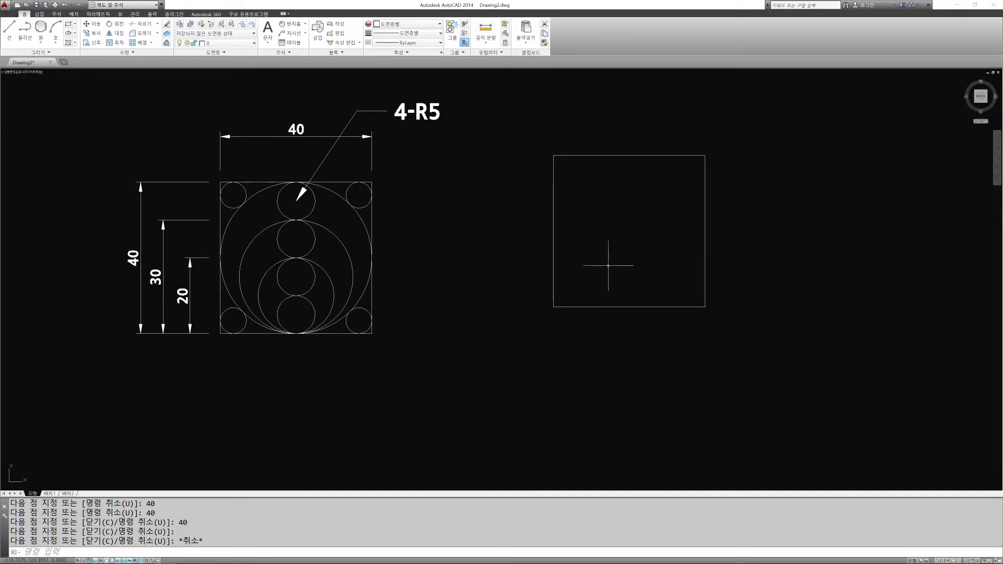
{"action": "middle_click_drag", "start_coordinate": [447, 197], "coordinate": [476, 254]}
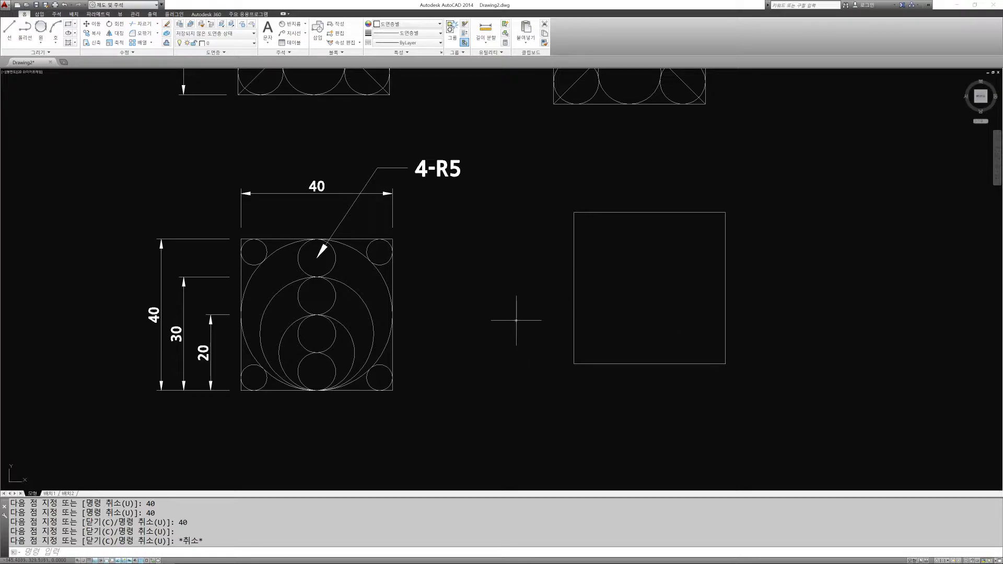
{"action": "middle_click_drag", "start_coordinate": [542, 295], "coordinate": [523, 298]}
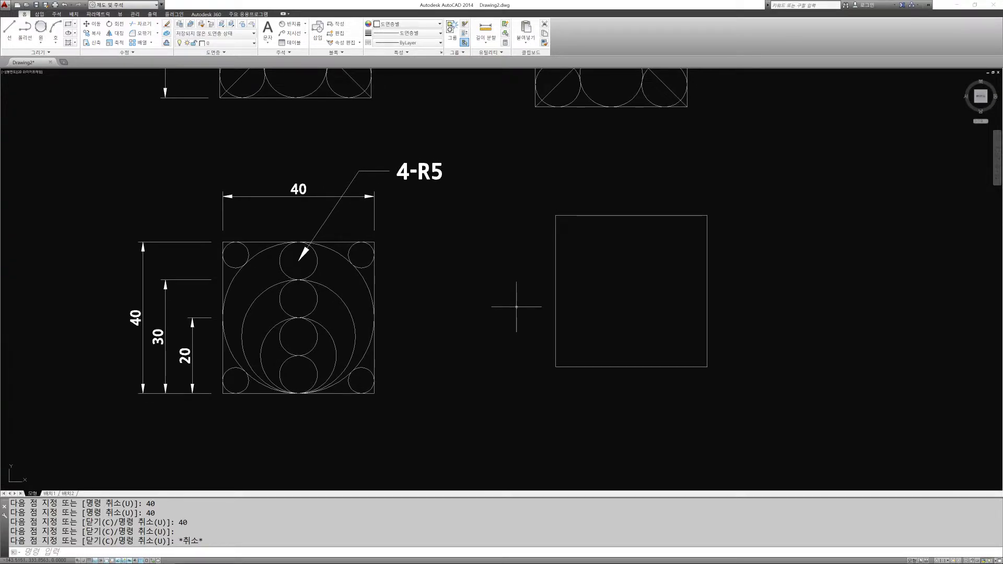
{"action": "key", "text": "Return"}
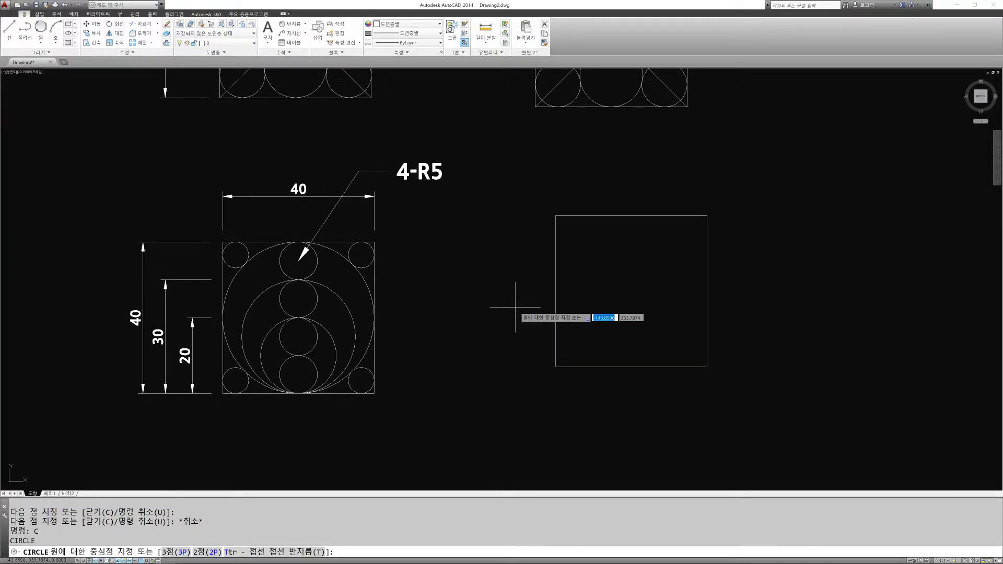
{"action": "type", "text": "2P"}
{"action": "key", "text": "Return"}
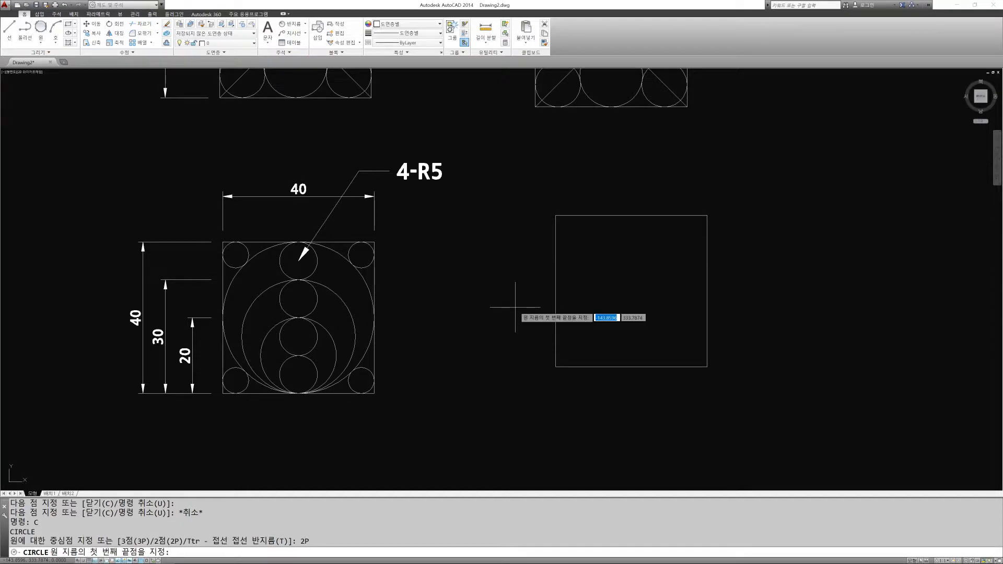
{"action": "left_click", "coordinate": [631, 215]}
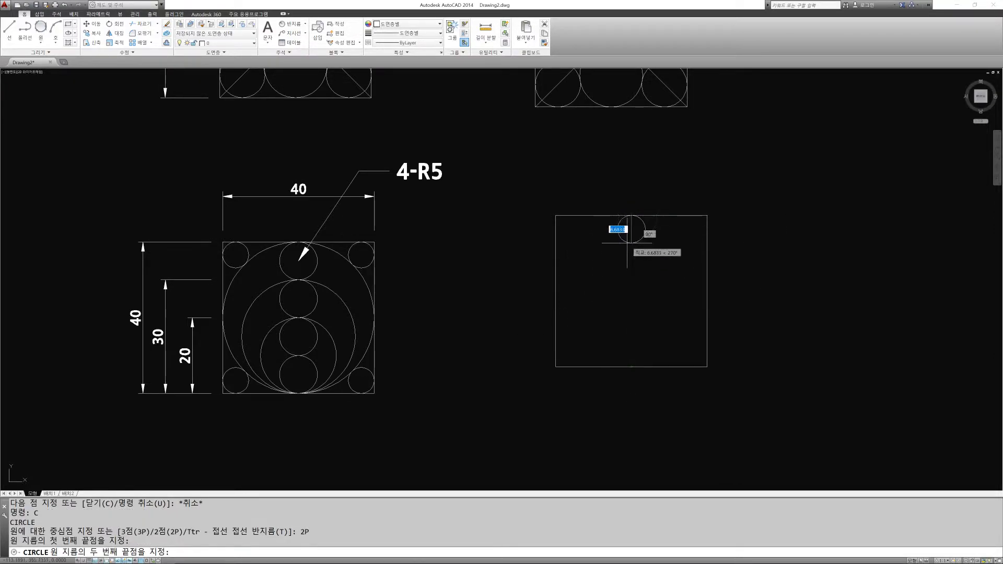
{"action": "middle_click_drag", "start_coordinate": [632, 300], "coordinate": [621, 302]}
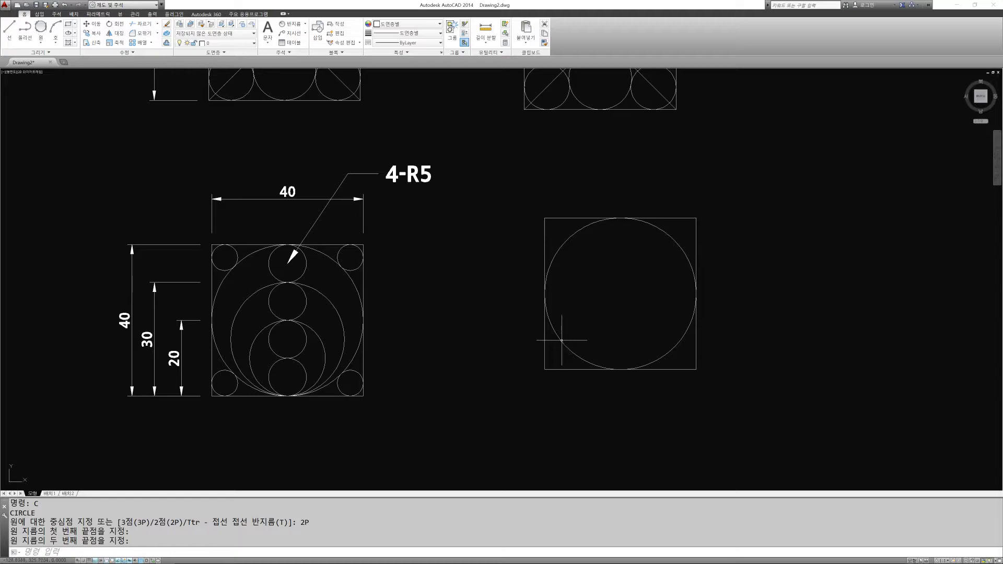
Draw a tangent-tangent-tangent circle in the square's upper-left corner, touching the upper edge, the left edge and the large circle
{"action": "left_click", "coordinate": [40, 29]}
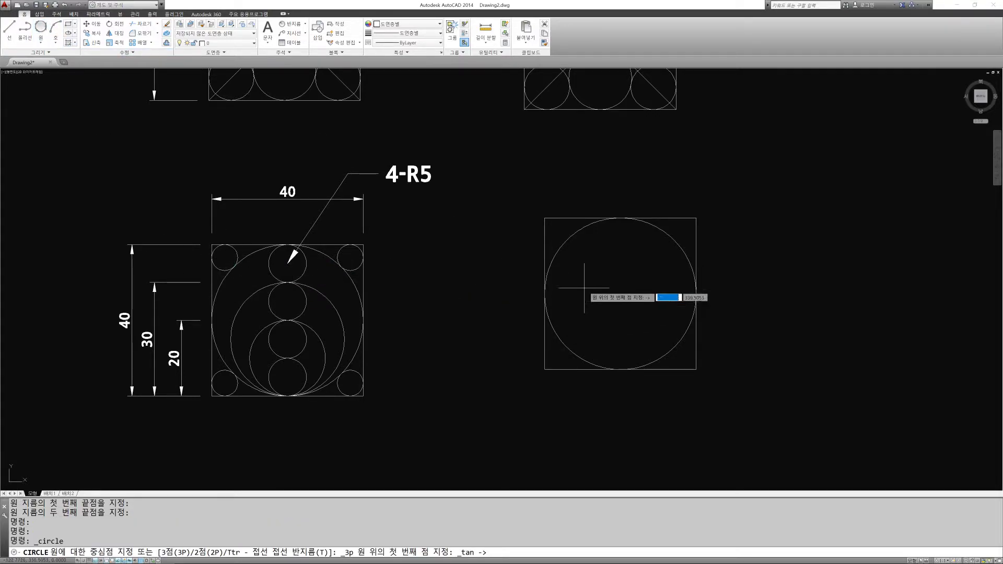
{"action": "left_click", "coordinate": [564, 218]}
{"action": "left_click", "coordinate": [545, 238]}
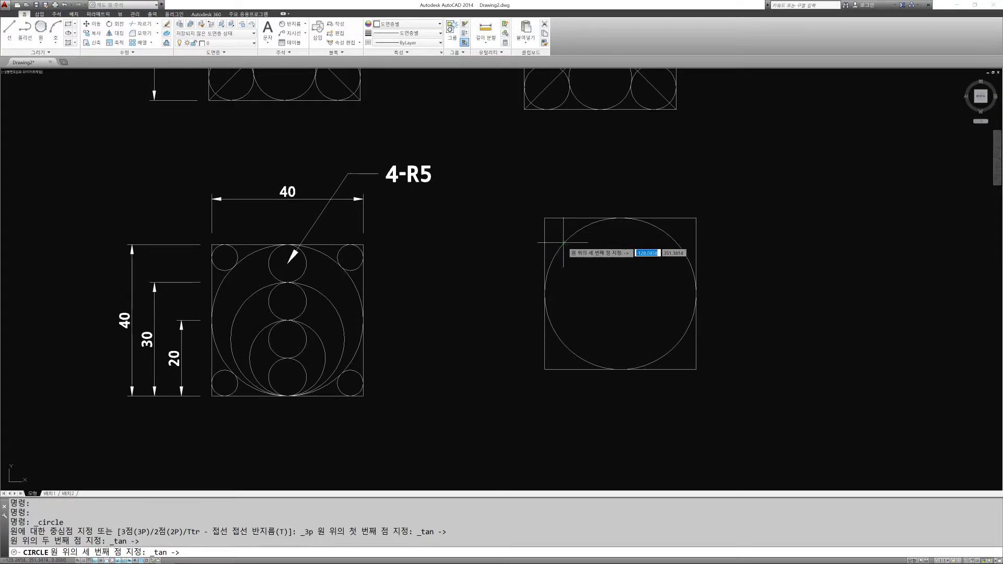
{"action": "left_click", "coordinate": [565, 240]}
Draw a tangent-tangent-tangent circle in the square's upper-right corner, touching the upper edge, the right edge and the large circle
{"action": "left_click", "coordinate": [41, 27]}
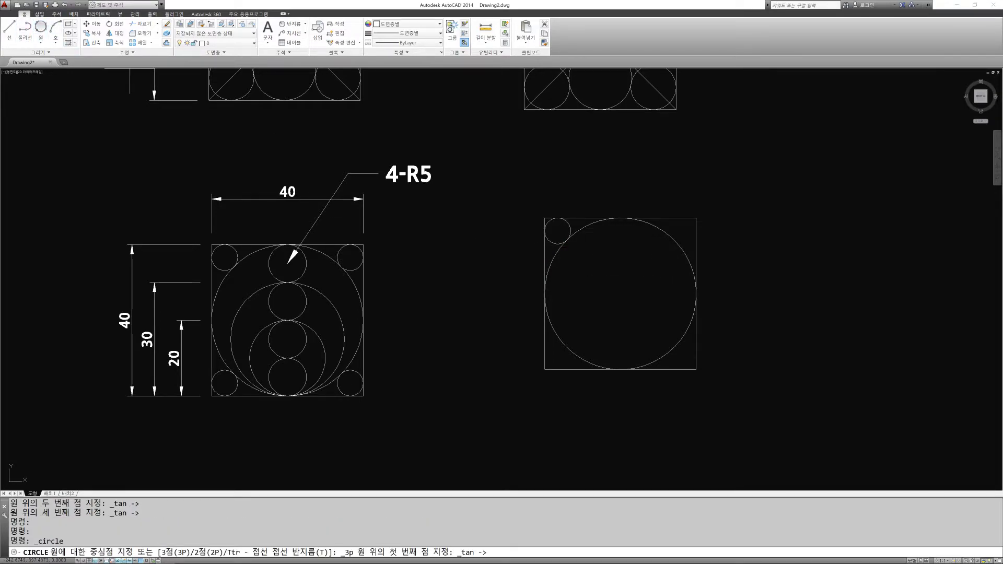
{"action": "left_click", "coordinate": [680, 218]}
{"action": "left_click", "coordinate": [696, 250]}
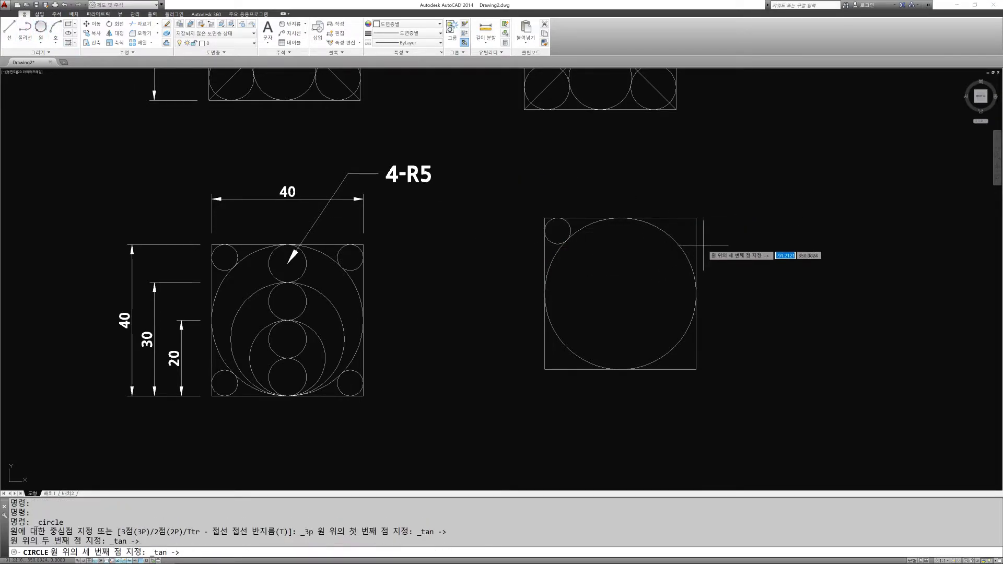
{"action": "left_click", "coordinate": [675, 242]}
Draw a tangent-tangent-tangent circle in the square's lower-right corner, touching the right edge, the large circle and the lower edge
{"action": "left_click", "coordinate": [41, 28]}
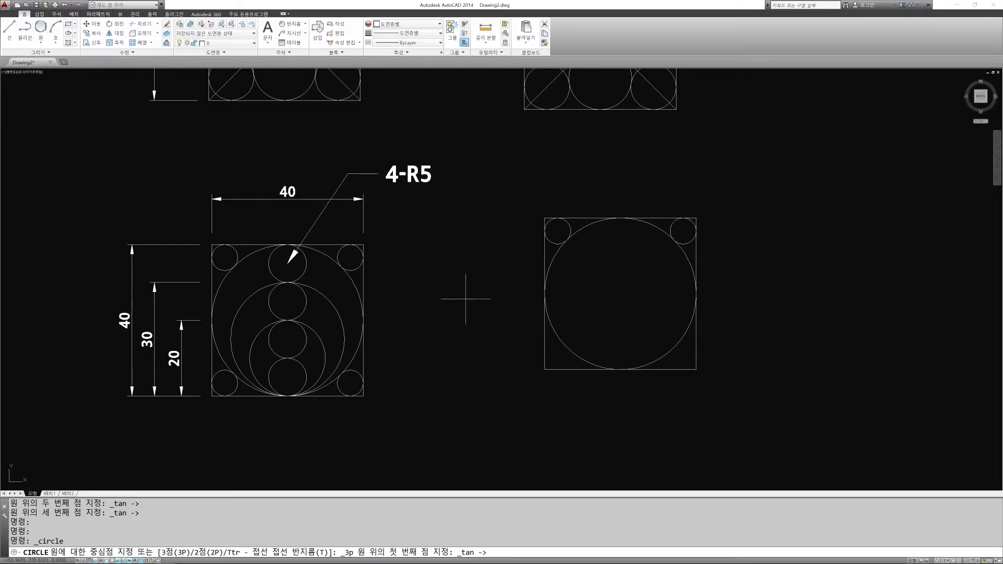
{"action": "left_click", "coordinate": [696, 348]}
{"action": "left_click", "coordinate": [676, 346]}
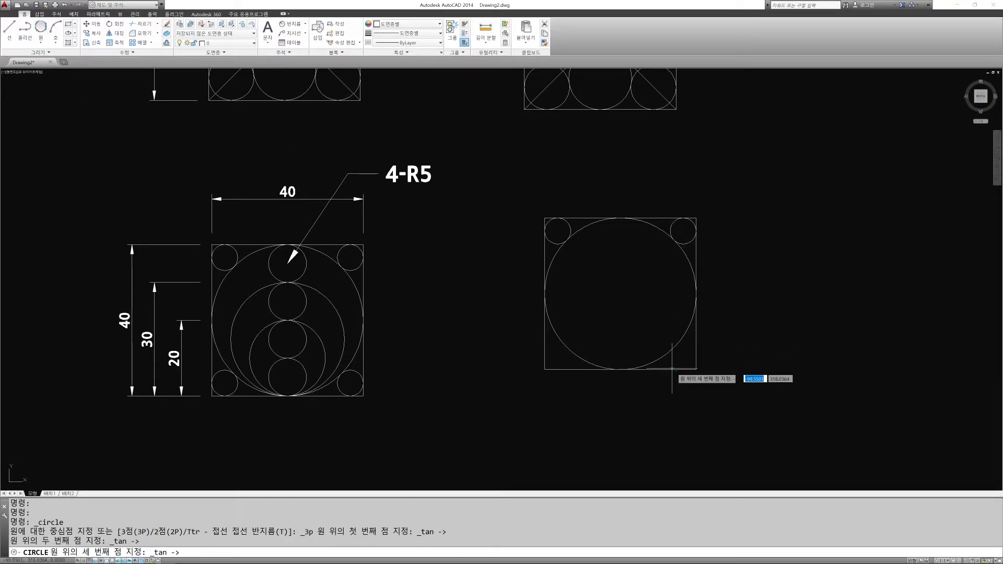
{"action": "left_click", "coordinate": [669, 369]}
Draw a tangent-tangent-tangent circle in the square's lower-left corner, touching the large circle, the left edge and the lower edge
{"action": "left_click", "coordinate": [41, 26]}
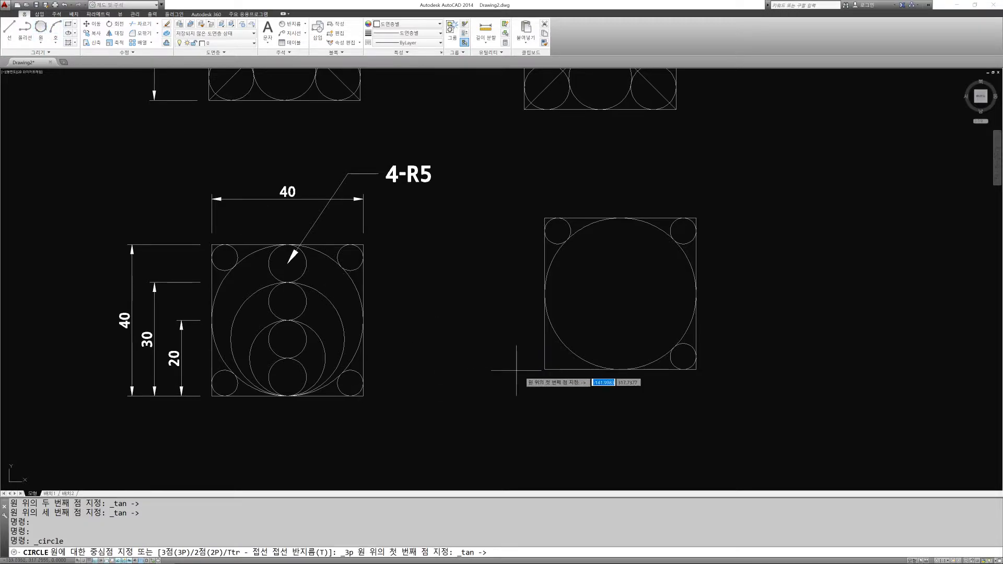
{"action": "left_click", "coordinate": [564, 349]}
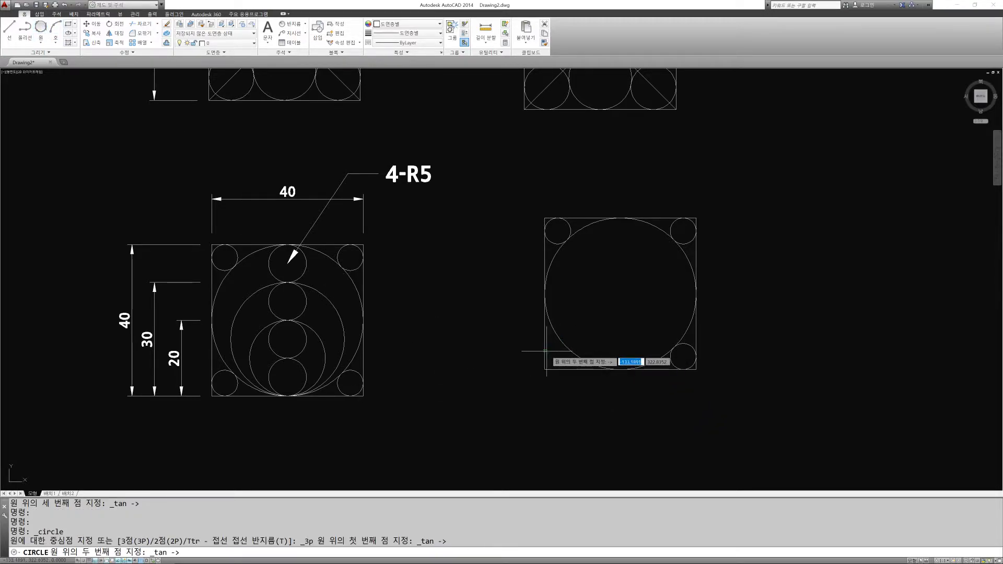
{"action": "left_click", "coordinate": [544, 361]}
{"action": "left_click", "coordinate": [554, 369]}
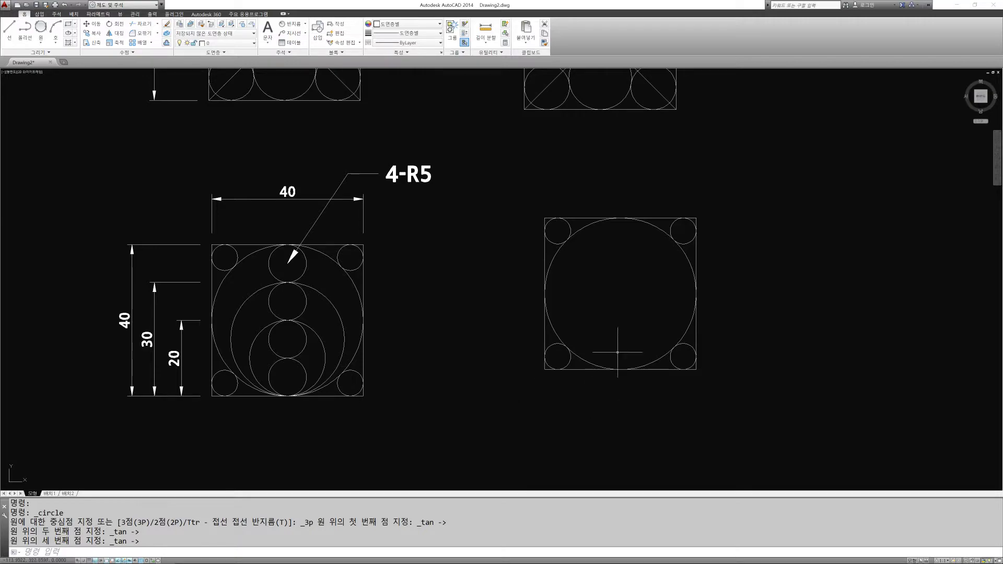
{"action": "type", "text": "L"}
{"action": "key", "text": "Return"}
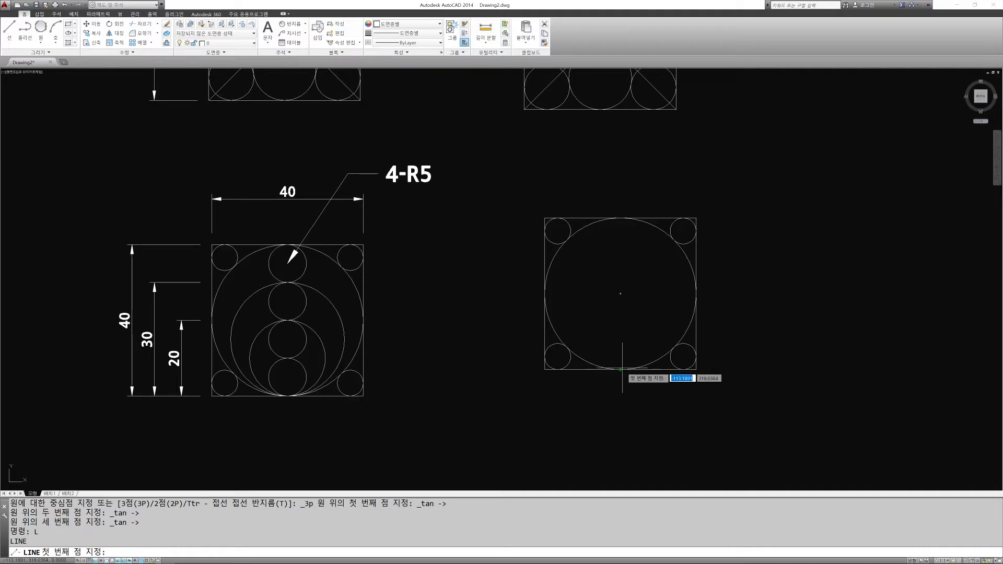
{"action": "left_click", "coordinate": [620, 369]}
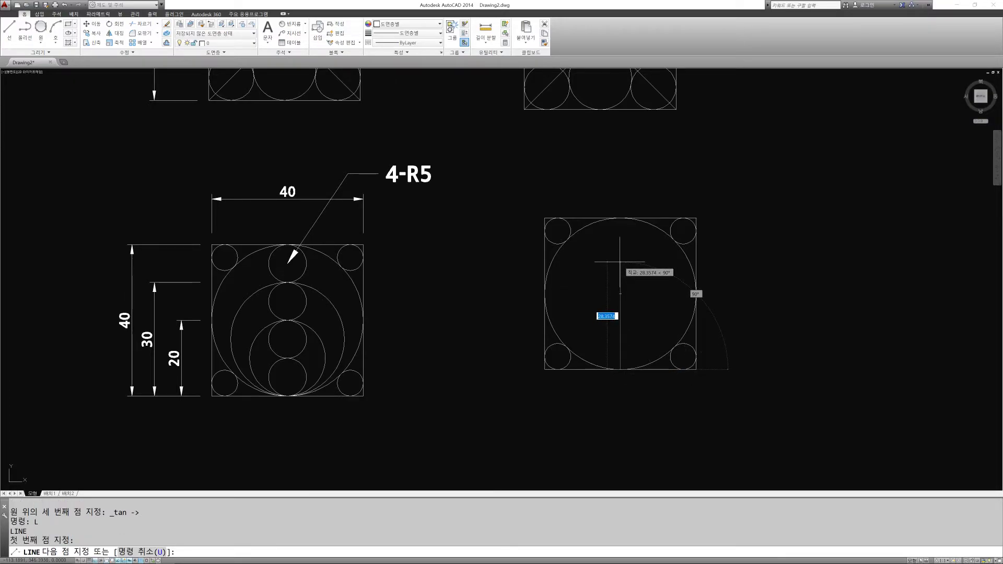
{"action": "key", "text": "Escape"}
{"action": "key", "text": "Escape"}
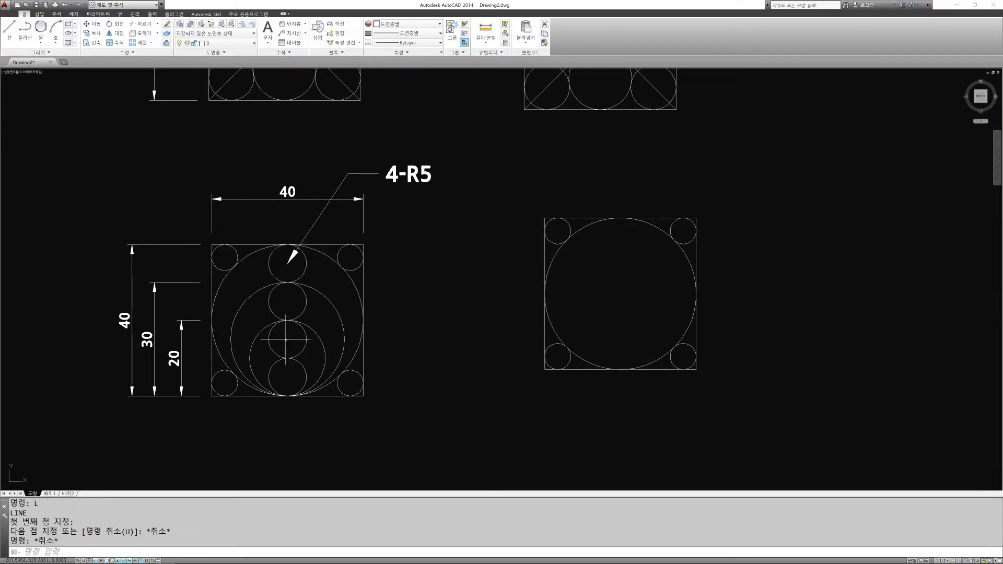
Examine the smallest of the nested circles and its height dimension in the 4-R5 reference figure
{"action": "left_click", "coordinate": [319, 340]}
{"action": "left_click", "coordinate": [308, 330]}
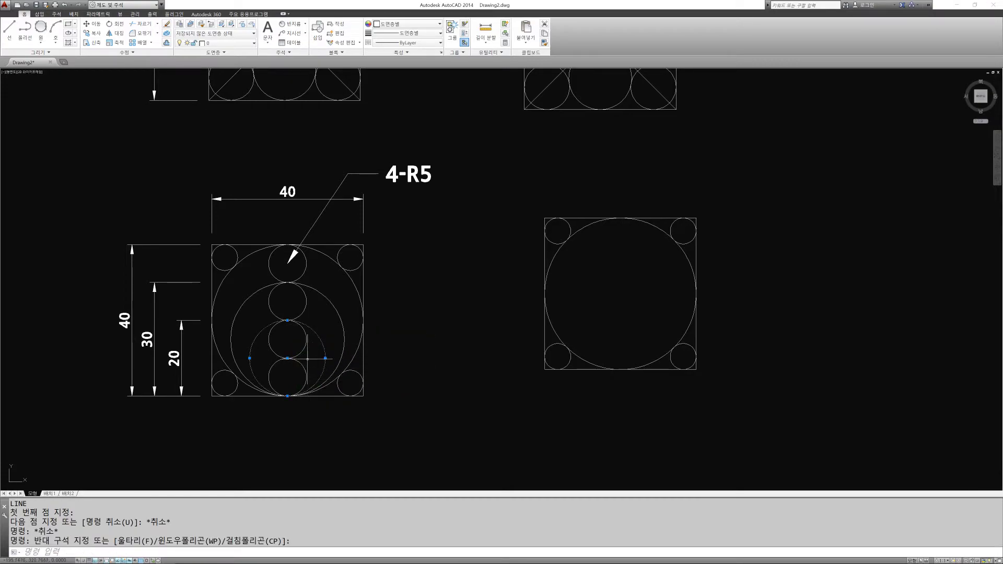
{"action": "left_click", "coordinate": [188, 341]}
{"action": "key", "text": "Escape"}
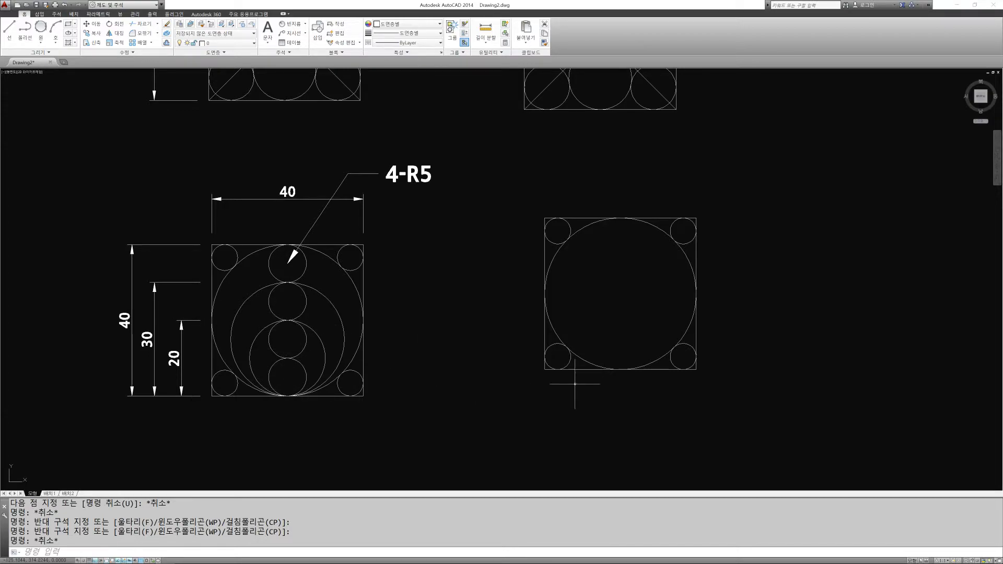
Draw a vertical line 20 mm long upward from the lowest point of the large circle in the new square
{"action": "key", "text": "Escape"}
{"action": "key", "text": "Escape"}
{"action": "type", "text": "l"}
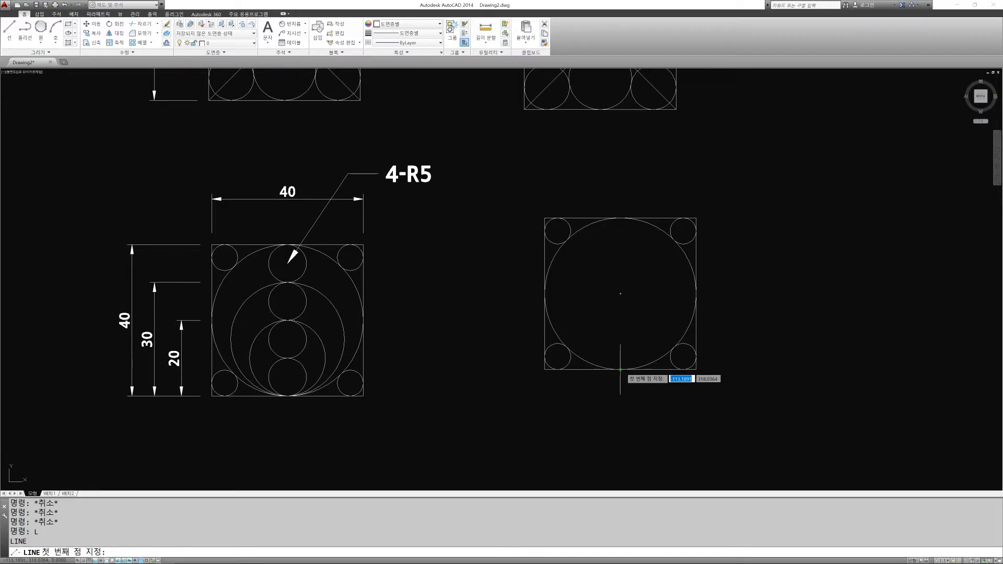
{"action": "key", "text": "Return"}
{"action": "left_click", "coordinate": [620, 369]}
{"action": "type", "text": "20"}
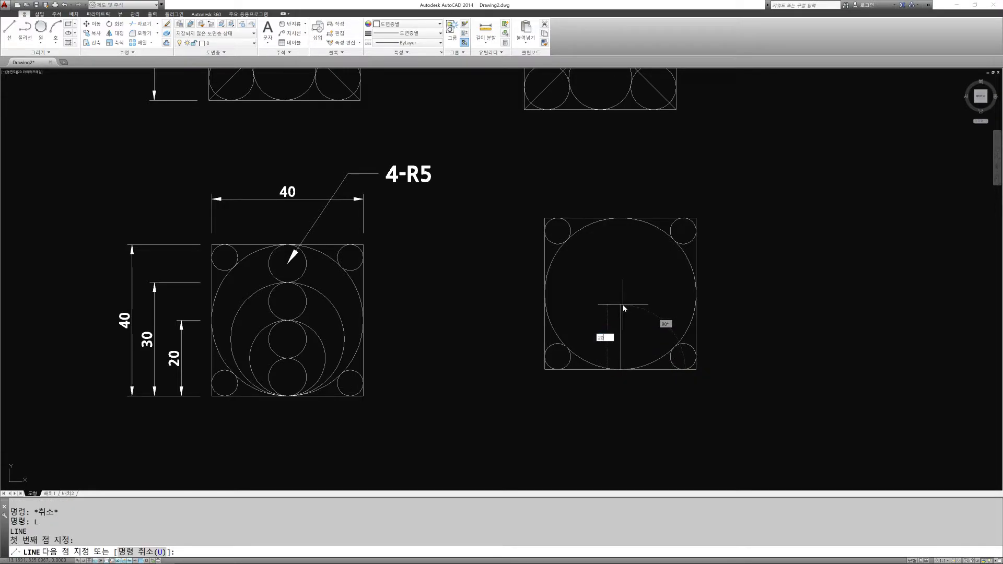
{"action": "key", "text": "Return"}
{"action": "key", "text": "Escape"}
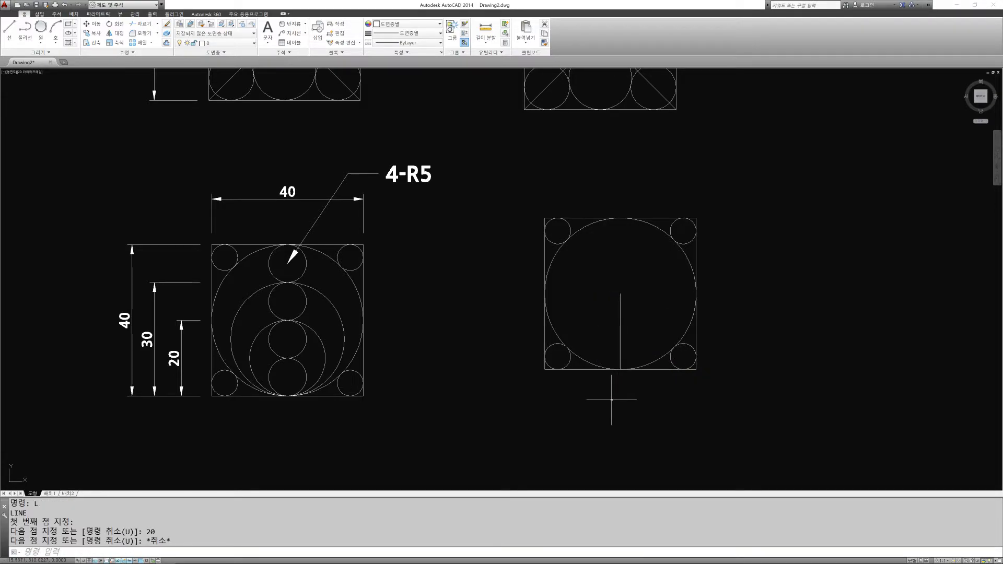
Draw a circle centred on the midpoint of the vertical line, passing through the line's upper end
{"action": "type", "text": "c"}
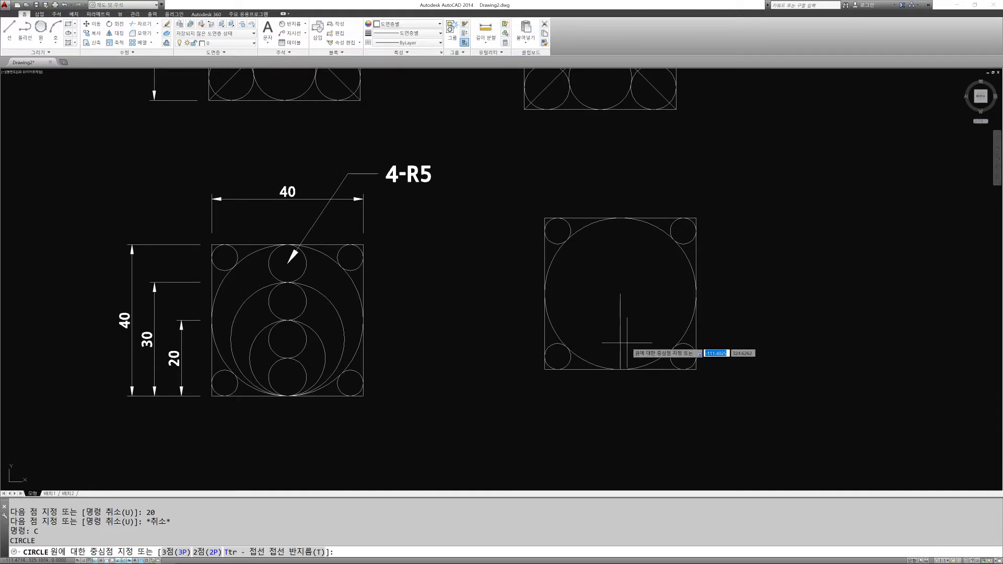
{"action": "key", "text": "Return"}
{"action": "left_click", "coordinate": [620, 332]}
{"action": "key", "text": "Escape"}
{"action": "key", "text": "Return"}
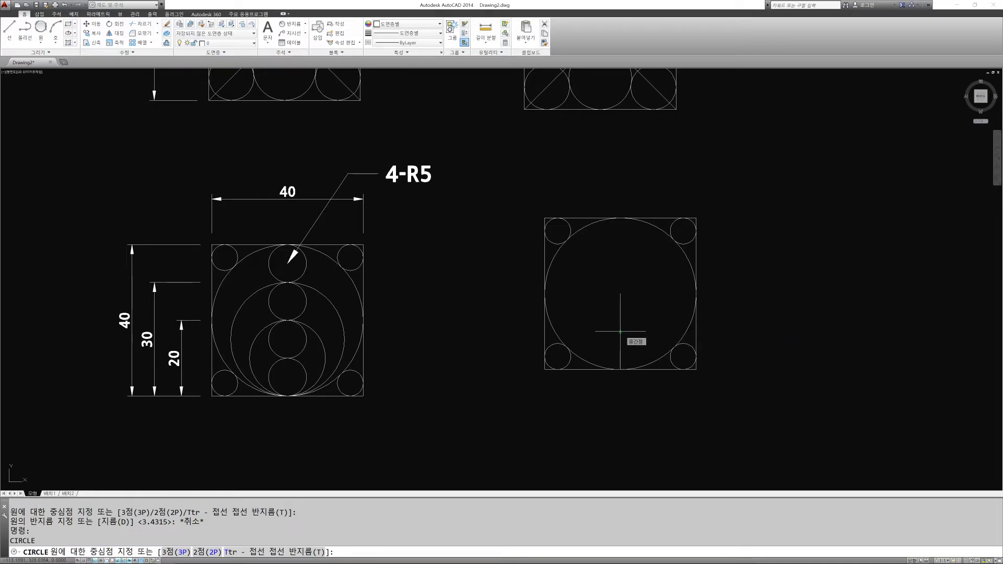
{"action": "left_click", "coordinate": [620, 331]}
{"action": "type", "text": "10"}
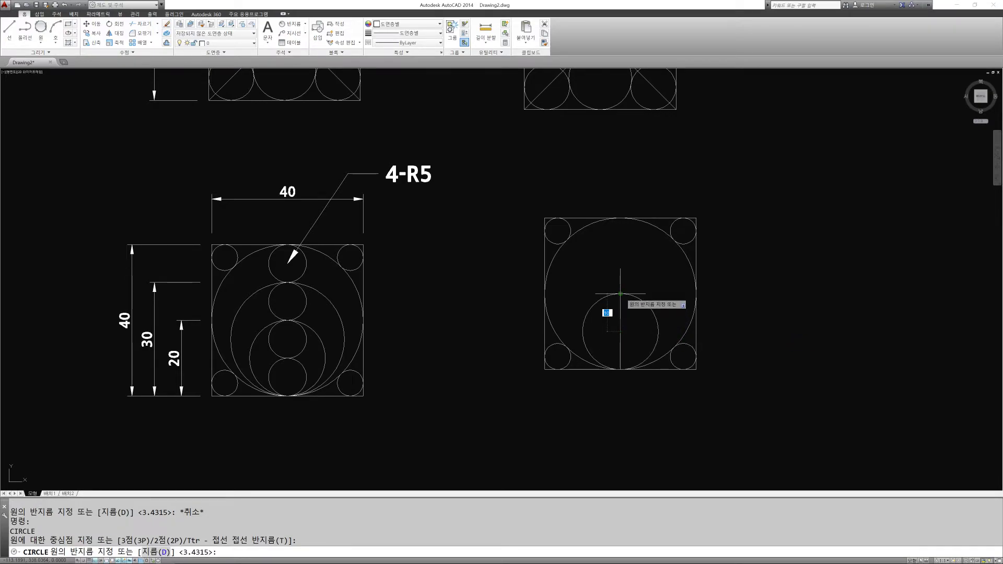
{"action": "key", "text": "Return"}
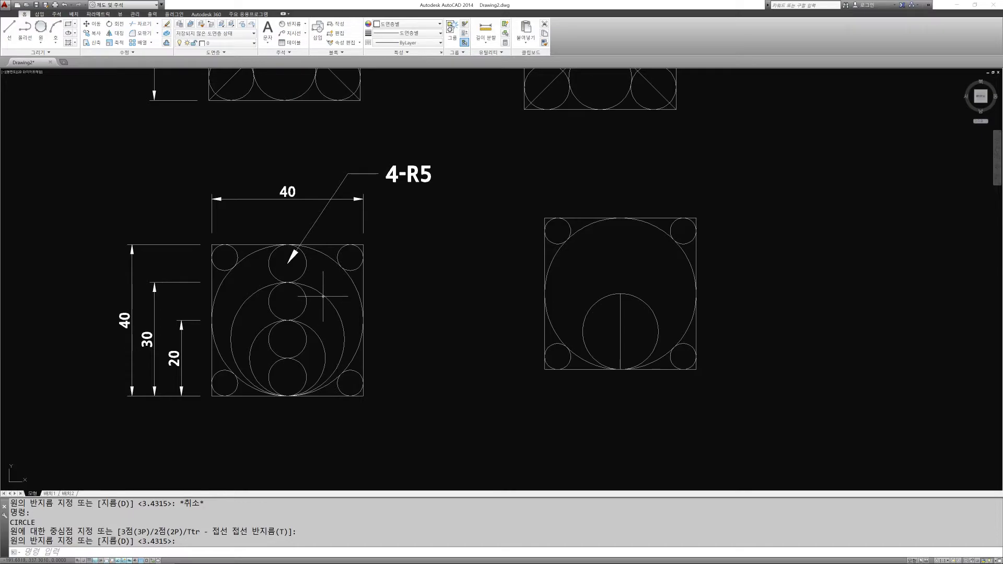
Draw a vertical line 30 mm long upward from the large circle's lowest point
{"action": "key", "text": "Escape"}
{"action": "key", "text": "Escape"}
{"action": "type", "text": "l"}
{"action": "key", "text": "Return"}
{"action": "left_click", "coordinate": [608, 369]}
{"action": "type", "text": "30"}
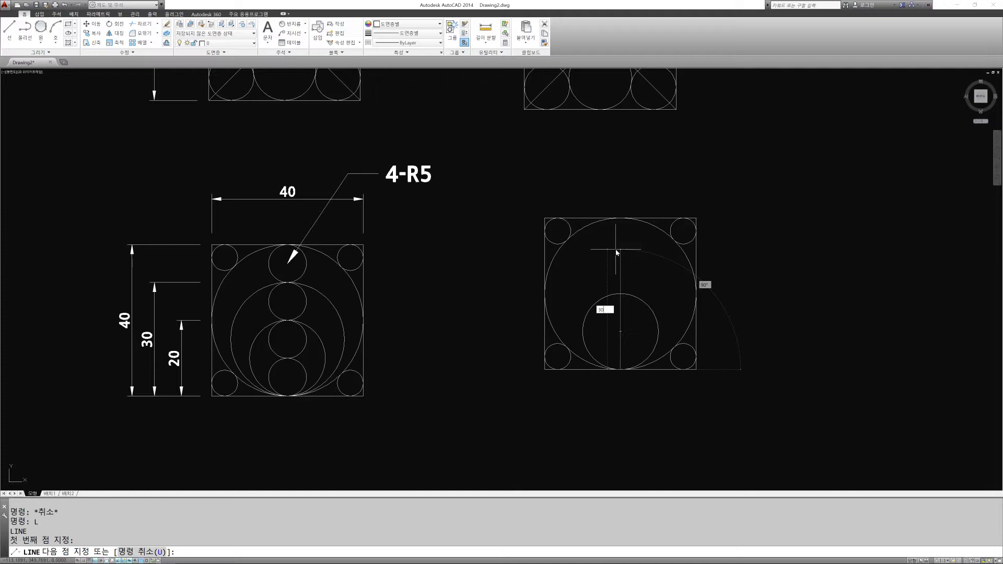
{"action": "key", "text": "Return"}
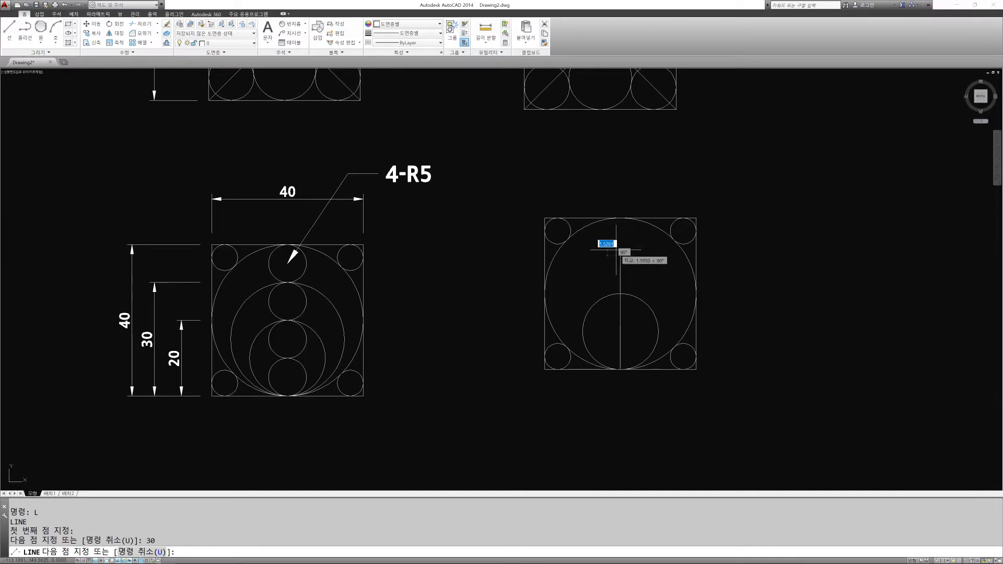
{"action": "key", "text": "Escape"}
{"action": "type", "text": "c"}
{"action": "key", "text": "Return"}
{"action": "key", "text": "Escape"}
{"action": "key", "text": "Escape"}
Erase the shorter 20 mm construction line, keeping the 30 mm one
{"action": "type", "text": "e"}
{"action": "key", "text": "Return"}
{"action": "left_click", "coordinate": [613, 279]}
{"action": "left_click", "coordinate": [634, 399]}
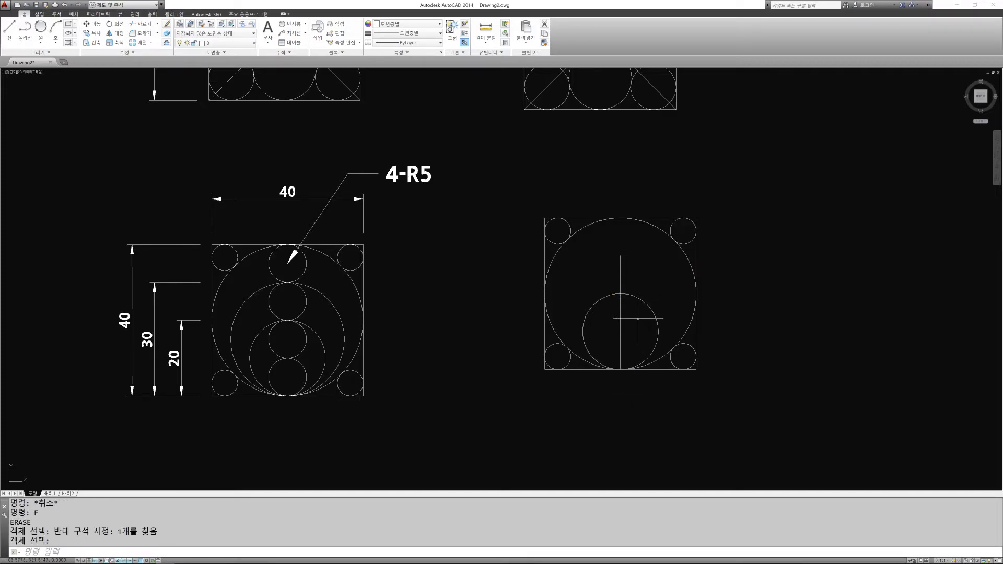
{"action": "key", "text": "Escape"}
{"action": "key", "text": "Escape"}
{"action": "type", "text": "c"}
{"action": "key", "text": "Return"}
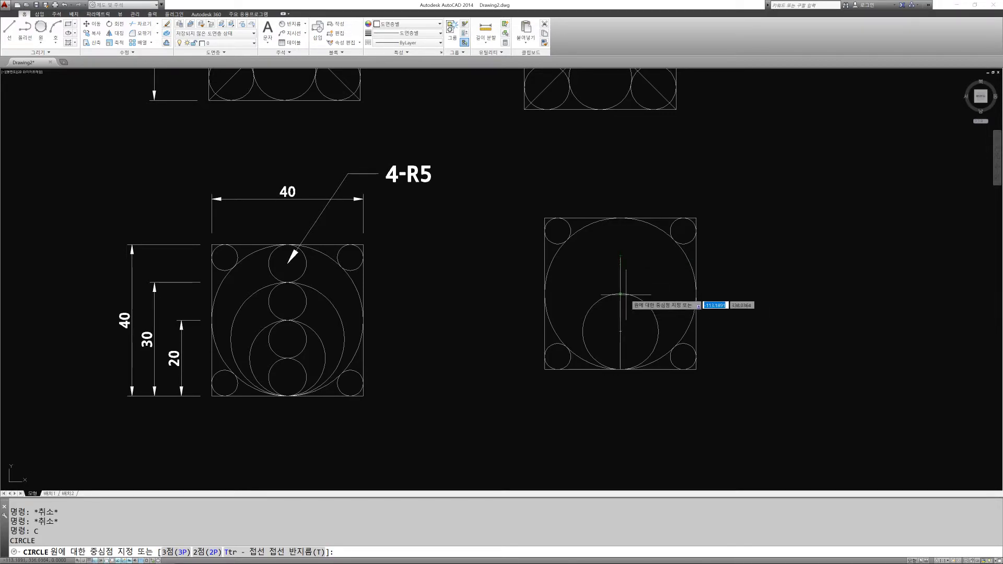
{"action": "key", "text": "Escape"}
Draw a two-point (2P) circle using the two ends of the 30 mm vertical line as its diameter
{"action": "type", "text": "c"}
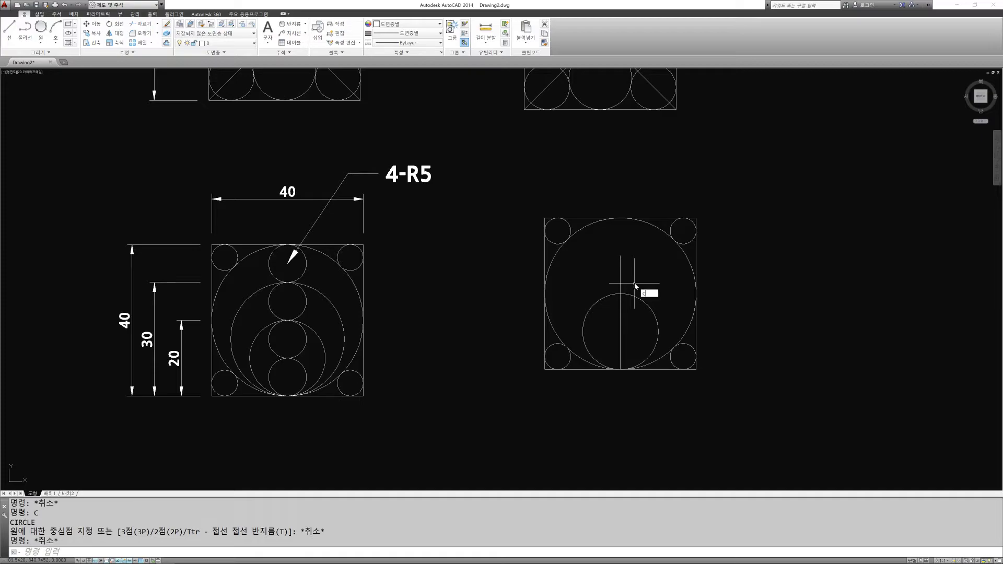
{"action": "key", "text": "Return"}
{"action": "type", "text": "2P"}
{"action": "key", "text": "Return"}
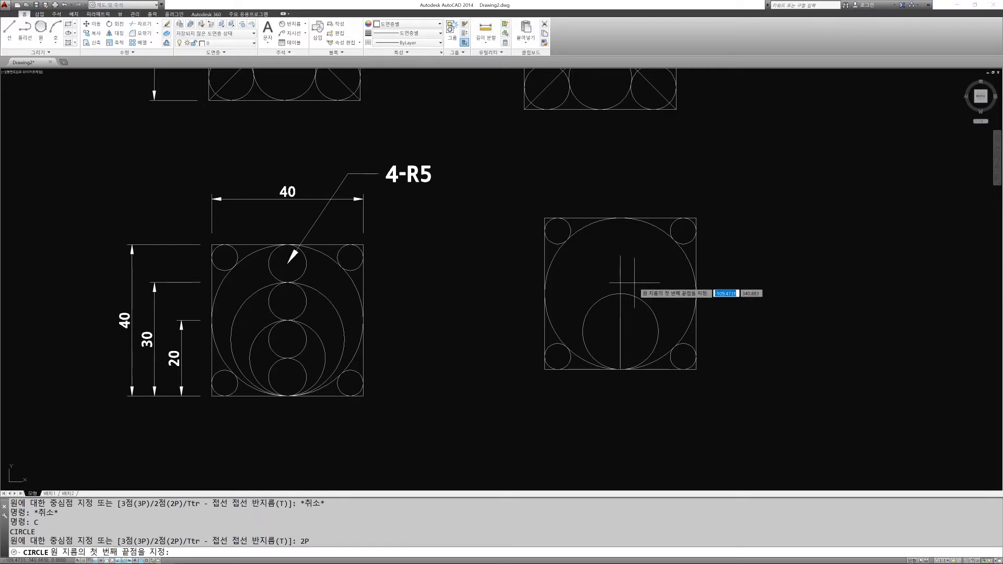
{"action": "left_click", "coordinate": [621, 256]}
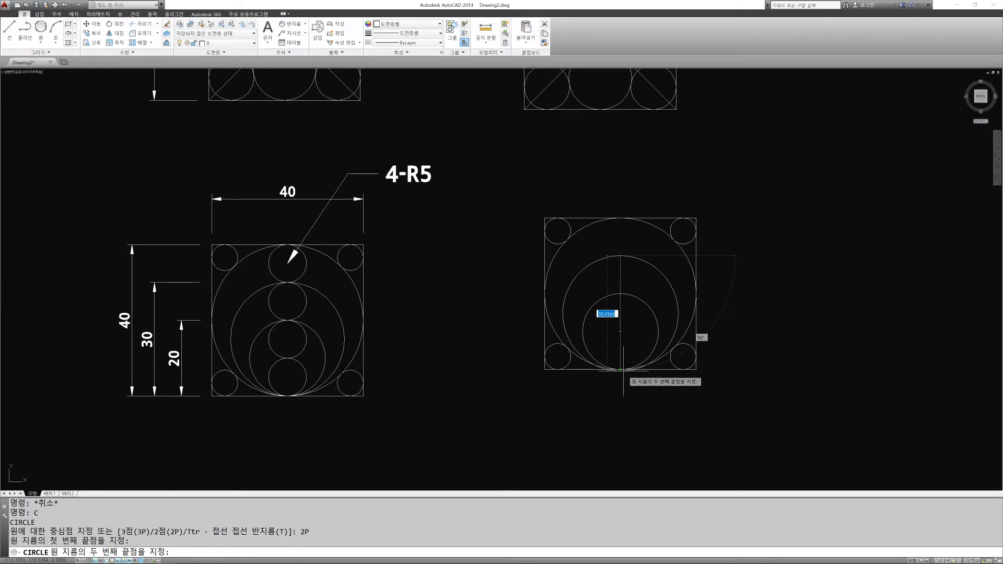
{"action": "left_click", "coordinate": [630, 369]}
{"action": "key", "text": "Escape"}
{"action": "key", "text": "Escape"}
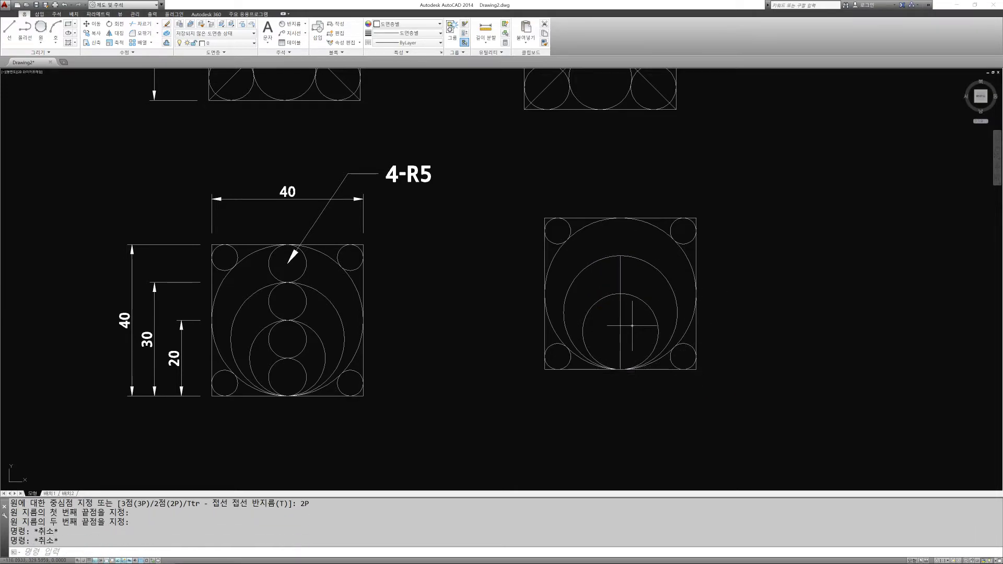
Erase the 30 mm vertical construction line inside the nested circles
{"action": "type", "text": "E"}
{"action": "key", "text": "Return"}
{"action": "left_click", "coordinate": [639, 329]}
{"action": "left_click", "coordinate": [620, 309]}
{"action": "key", "text": "Return"}
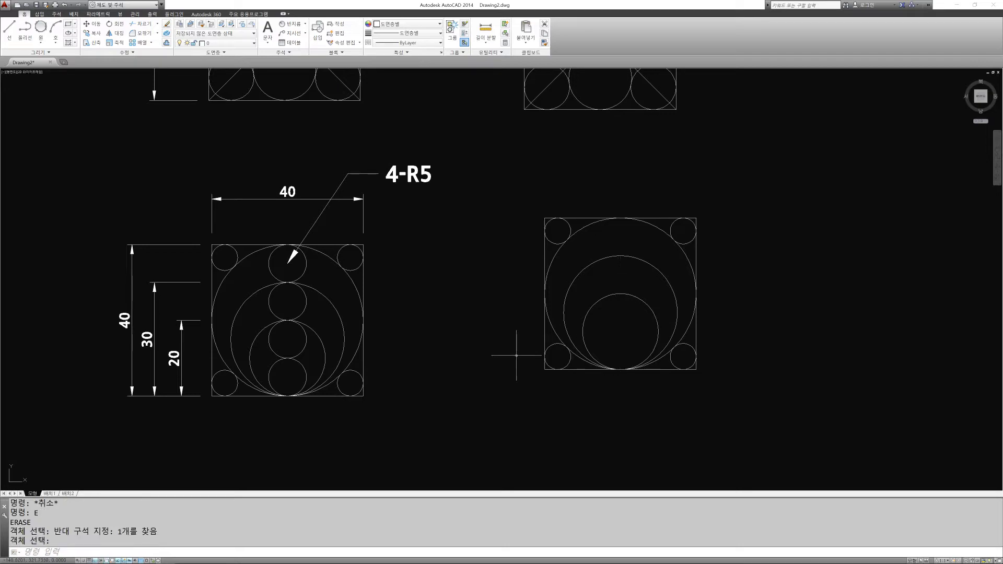
{"action": "key", "text": "Escape"}
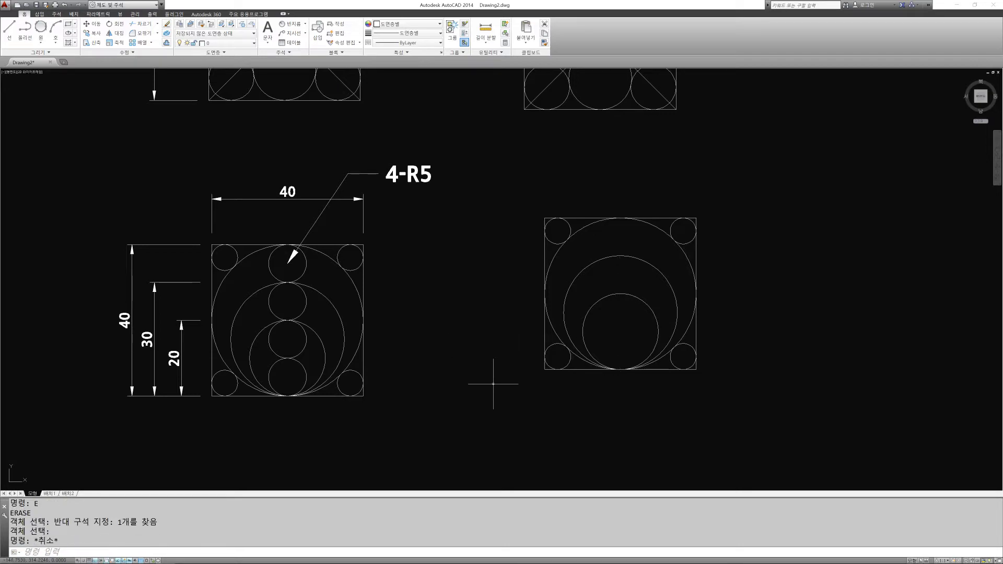
Draw a two-point (2P) circle between the top of the large circle and the top of the middle nested circle
{"action": "middle_click_drag", "start_coordinate": [601, 337], "coordinate": [573, 351]}
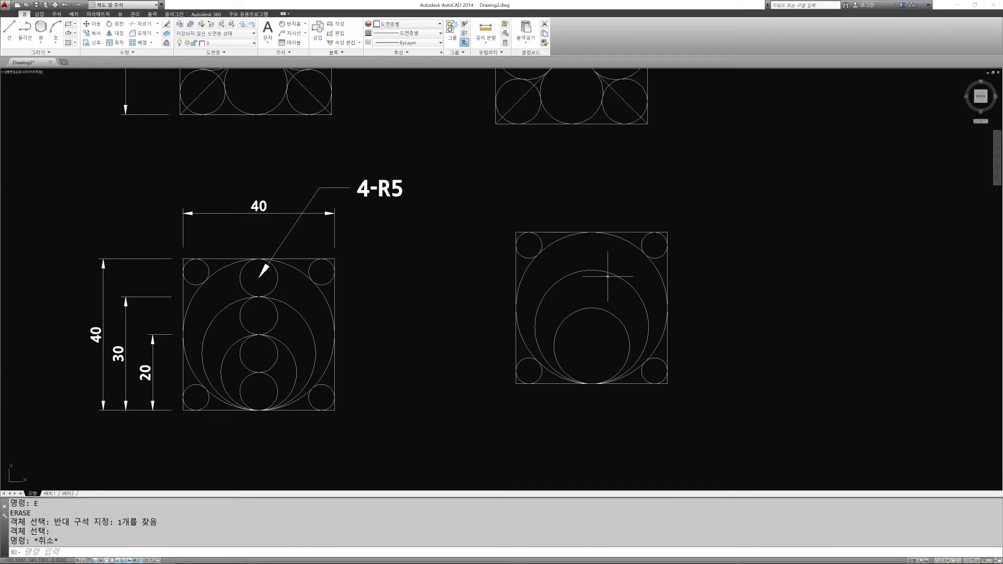
{"action": "type", "text": "c"}
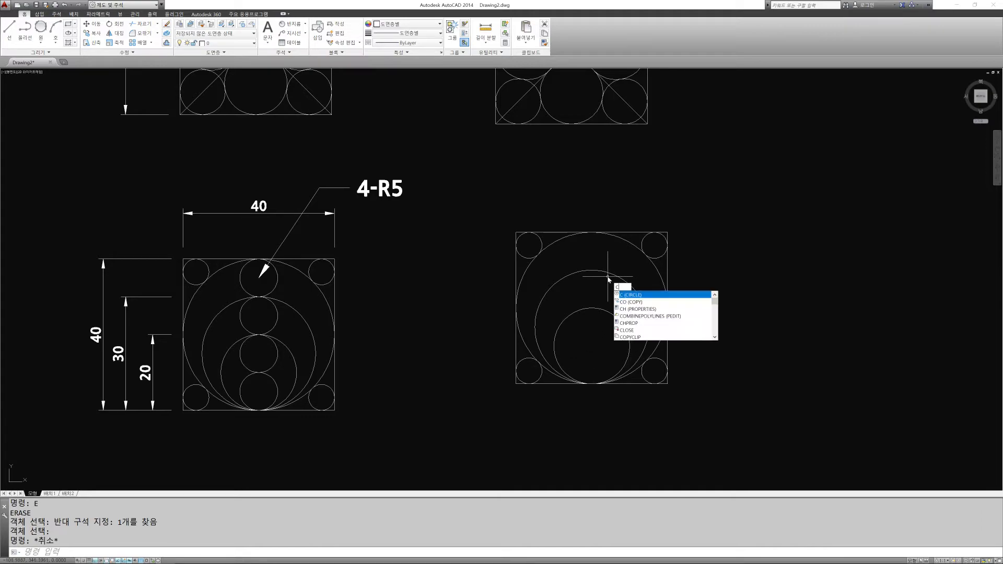
{"action": "key", "text": "Return"}
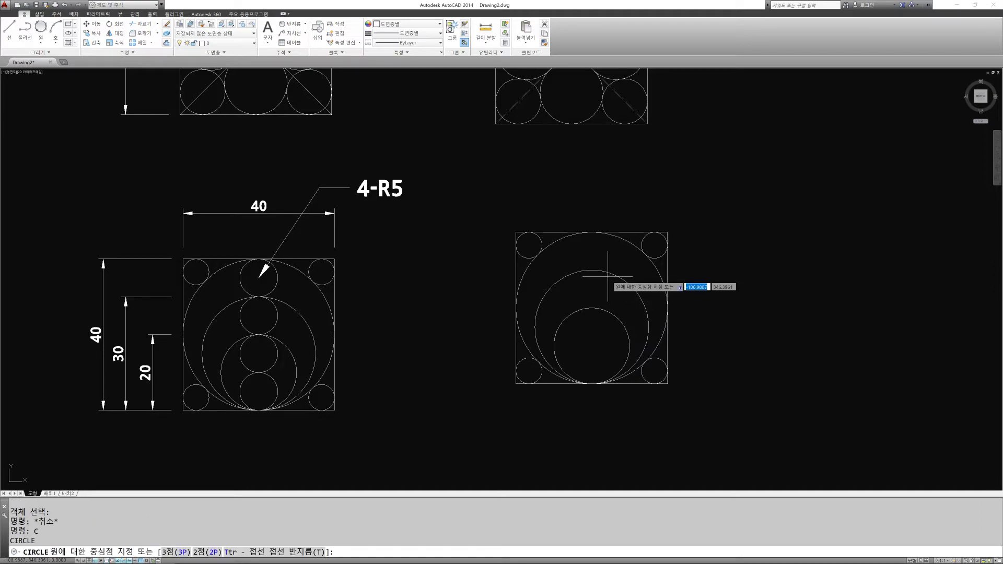
{"action": "type", "text": "2p"}
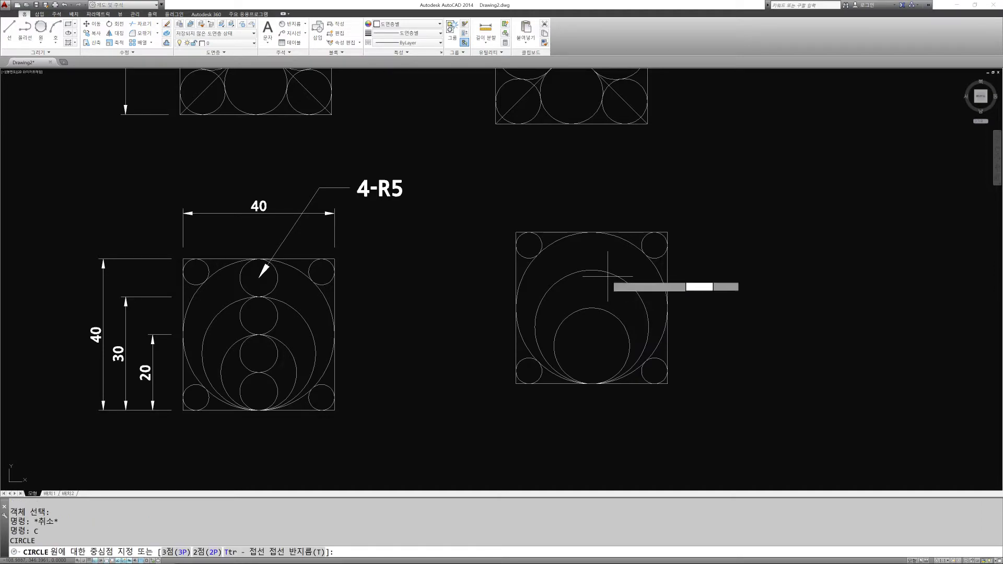
{"action": "key", "text": "Return"}
{"action": "left_click", "coordinate": [592, 233]}
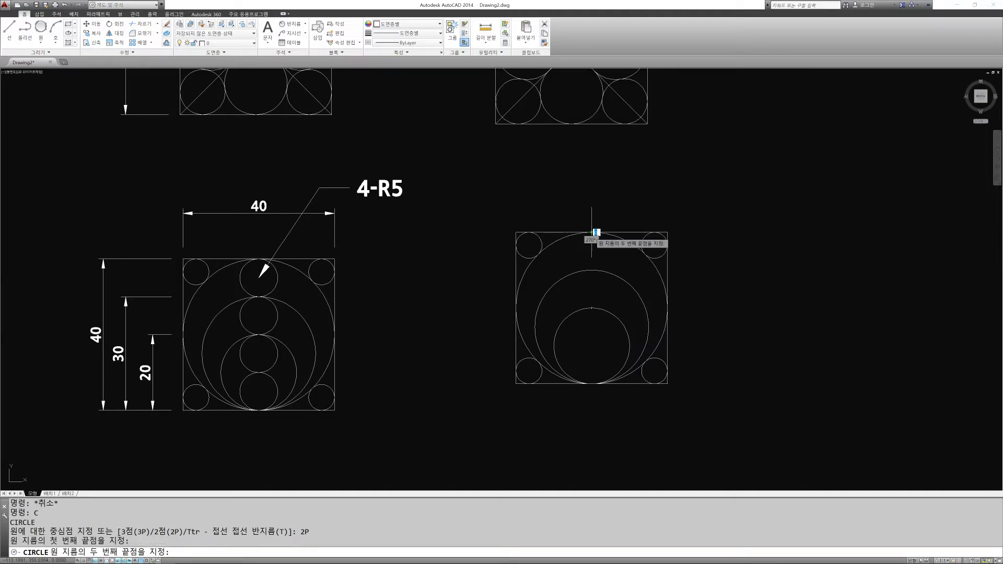
{"action": "left_click", "coordinate": [591, 270]}
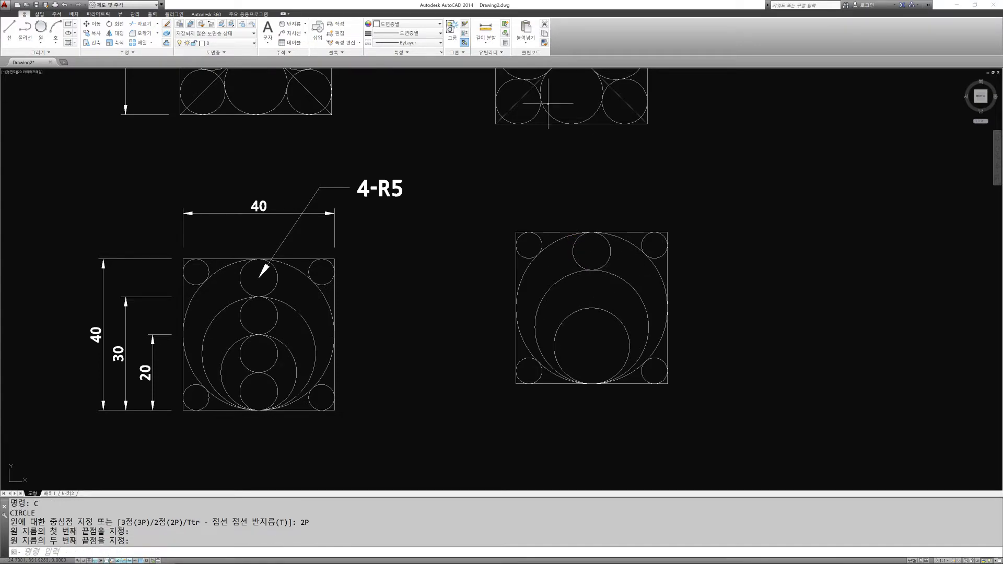
Dimension the radius of the uppermost small circle on the vertical centre axis
{"action": "left_click", "coordinate": [285, 24]}
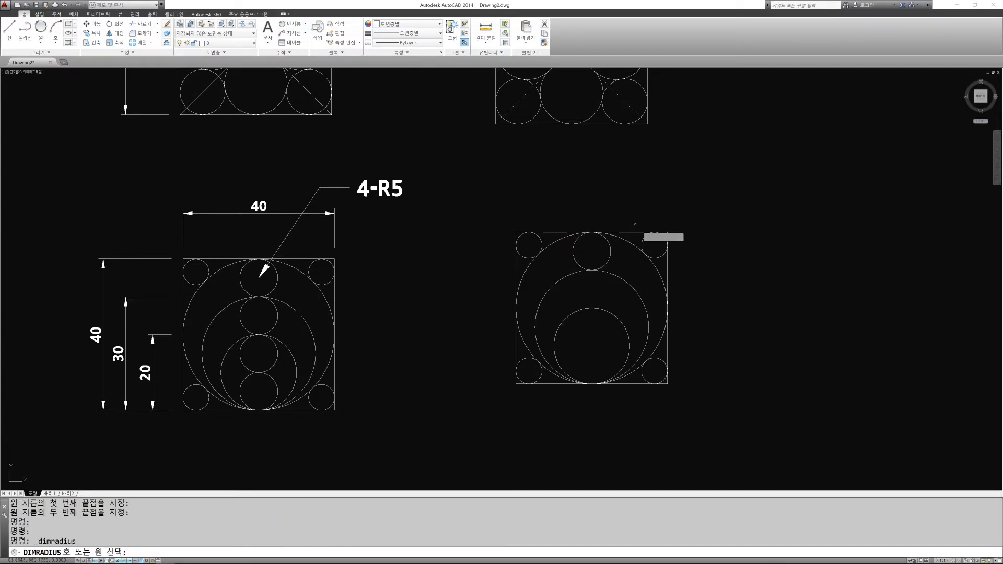
{"action": "left_click", "coordinate": [607, 241]}
{"action": "left_click", "coordinate": [601, 244]}
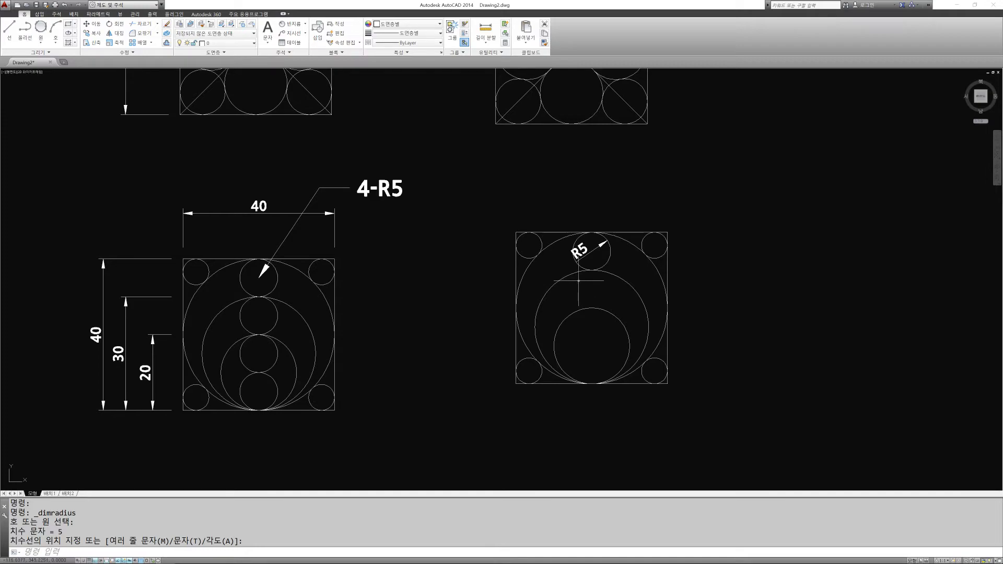
Erase the radius dimension from the uppermost small circle
{"action": "type", "text": "E"}
{"action": "key", "text": "Return"}
{"action": "left_click", "coordinate": [628, 263]}
{"action": "left_click", "coordinate": [583, 243]}
{"action": "key", "text": "Return"}
{"action": "key", "text": "Escape"}
{"action": "key", "text": "Escape"}
Draw a two-point (2P) circle between the top of the middle nested circle and the top of the smallest nested circle
{"action": "type", "text": "c"}
{"action": "key", "text": "Return"}
{"action": "type", "text": "2P"}
{"action": "key", "text": "Return"}
{"action": "left_click", "coordinate": [592, 271]}
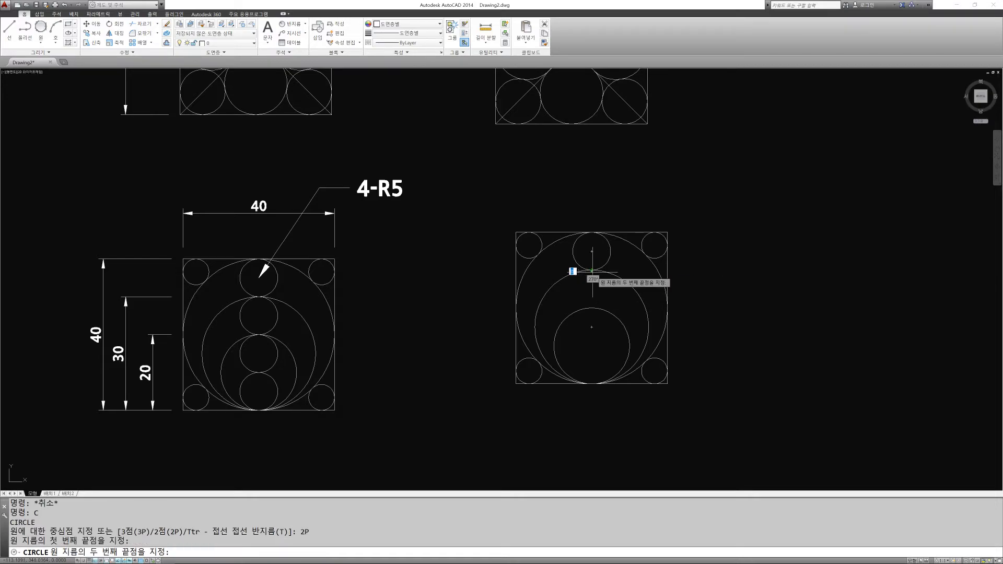
{"action": "left_click", "coordinate": [591, 308]}
Draw a two-point (2P) circle between the centre of the smallest nested circle and its top
{"action": "middle_click_drag", "start_coordinate": [584, 367], "coordinate": [580, 336]}
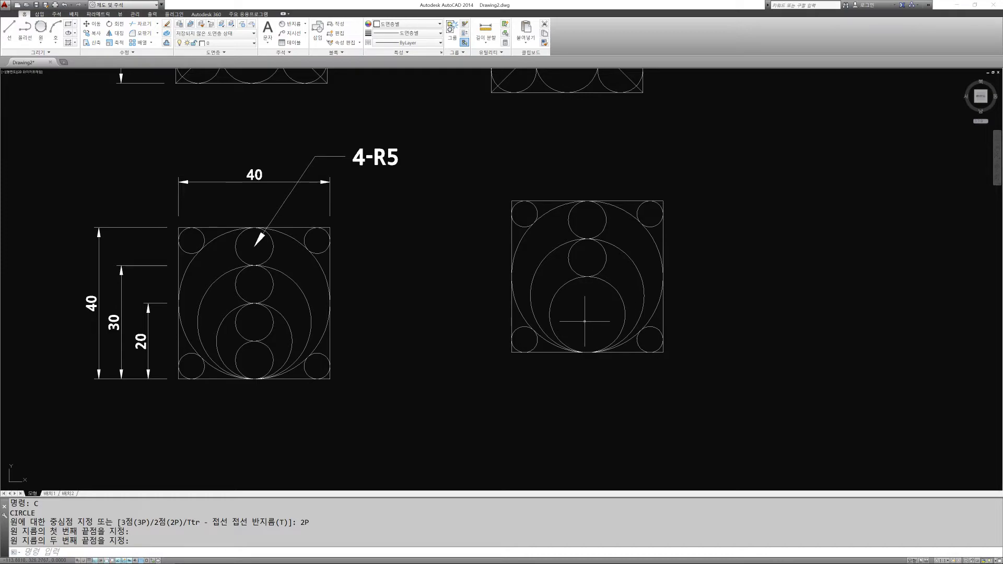
{"action": "type", "text": "c"}
{"action": "key", "text": "Return"}
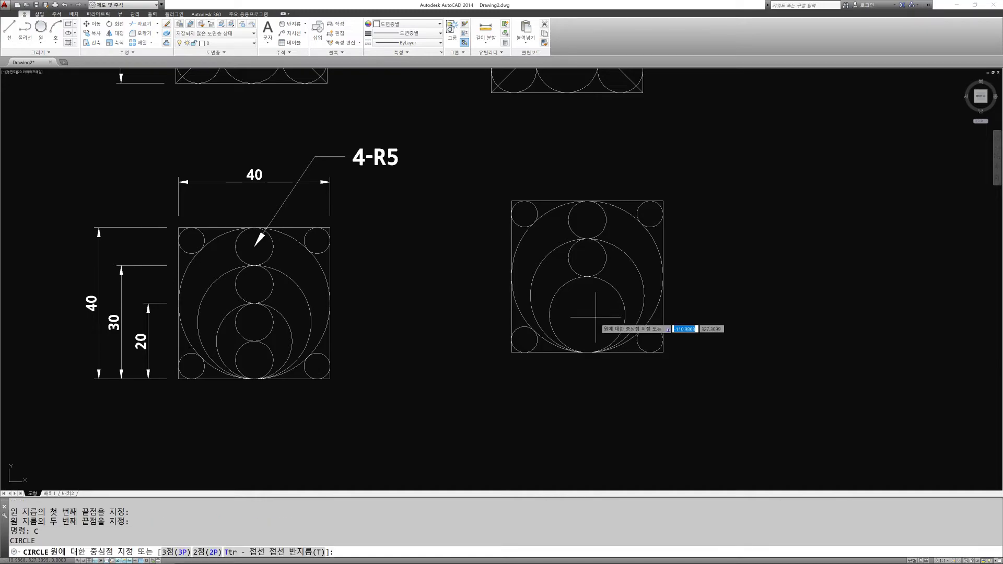
{"action": "type", "text": "2p"}
{"action": "key", "text": "Return"}
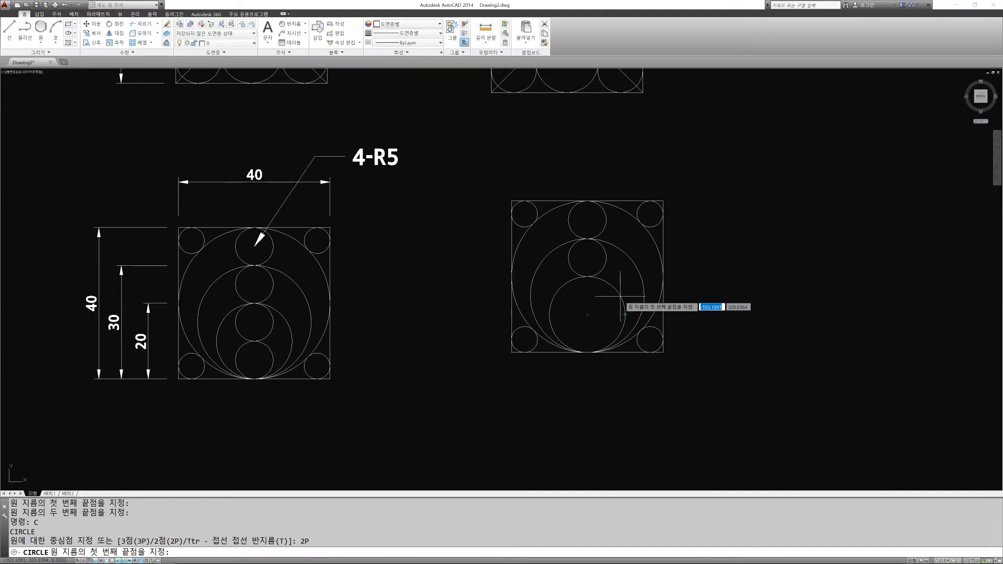
{"action": "left_click", "coordinate": [587, 314]}
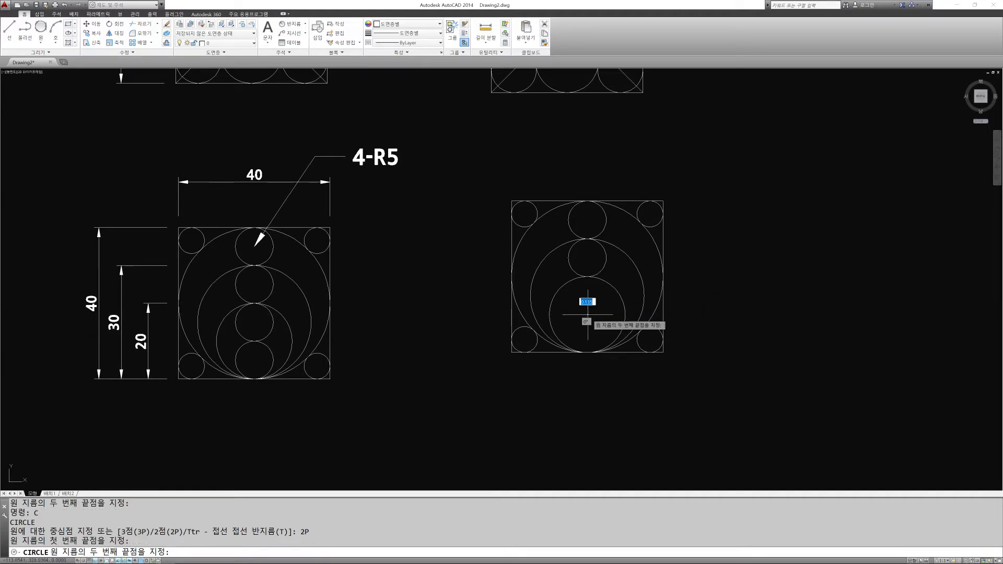
{"action": "left_click", "coordinate": [587, 278]}
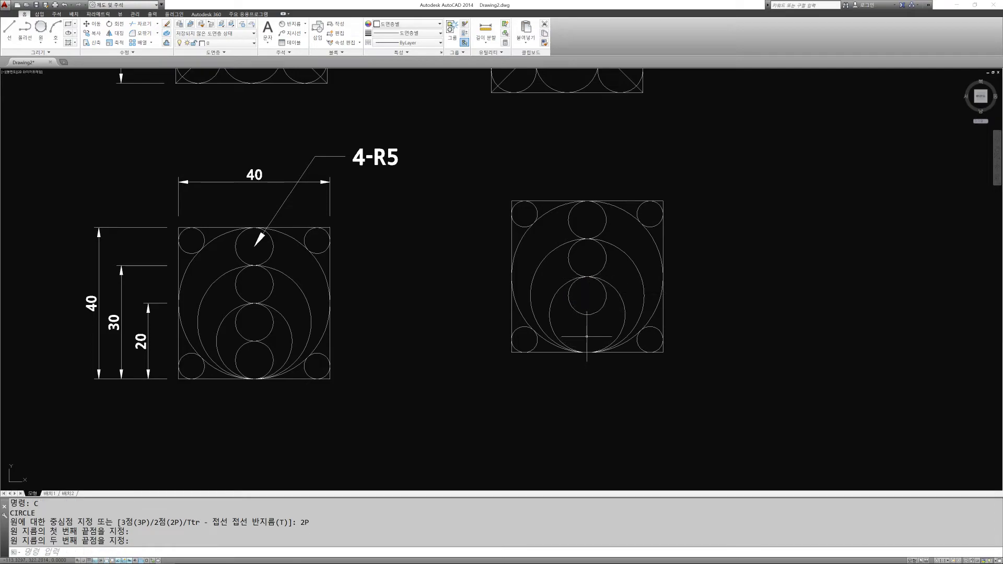
Draw a two-point (2P) circle from the centre of the smallest nested circle down to its lowest point
{"action": "key", "text": "Return"}
{"action": "type", "text": "2p"}
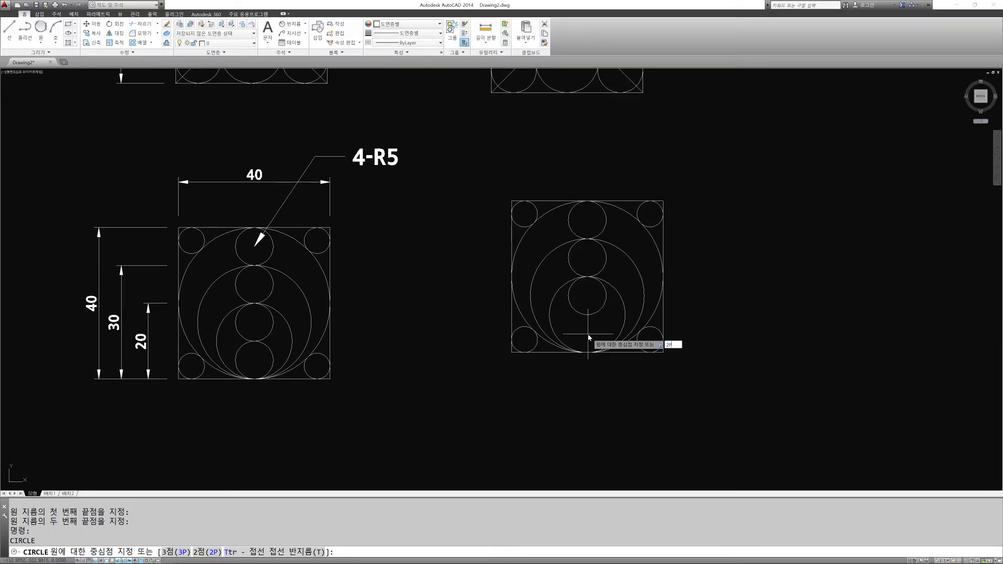
{"action": "key", "text": "Return"}
{"action": "left_click", "coordinate": [588, 315]}
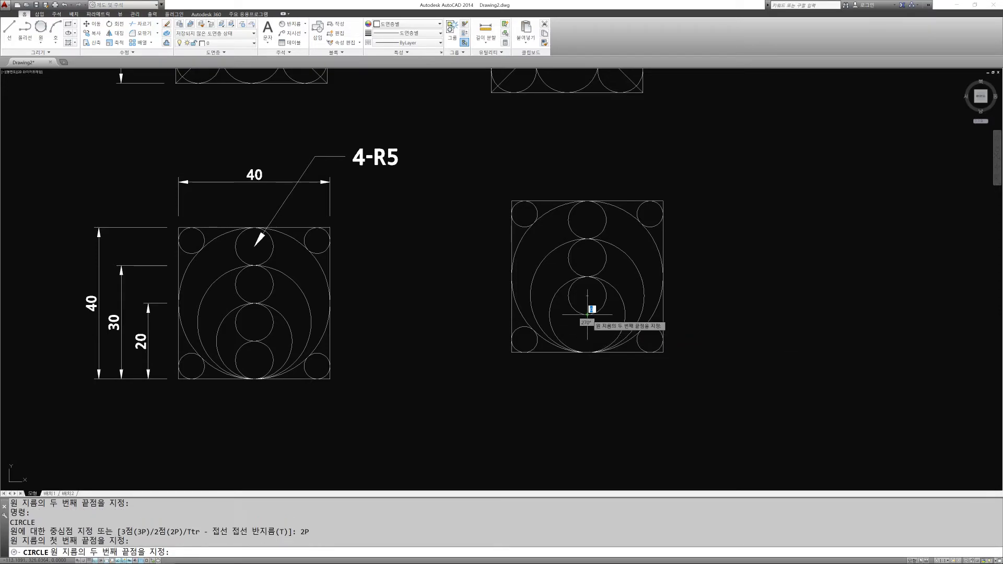
{"action": "left_click", "coordinate": [588, 352]}
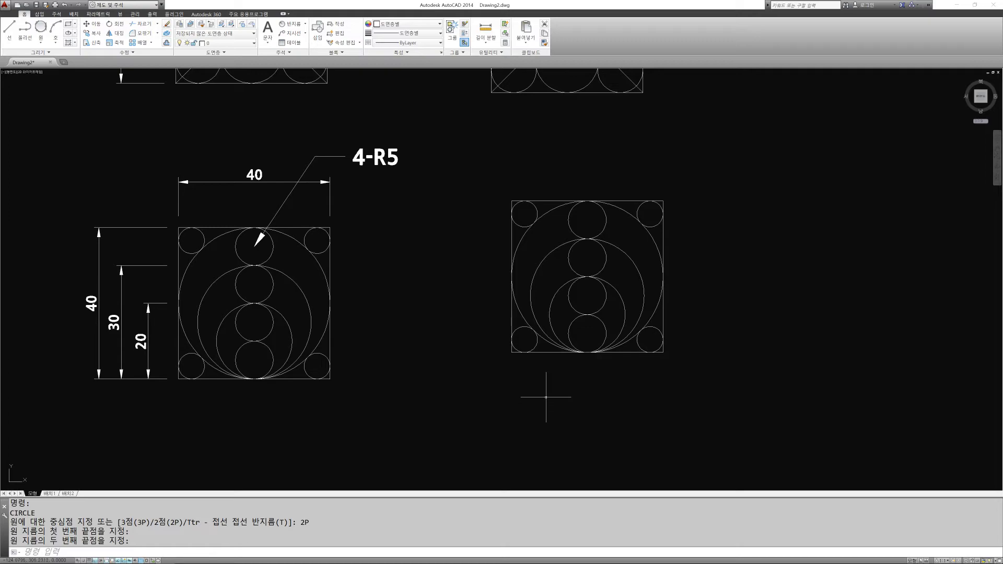
Add a radius dimension to the lowest small circle in the recreated nested-circle figure, placing its text outside the circle toward the upper right
{"action": "left_click", "coordinate": [292, 23]}
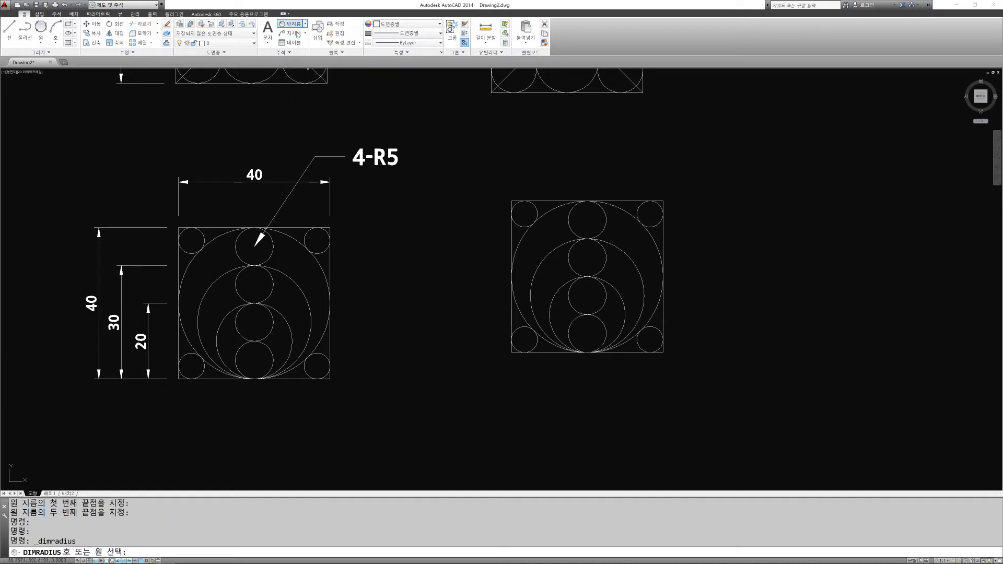
{"action": "left_click", "coordinate": [602, 320]}
{"action": "left_click", "coordinate": [617, 316]}
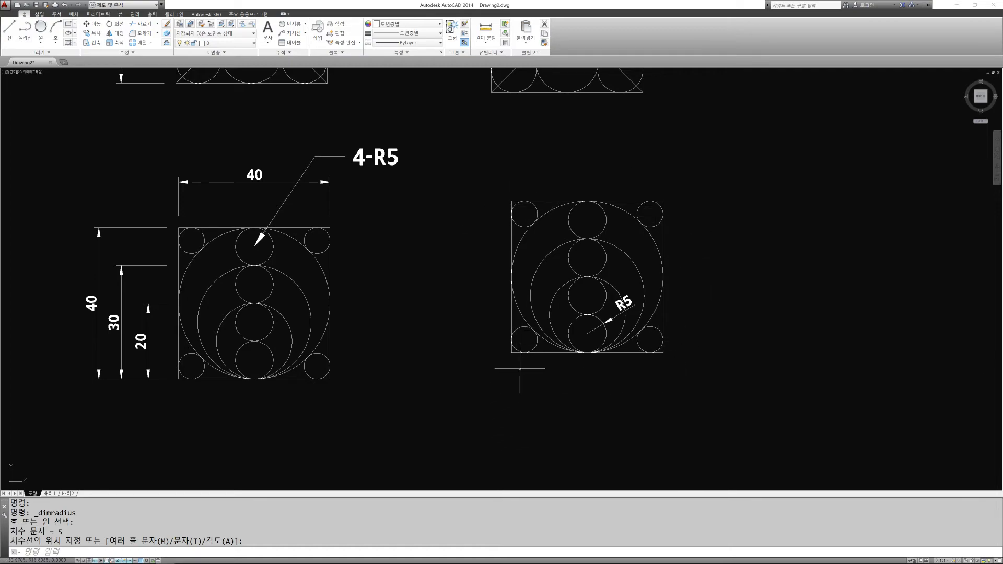
Review the column of recreated practice figures beside their originals, and the circle command notes with their example circles
{"action": "scroll", "coordinate": [529, 366], "scroll_direction": "down", "scroll_amount": 6}
{"action": "scroll", "coordinate": [505, 328], "scroll_direction": "up", "scroll_amount": 2}
{"action": "mouse_move", "coordinate": [516, 285]}
{"action": "middle_mouse_down"}
{"action": "mouse_move", "coordinate": [518, 323]}
{"action": "mouse_move", "coordinate": [507, 343]}
{"action": "middle_mouse_up"}
{"action": "scroll", "coordinate": [504, 342], "scroll_direction": "down", "scroll_amount": 2}
{"action": "scroll", "coordinate": [488, 307], "scroll_direction": "up", "scroll_amount": 2}
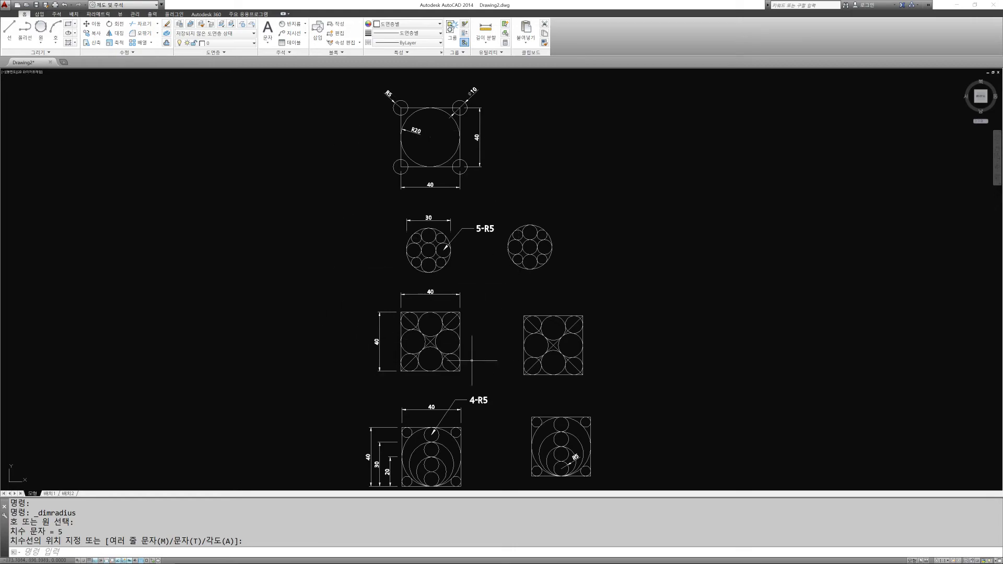
{"action": "middle_click_drag", "start_coordinate": [488, 409], "coordinate": [505, 320]}
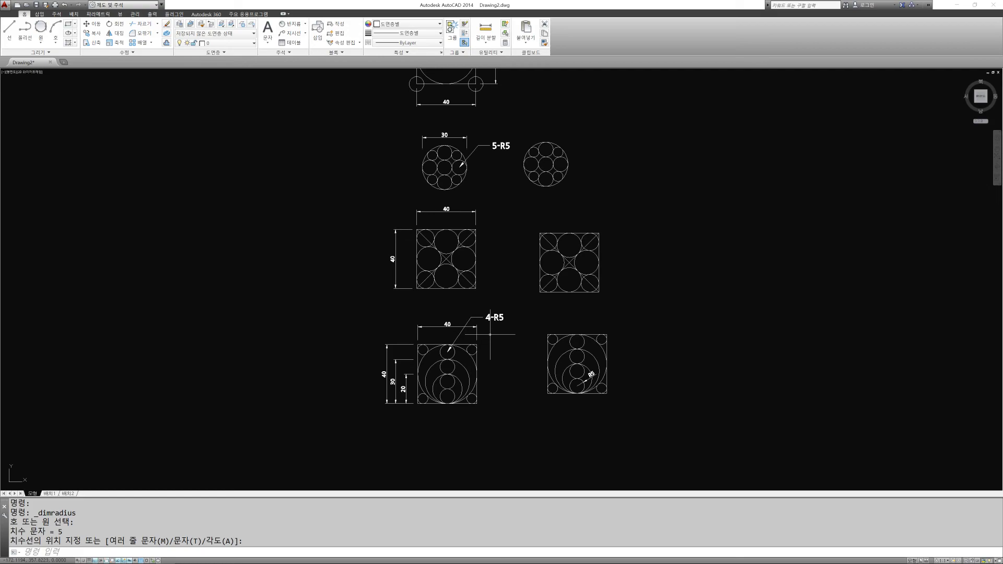
{"action": "mouse_move", "coordinate": [574, 209]}
{"action": "middle_mouse_down"}
{"action": "mouse_move", "coordinate": [504, 319]}
{"action": "mouse_move", "coordinate": [464, 280]}
{"action": "middle_mouse_up"}
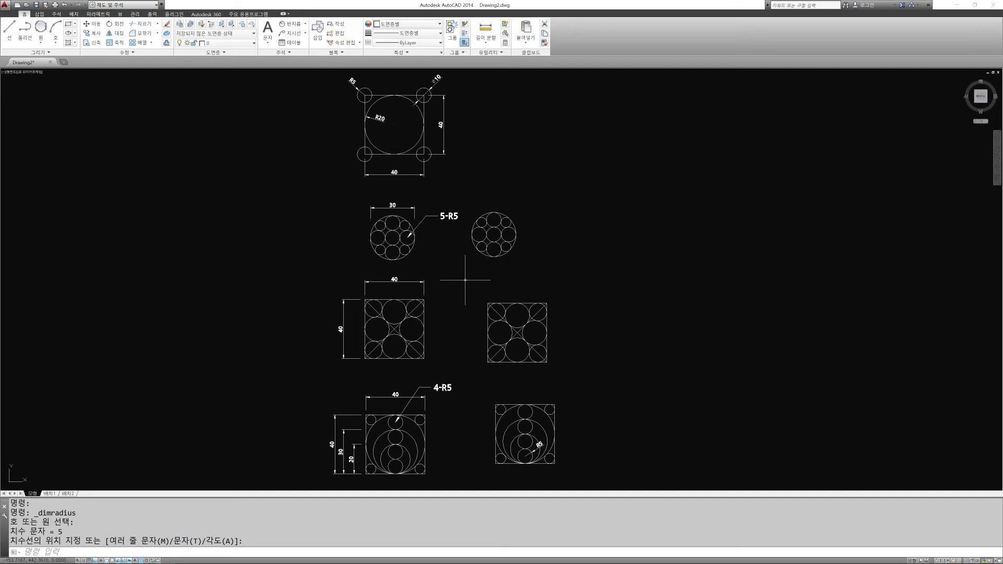
{"action": "middle_click_drag", "start_coordinate": [627, 277], "coordinate": [520, 284]}
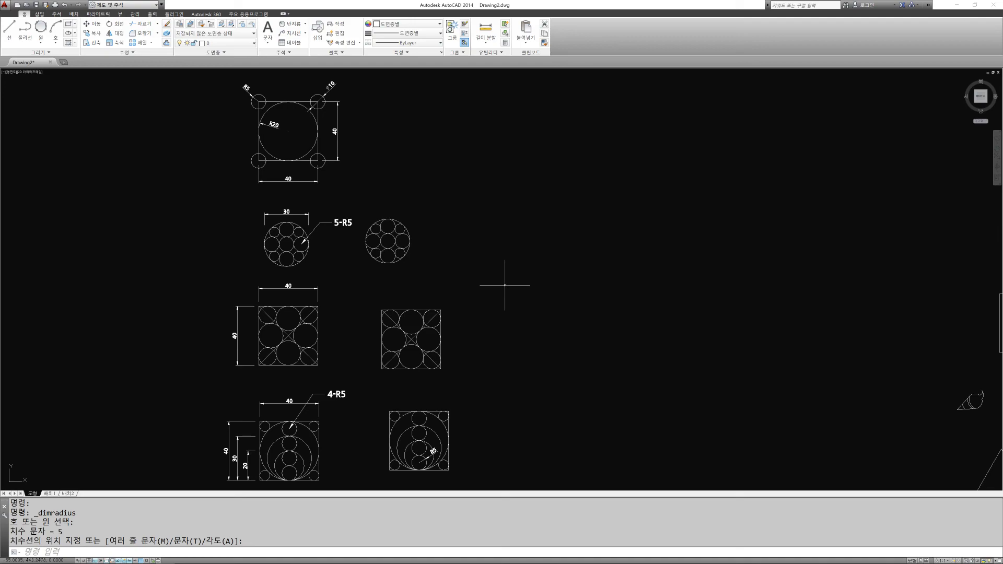
{"action": "scroll", "coordinate": [501, 283], "scroll_direction": "down", "scroll_amount": 2}
{"action": "middle_click_drag", "start_coordinate": [534, 195], "coordinate": [444, 388]}
{"action": "scroll", "coordinate": [509, 161], "scroll_direction": "up", "scroll_amount": 2}
{"action": "middle_click_drag", "start_coordinate": [507, 269], "coordinate": [525, 249]}
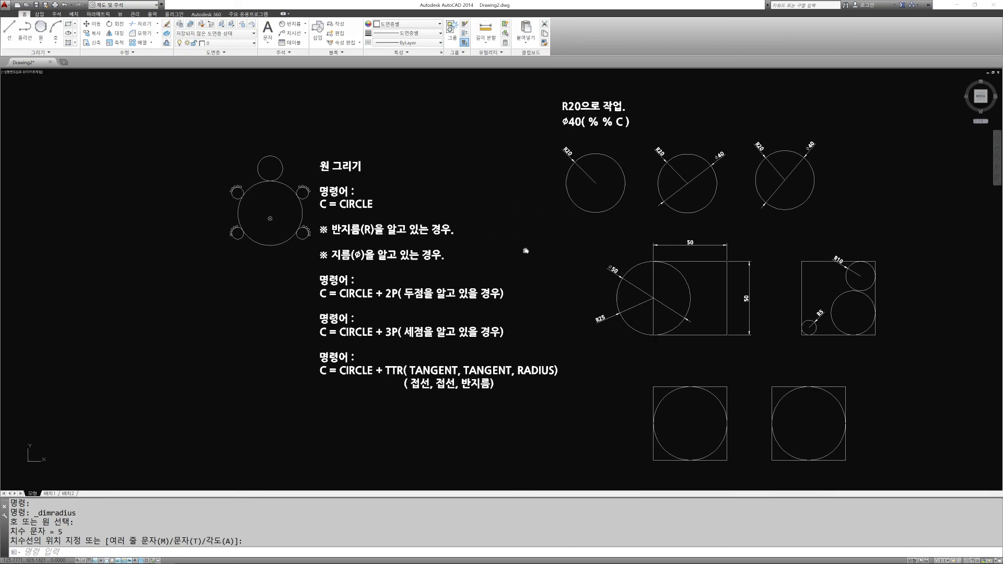